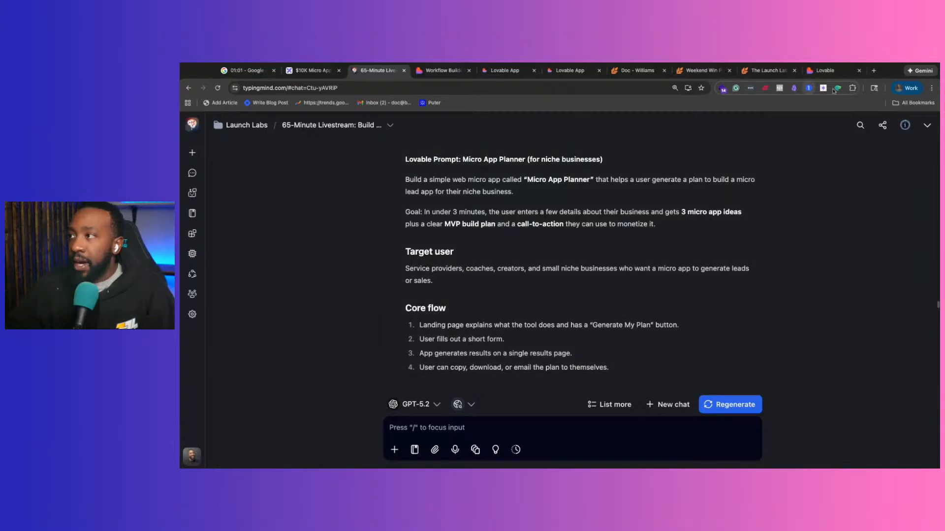
Open chatgpt.com in a new tab and draft the message "I want to create a micro app for my business. It should be a lead magnet.".
left_click(873, 70)
type("chatgpt.com")
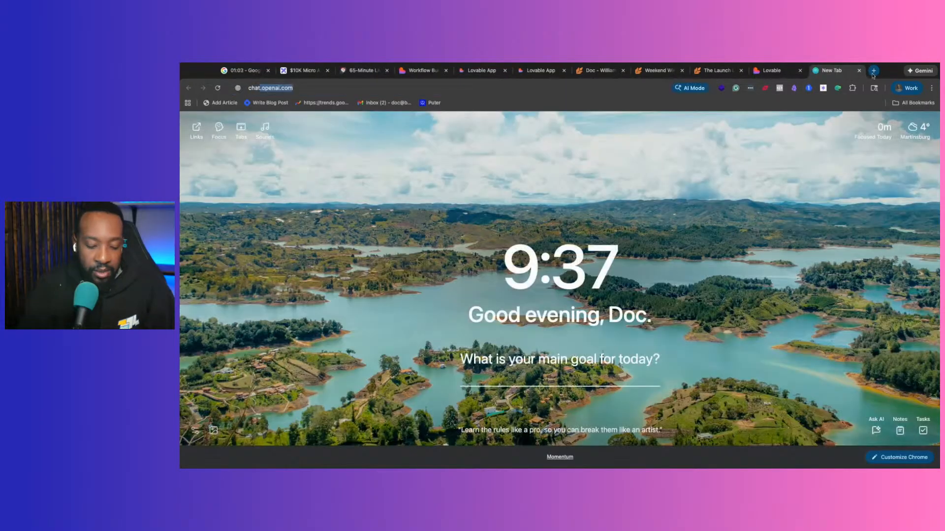
key("Return")
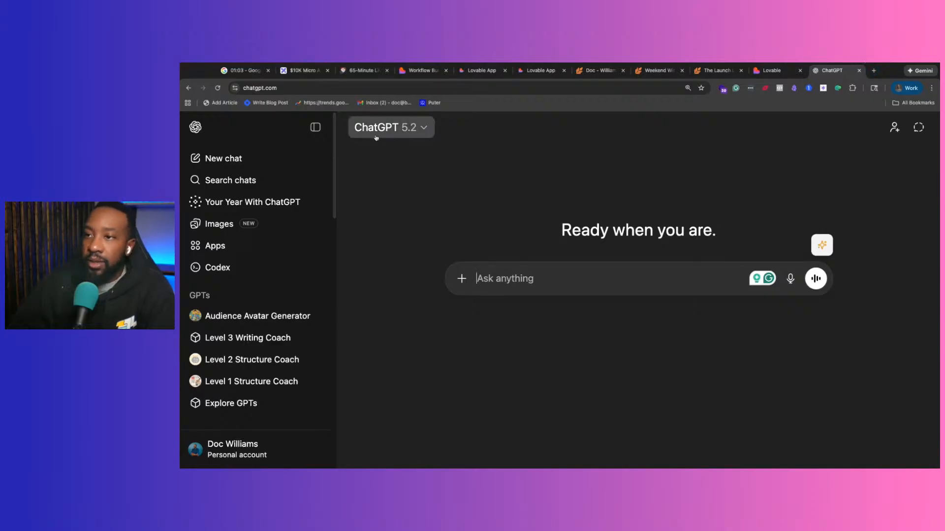
type("I want to create a micro app for my business. It should be a lead magnet.")
left_click(316, 128)
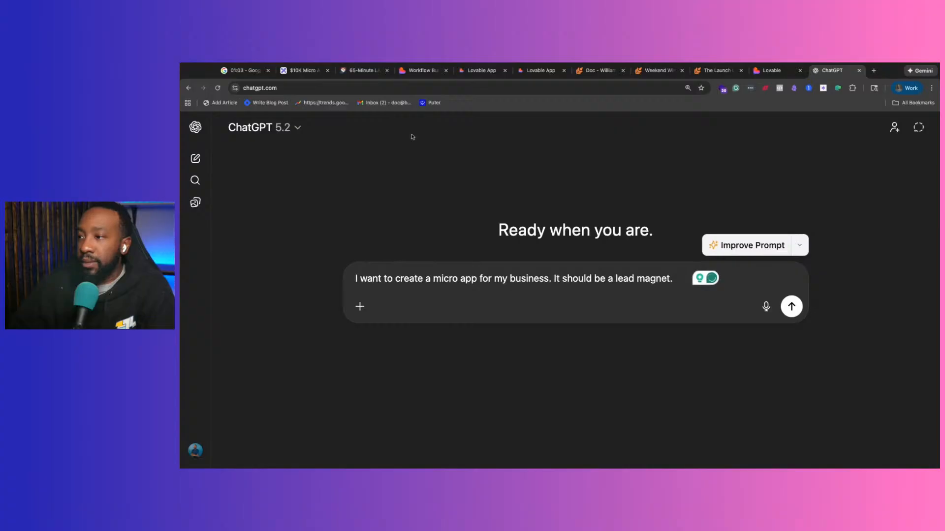
Place the $10K Micro App whiteboard beside the ChatGPT tab and review its "Micro App One-Pager (method)" section for the prompt.
left_click_drag(303, 70, 774, 75)
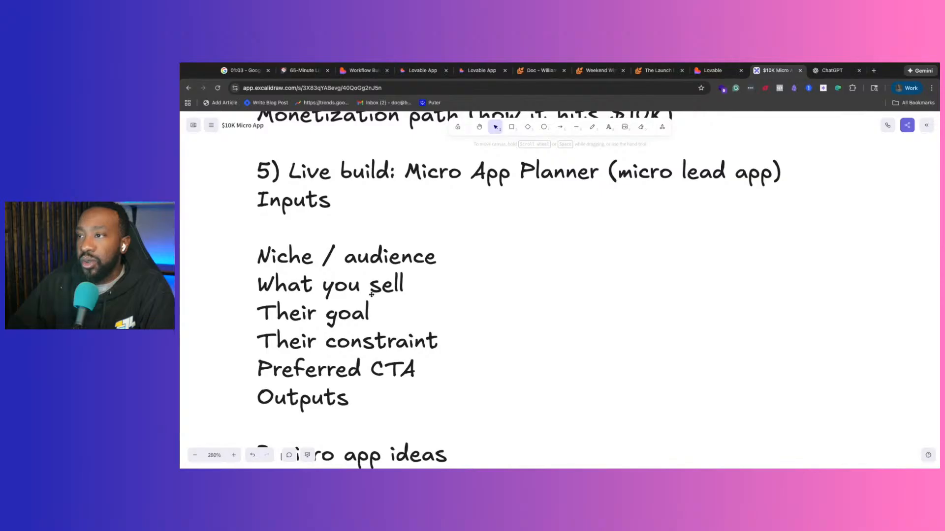
scroll(369, 296, "up", 3)
scroll(373, 293, "up", 2)
scroll(371, 291, "down", 3)
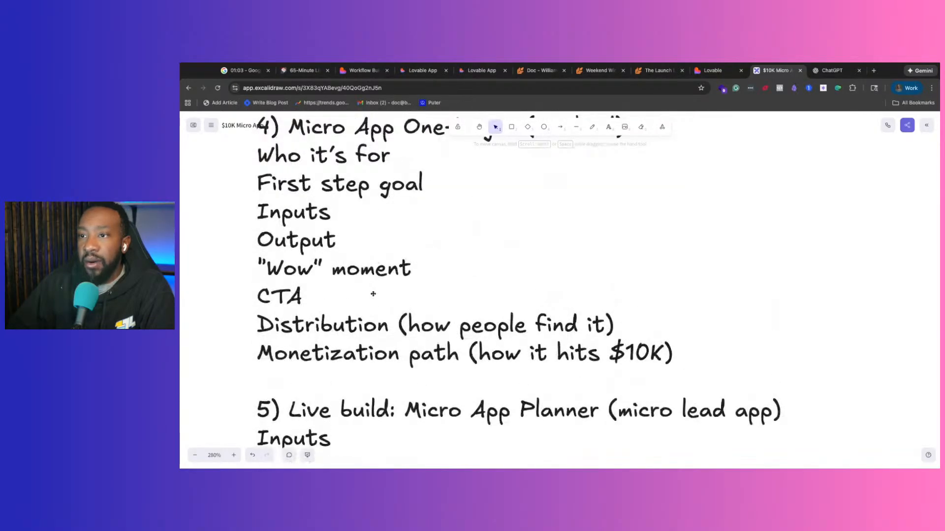
left_click(819, 69)
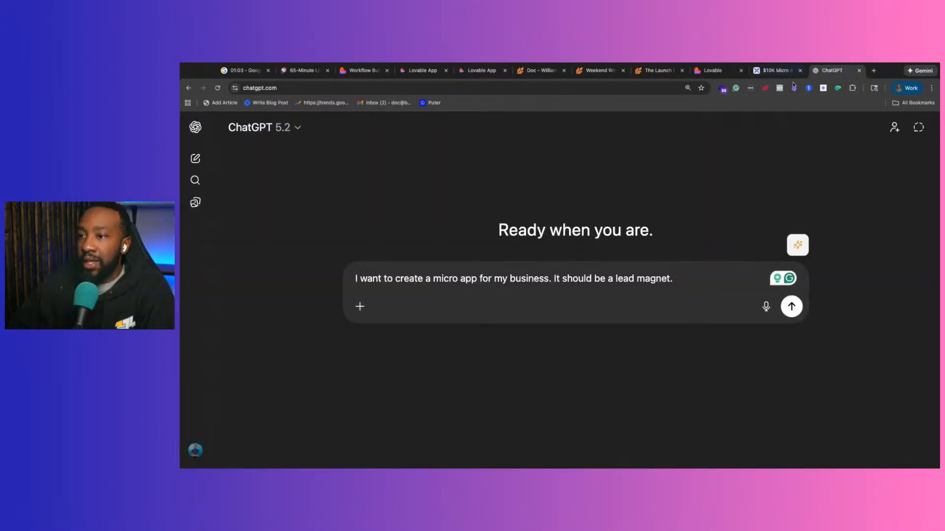
left_click(767, 69)
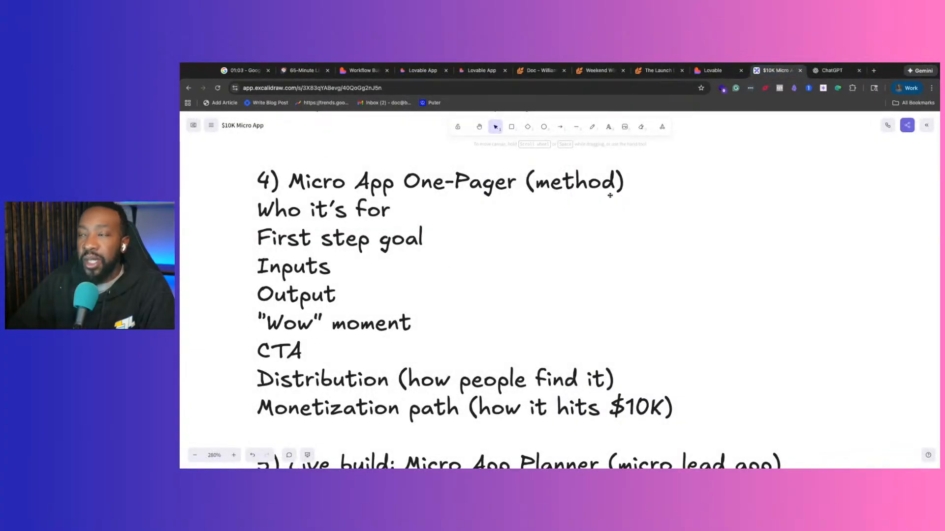
left_click(820, 69)
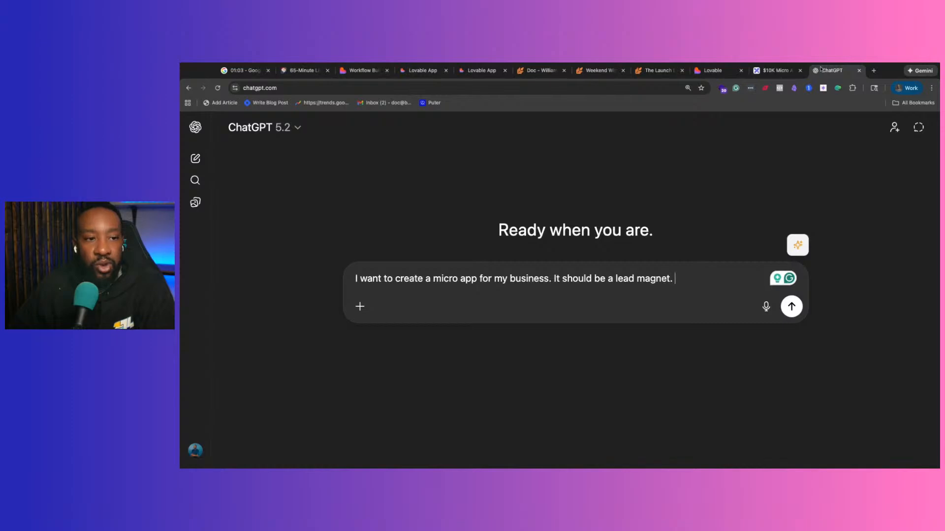
Switch to the 65-Minute Livestream chat in TypingMind and review the opening of the "Micro App Planner (for niche businesses)" Lovable prompt.
left_click(301, 70)
scroll(522, 262, "up", 2)
scroll(522, 262, "up", 2)
scroll(492, 261, "down", 5)
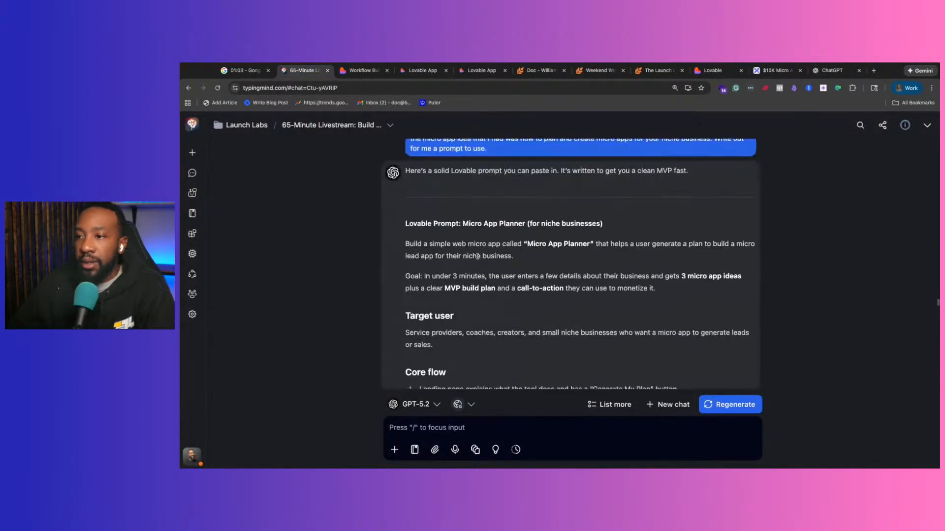
scroll(444, 261, "up", 2)
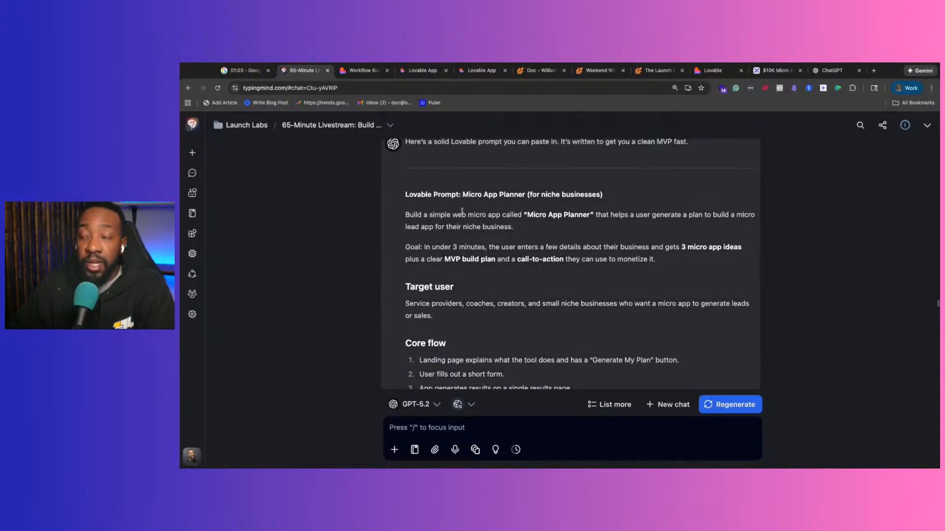
scroll(462, 211, "down", 1)
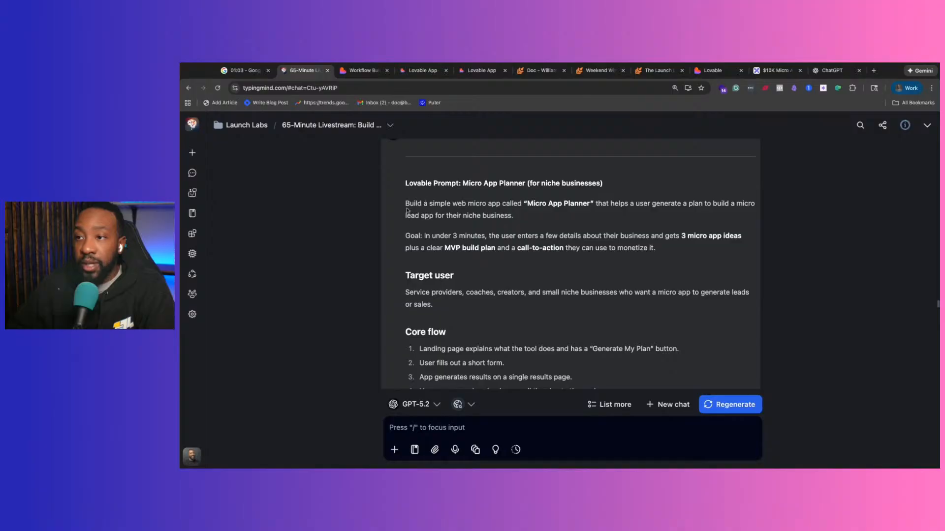
left_click_drag(405, 203, 608, 202)
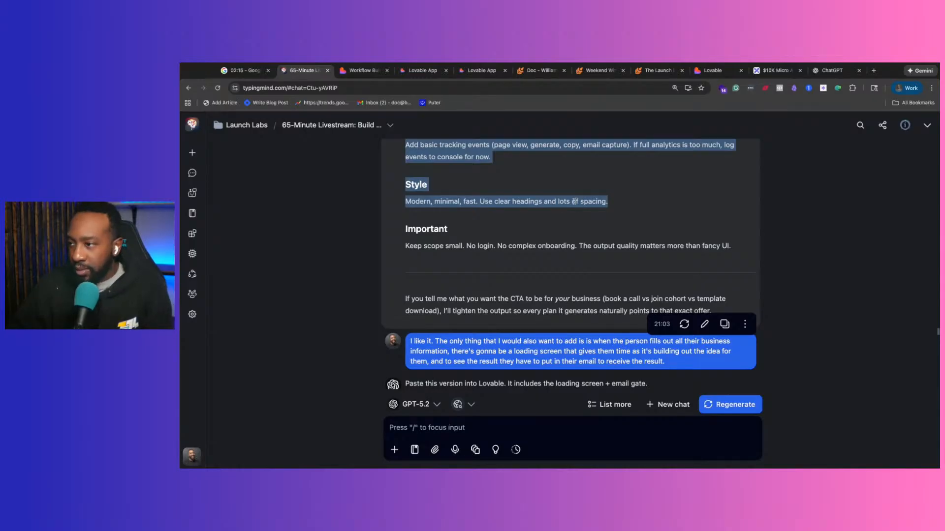
scroll(574, 201, "up", 10)
scroll(532, 192, "up", 8)
scroll(423, 196, "up", 8)
left_click_drag(405, 234, 730, 259)
scroll(405, 233, "down", 10)
scroll(406, 232, "down", 5)
left_click(649, 373)
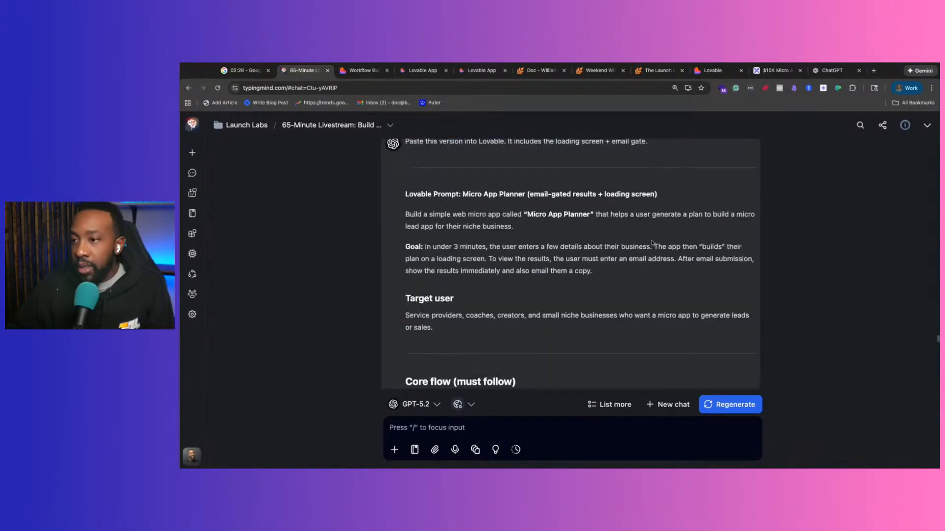
Copy the Lovable prompt "Micro App Planner (email-gated results + loading screen)" from the chat's reply.
scroll(650, 242, "up", 5)
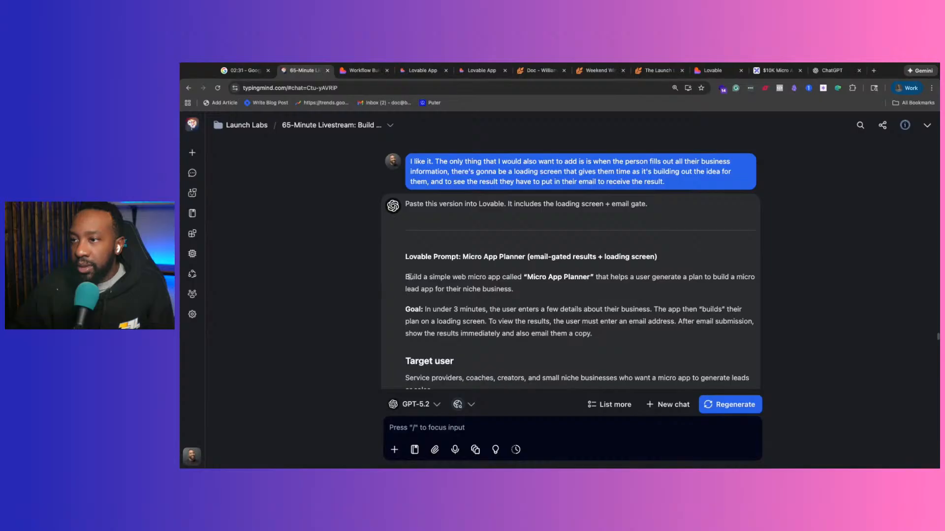
left_click_drag(405, 255, 517, 156)
scroll(542, 187, "down", 4)
scroll(544, 192, "down", 5)
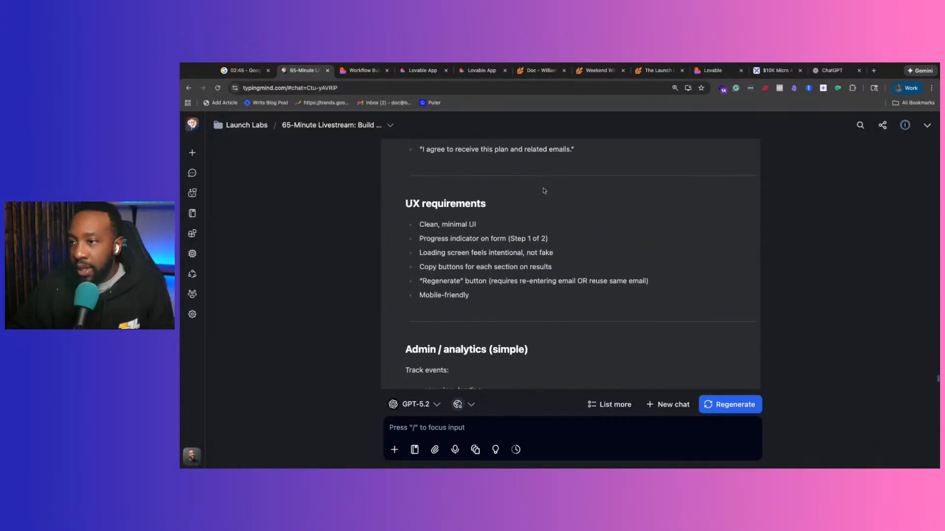
scroll(545, 192, "down", 7)
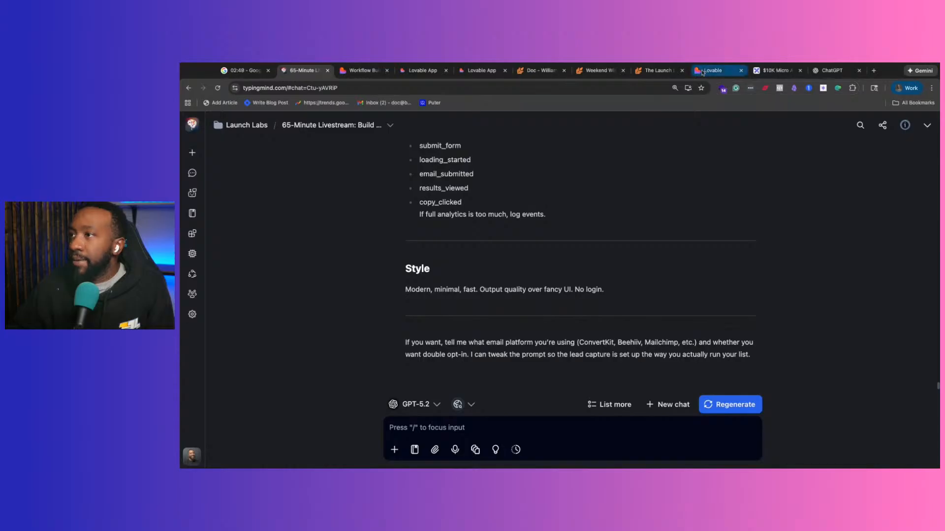
Switch to Lovable, paste the copied Micro App Planner prompt into the new project request and attach the Launch Labs style guide PDF.
left_click(702, 71)
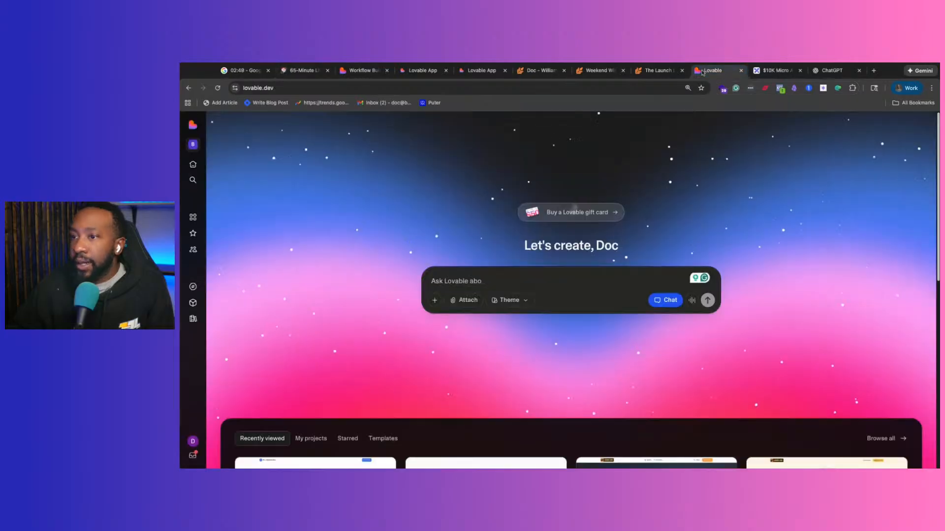
left_click(446, 282)
key("ctrl+v")
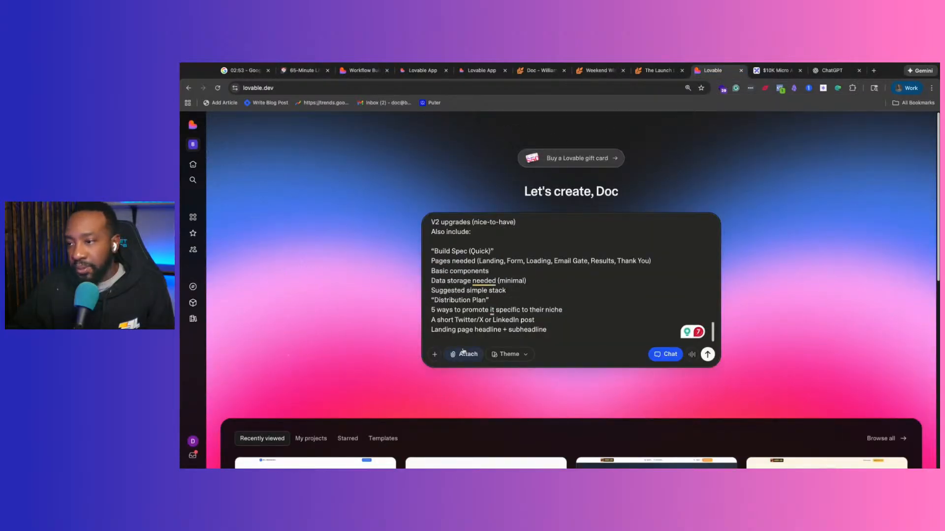
left_click(470, 326)
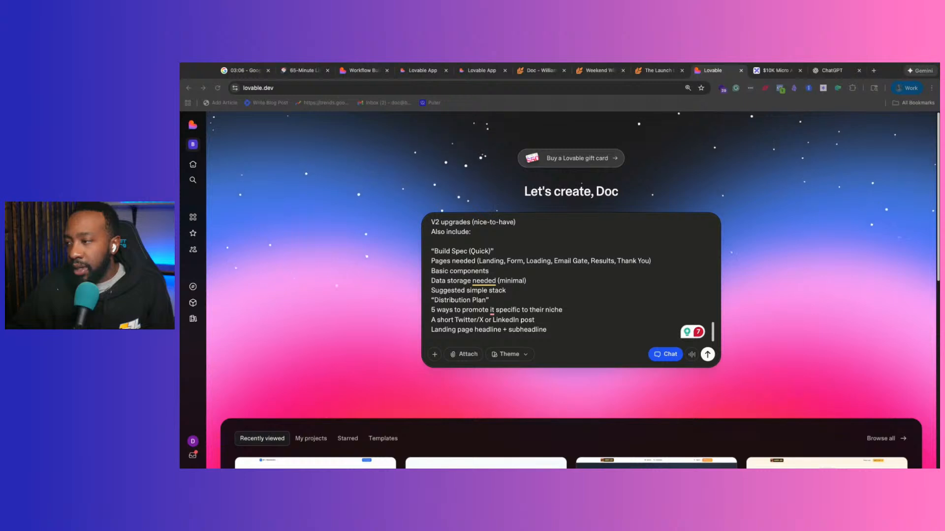
key("ctrl+v")
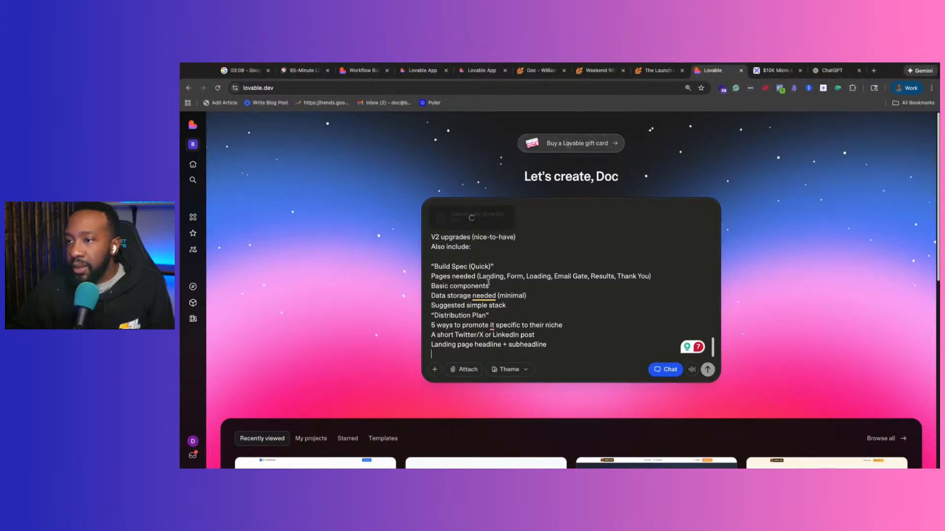
Add the line "Attached is my branding style guide for my brand." below the prompt's title and submit the request.
scroll(465, 295, "up", 15)
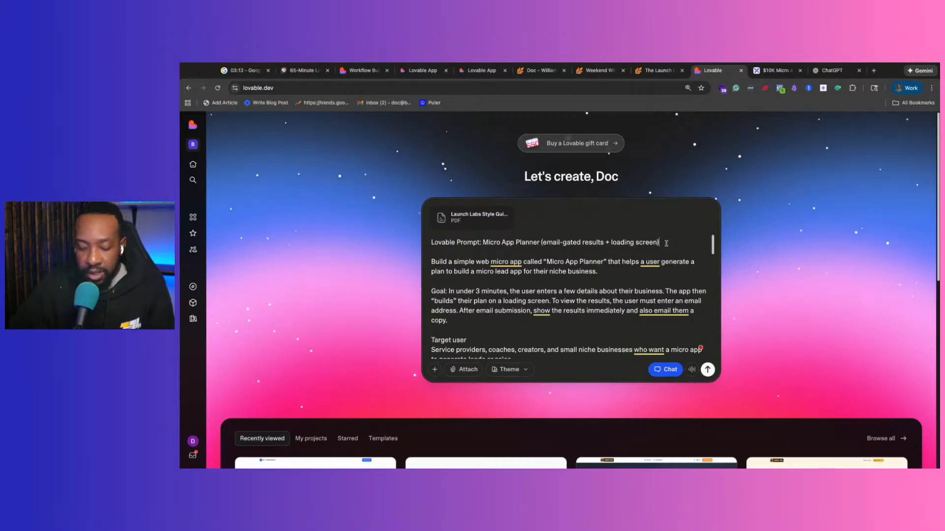
key("shift+Return")
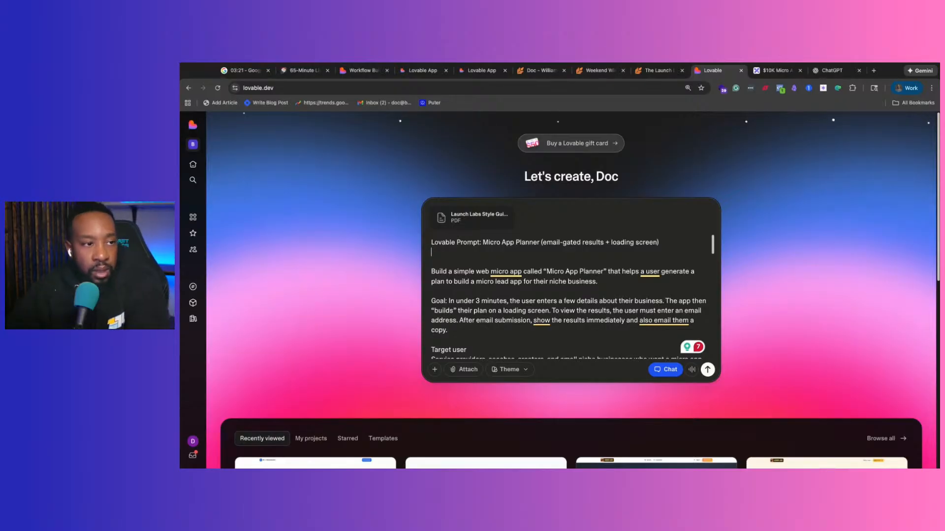
type("Attached is my branding style guide for my brand.")
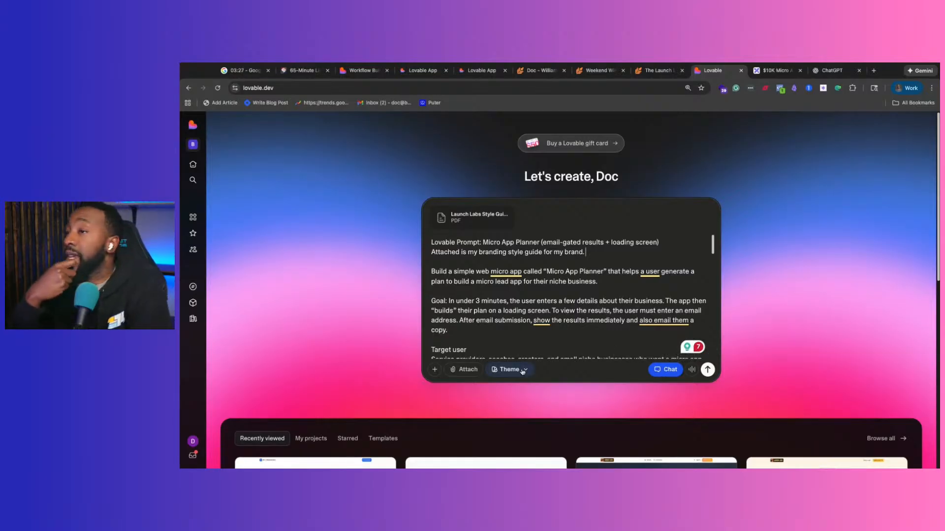
left_click(709, 370)
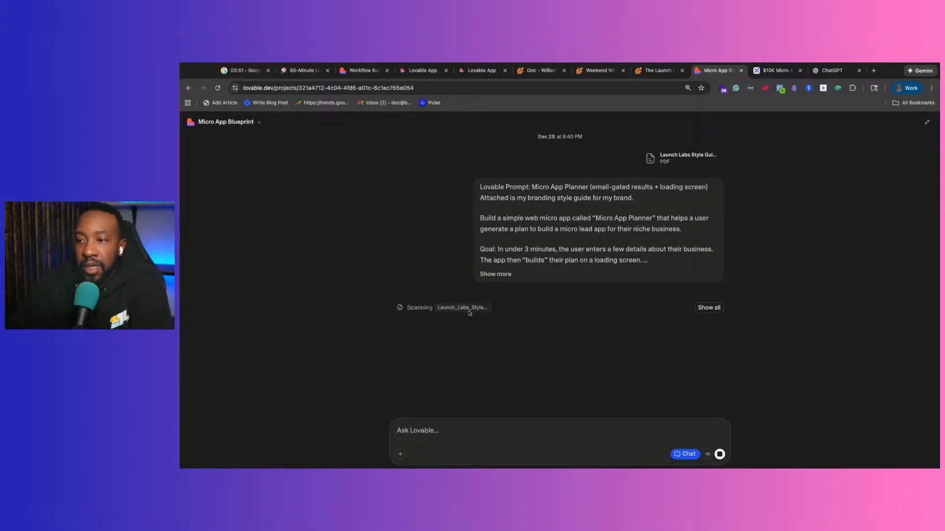
Review Lovable's processing details and its summary of the brand colors, typography and visual style.
left_click(709, 308)
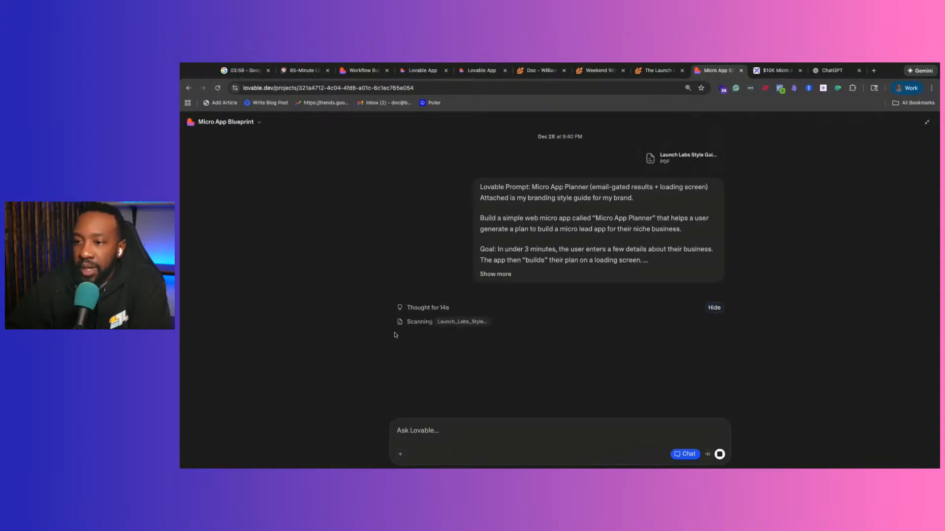
left_click(714, 308)
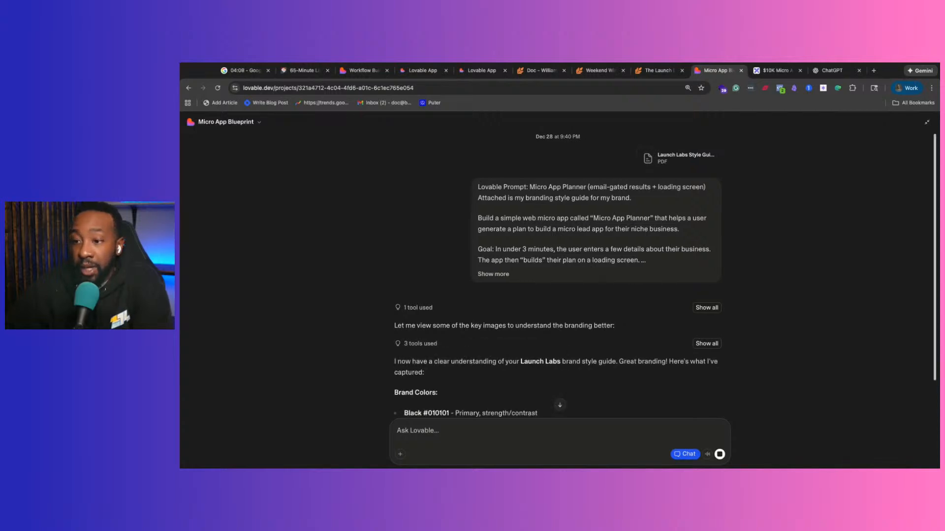
scroll(715, 349, "down", 1)
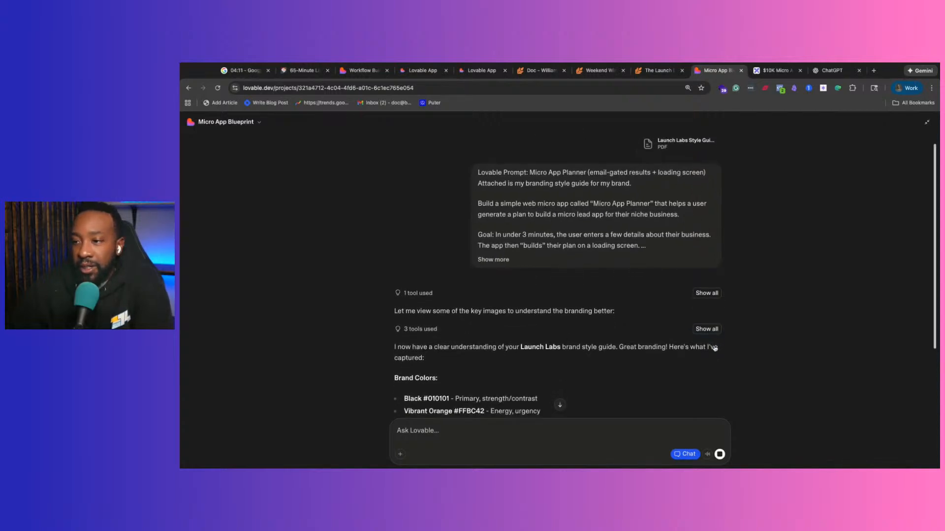
scroll(715, 348, "down", 2)
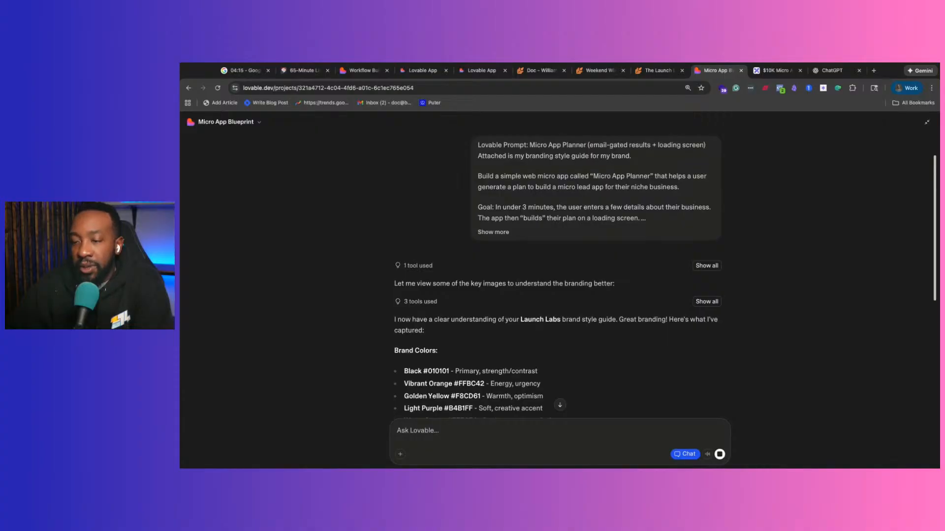
scroll(559, 275, "down", 3)
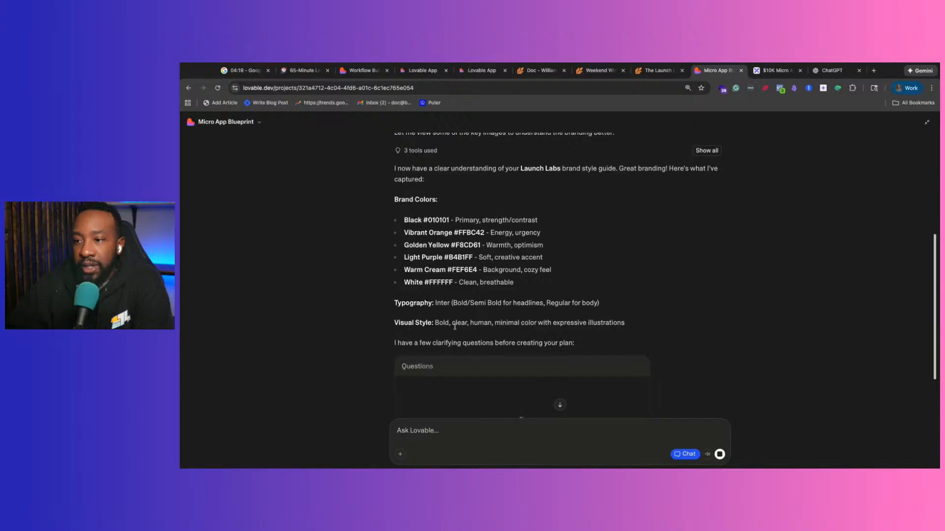
scroll(521, 295, "down", 2)
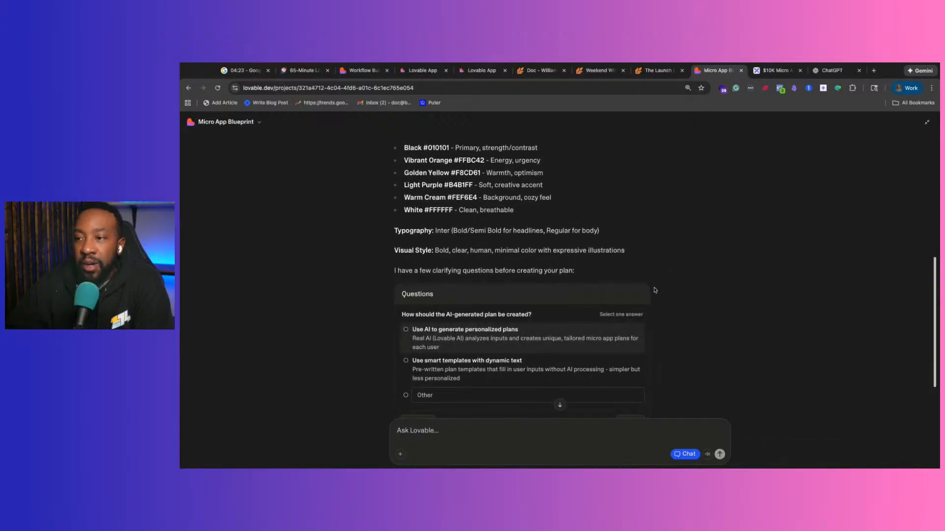
Answer the clarifying questions with AI-generated personalized plans for plan creation and a full backend with database for storing emails and plans.
scroll(655, 291, "down", 2)
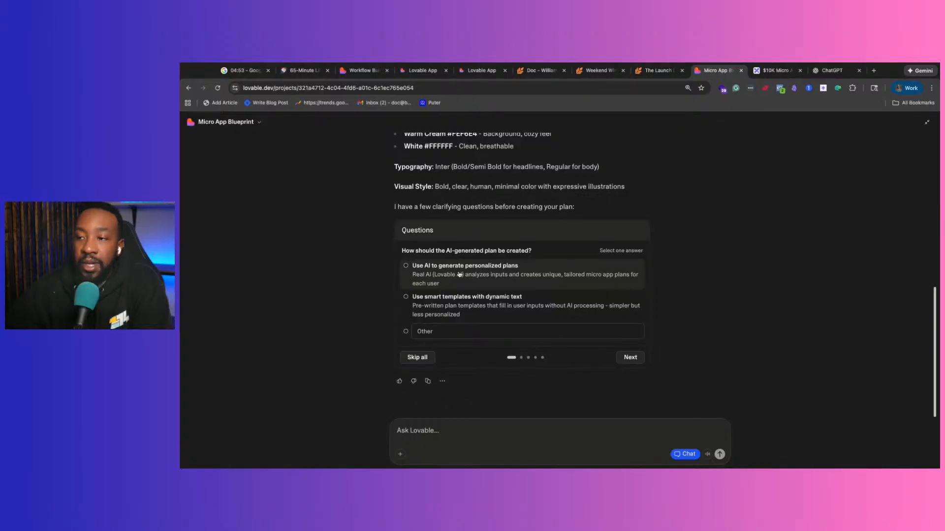
left_click(413, 268)
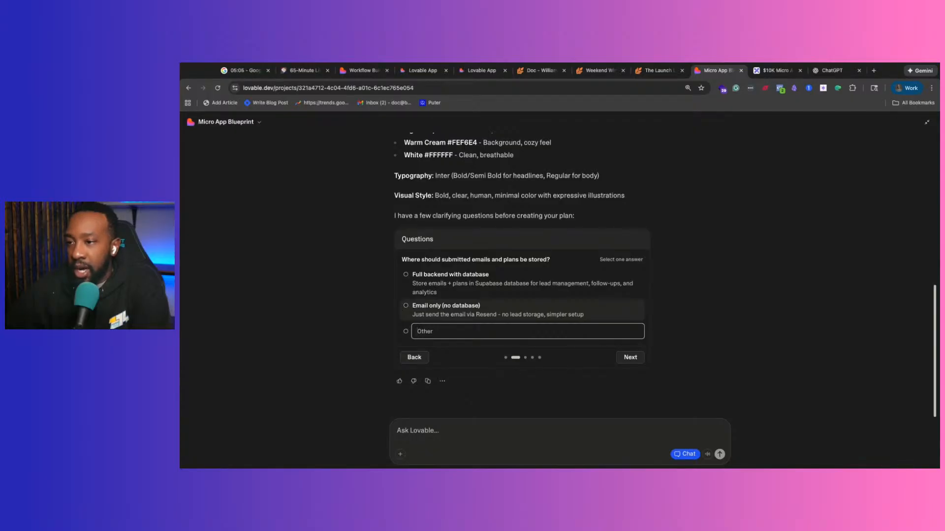
left_click(424, 278)
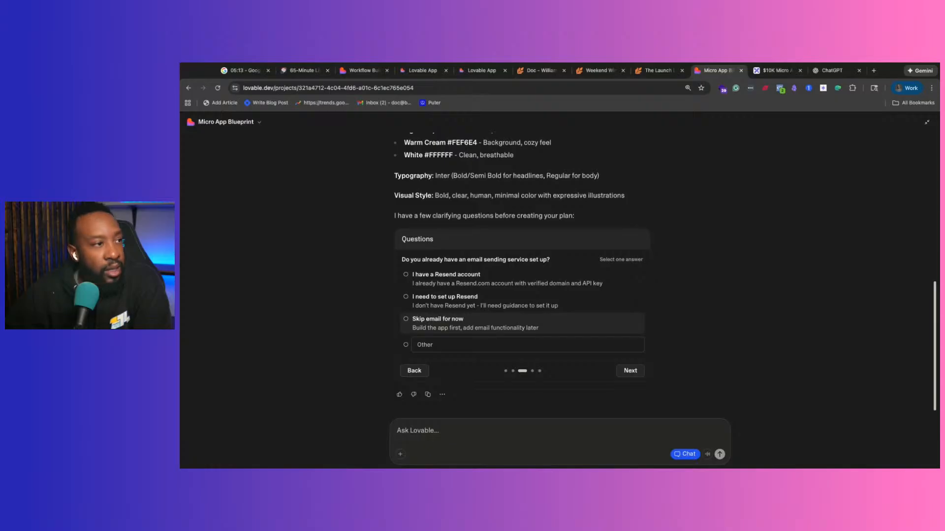
Answer the question about an existing email sending service with "Skip email for now".
left_click(487, 345)
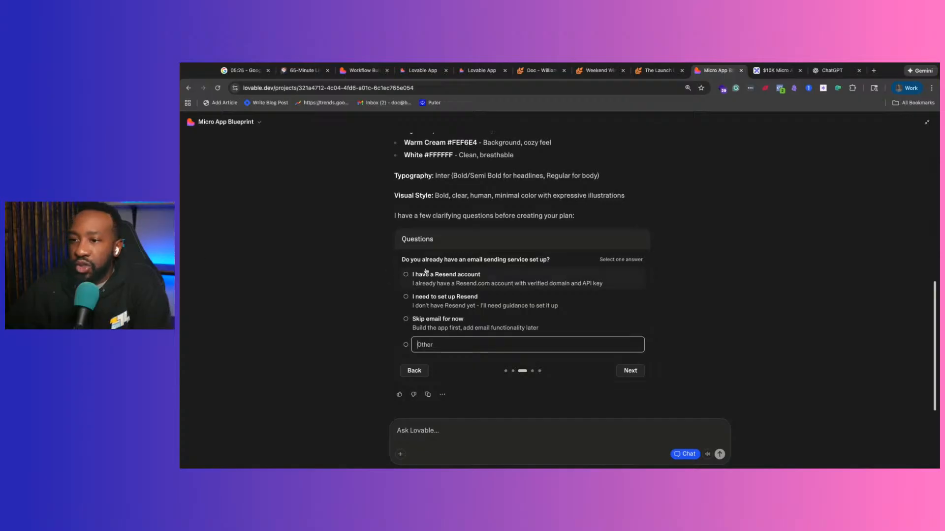
left_click(779, 331)
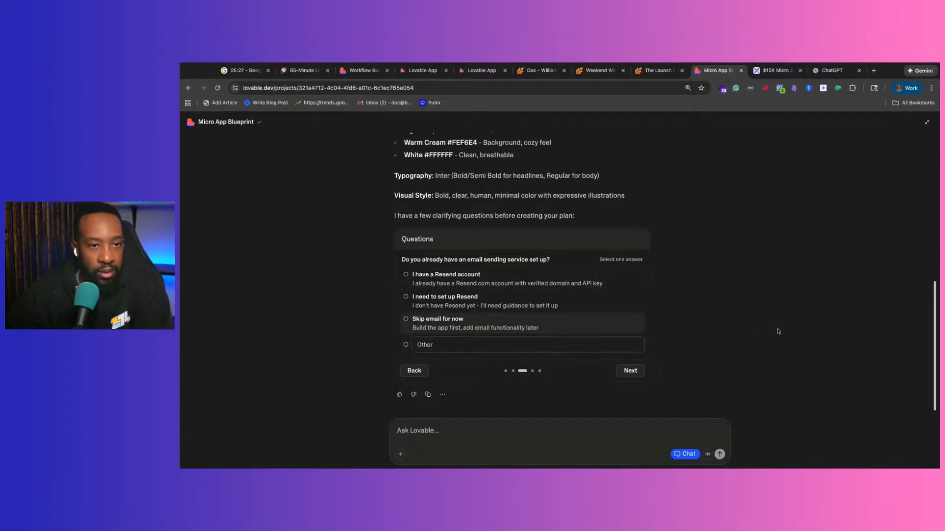
key("ctrl+plus")
key("ctrl+plus")
key("ctrl+plus")
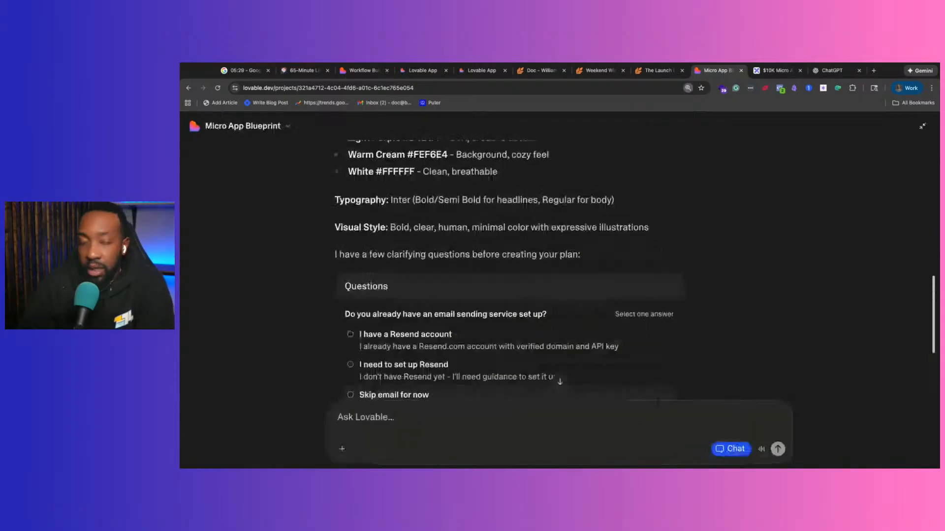
key("ctrl+minus")
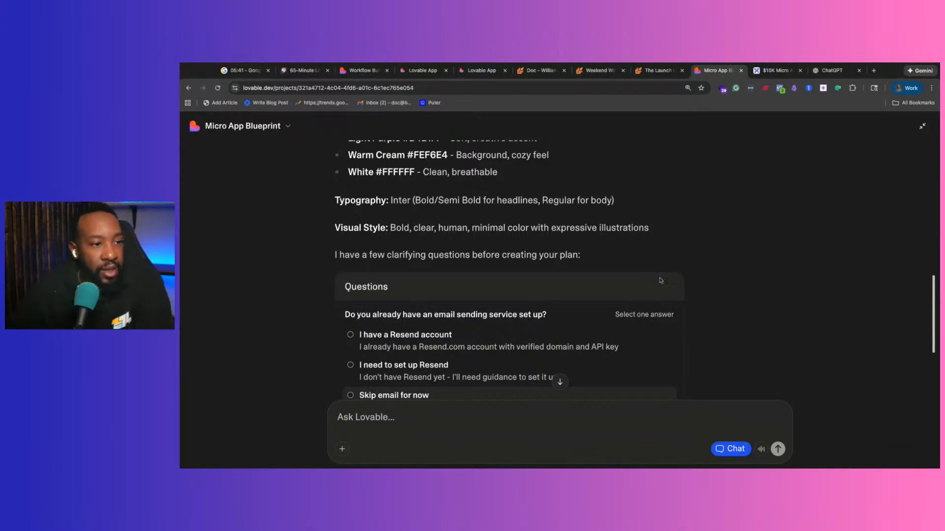
scroll(723, 301, "down", 2)
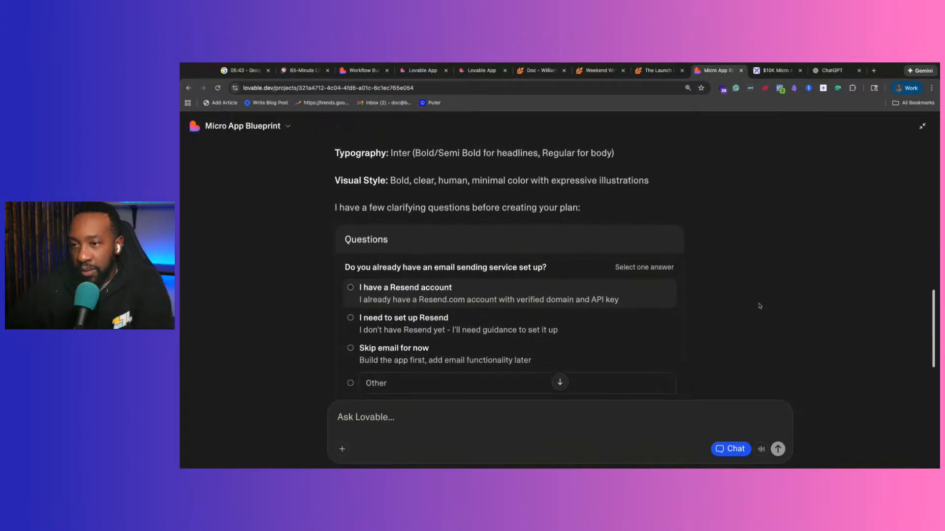
scroll(759, 306, "up", 2)
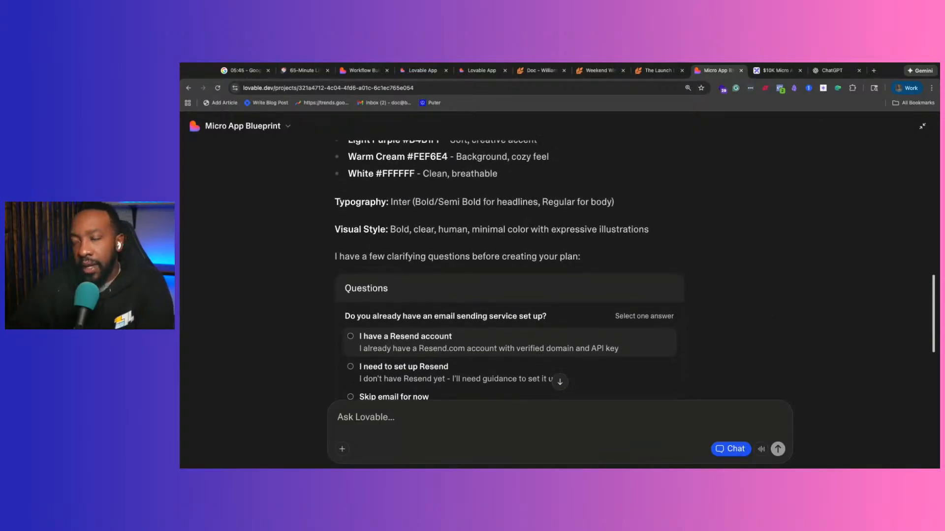
scroll(759, 307, "down", 3)
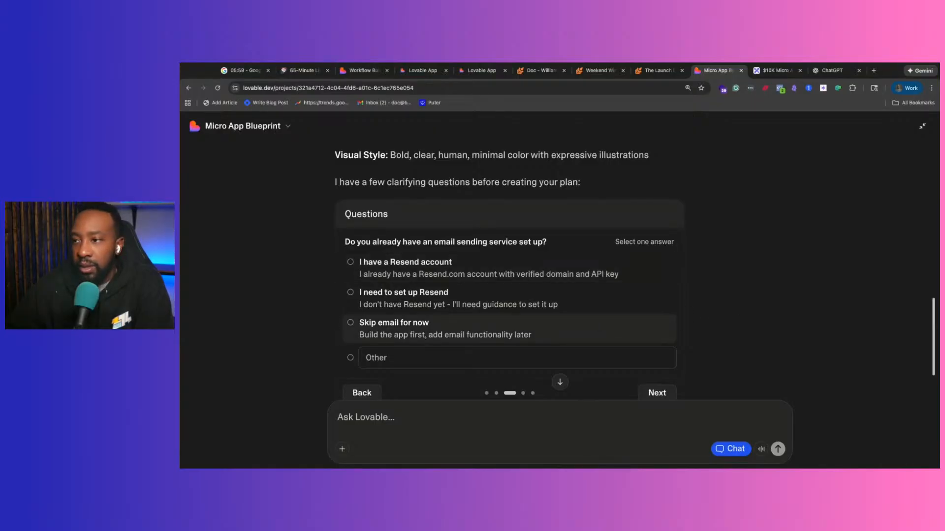
left_click(532, 360)
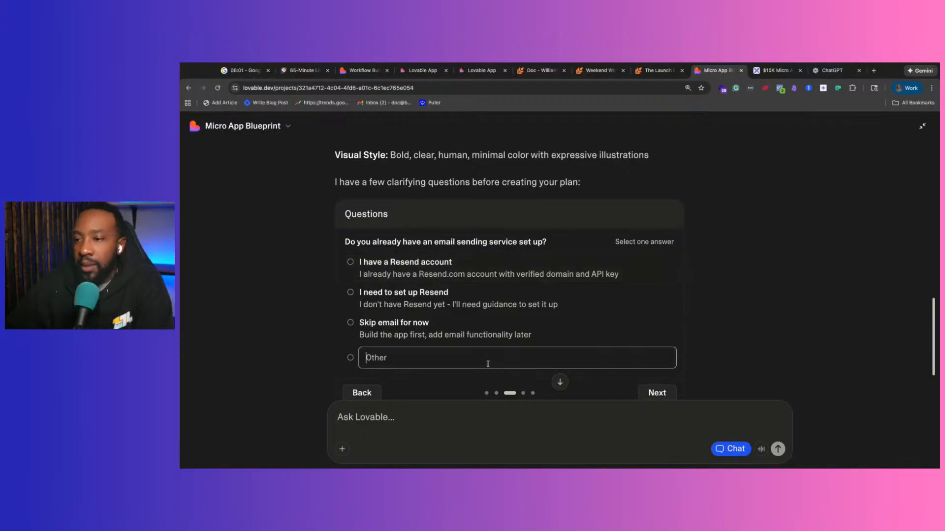
left_click(418, 324)
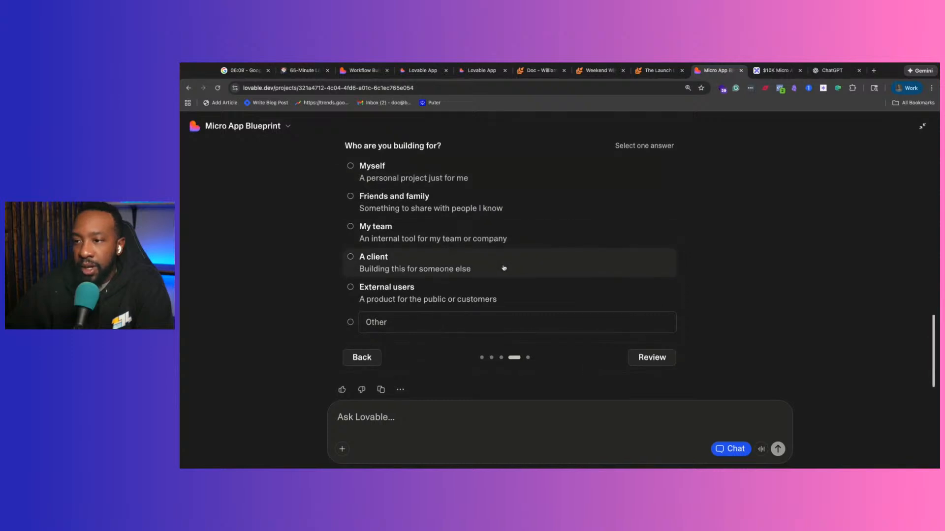
Choose "External users" as the audience being built for and submit all the answers.
left_click(418, 295)
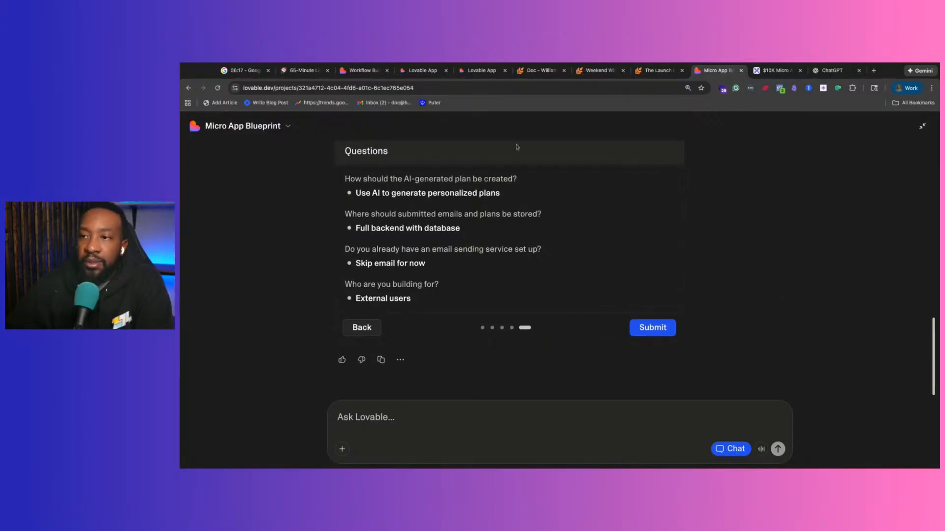
left_click(670, 329)
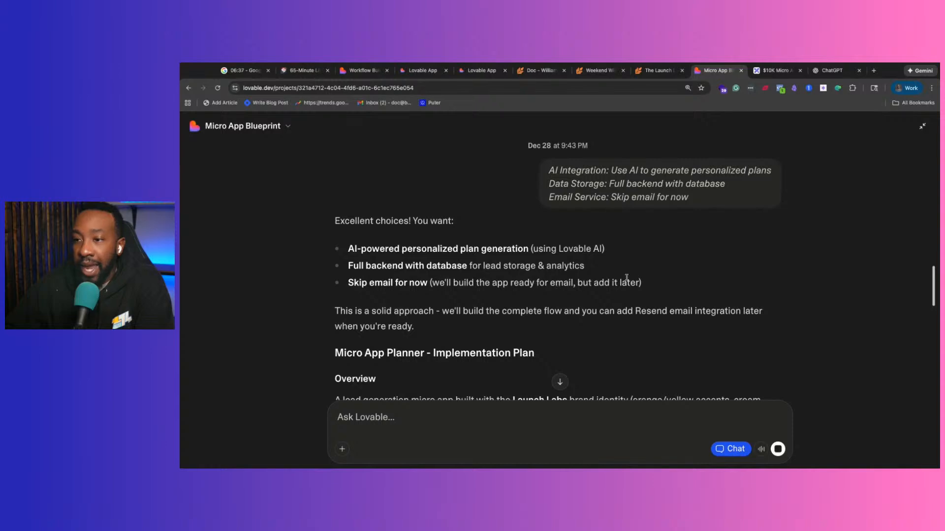
Read through the Micro App Planner implementation plan, from its overview and page flow to the backend and technical stack.
scroll(626, 277, "down", 3)
scroll(356, 209, "up", 2)
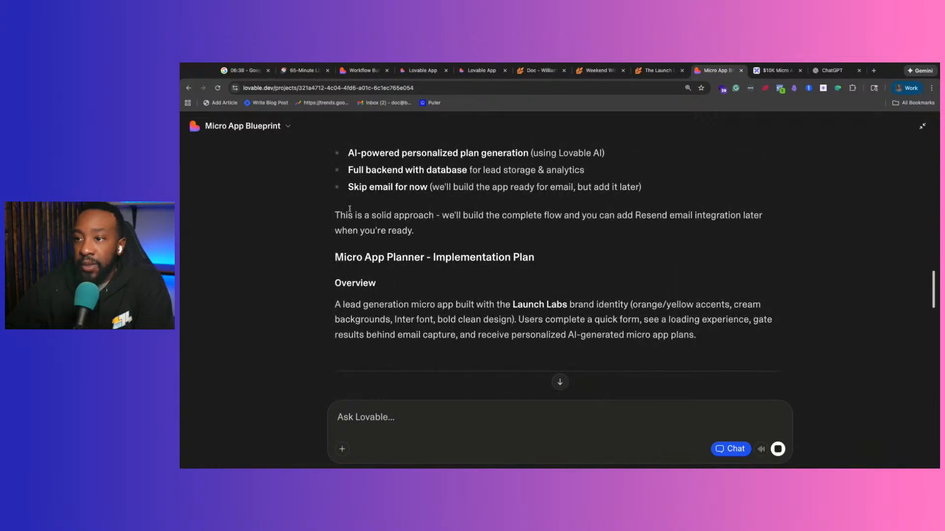
scroll(423, 235, "down", 2)
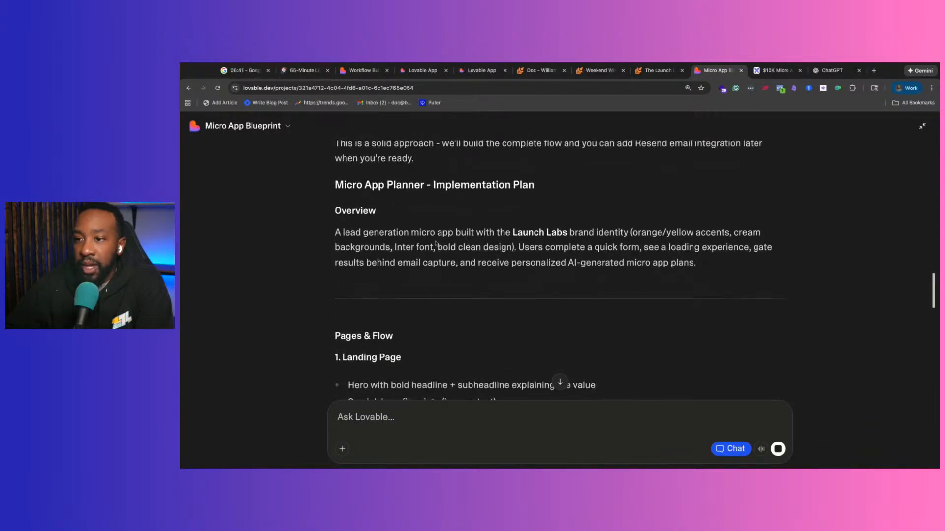
scroll(459, 206, "down", 3)
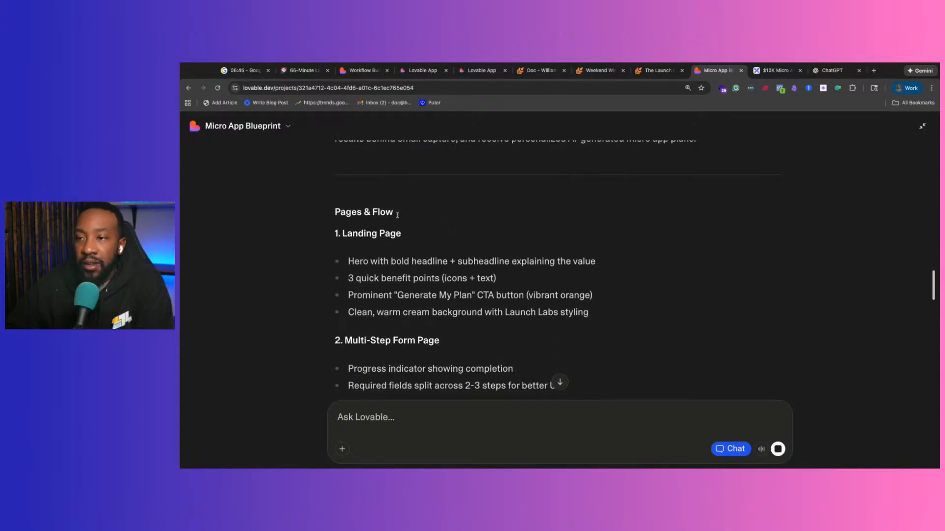
scroll(364, 216, "down", 1)
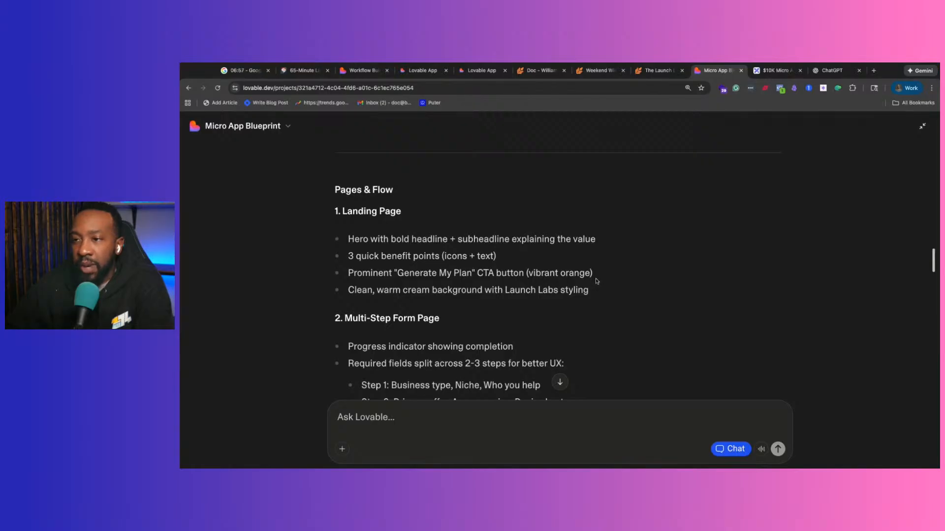
scroll(596, 281, "down", 3)
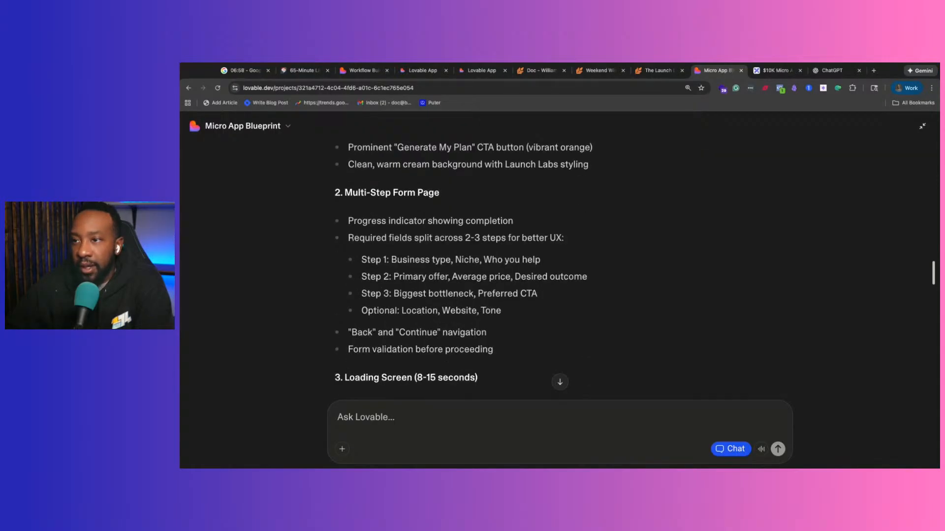
scroll(491, 230, "down", 3)
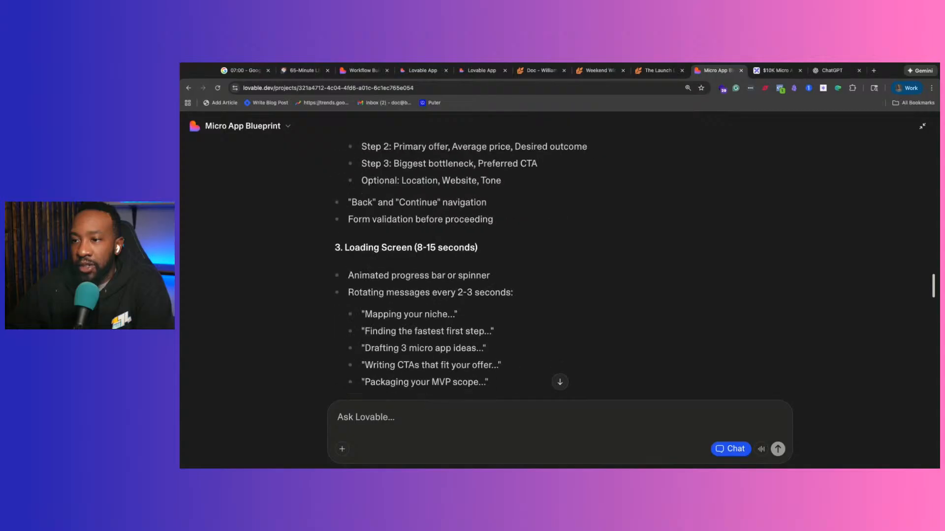
scroll(490, 230, "down", 1)
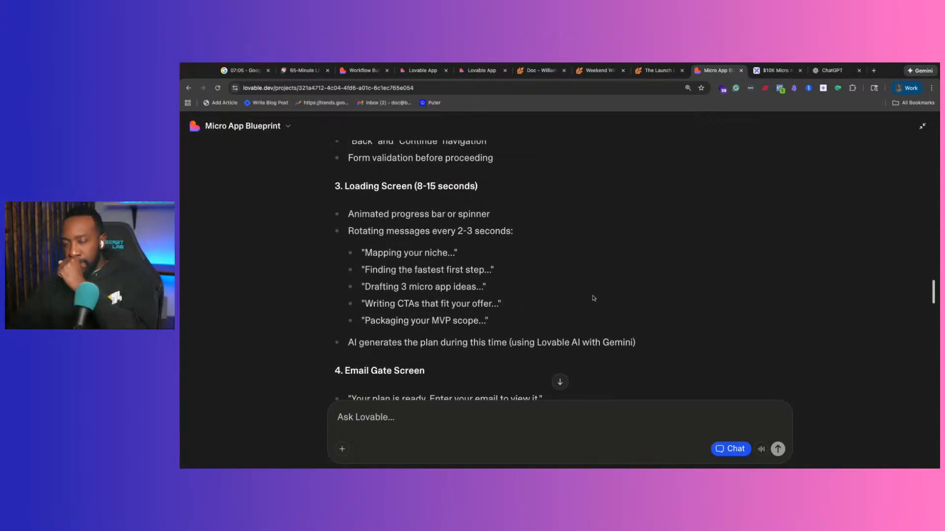
scroll(595, 299, "down", 3)
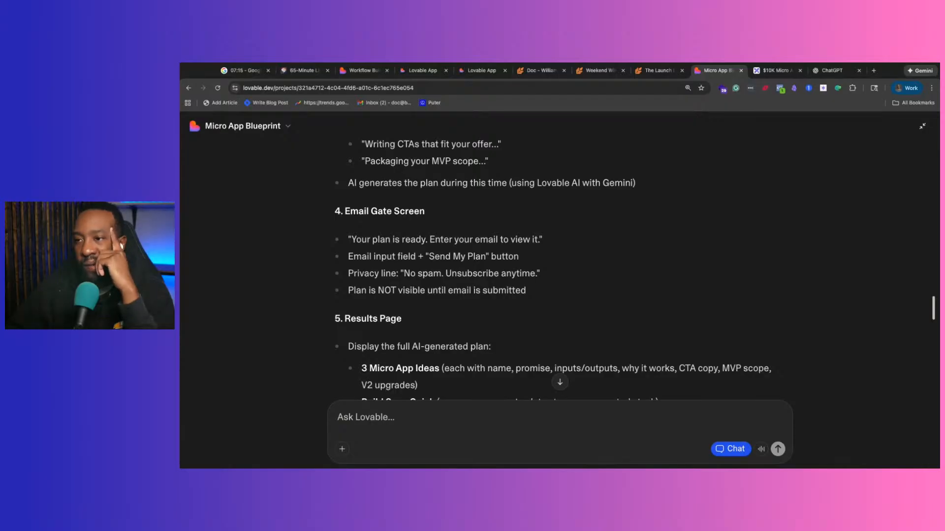
scroll(553, 268, "down", 2)
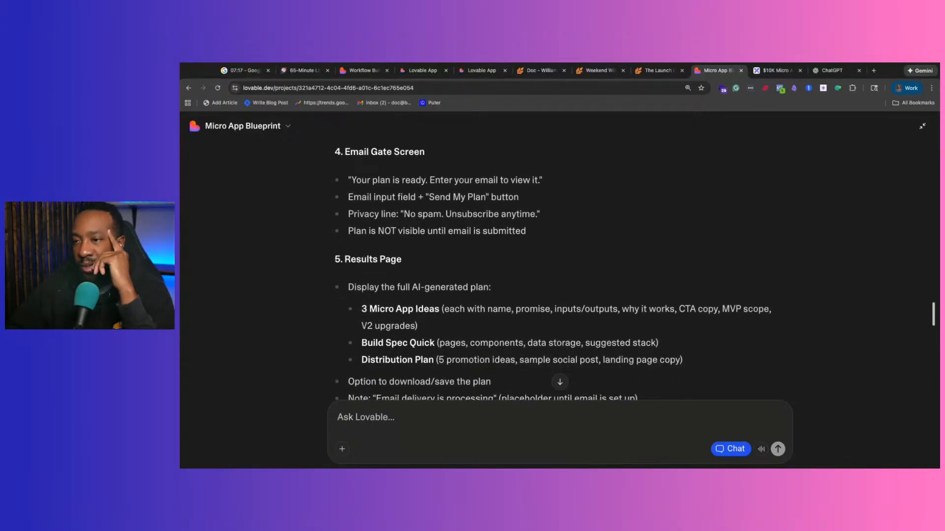
scroll(553, 271, "down", 5)
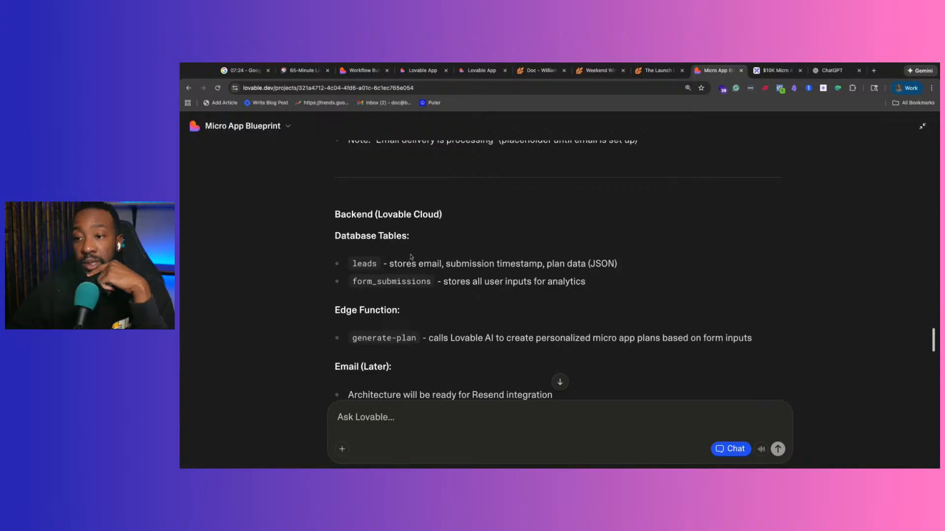
scroll(411, 257, "down", 3)
scroll(411, 257, "down", 3)
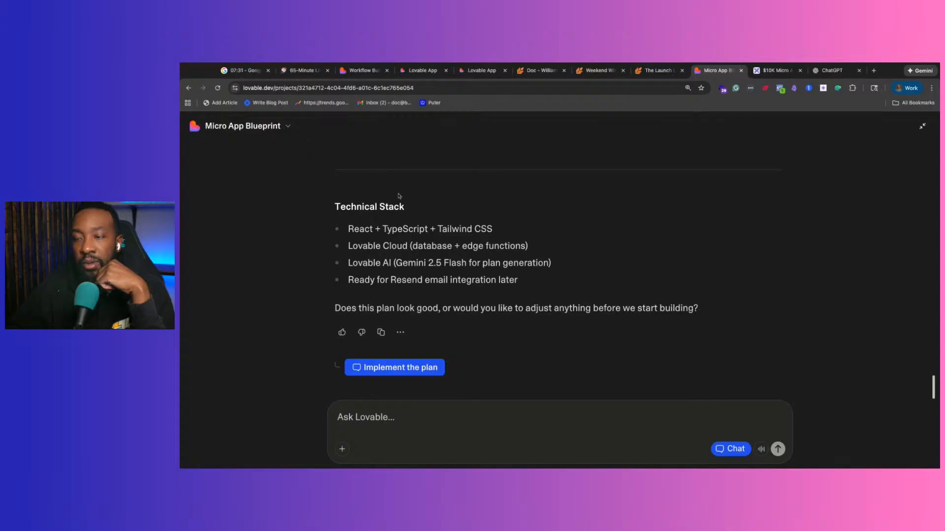
left_click_drag(335, 207, 518, 283)
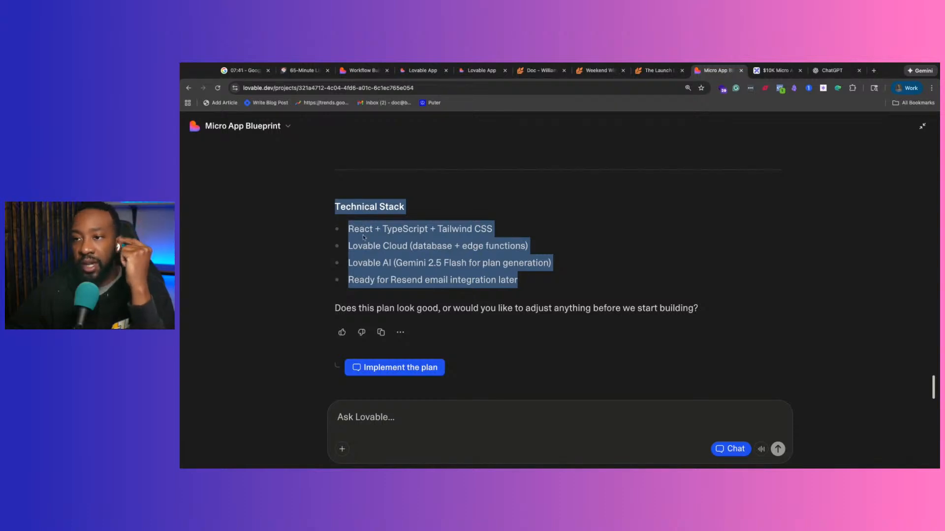
Have Lovable implement the plan, check the elapsed time on the Google stopwatch and return to the Lovable project.
left_click(435, 370)
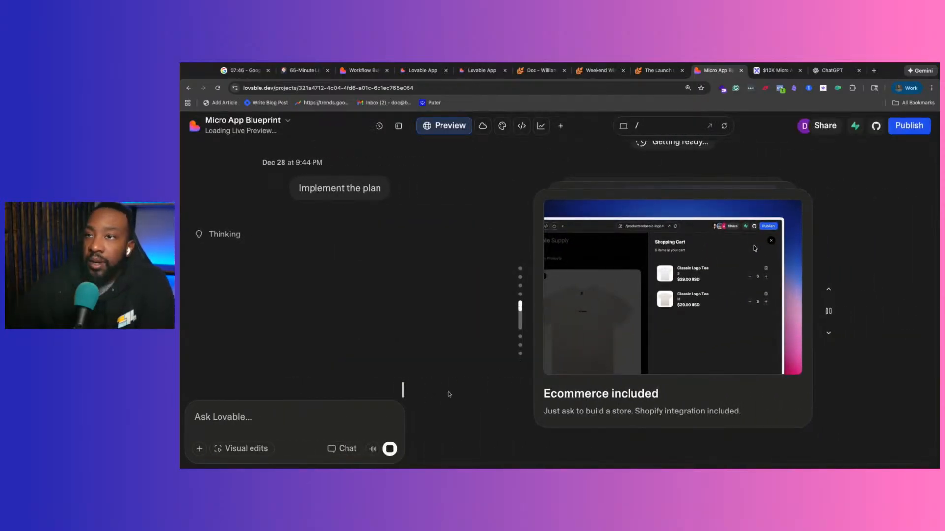
left_click(246, 72)
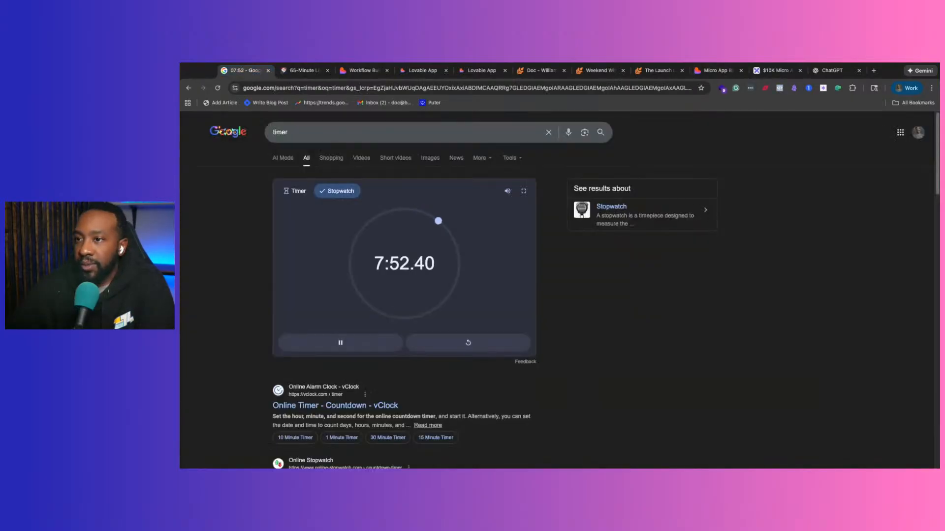
left_click(709, 72)
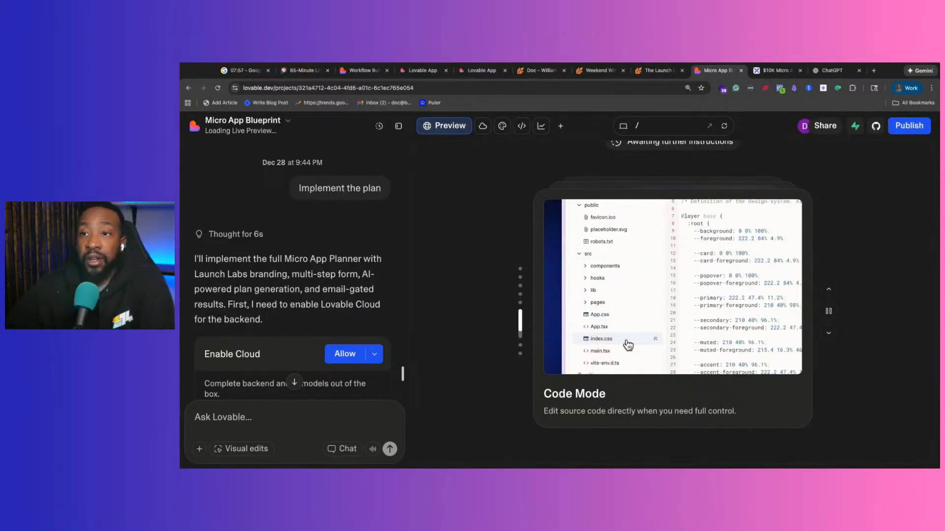
Review Lovable's request to enable Cloud for the app's backend and allow it.
scroll(228, 225, "down", 2)
scroll(225, 226, "up", 5)
scroll(241, 226, "up", 3)
scroll(241, 226, "down", 2)
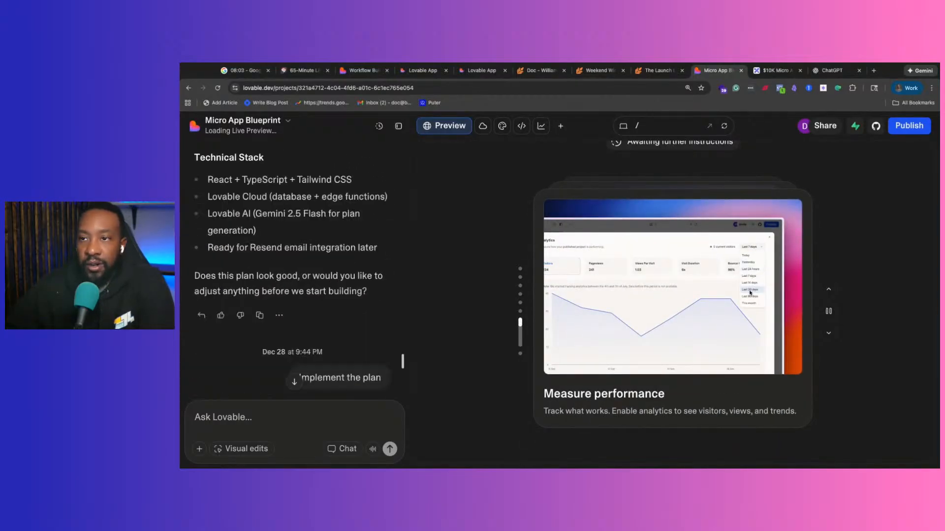
scroll(285, 270, "down", 4)
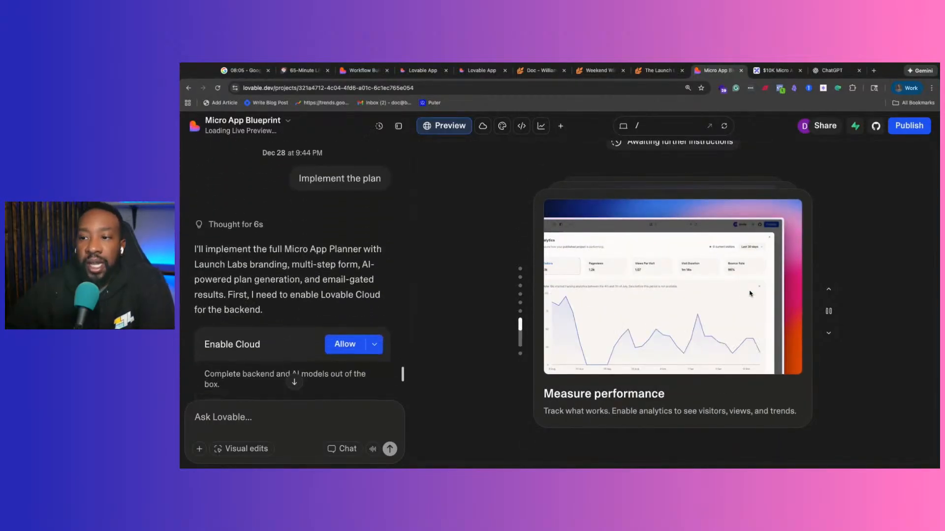
scroll(282, 188, "down", 2)
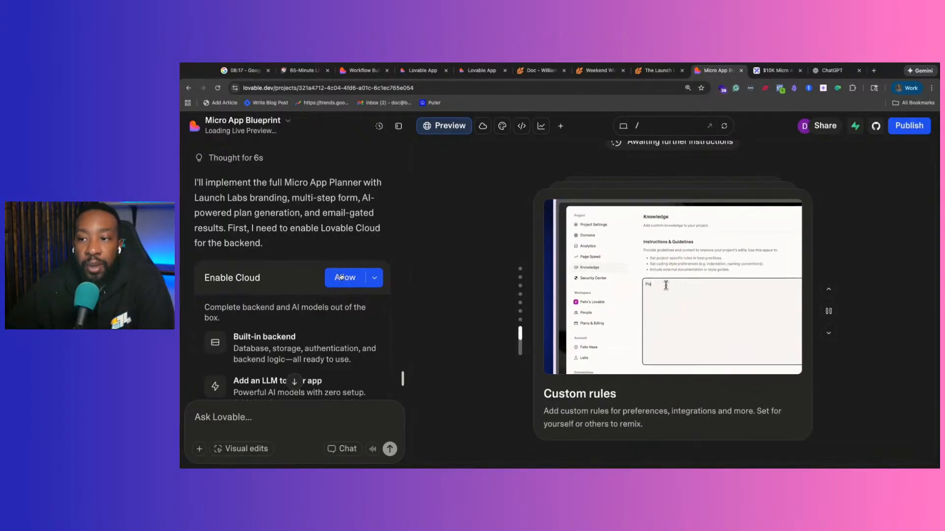
scroll(323, 281, "up", 3)
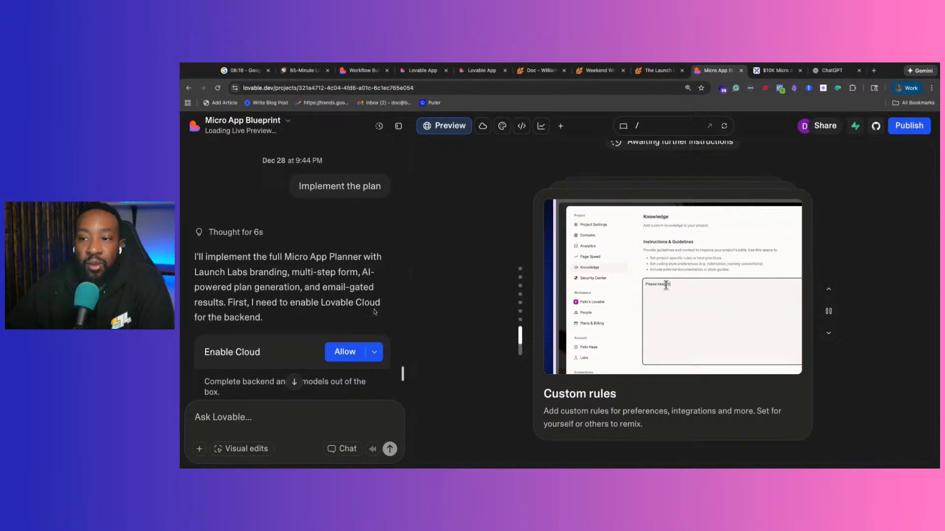
scroll(374, 312, "down", 1)
left_click(337, 340)
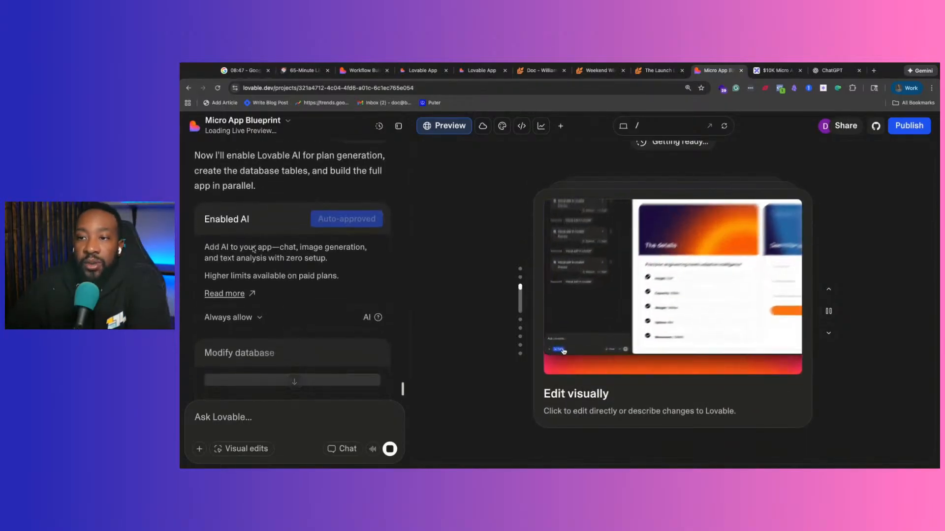
Examine the build activity in the chat, including the AI enablement and the database modification entries.
scroll(272, 237, "down", 1)
scroll(273, 221, "up", 4)
scroll(271, 273, "down", 1)
scroll(270, 277, "down", 2)
scroll(305, 270, "down", 1)
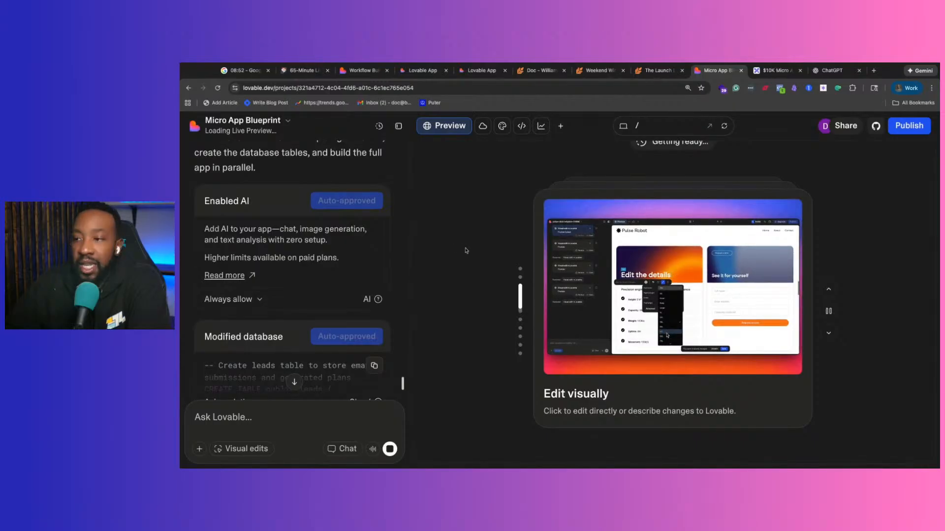
Look through the project's Cloud, Design, Code and Analytics views while the app builds, including the source file tree.
scroll(333, 263, "down", 3)
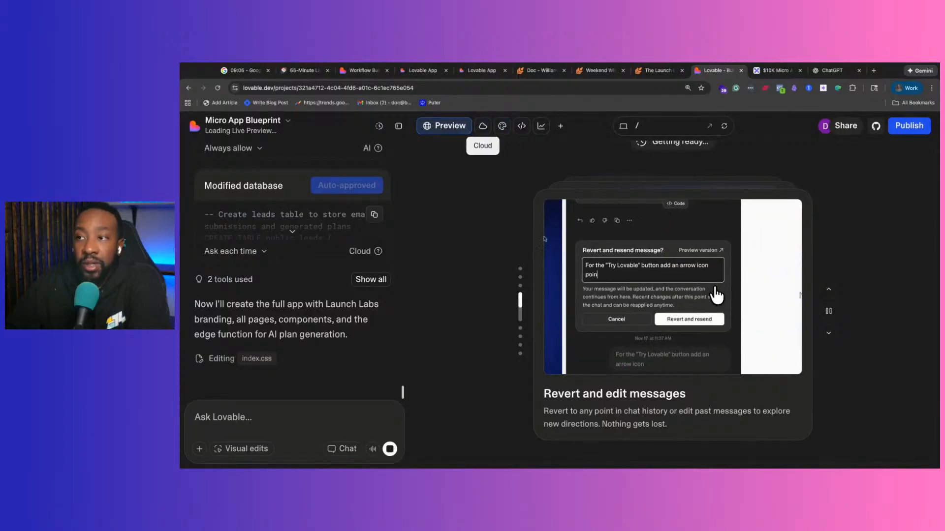
left_click(483, 126)
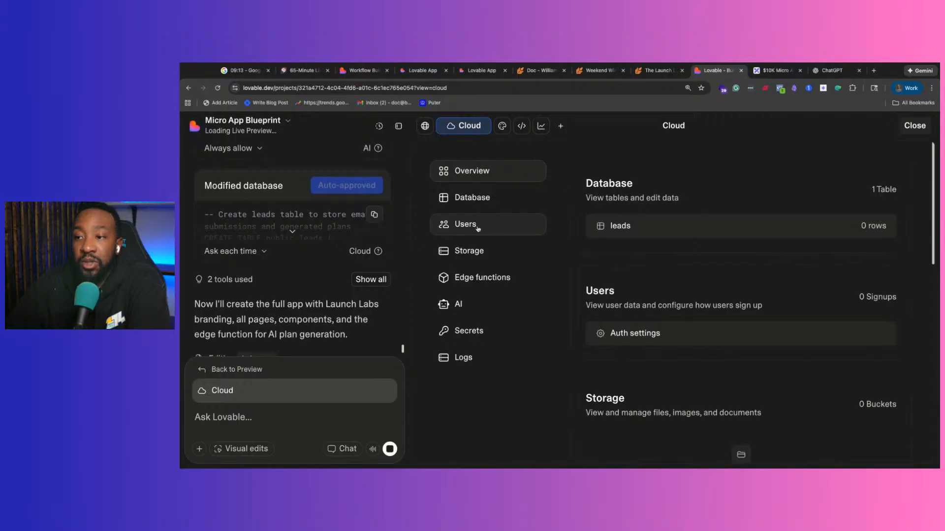
left_click(501, 127)
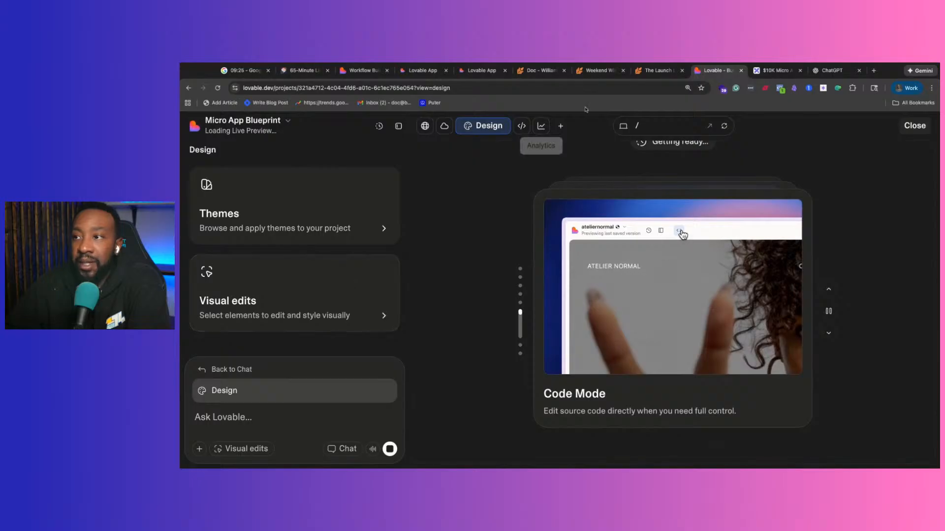
left_click(523, 125)
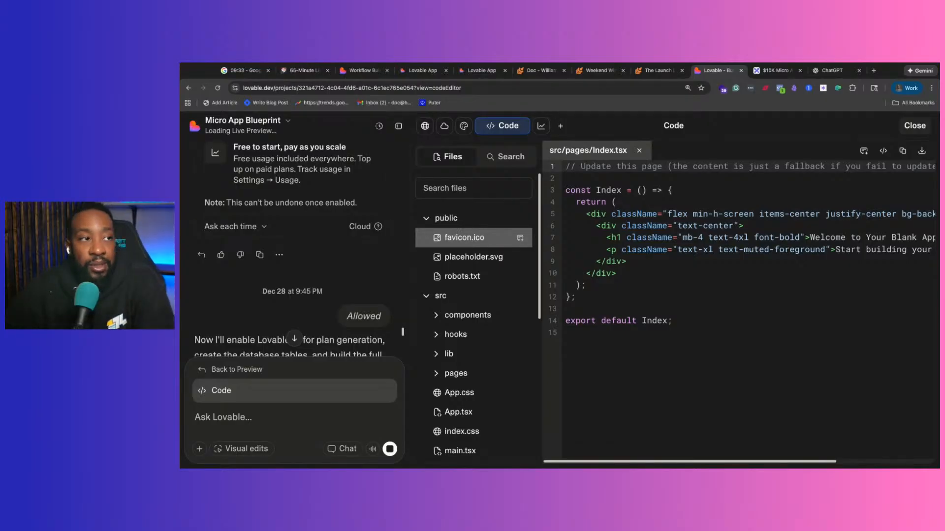
scroll(472, 246, "down", 5)
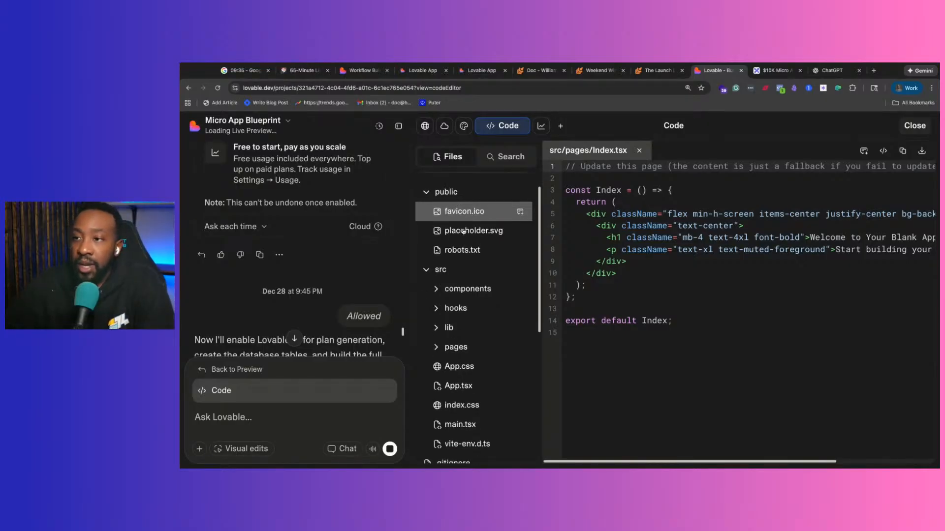
scroll(472, 246, "up", 5)
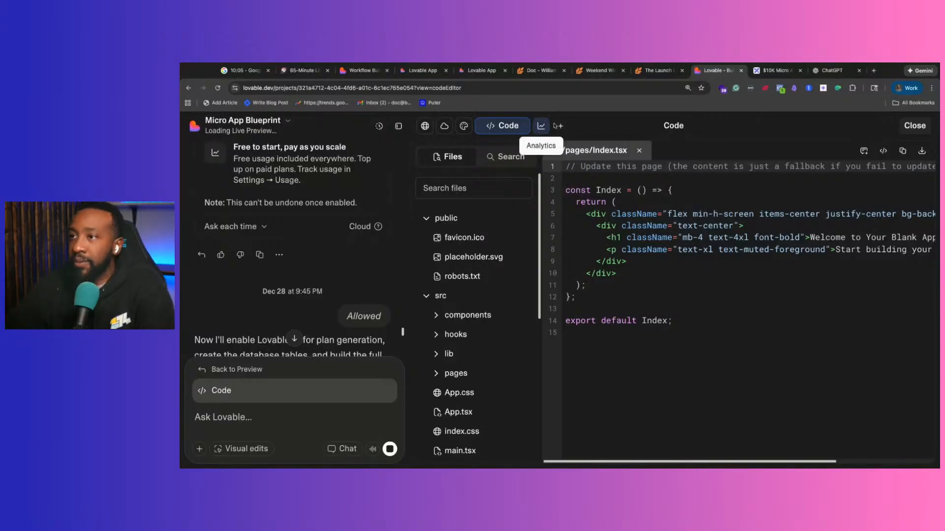
left_click(542, 126)
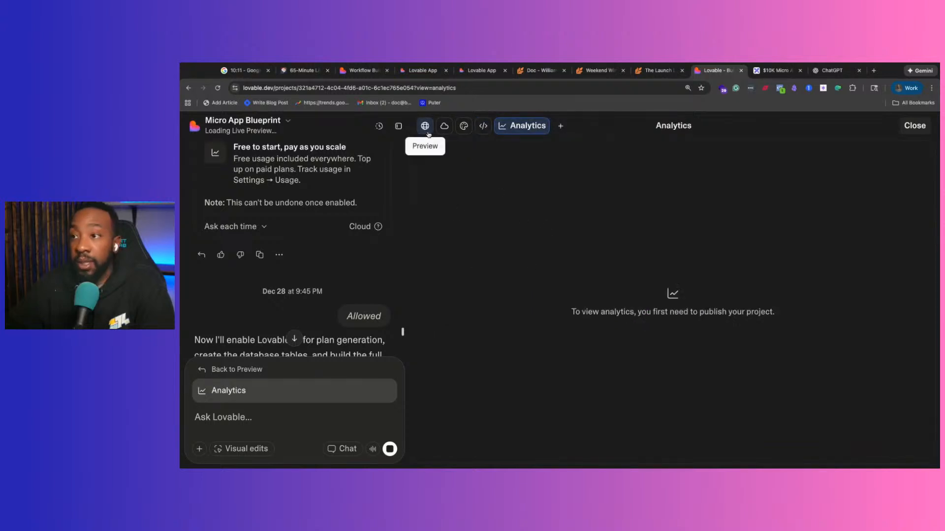
Return to the app preview and check the full list of edited files in the build chat, leaving it collapsed.
left_click(426, 129)
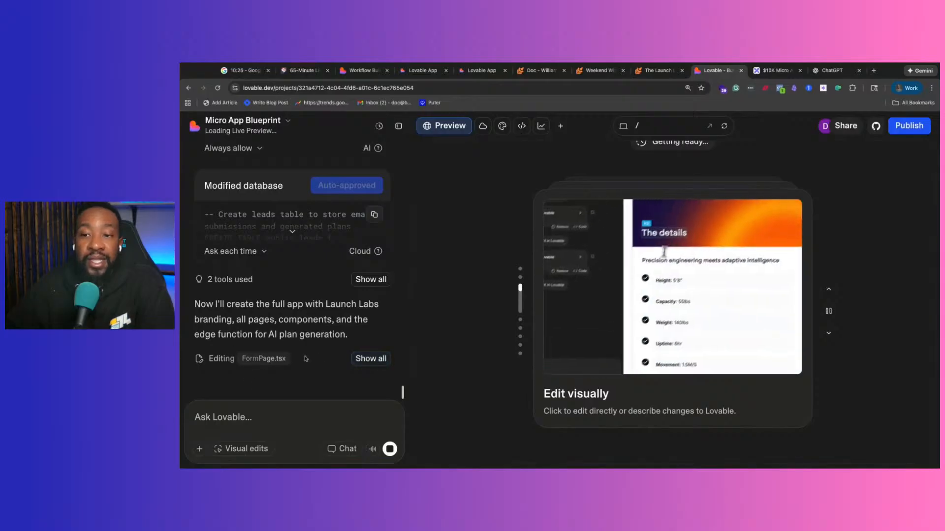
left_click(367, 363)
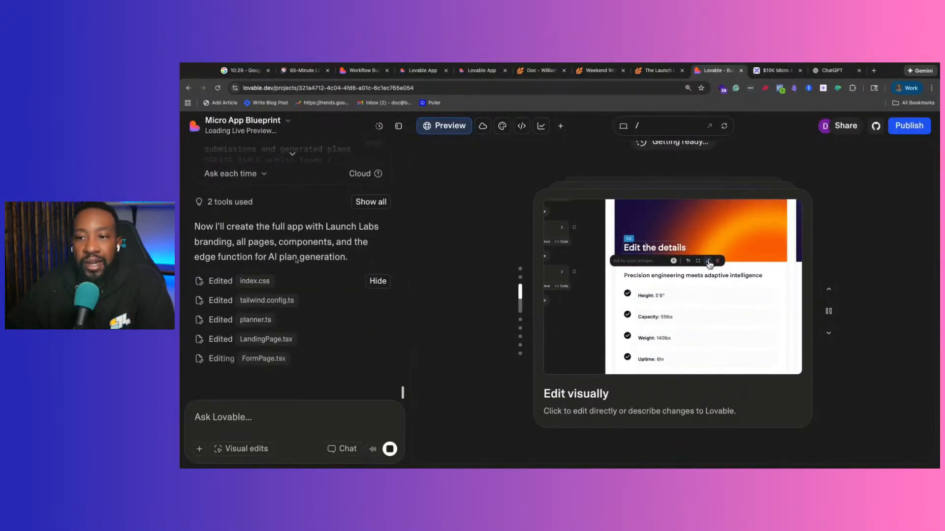
left_click(376, 282)
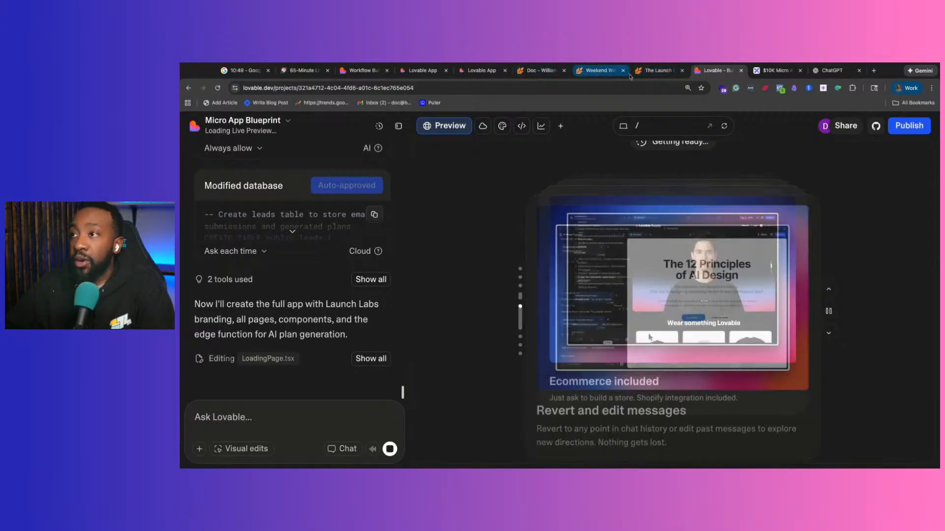
Switch to the Launch Labs website and skim its landing page as far as the Launch Labs introduction.
left_click(597, 71)
left_click(544, 71)
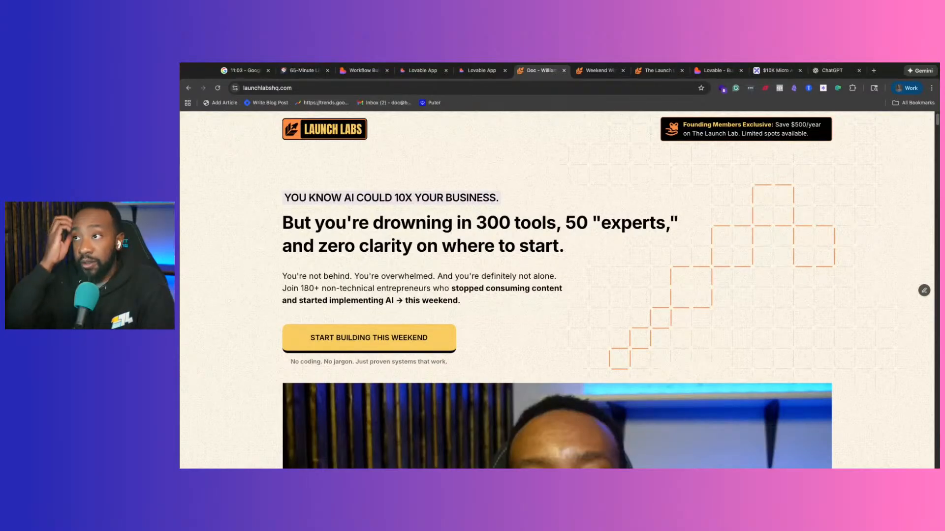
scroll(585, 223, "down", 15)
scroll(584, 223, "down", 20)
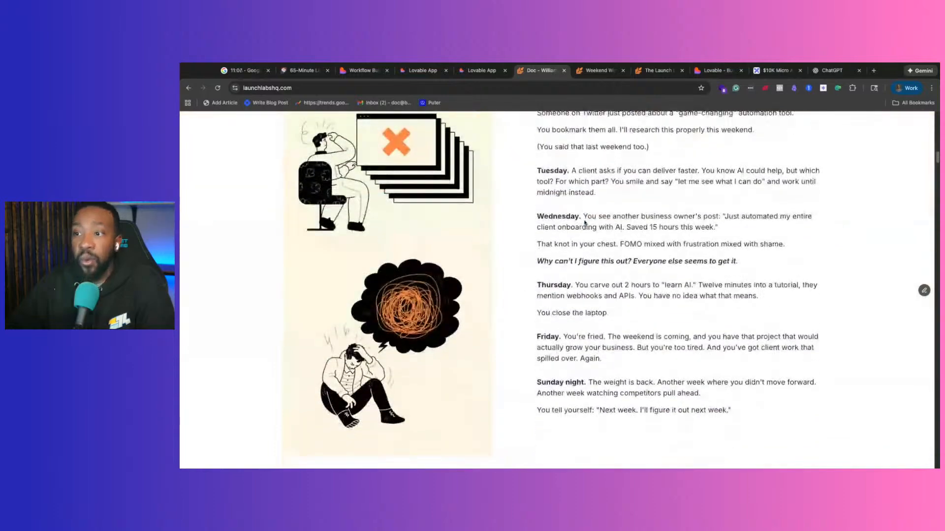
scroll(588, 218, "up", 3)
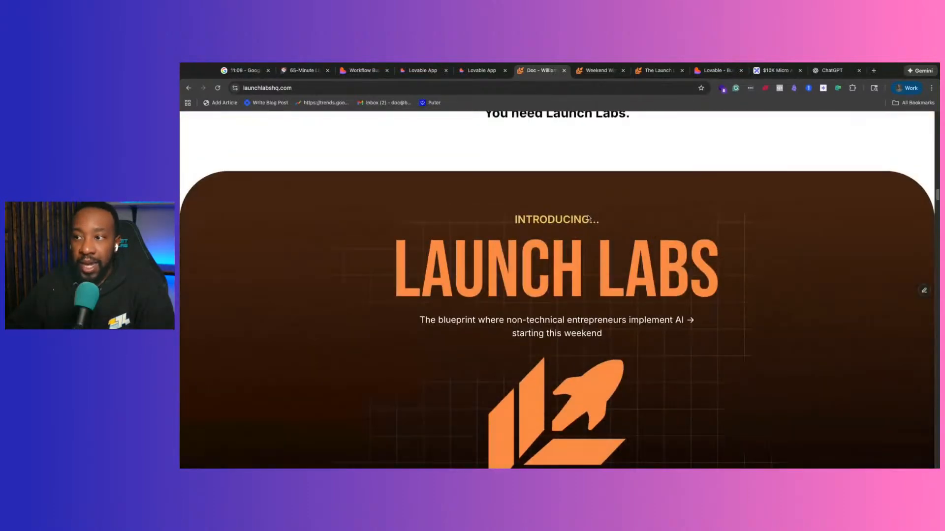
Switch to the Weekend Win Planner app and look over its dashboard of stats and automation plans.
left_click(597, 70)
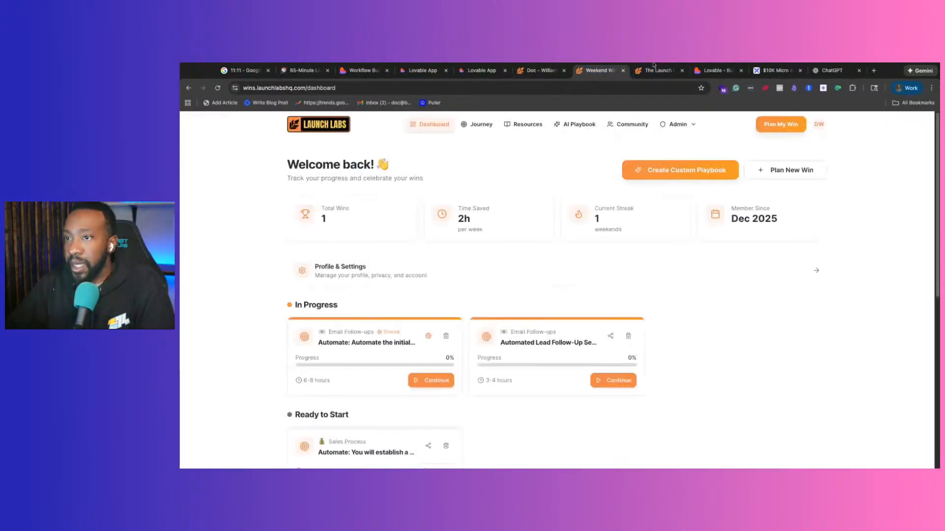
scroll(468, 216, "down", 3)
scroll(469, 217, "up", 4)
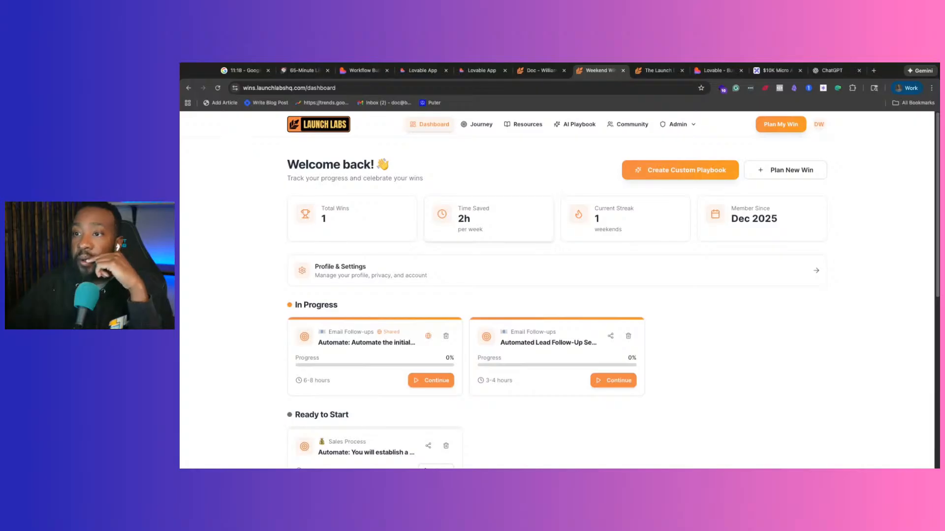
scroll(525, 267, "down", 3)
scroll(525, 263, "up", 3)
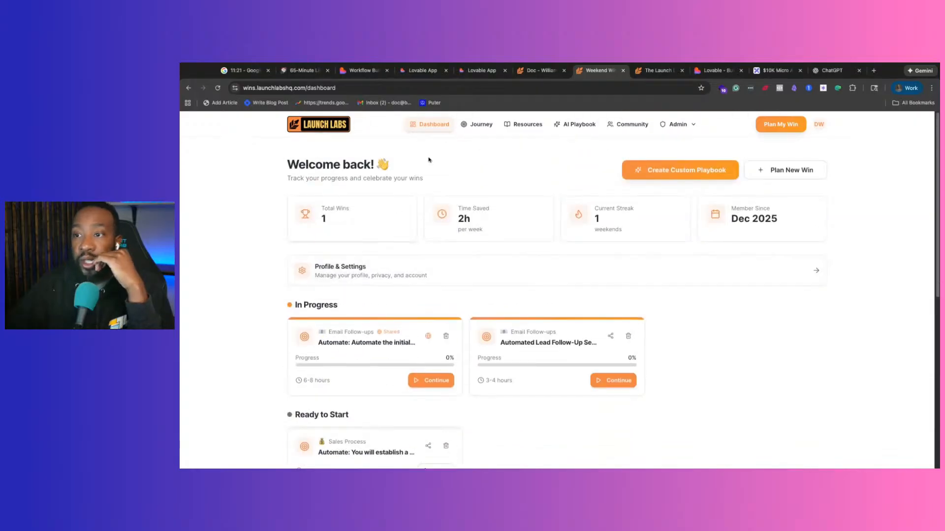
Examine the planner's 12-month Journey page, including the weekly challenges, and collapse the Communication Automation month.
left_click(468, 124)
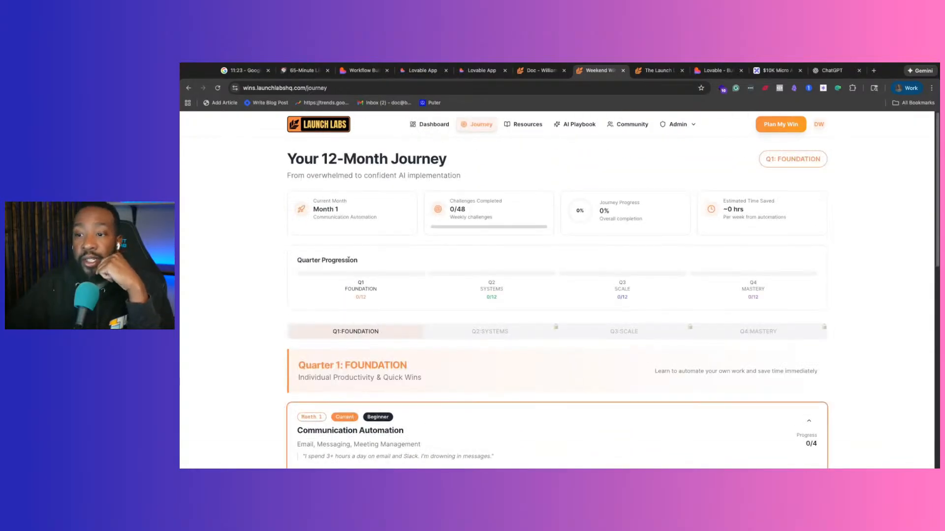
scroll(340, 276, "down", 4)
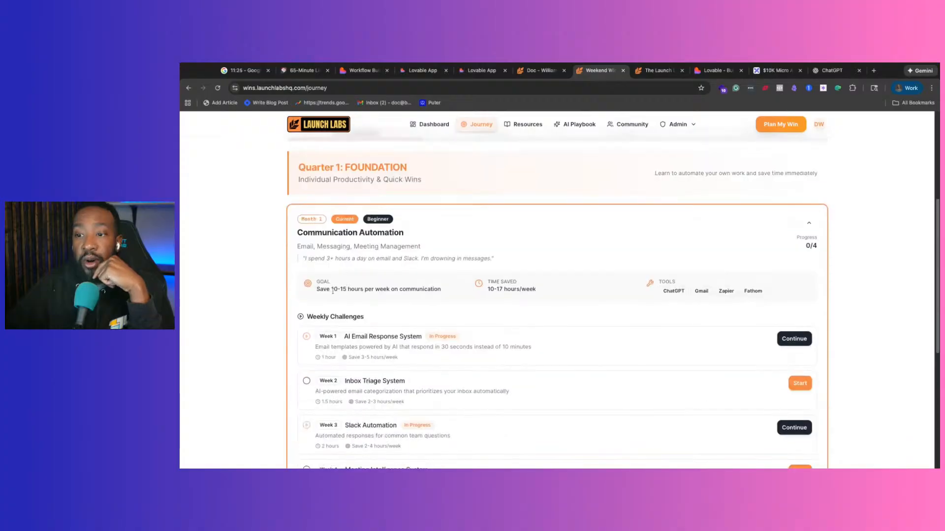
scroll(585, 317, "down", 3)
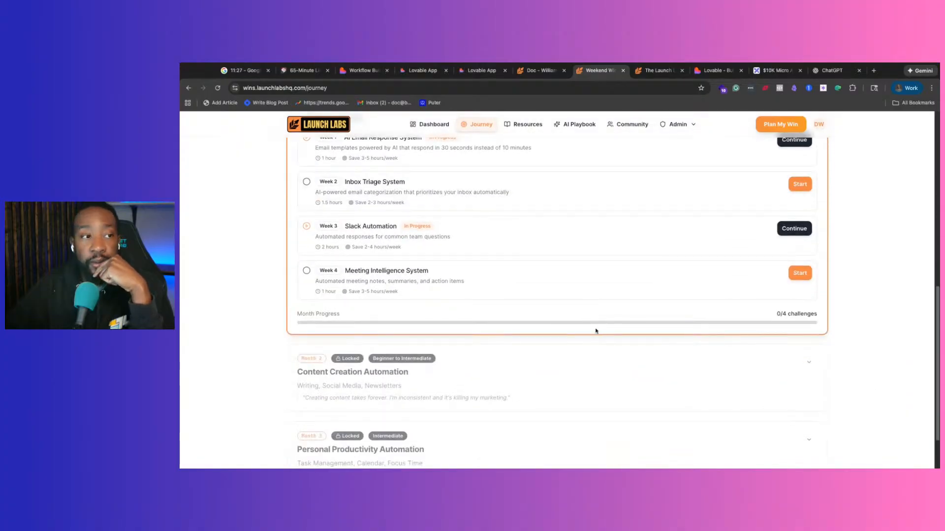
scroll(596, 331, "up", 8)
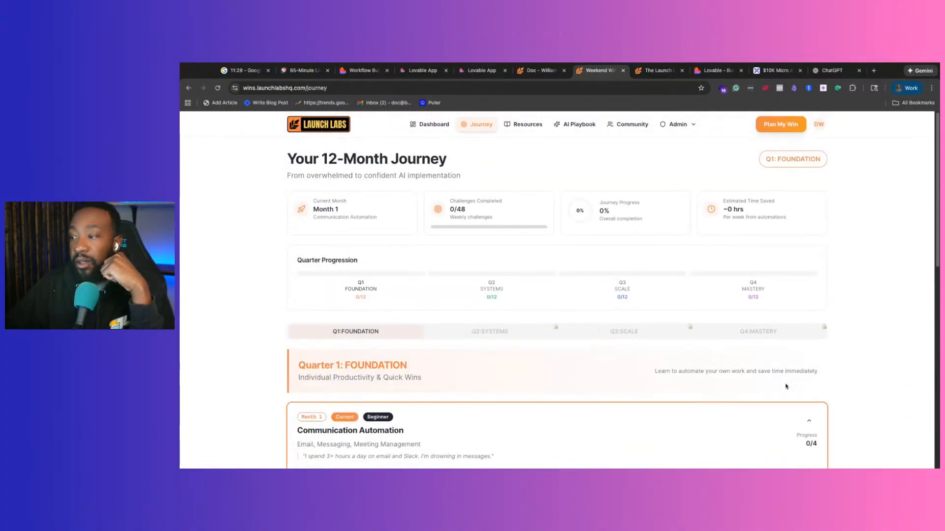
left_click(809, 420)
scroll(792, 394, "down", 4)
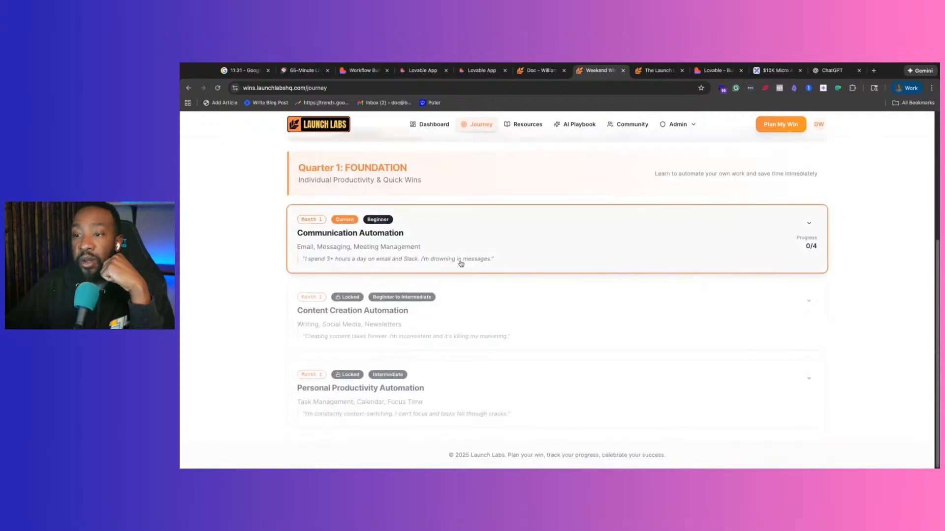
scroll(462, 274, "up", 4)
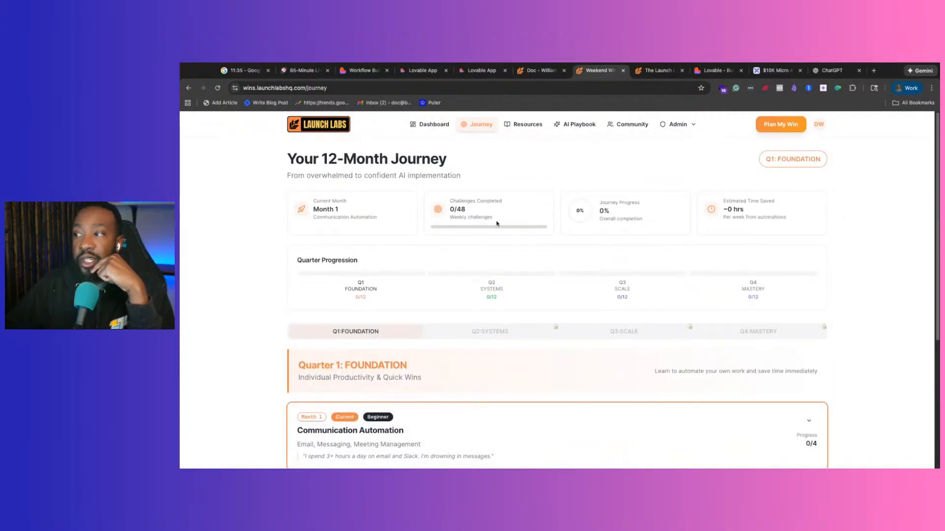
scroll(480, 270, "down", 4)
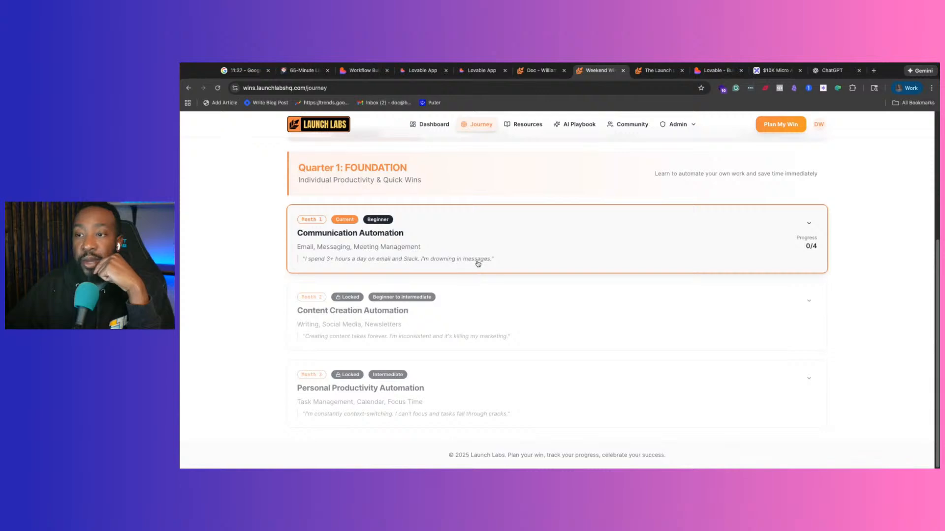
scroll(477, 261, "up", 4)
Open the Hands-On AI Workflow Audit playbook in the planner's Resources, skim it and return to the resource list.
left_click(513, 130)
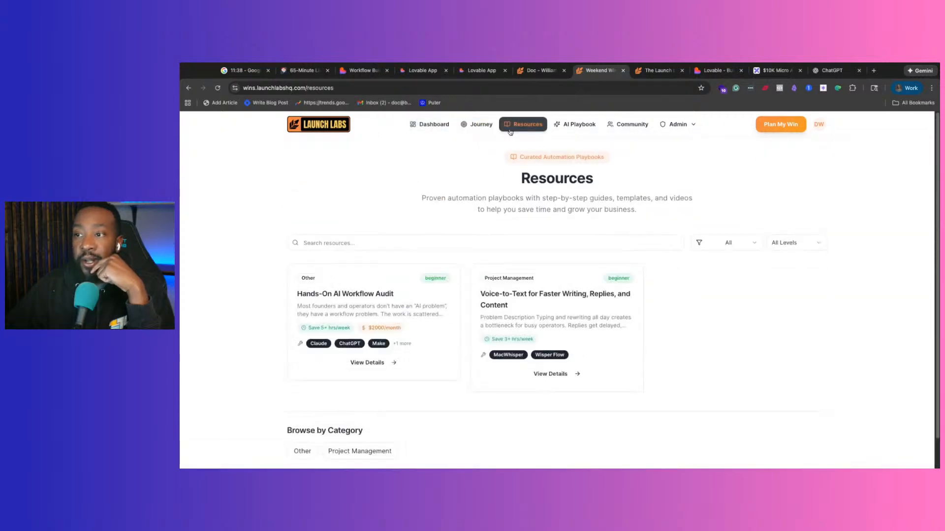
left_click(385, 317)
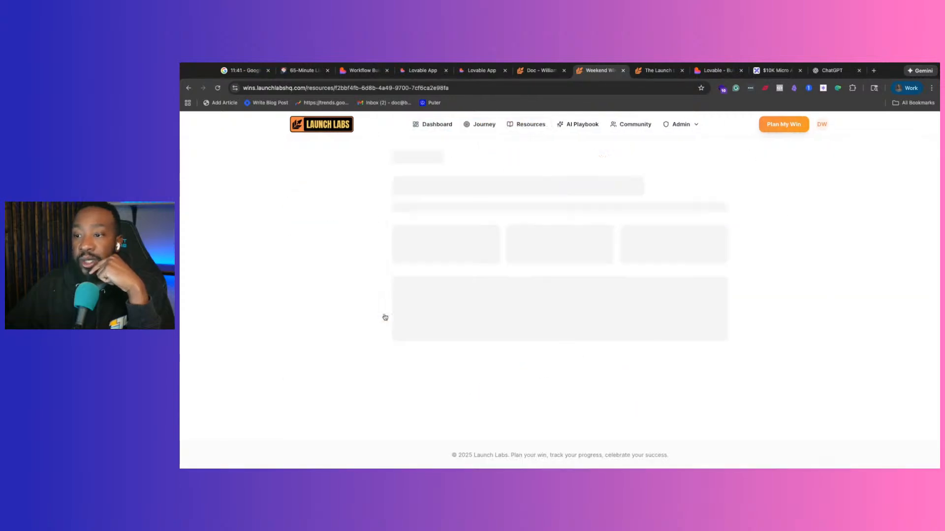
scroll(413, 281, "down", 10)
scroll(412, 281, "down", 3)
scroll(403, 285, "up", 20)
left_click(391, 155)
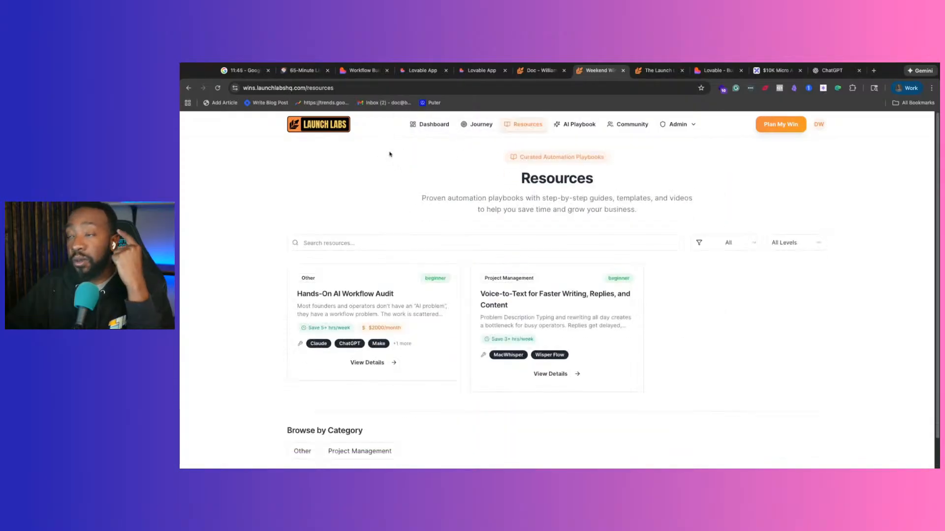
View the planner's AI Playbook form and the Community page with its shared wins and live webinar.
left_click(579, 125)
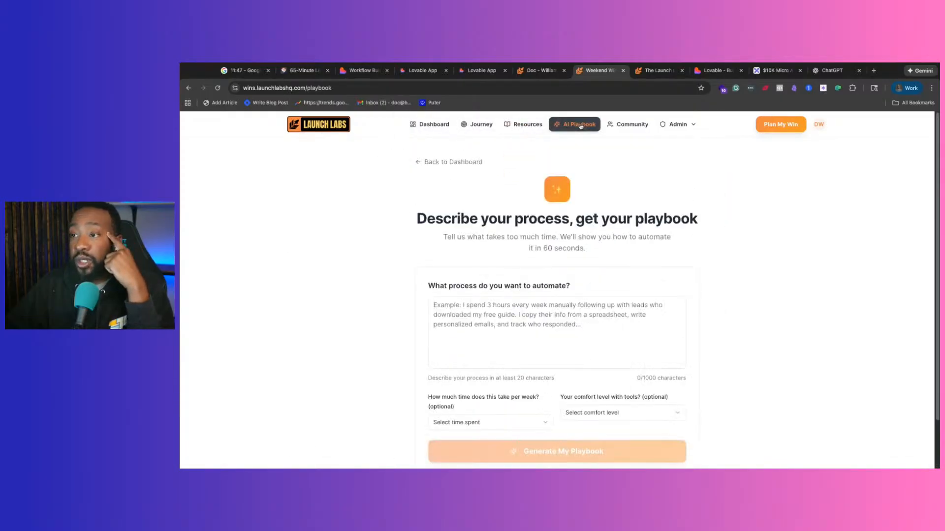
scroll(639, 207, "down", 3)
scroll(588, 152, "up", 3)
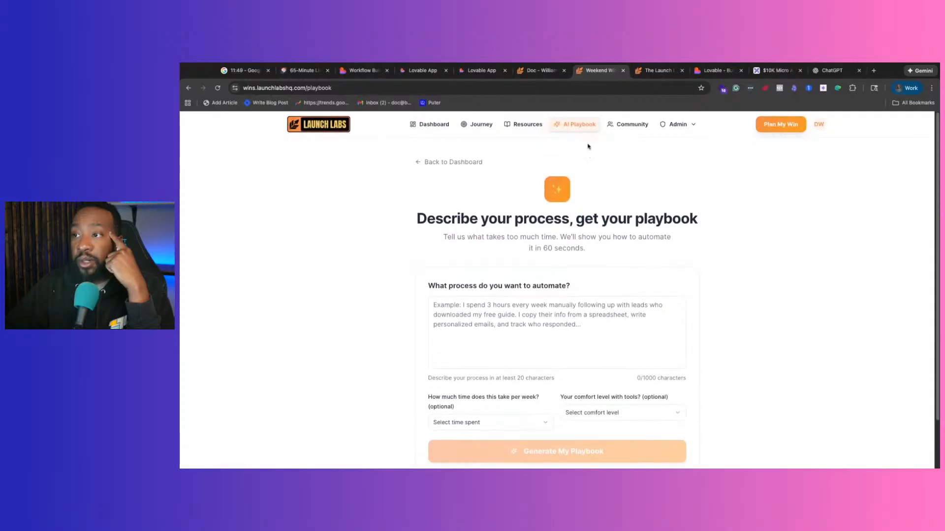
left_click(629, 125)
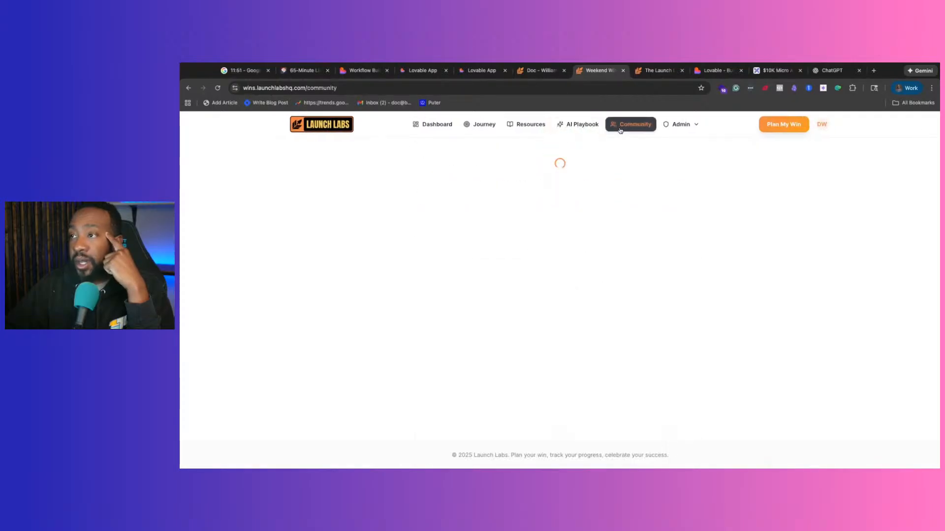
scroll(467, 246, "down", 10)
scroll(396, 266, "up", 8)
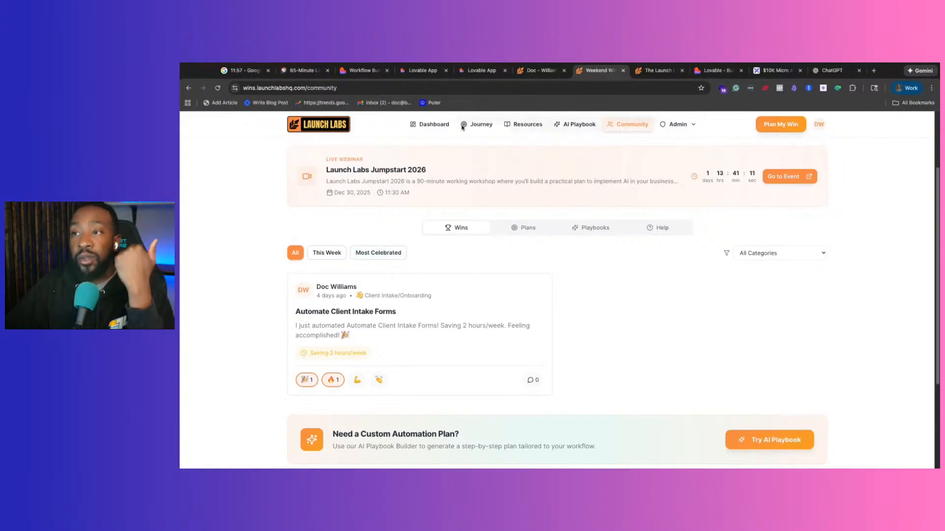
Revisit the planner's dashboard, view the first Plan My Win question and open the Weekend Win Planner home page.
left_click(428, 125)
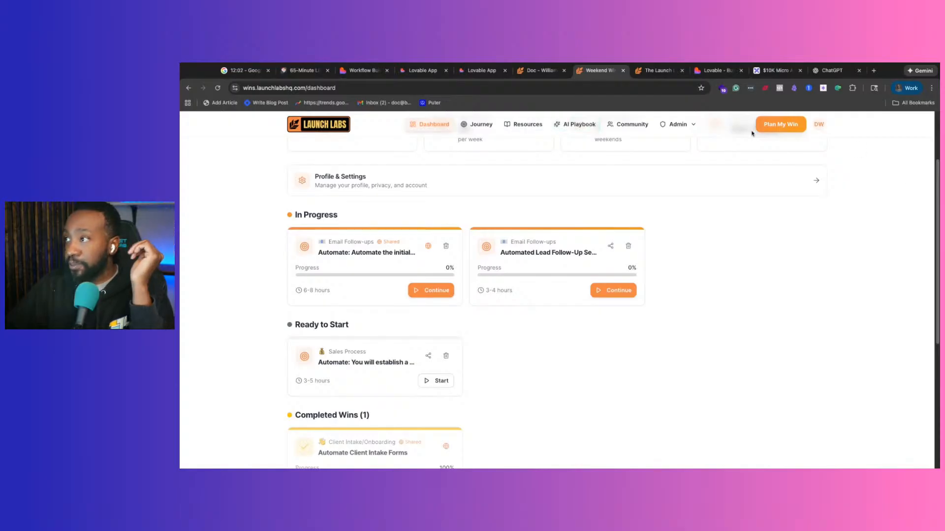
left_click(780, 124)
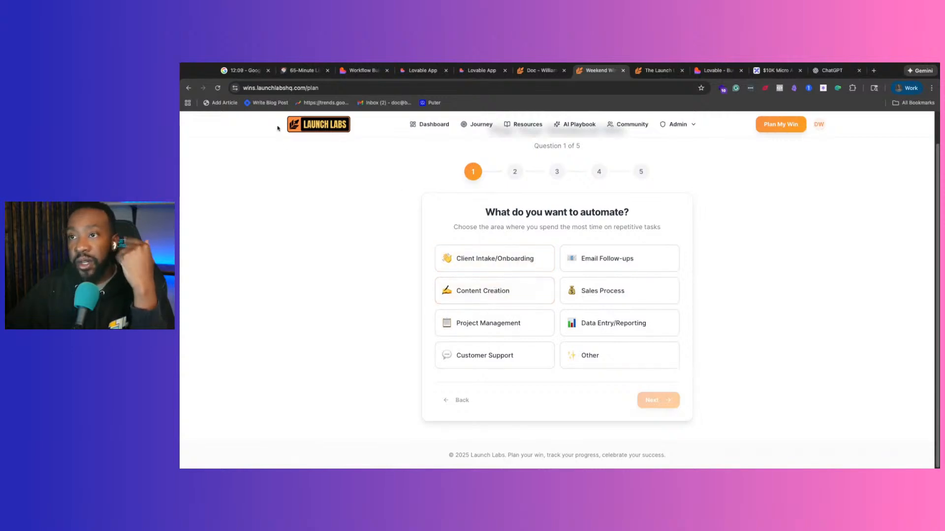
left_click(317, 132)
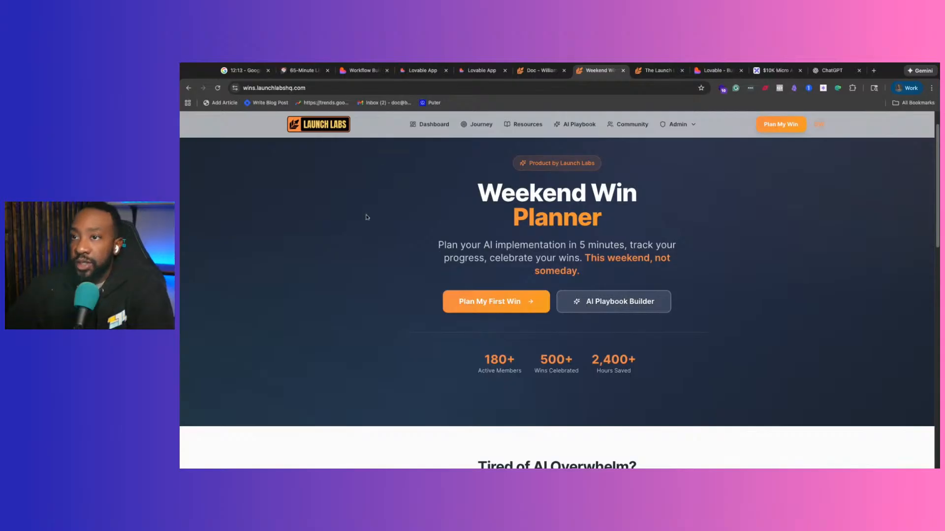
Open the Launch Labs tools directory and look through its favorite tools and the Browse Tools catalogue.
left_click(644, 71)
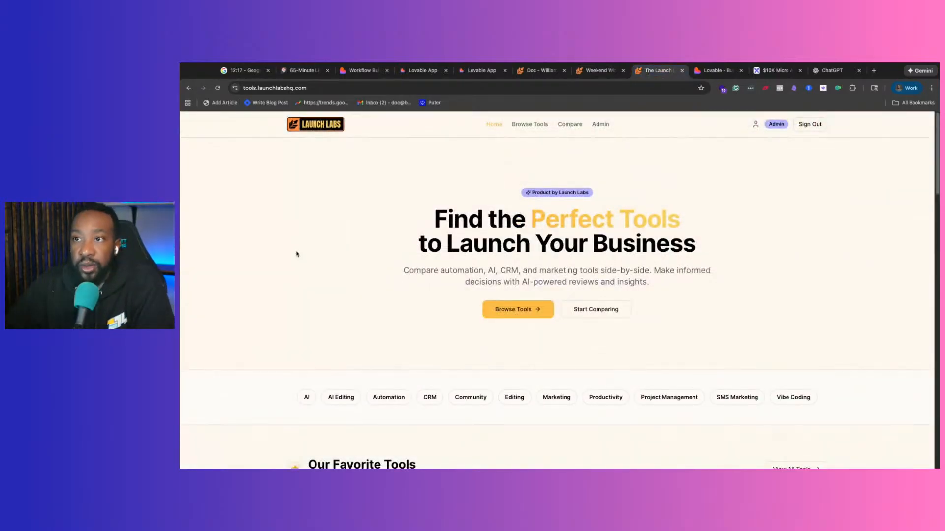
scroll(357, 239, "down", 6)
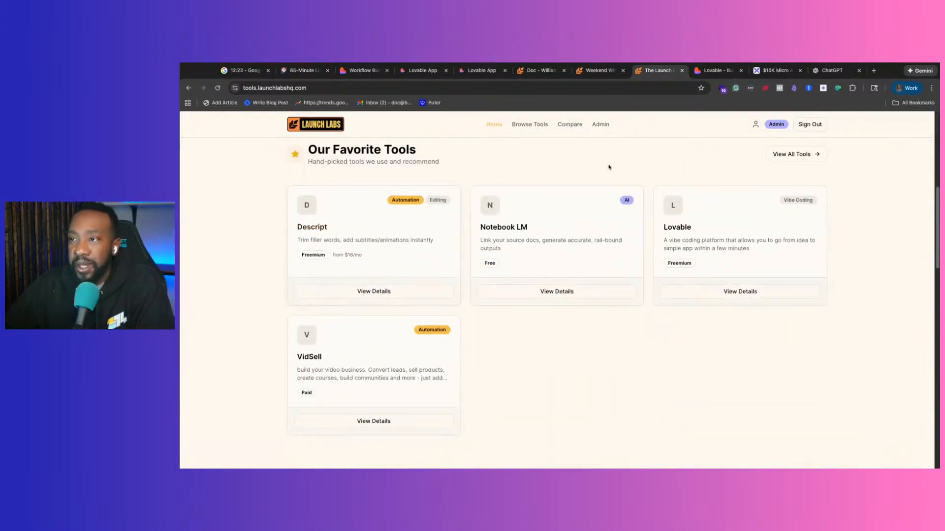
left_click(530, 124)
scroll(443, 187, "down", 4)
scroll(399, 214, "up", 6)
scroll(399, 214, "up", 4)
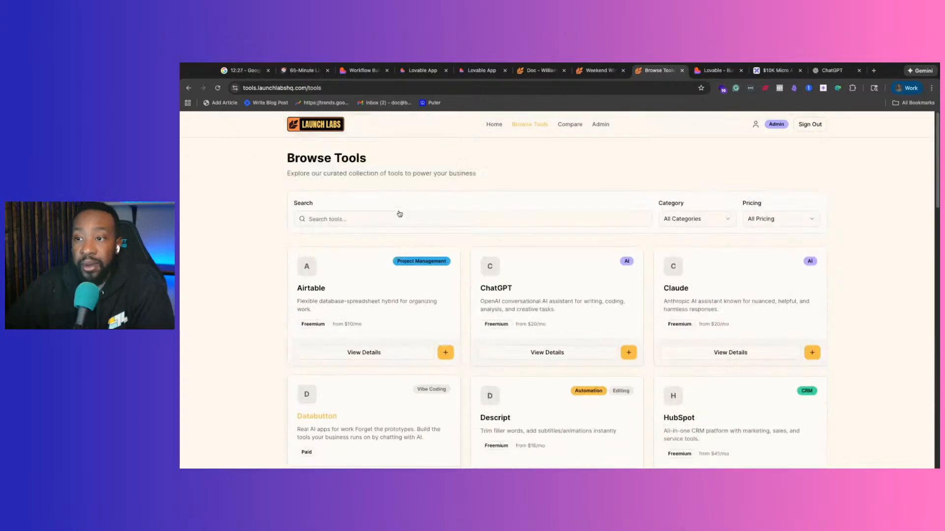
Return to the tools directory's home page and review its categories, favorite tools and reasons to use it.
left_click(488, 125)
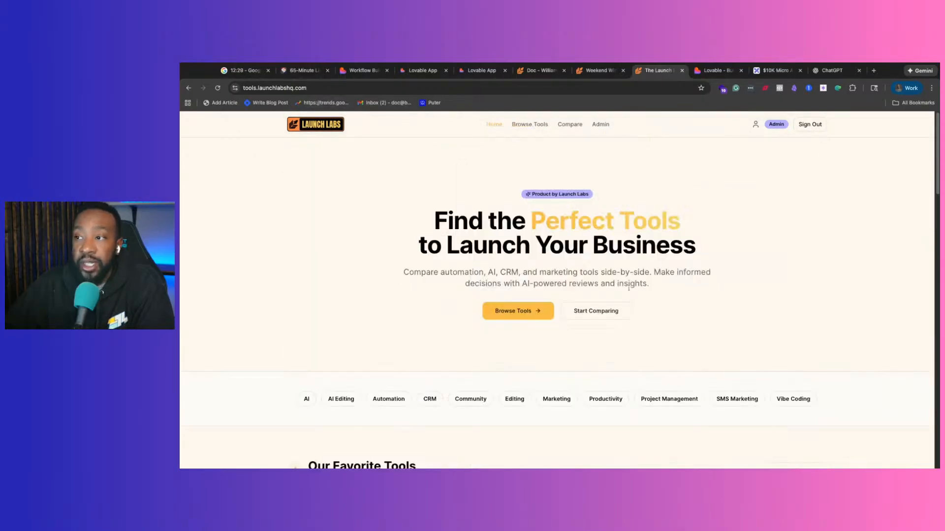
scroll(626, 287, "down", 5)
scroll(391, 186, "up", 3)
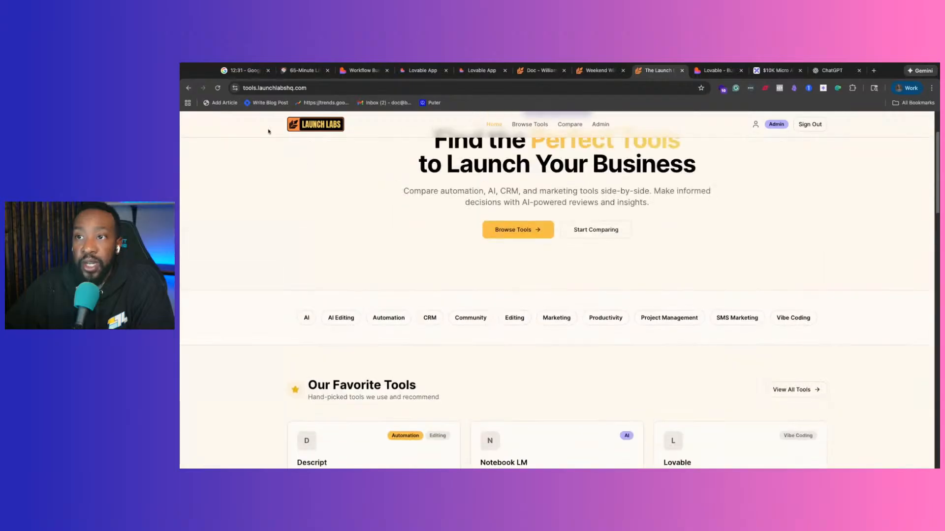
scroll(415, 210, "down", 7)
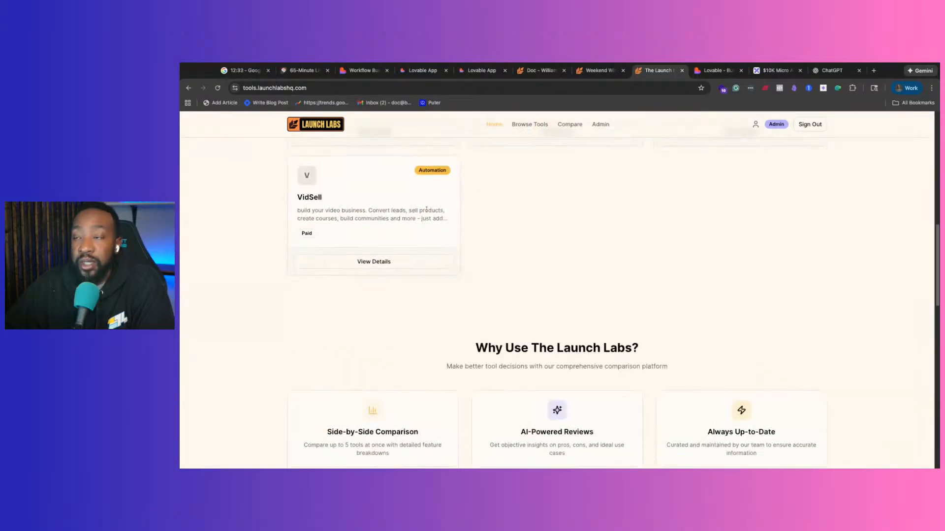
scroll(791, 335, "up", 4)
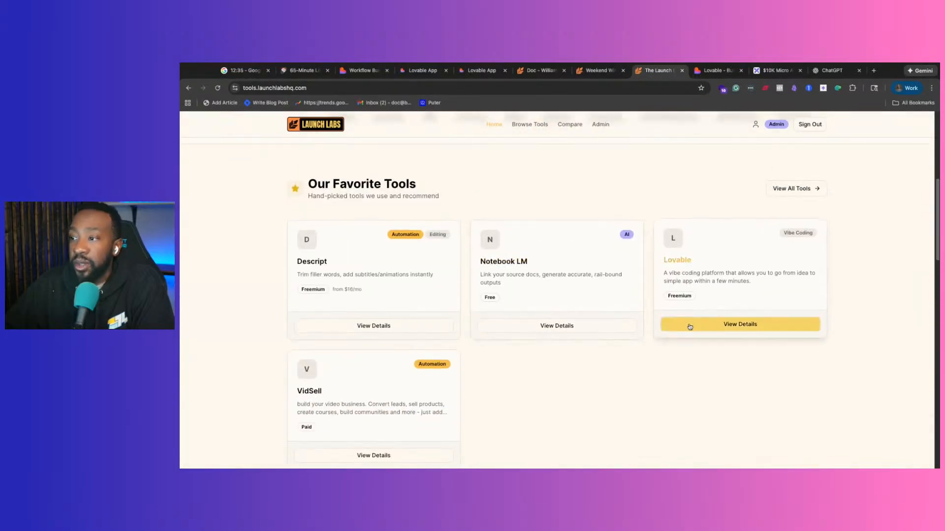
Open the details of the Lovable tool and add it to the comparison.
left_click(738, 323)
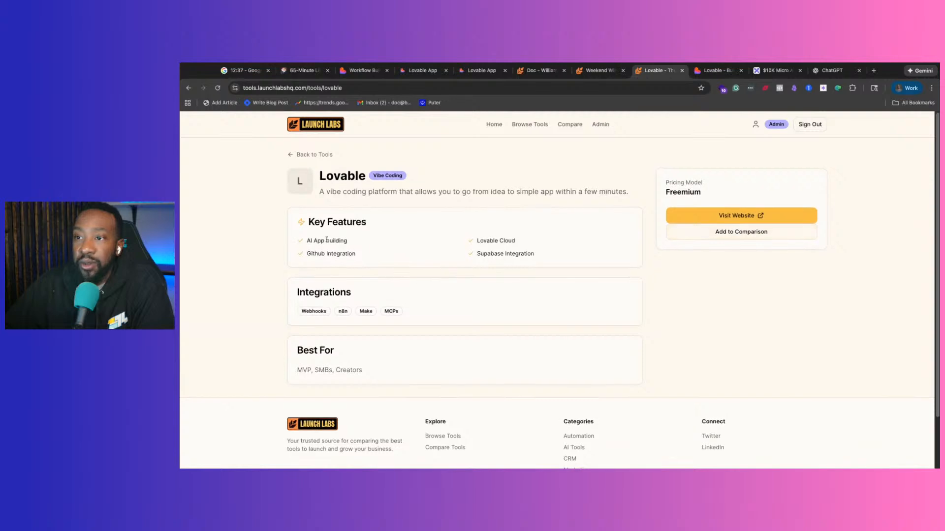
left_click(736, 235)
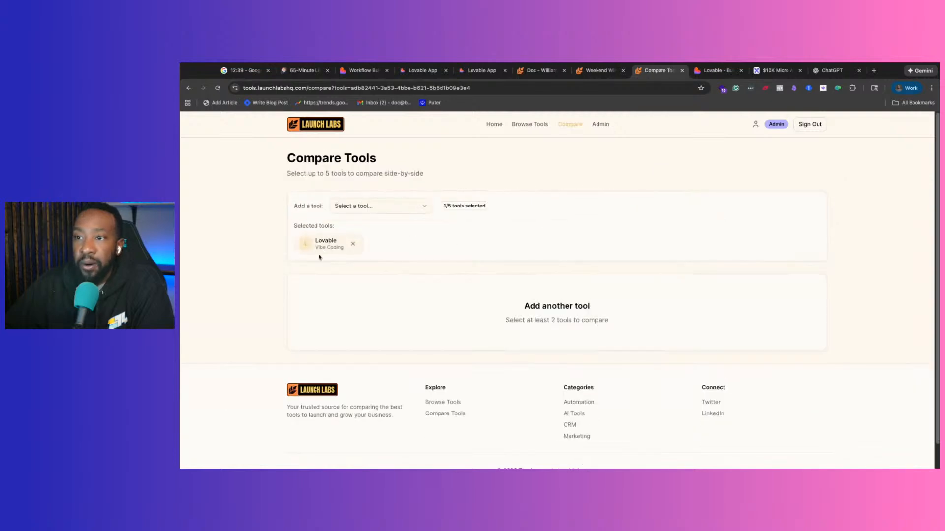
scroll(476, 263, "up", 1)
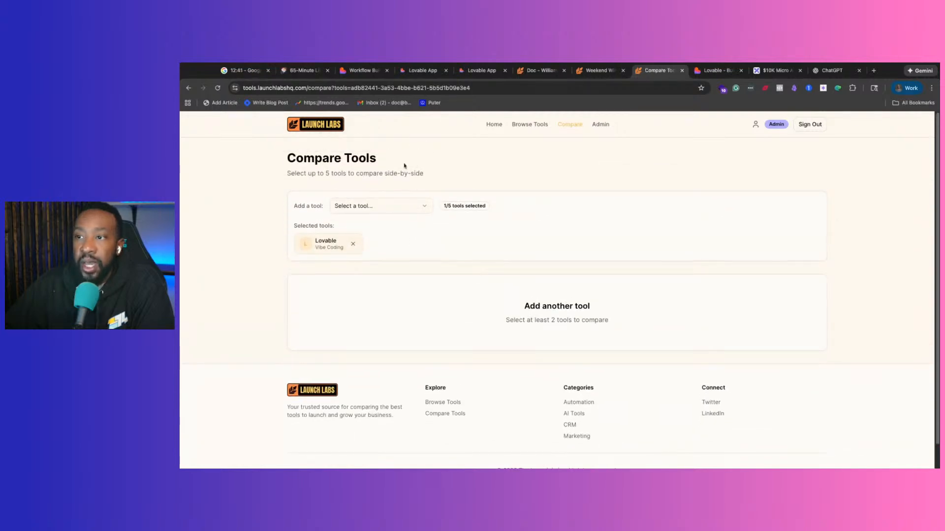
Browse the tool catalogue, view Airtable's details and go back over the directory's home page.
left_click(541, 124)
scroll(408, 256, "down", 4)
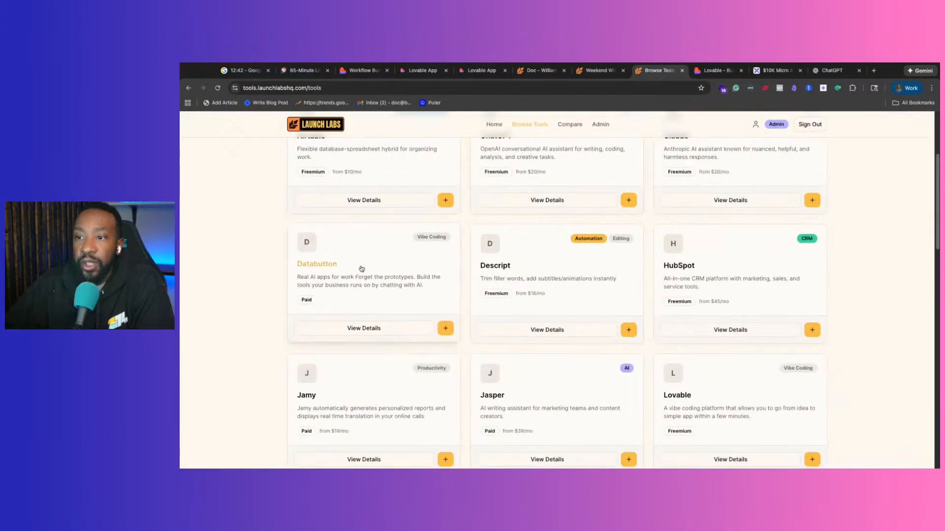
scroll(335, 301, "up", 4)
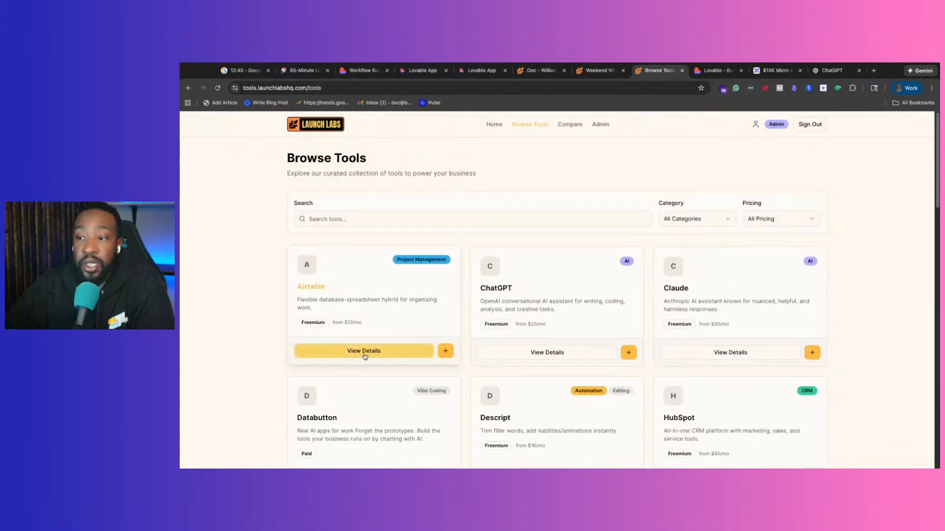
left_click(364, 353)
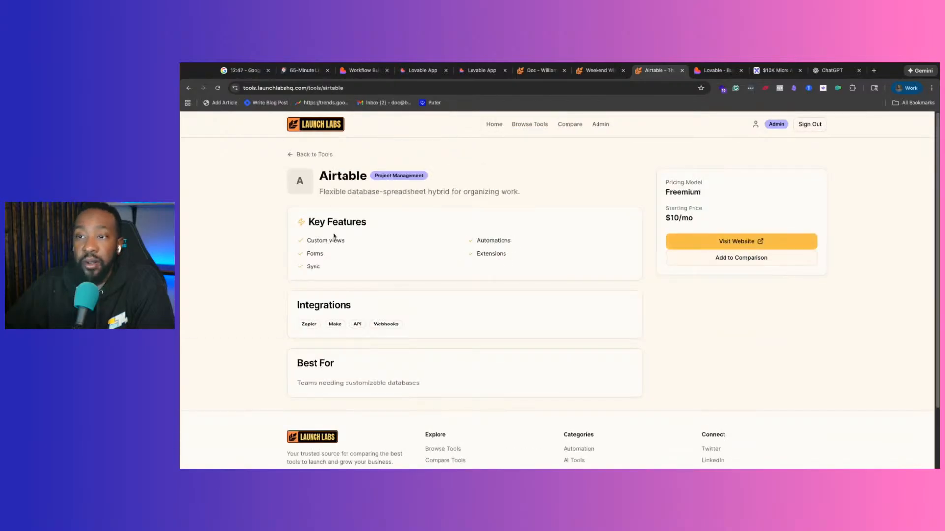
left_click(493, 125)
scroll(492, 247, "down", 10)
scroll(492, 248, "up", 12)
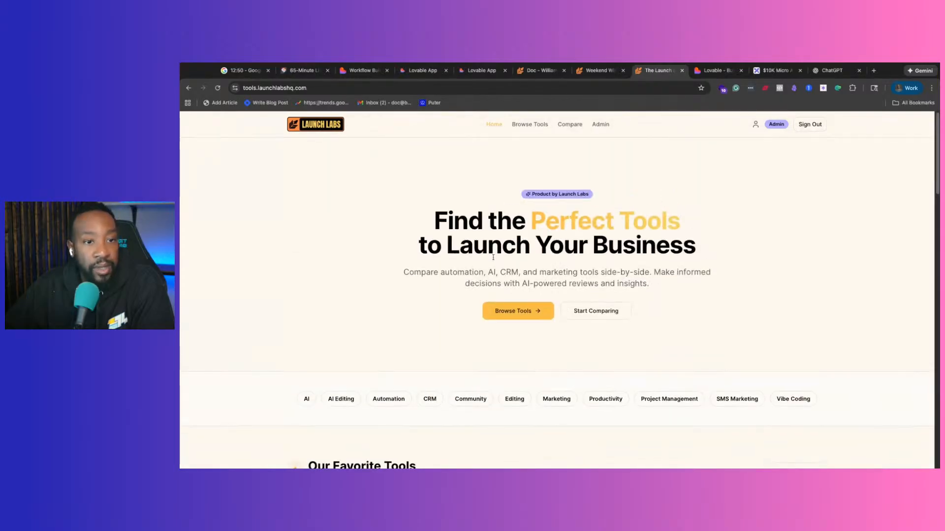
View the Video to Playbook dashboard, then check the build progress of the Micro App Blueprint project in Lovable.
left_click(541, 70)
left_click(482, 71)
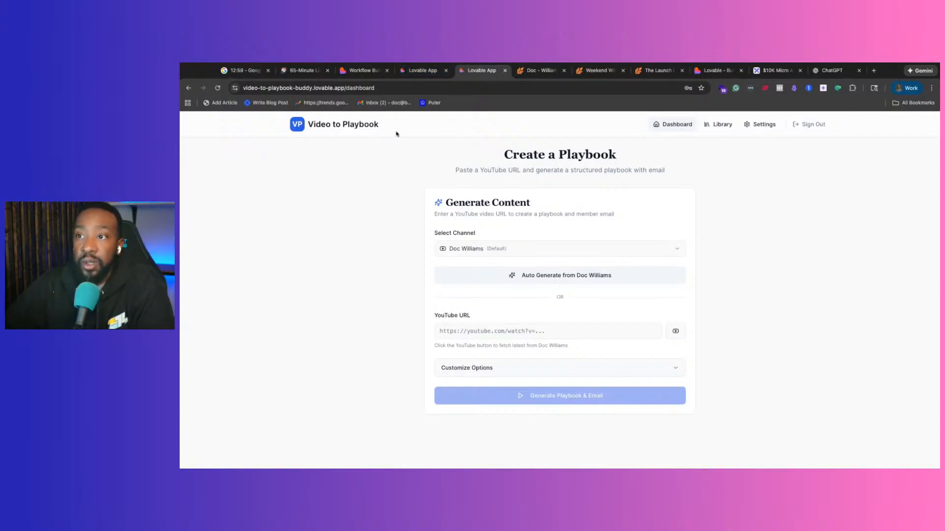
left_click(716, 71)
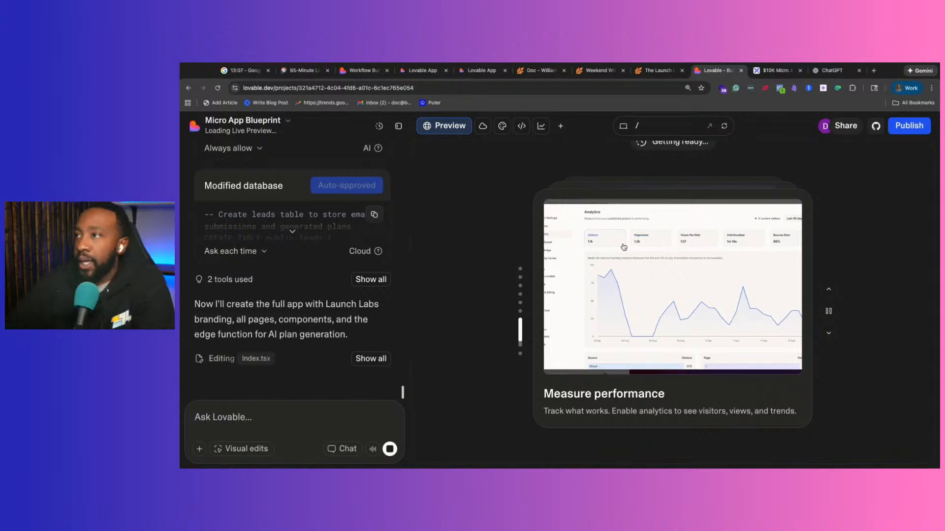
Go to the main Launch Labs website and select its full web address.
left_click(658, 71)
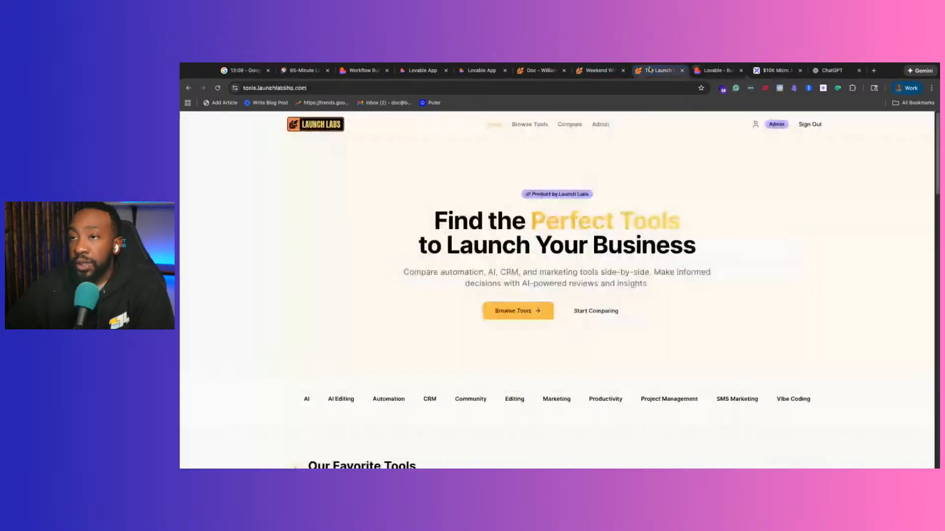
left_click(542, 71)
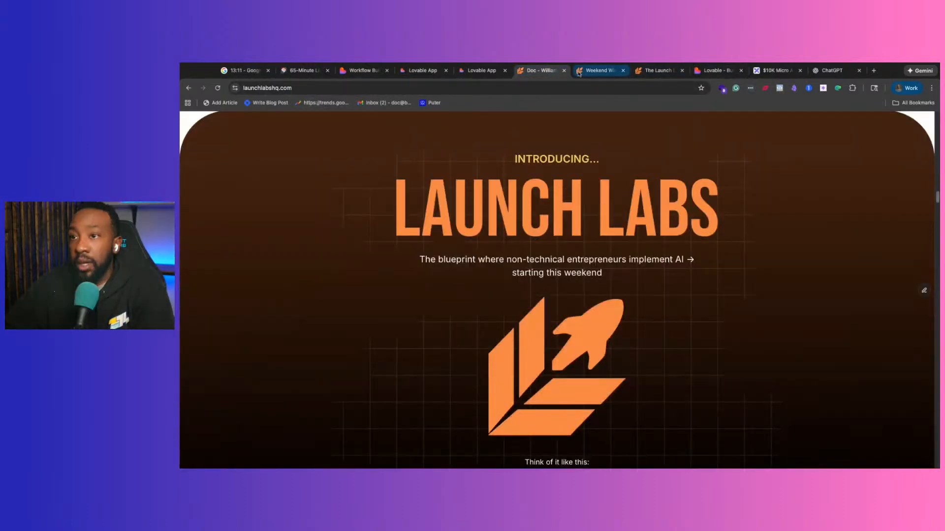
left_click(245, 87)
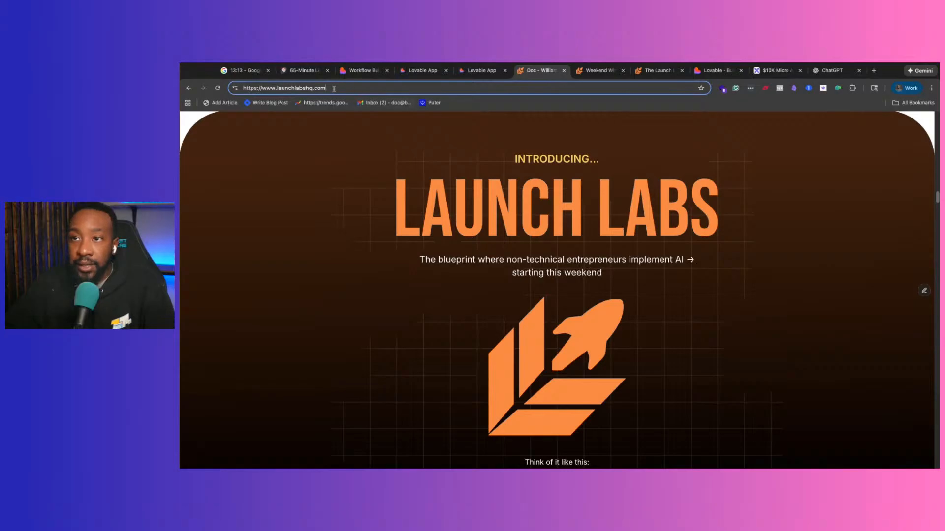
key("ctrl+a")
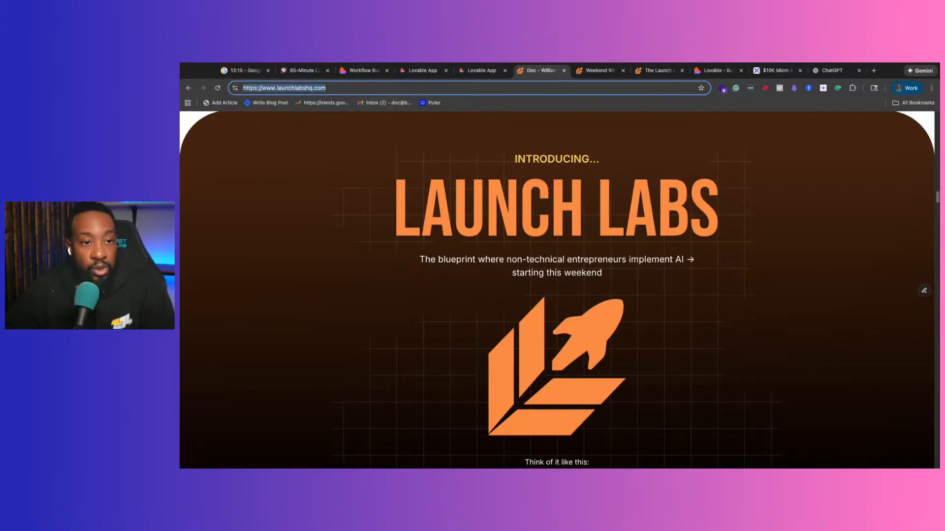
key("super+Tab")
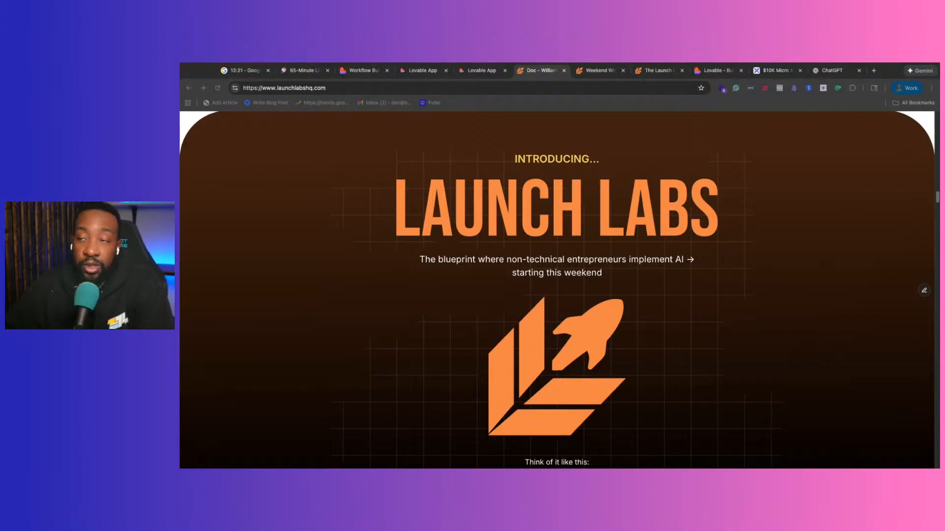
Revisit the Weekend Win Planner's Community page, dashboard and home page.
left_click(600, 73)
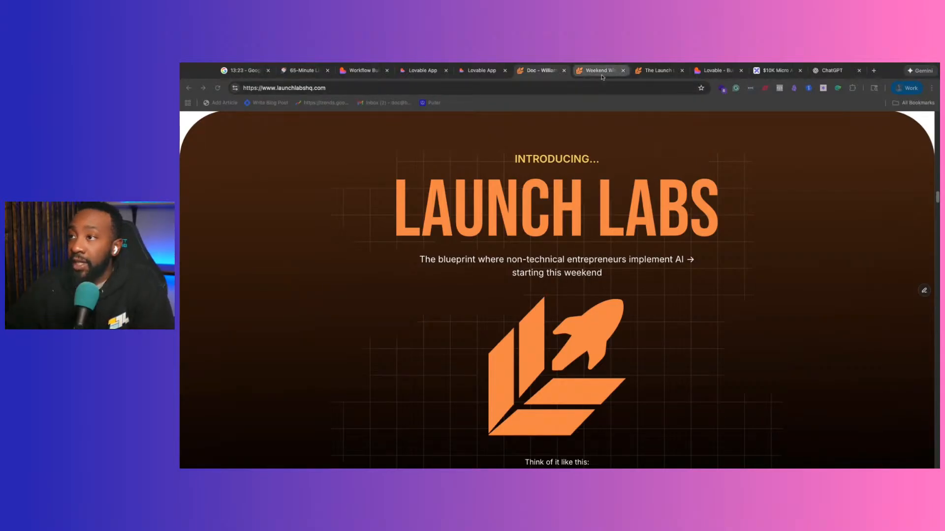
left_click(628, 124)
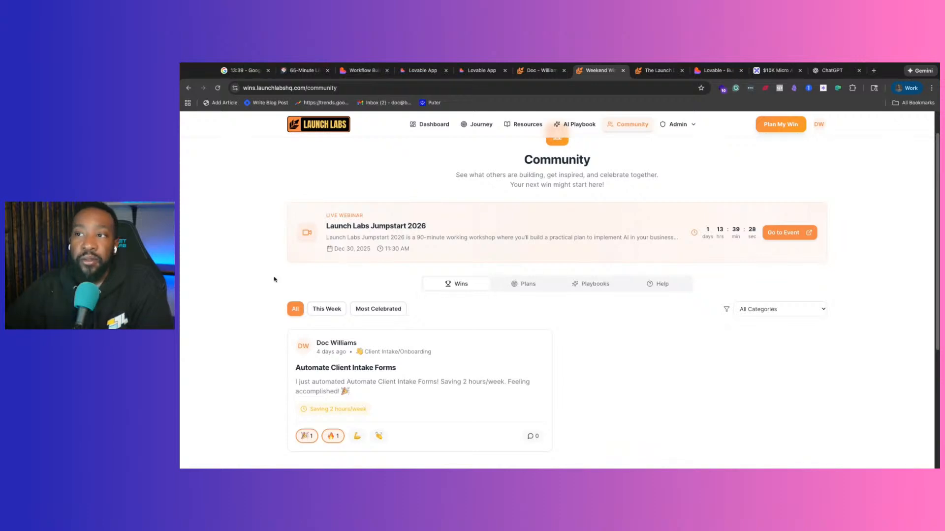
left_click(429, 124)
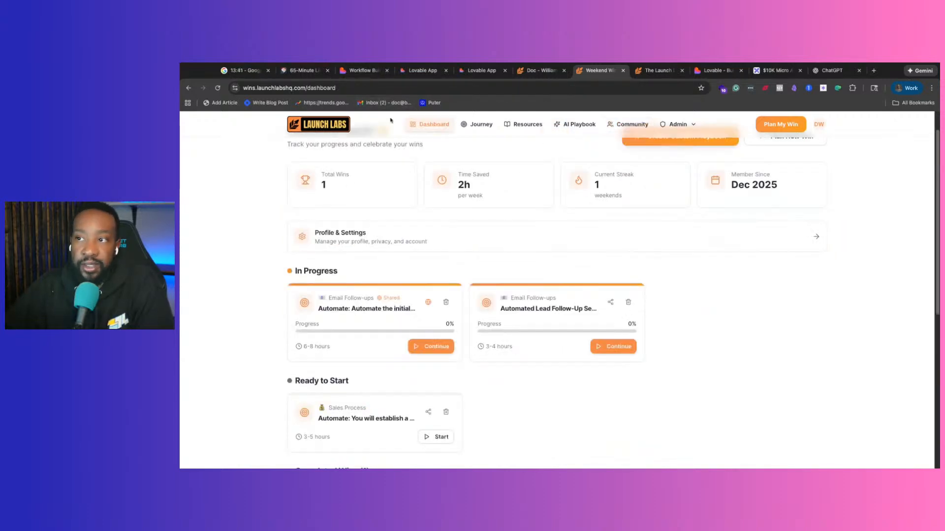
left_click(311, 124)
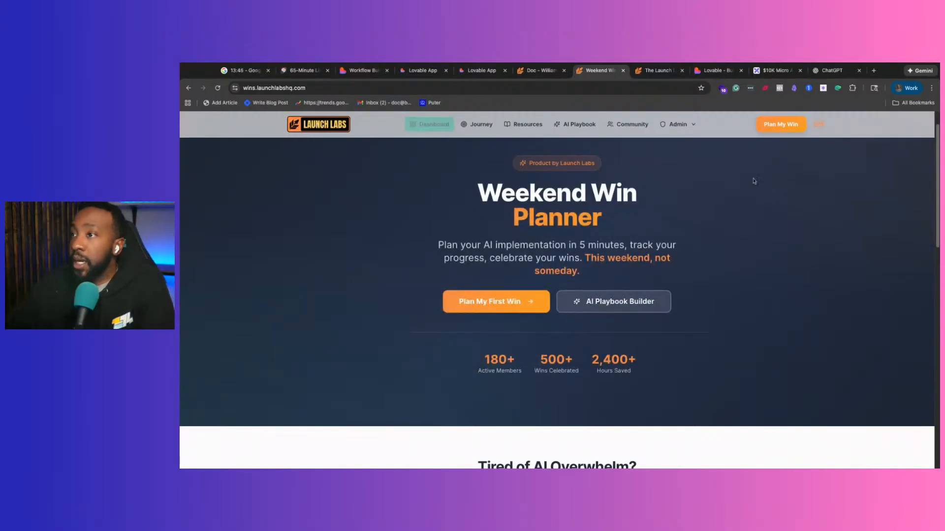
Return to the Micro App Blueprint project in Lovable, narrow the chat pane and review the build summary and landing page preview.
left_click(706, 71)
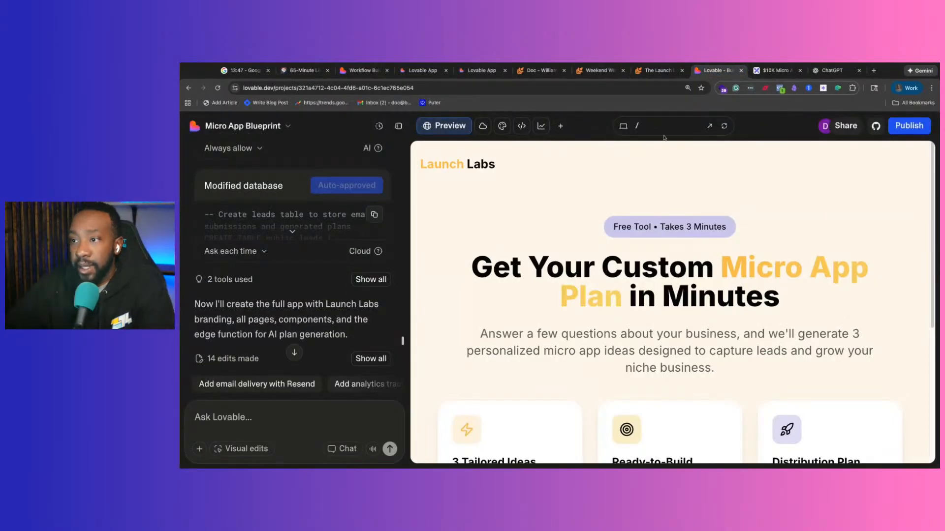
scroll(403, 261, "down", 5)
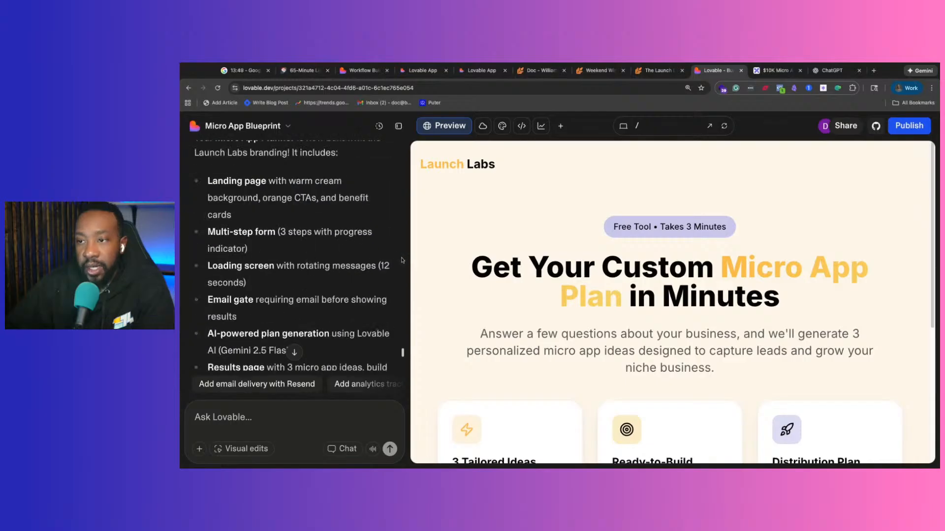
left_click_drag(409, 257, 379, 258)
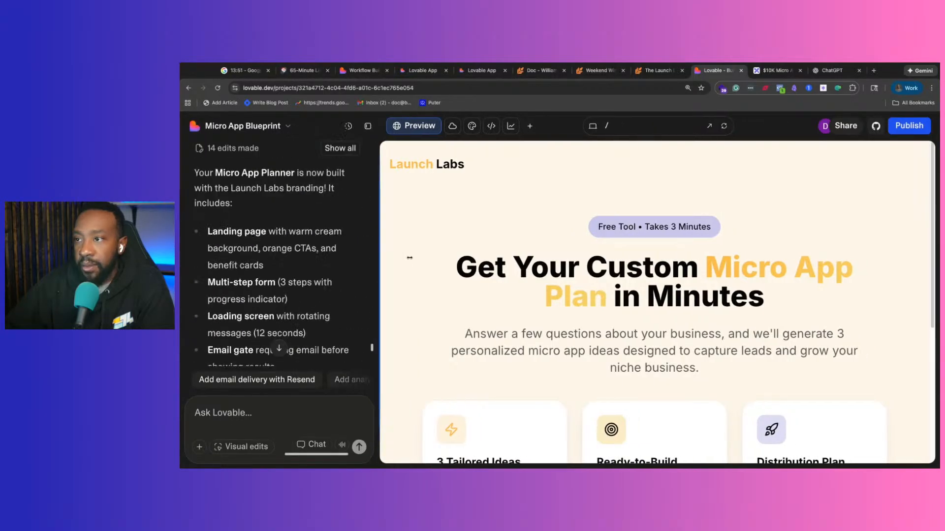
scroll(407, 230, "down", 4)
scroll(407, 230, "up", 4)
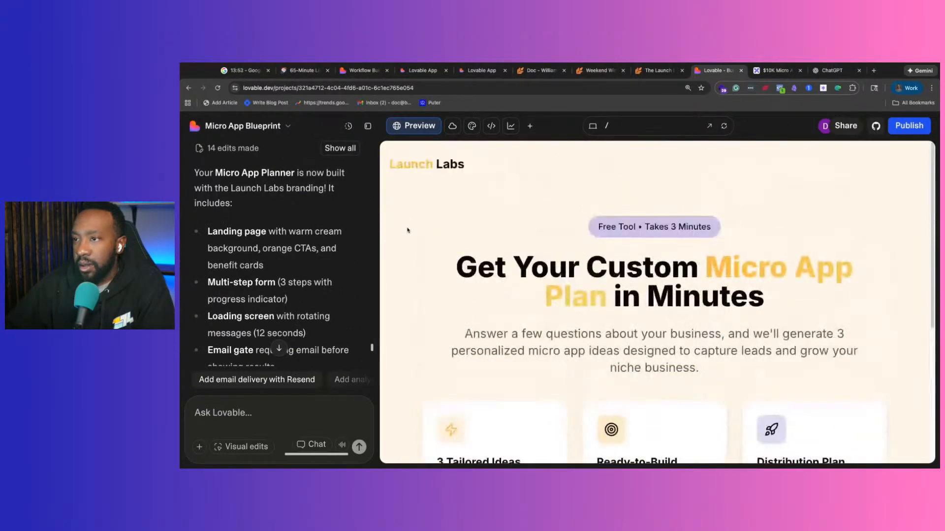
scroll(408, 230, "down", 5)
scroll(440, 226, "up", 5)
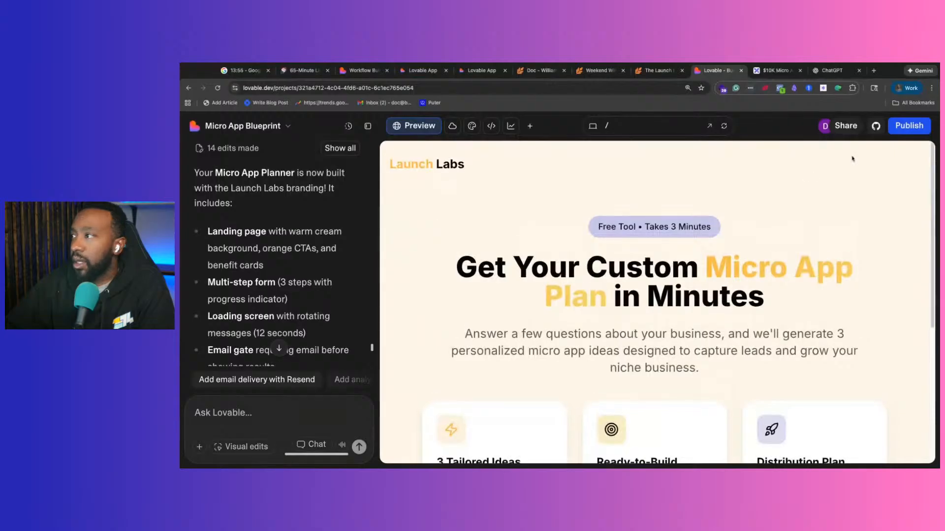
Publish the Micro App Blueprint app for anyone at an auto-generated URL and dismiss the sharing and publishing dialogs.
left_click(899, 126)
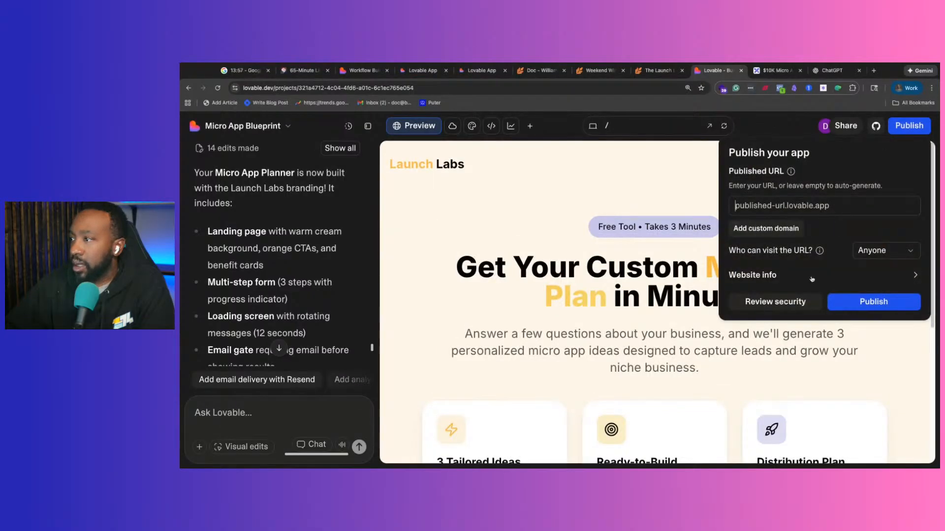
left_click(845, 298)
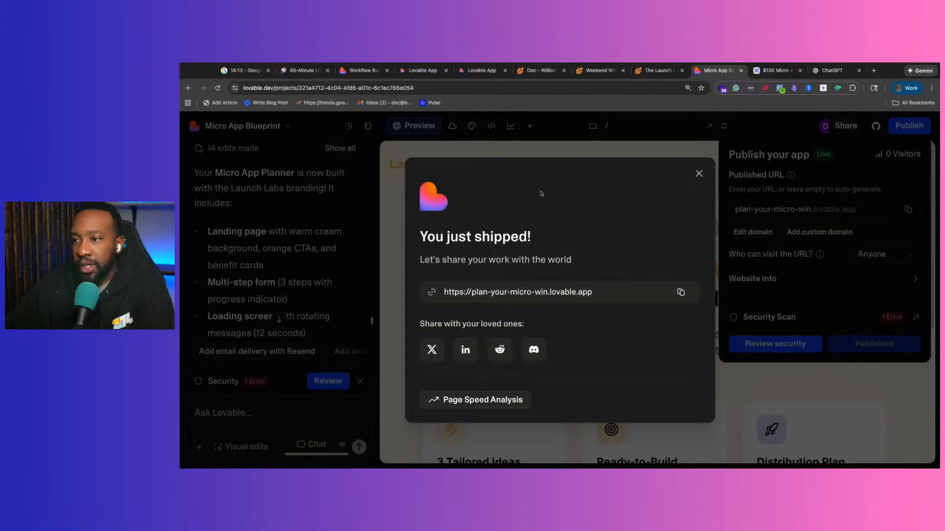
left_click(699, 174)
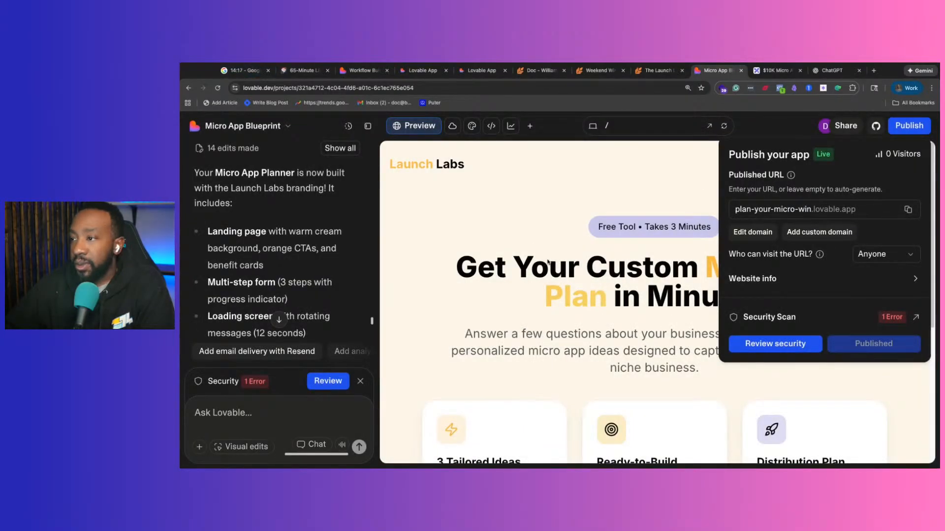
left_click(909, 126)
Read the build summary's list of included features, such as the multi-step form, loading screen and email gate.
scroll(655, 302, "down", 5)
scroll(568, 267, "up", 5)
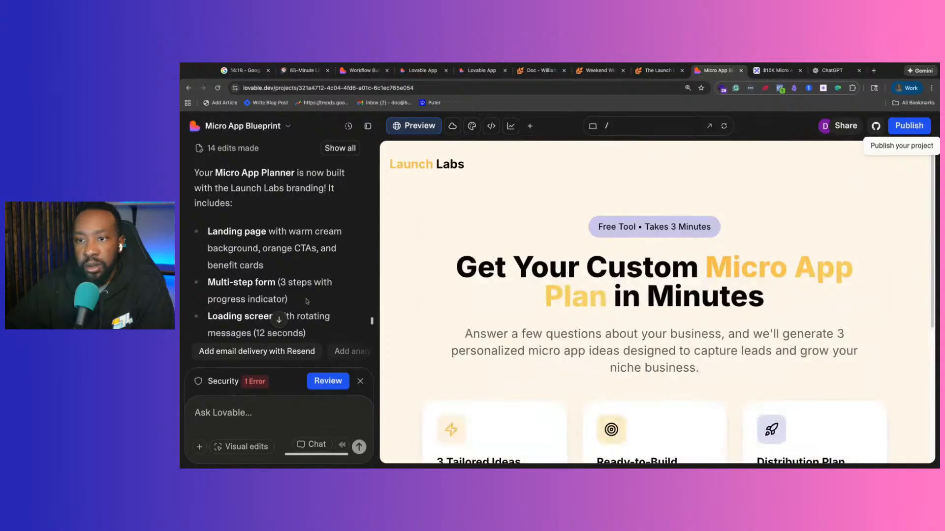
scroll(275, 266, "down", 2)
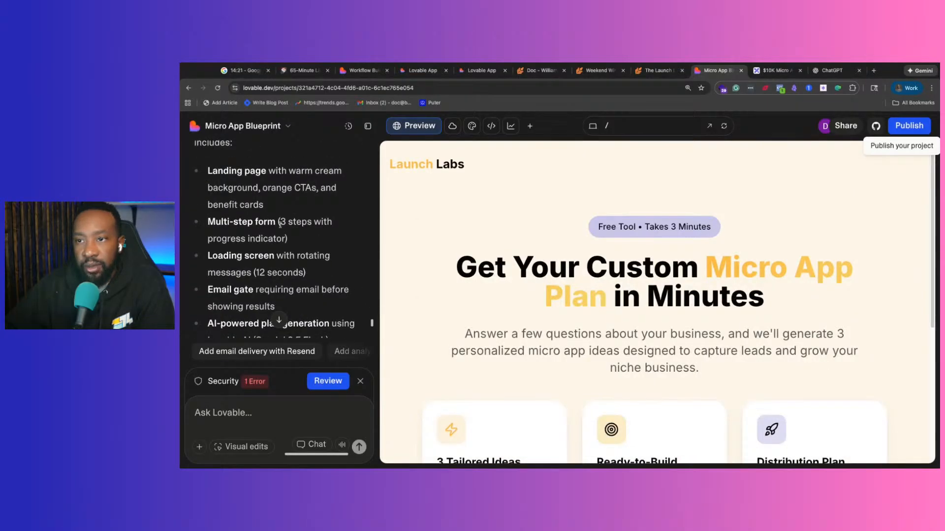
Read the remainder of the build summary, from AI-powered plan generation and database storage down to the backend links.
scroll(232, 251, "down", 2)
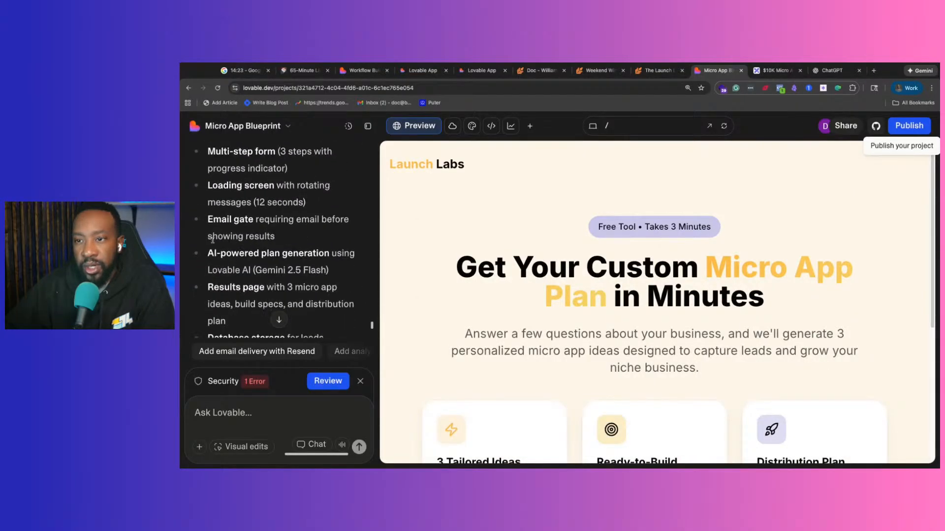
scroll(266, 259, "down", 1)
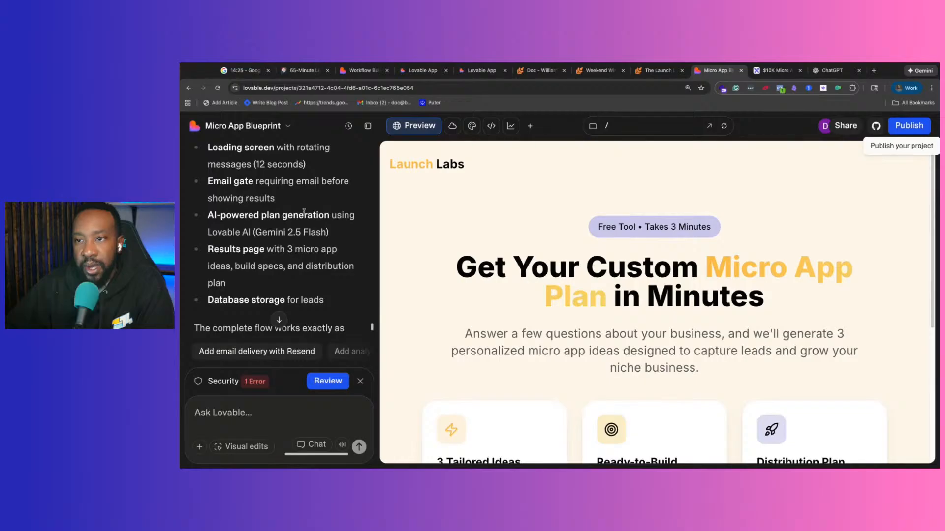
scroll(287, 256, "down", 1)
scroll(287, 256, "down", 4)
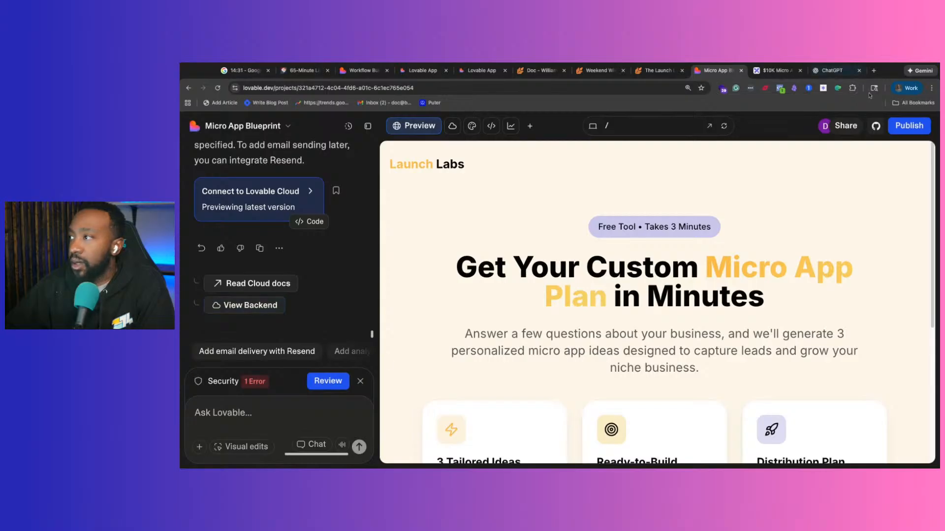
Open the published app at plan-your-micro-win.lovable.app from the project's publishing settings.
left_click(901, 131)
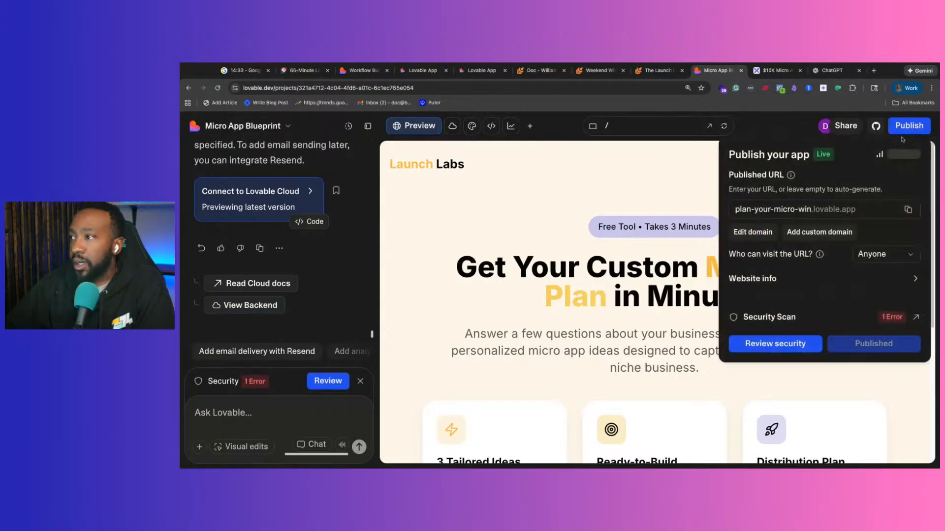
left_click(844, 210)
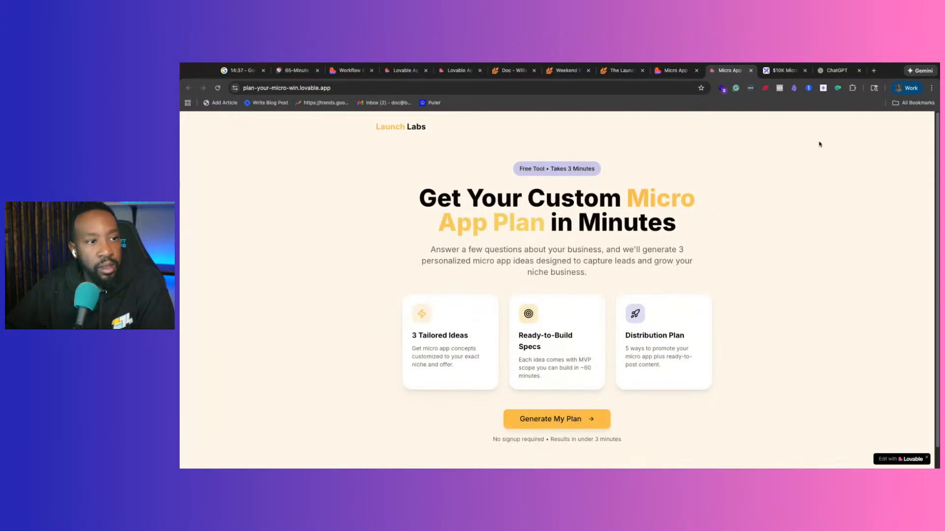
scroll(789, 219, "down", 1)
scroll(789, 219, "up", 1)
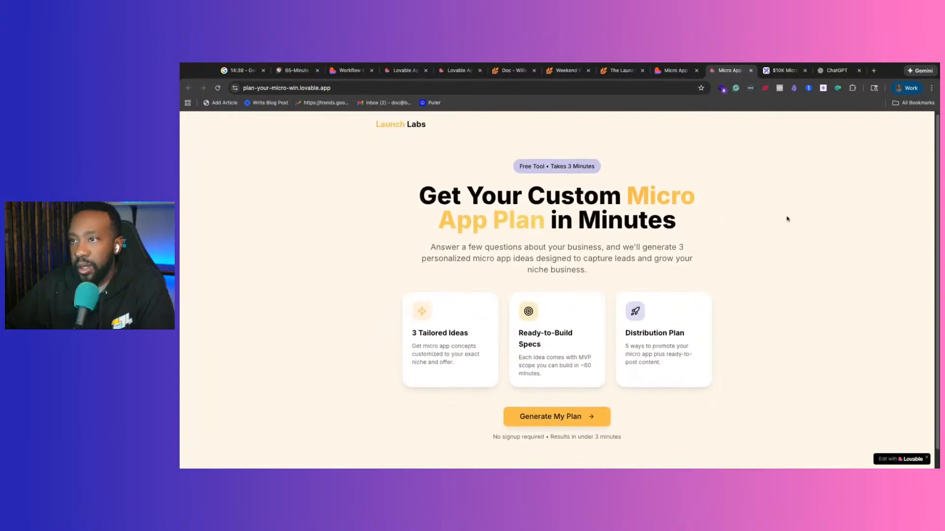
Review the live landing page's branding and benefit cards, narrowing the browser window to phone width and restoring it to check the layout.
left_click_drag(377, 127, 441, 131)
left_click(409, 141)
left_click(472, 184)
scroll(605, 266, "down", 1)
scroll(603, 270, "up", 1)
scroll(587, 286, "down", 1)
scroll(585, 287, "up", 1)
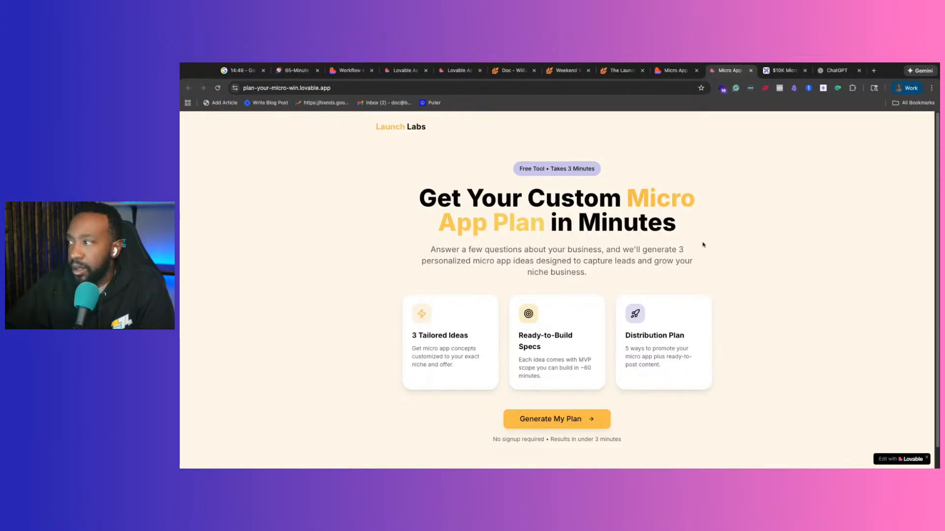
left_click_drag(939, 241, 381, 241)
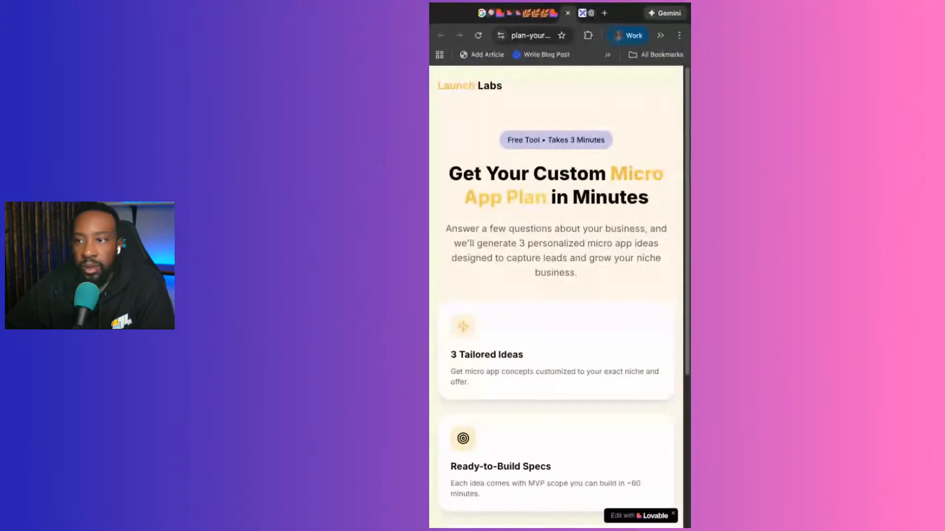
left_click_drag(691, 234, 938, 241)
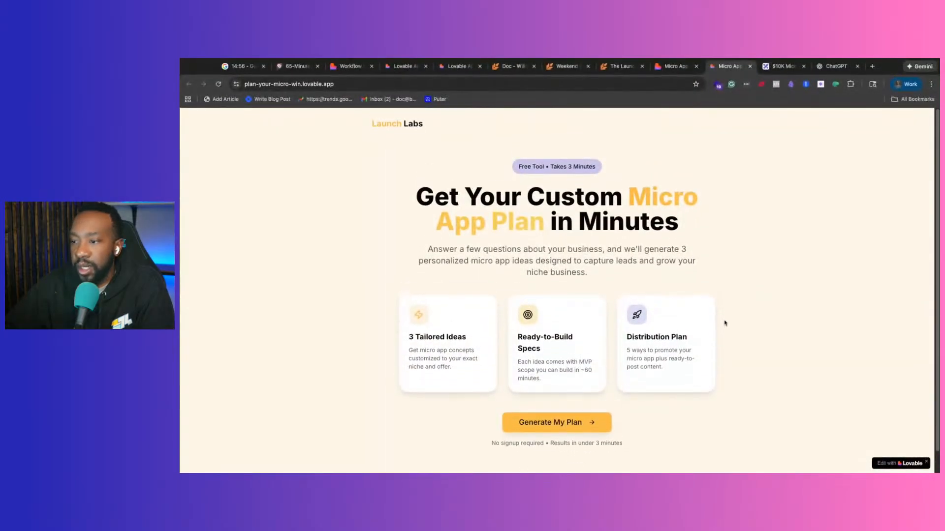
Start generating a plan, with Service Provider as the business type and "I am a window cleaner." as the niche.
scroll(725, 323, "down", 1)
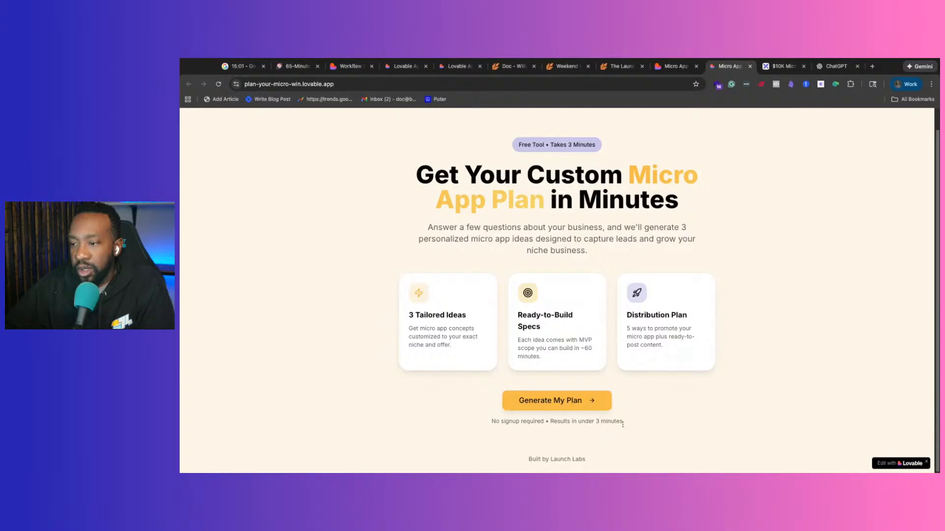
left_click(557, 398)
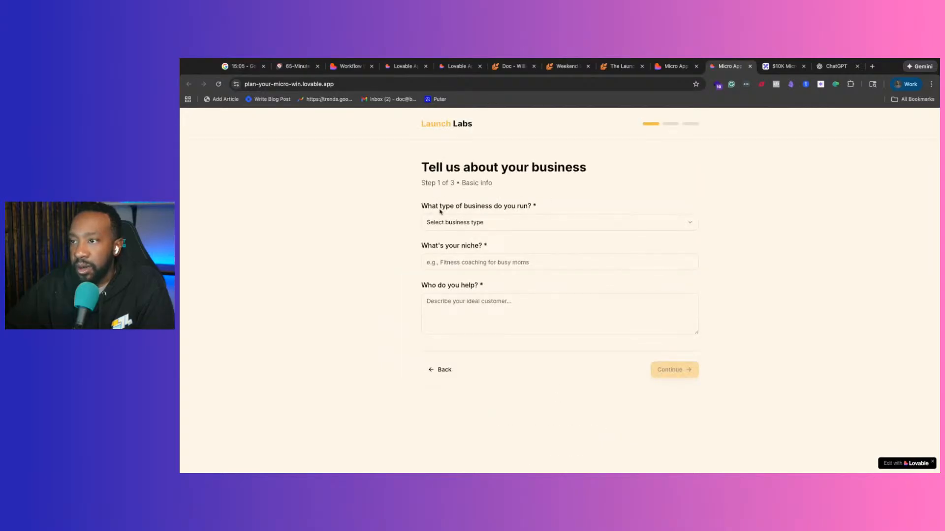
left_click(493, 225)
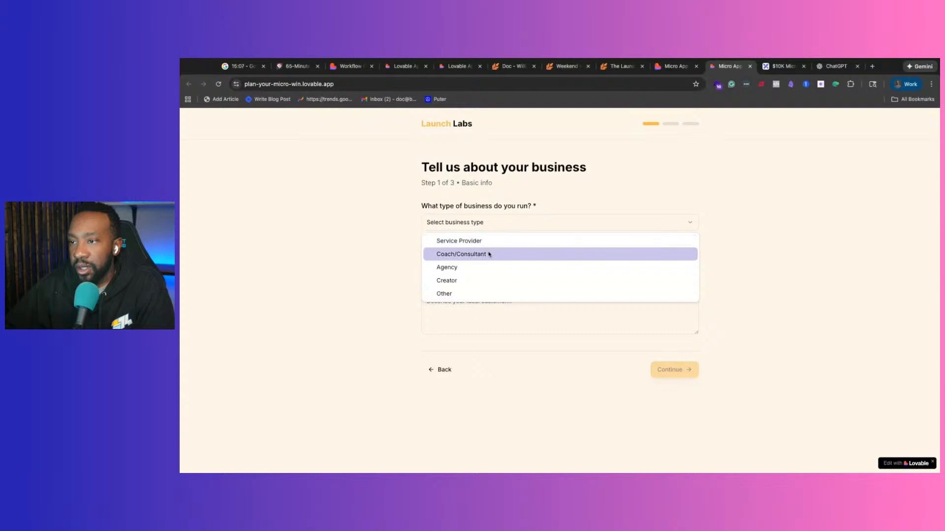
left_click(495, 242)
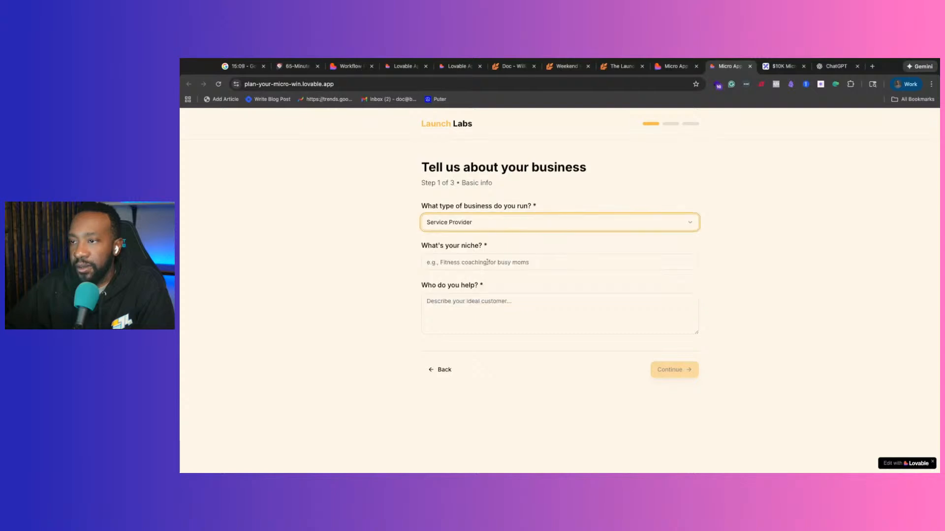
key("Tab")
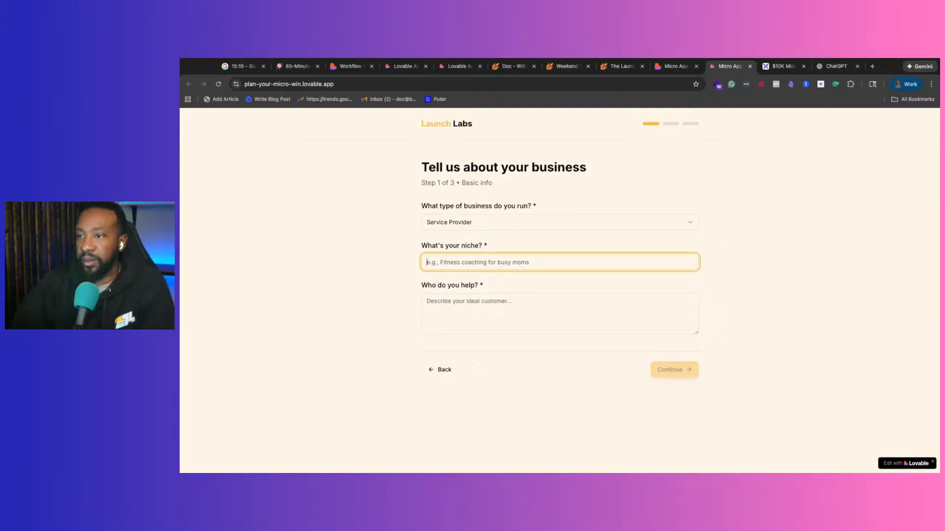
type("I am a window cleaner.")
Describe the customers as "I help homeowners that have dirty houses. I clean their windows." and continue to the offer details.
left_click(545, 305)
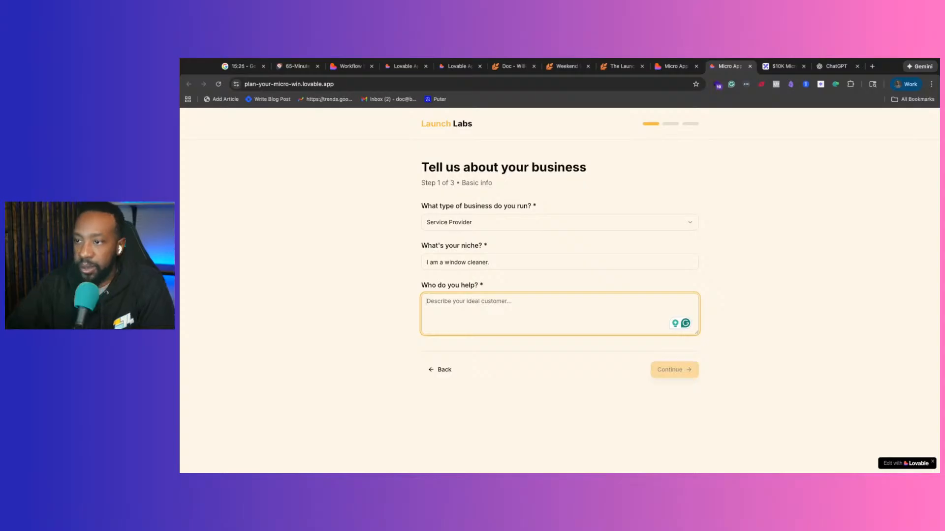
type("I help homeowners that have dirty houses. I clean their windows.")
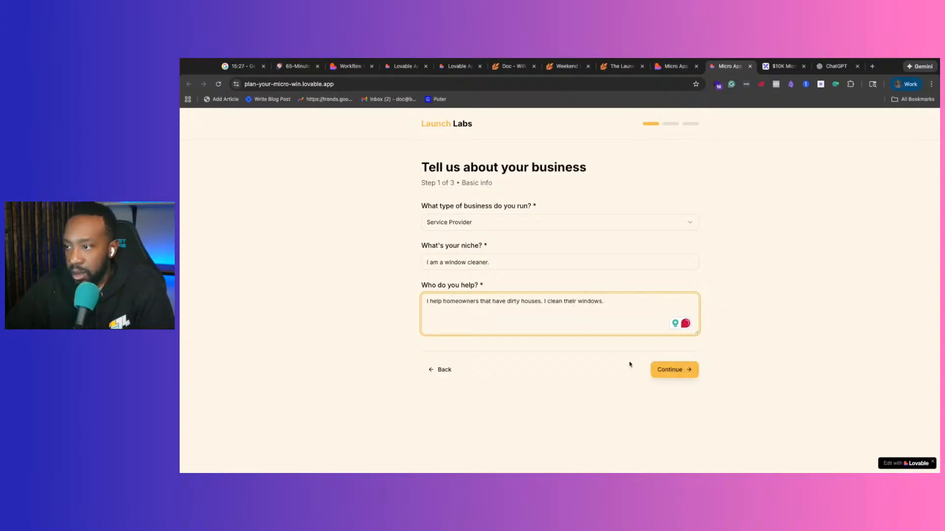
left_click(682, 370)
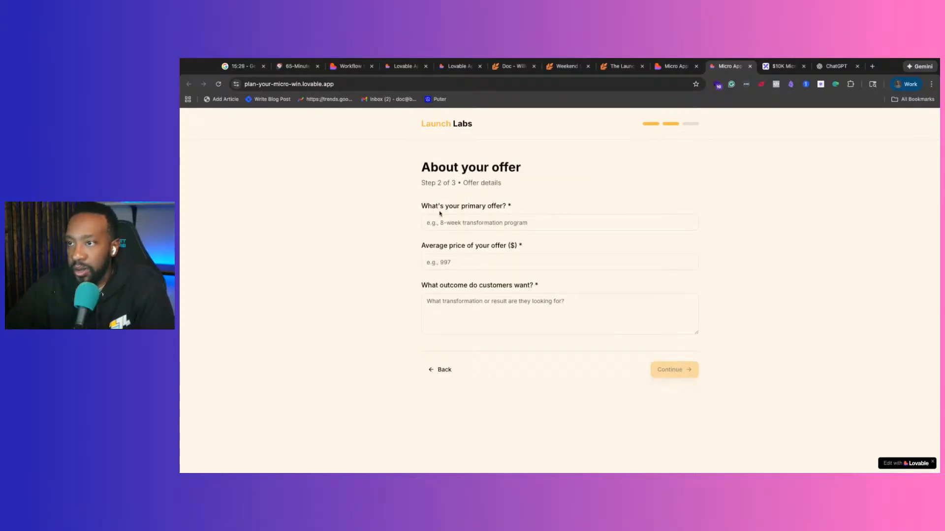
Enter "seasonal exterior transformation for homes" as the primary offer.
left_click(489, 227)
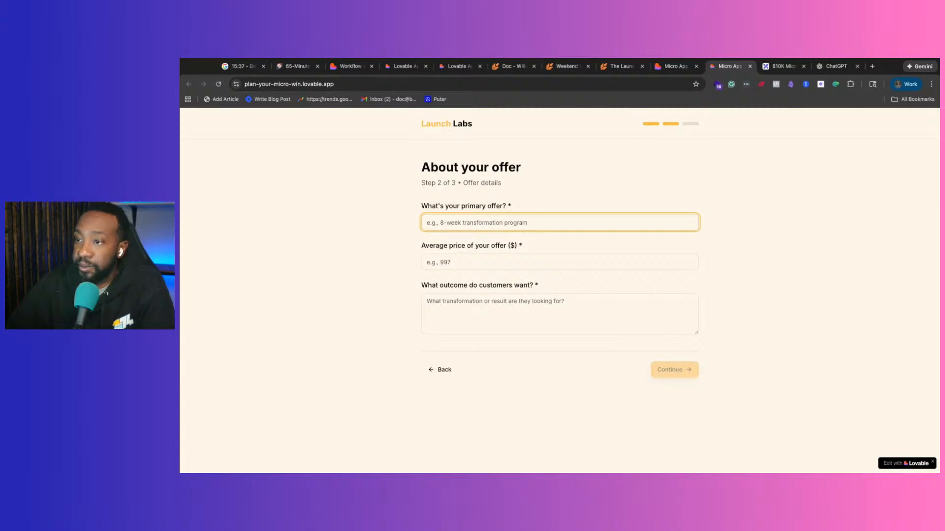
type("seasonal exterior transformation.")
key("Tab")
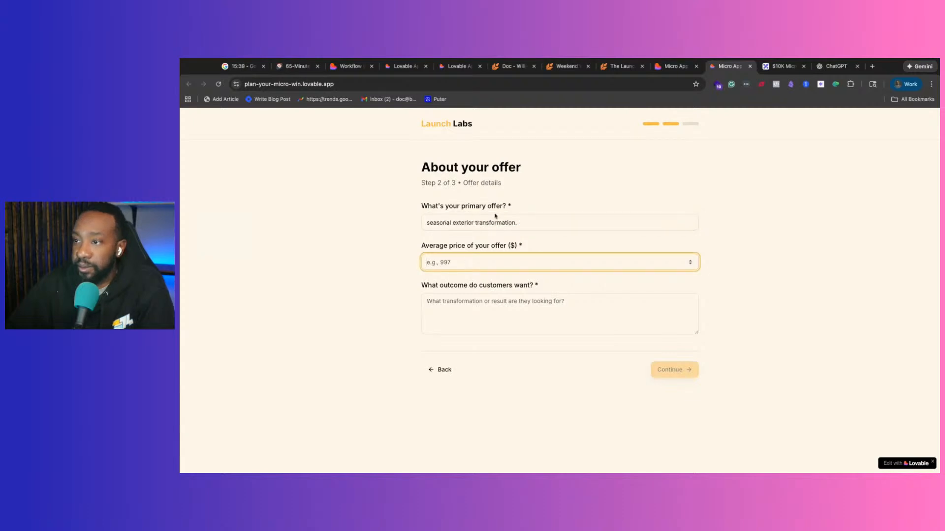
left_click(529, 224)
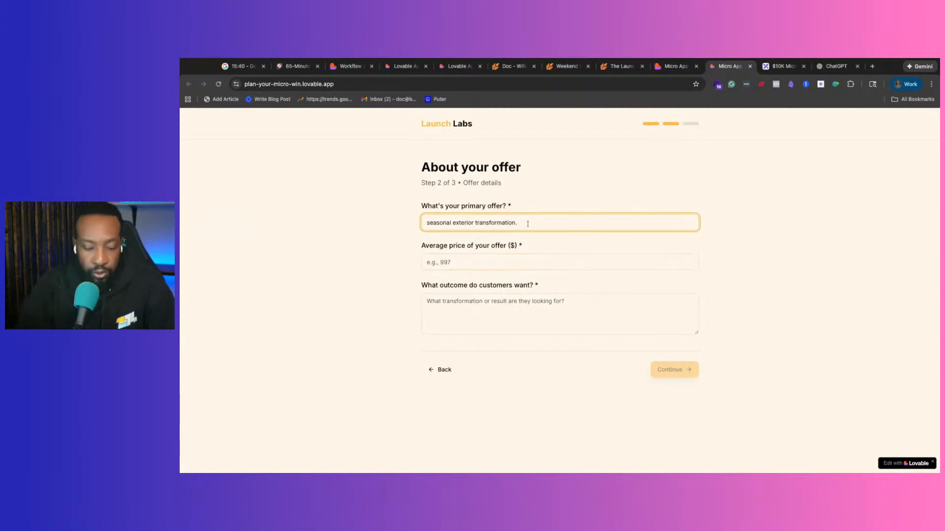
key("BackSpace")
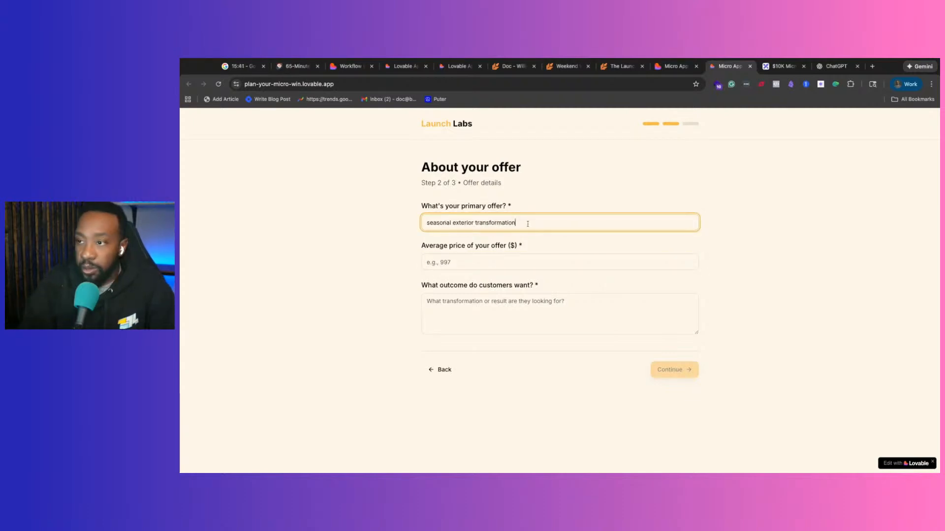
type("for homes")
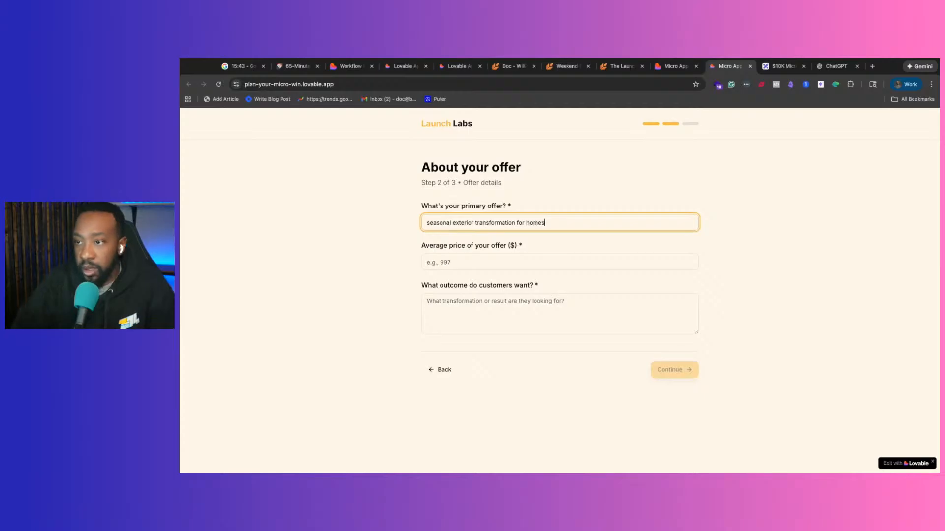
Set the average price of the offer to 2500 dollars.
left_click(494, 265)
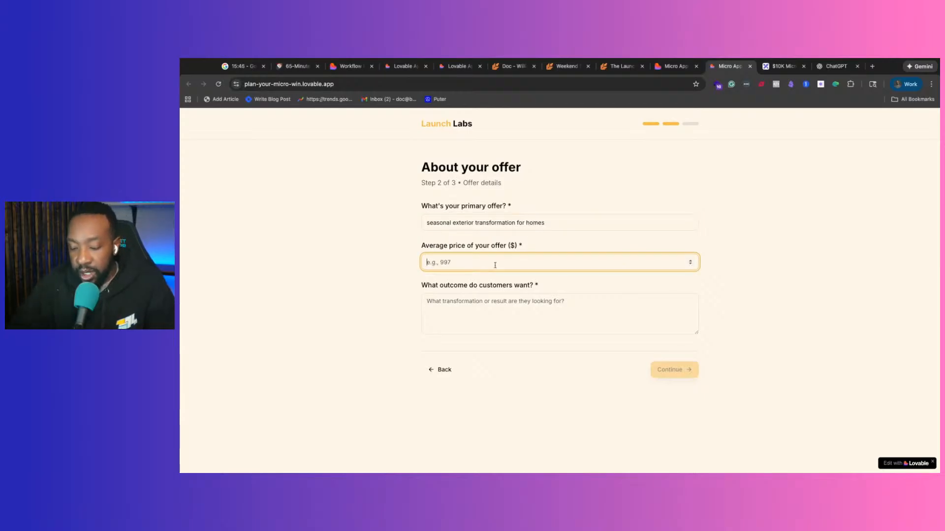
type("250")
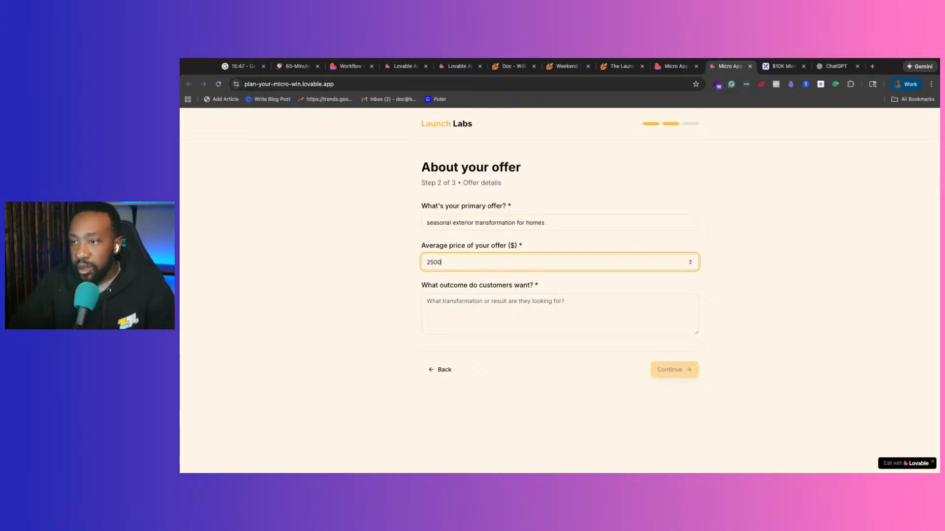
type("0")
Enter the customer outcome "They want to have a home that is beautiful for guests that come from out of town." and continue to the final details.
left_click(520, 314)
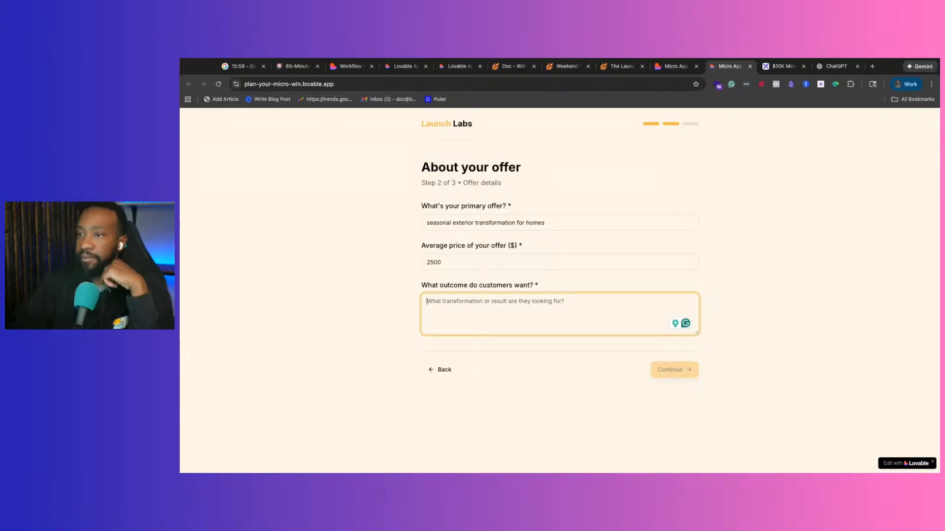
key("ctrl+v")
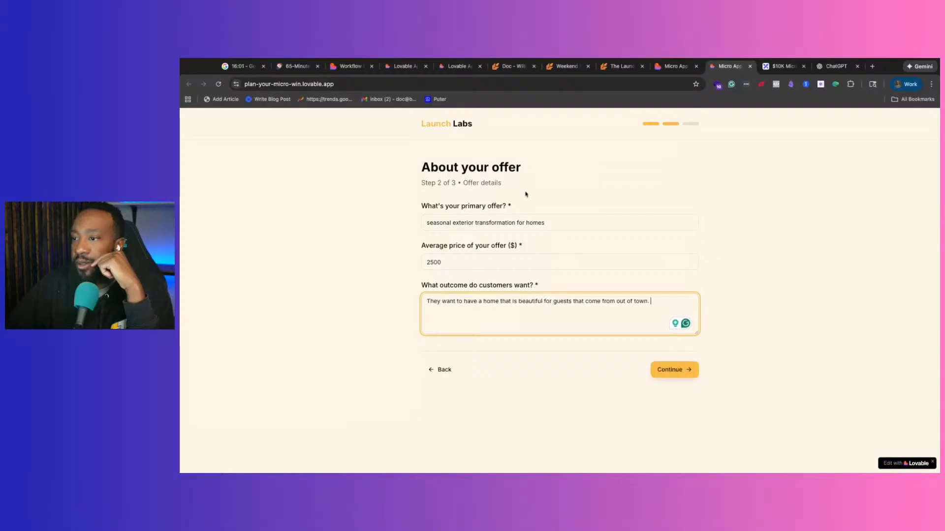
left_click(672, 372)
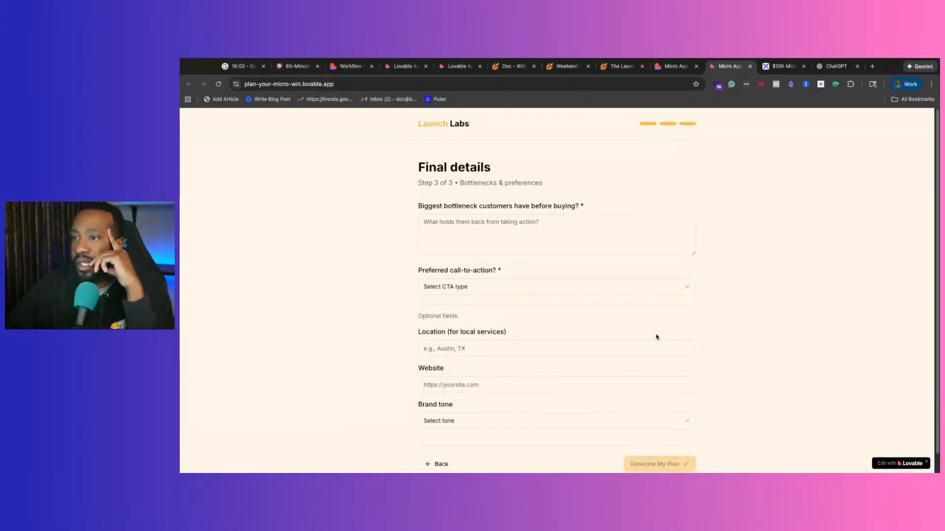
Enter the bottleneck "They don't know how much the price would be for the estimate for my window cleaning service." and choose the Get a quote call-to-action.
scroll(468, 289, "down", 1)
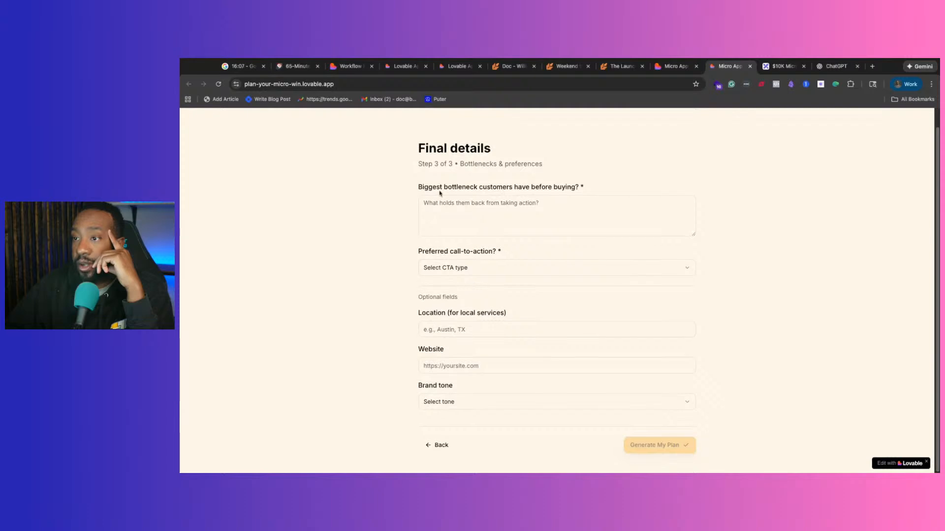
left_click(504, 203)
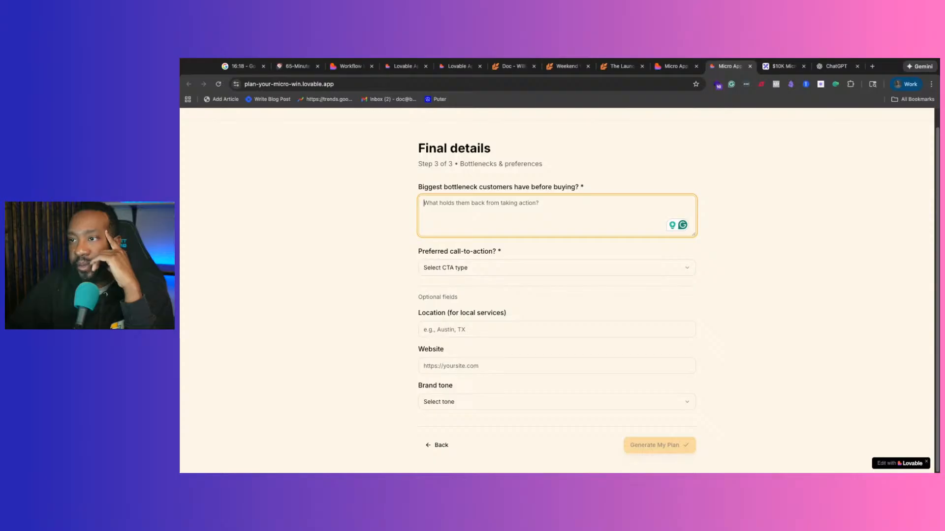
type("They don't know how much the price would be for the estimate for my window cleaning service.")
left_click(460, 269)
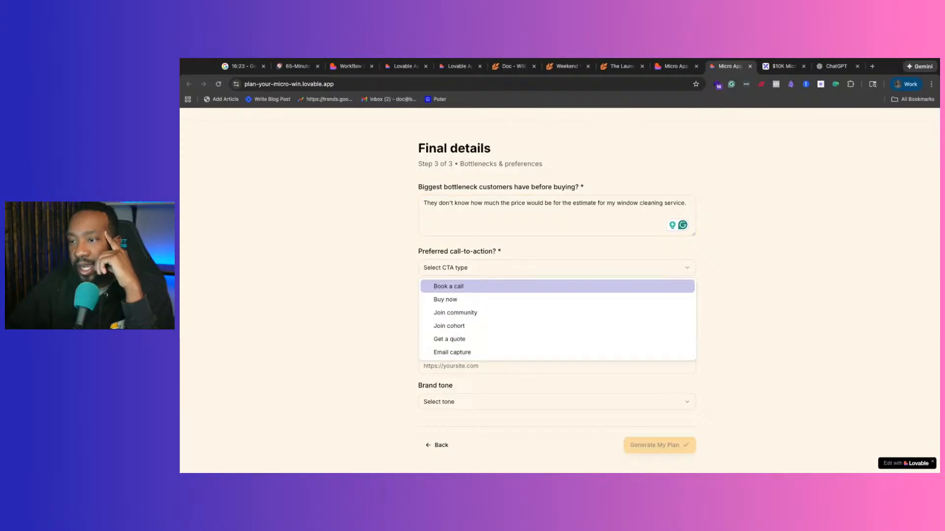
left_click(468, 339)
Set the optional local services location to Austin, TX.
left_click(471, 331)
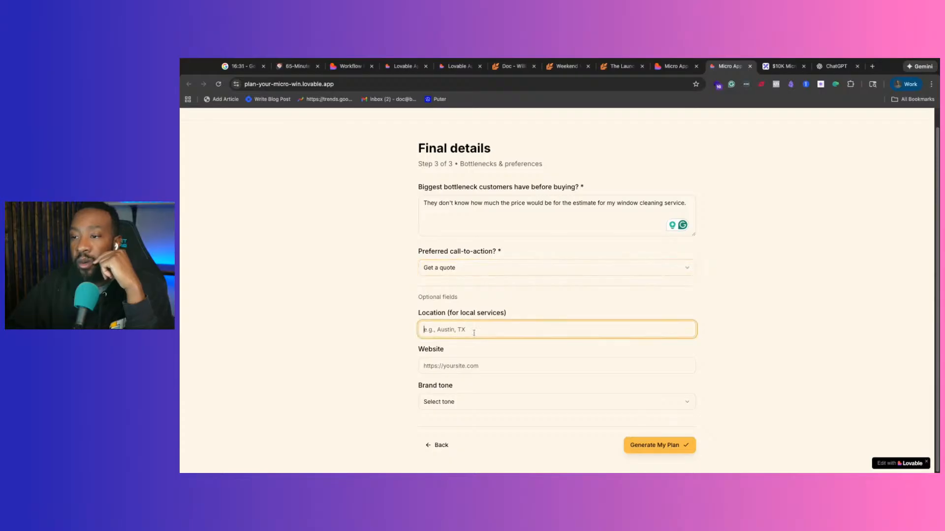
type("Aust")
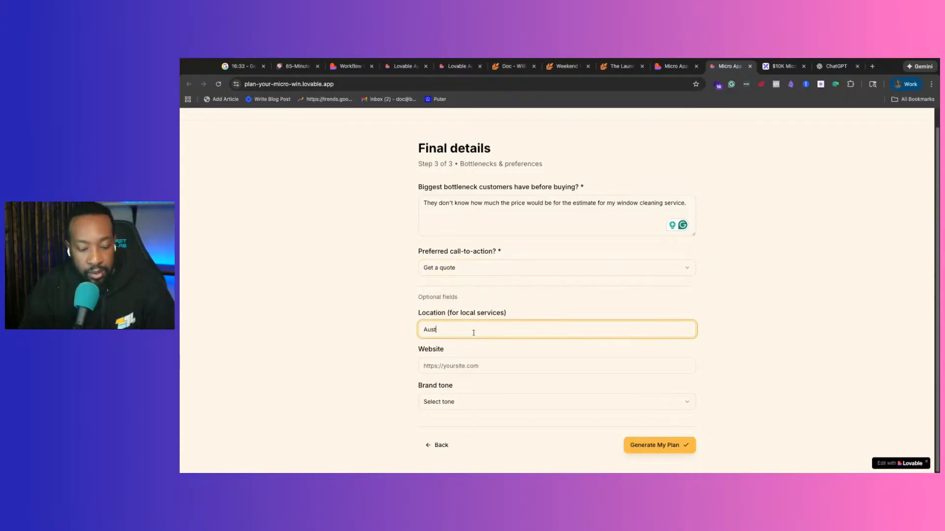
type("in, TX")
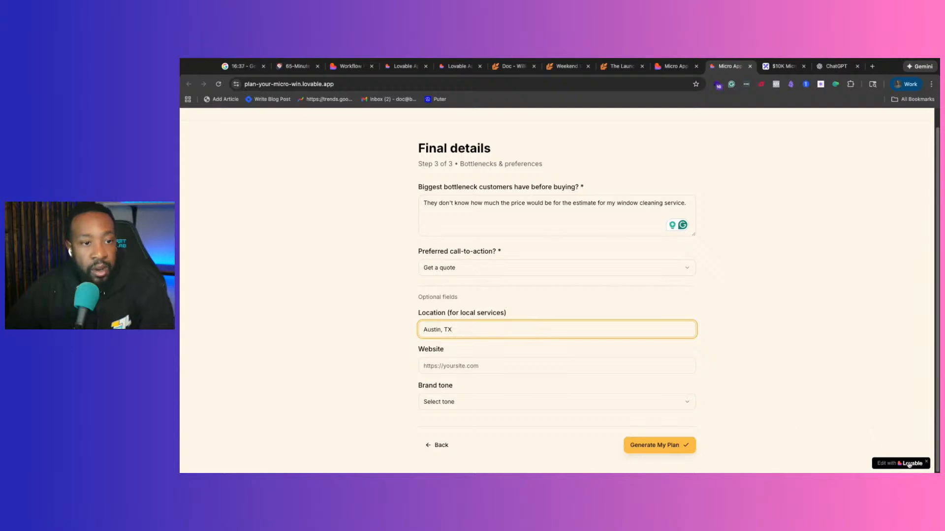
left_click(180, 381)
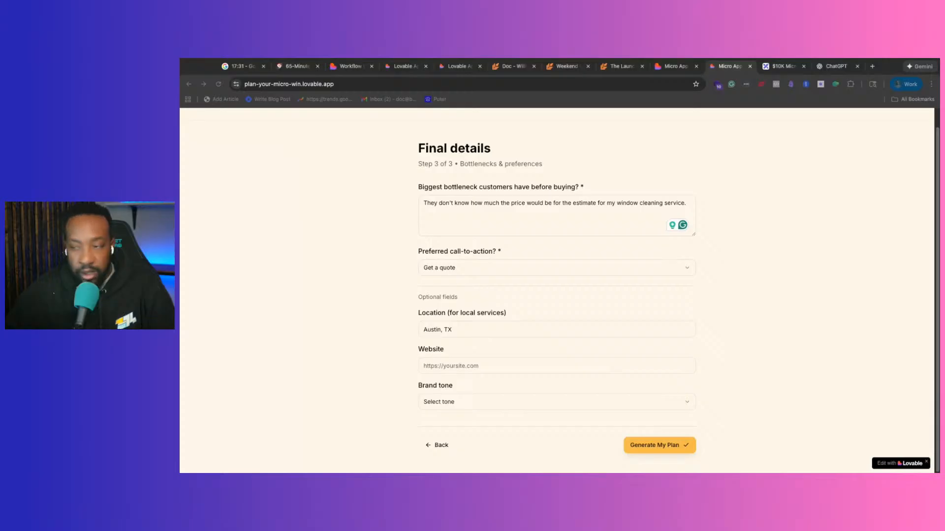
left_click(441, 372)
left_click(441, 372)
type("https://www.nandosservices.com/")
left_click(415, 386)
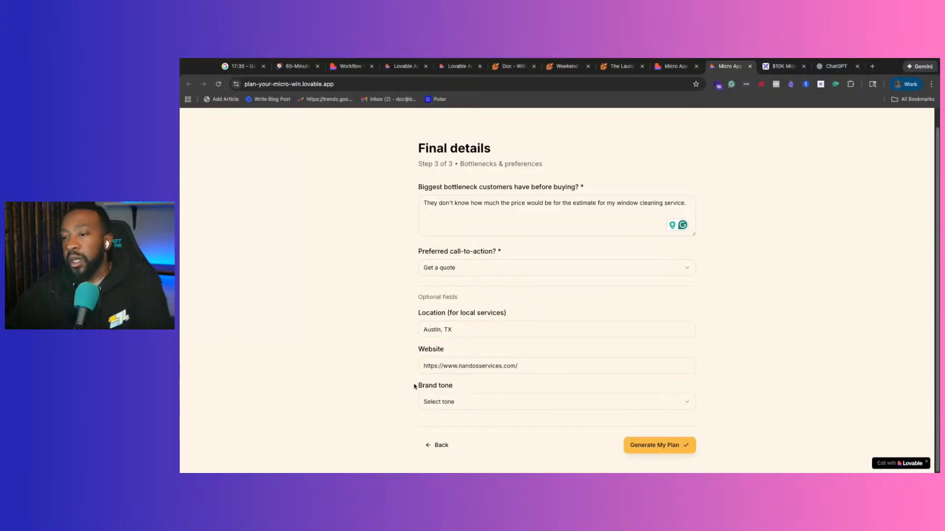
Set the brand tone to Friendly and generate the micro app plan.
left_click(452, 399)
left_click(451, 434)
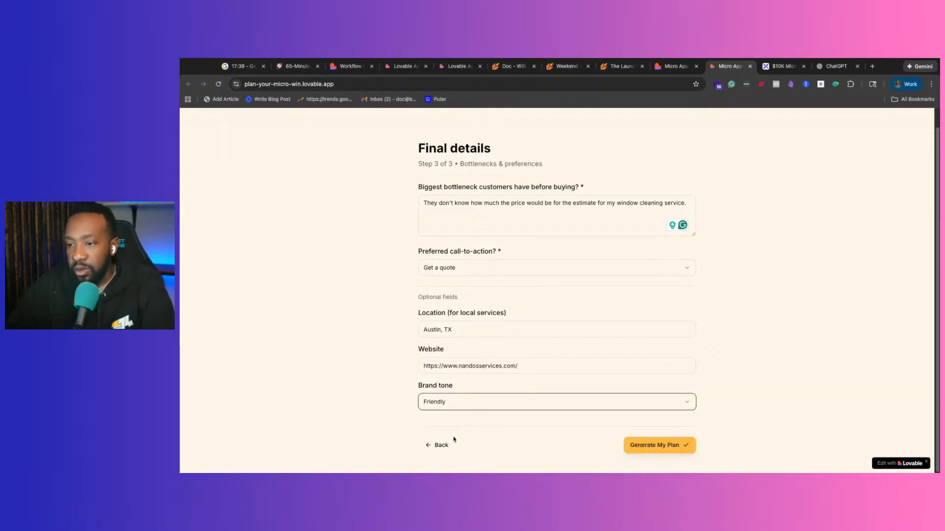
left_click(653, 445)
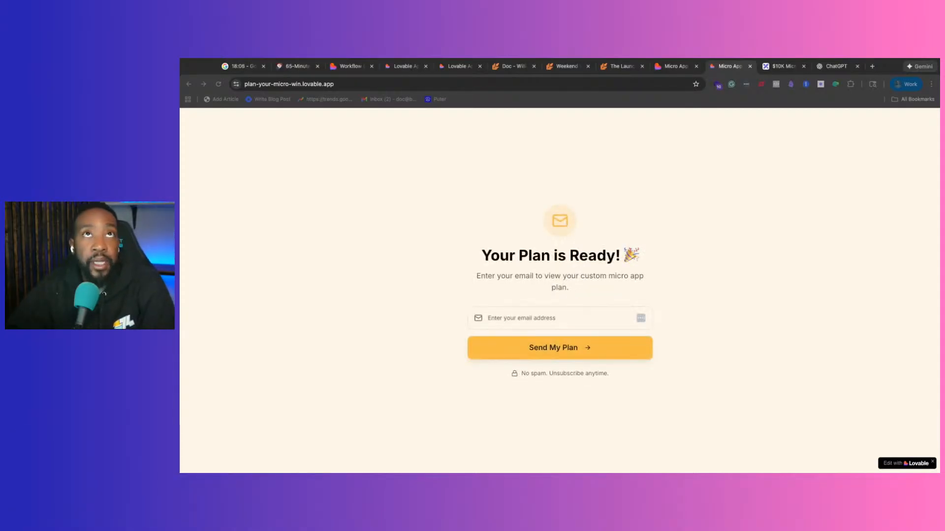
Enter the e-mail address in the email gate and submit it to open the custom plan.
left_click(546, 317)
left_click(550, 335)
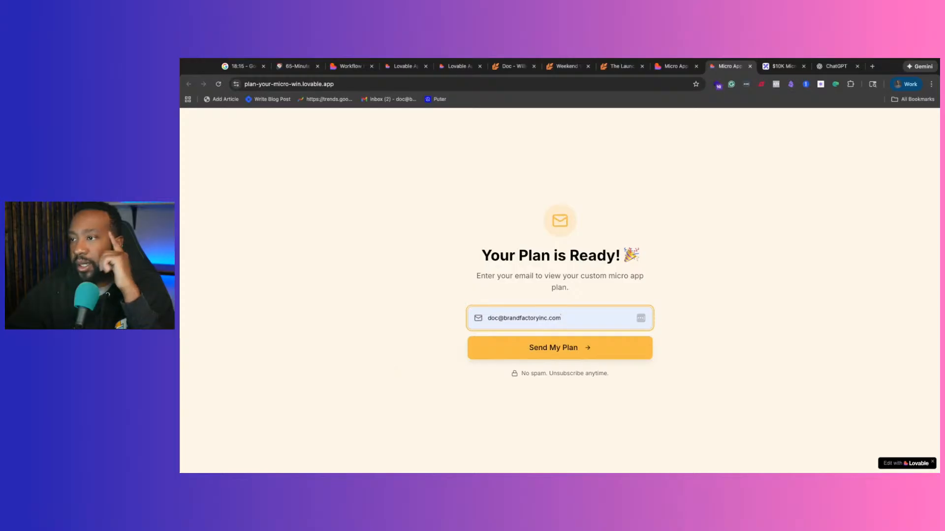
left_click(540, 353)
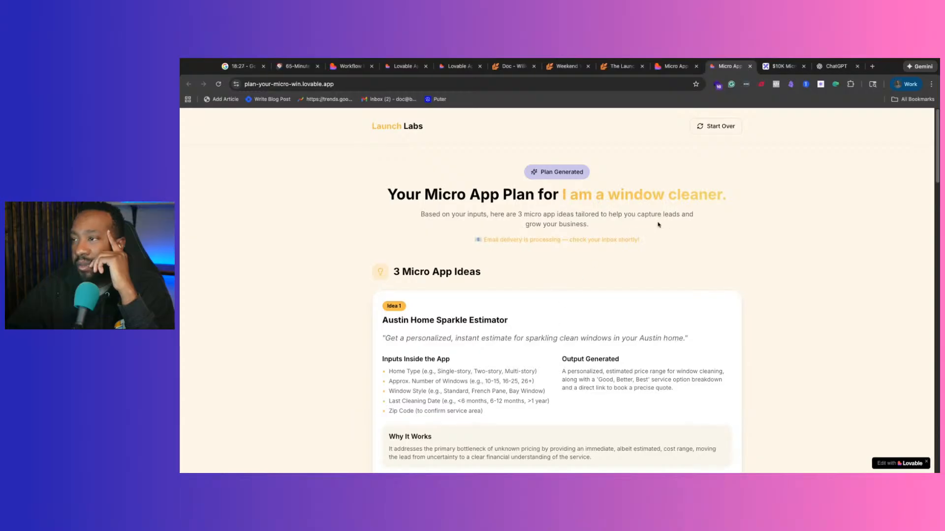
Examine the three micro app ideas in the plan, including their inputs, outputs, CTA copy, MVP scope and V2 upgrades.
scroll(420, 249, "down", 3)
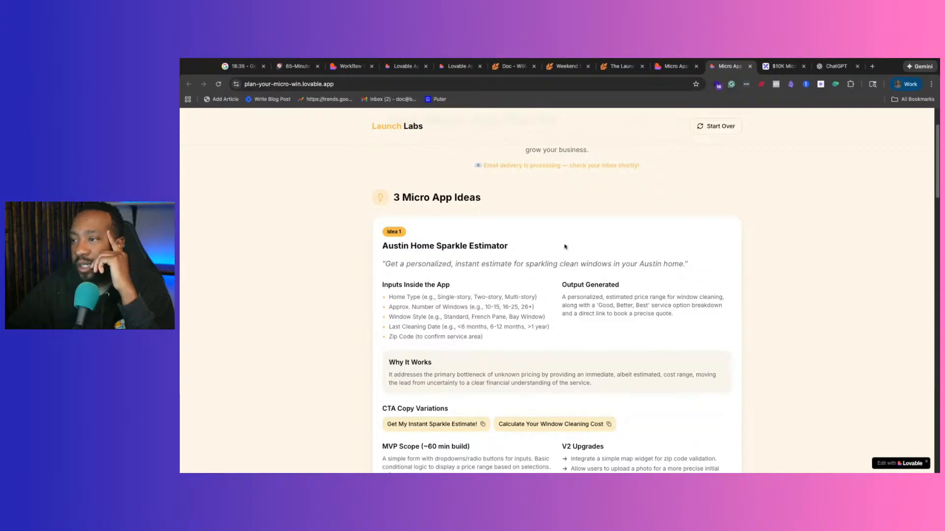
scroll(569, 249, "down", 2)
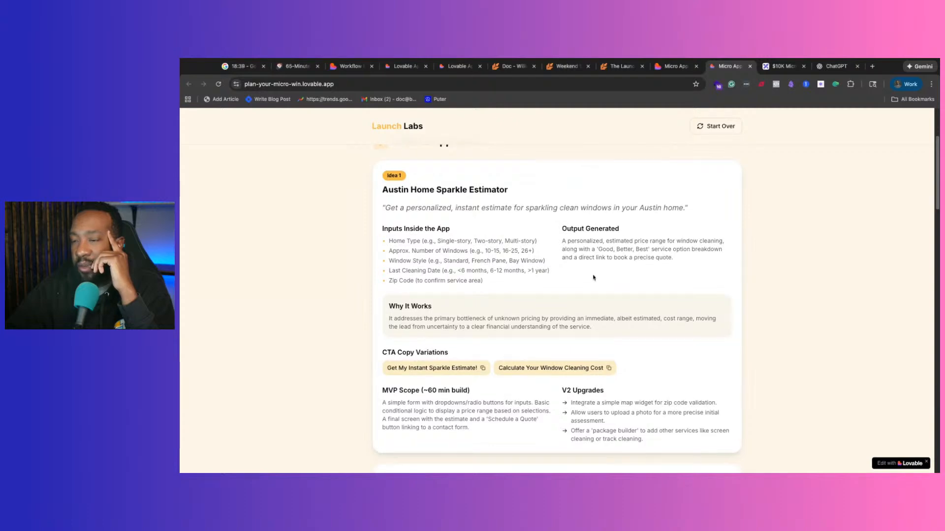
scroll(506, 280, "down", 2)
scroll(407, 282, "down", 2)
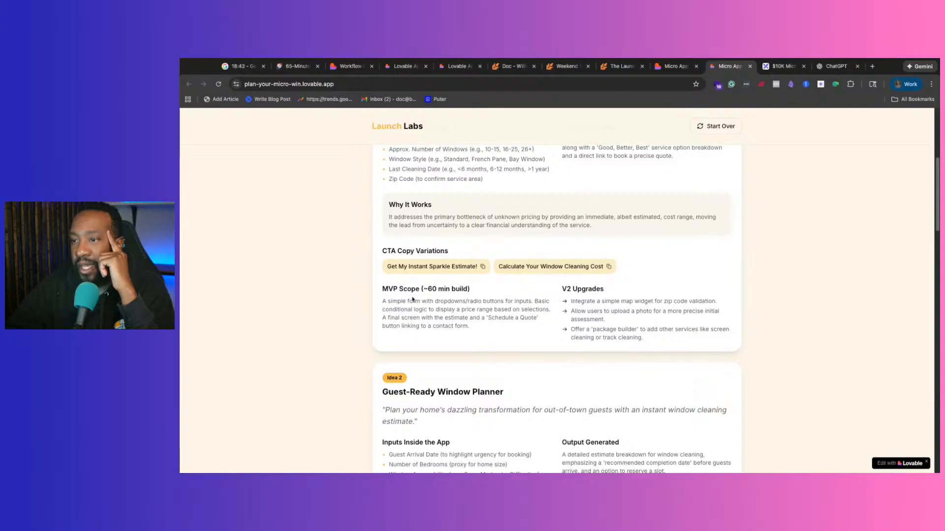
scroll(407, 265, "down", 2)
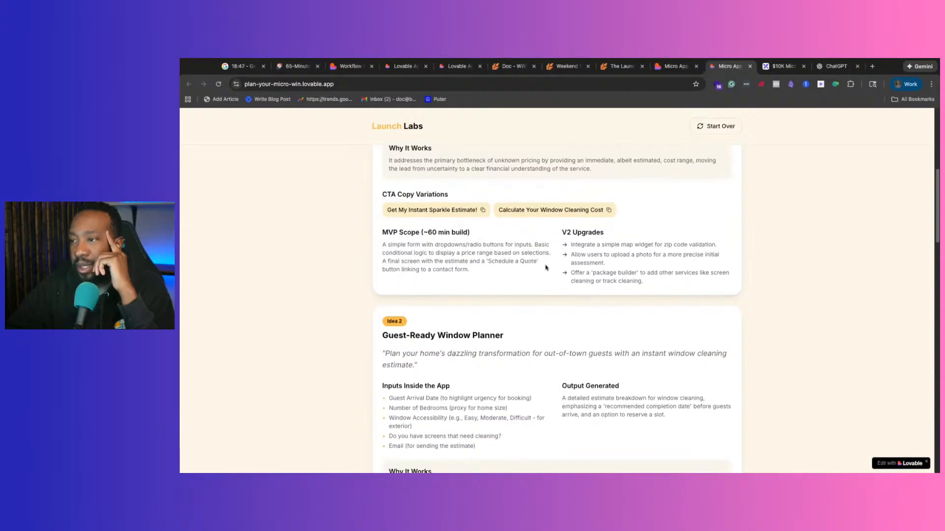
scroll(551, 282, "down", 3)
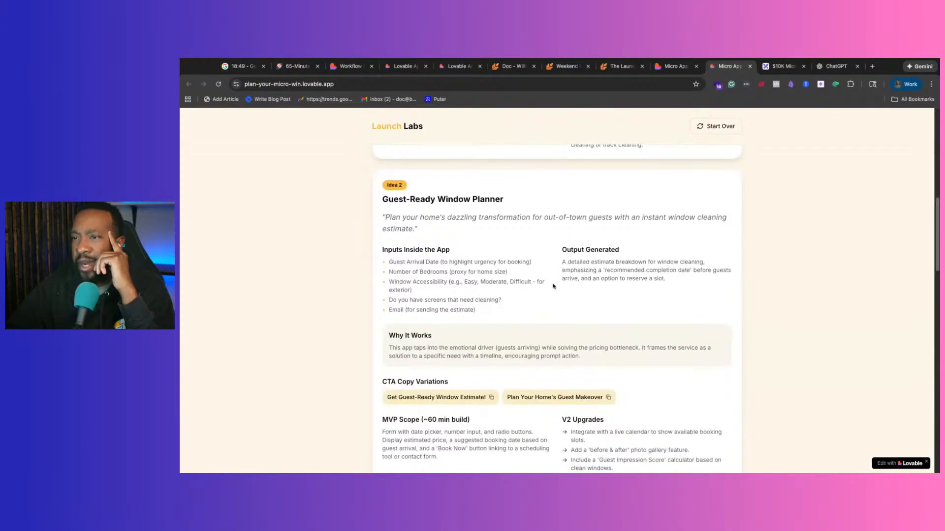
scroll(550, 282, "down", 6)
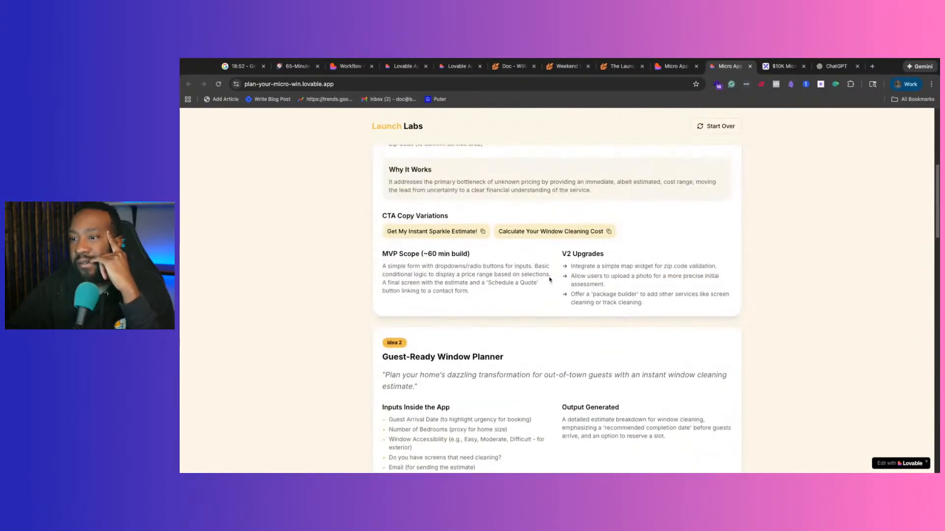
scroll(550, 280, "down", 2)
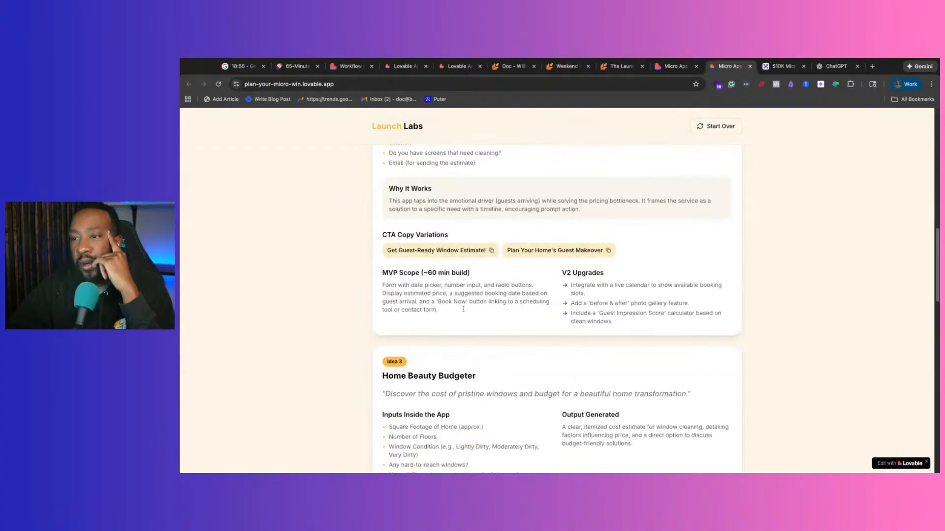
scroll(463, 309, "down", 3)
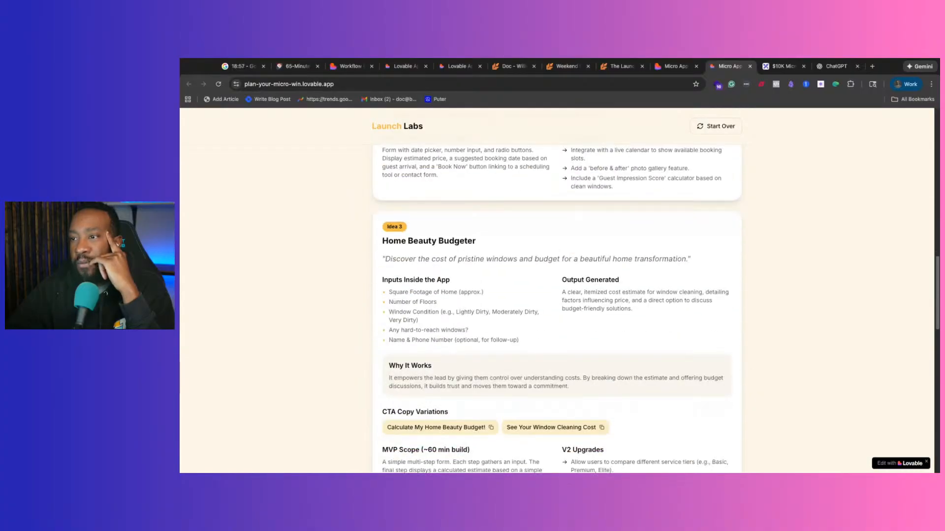
Examine the plan's Build Spec and Distribution Plan, including the promotion methods, sample social post and landing page headline.
scroll(418, 281, "down", 7)
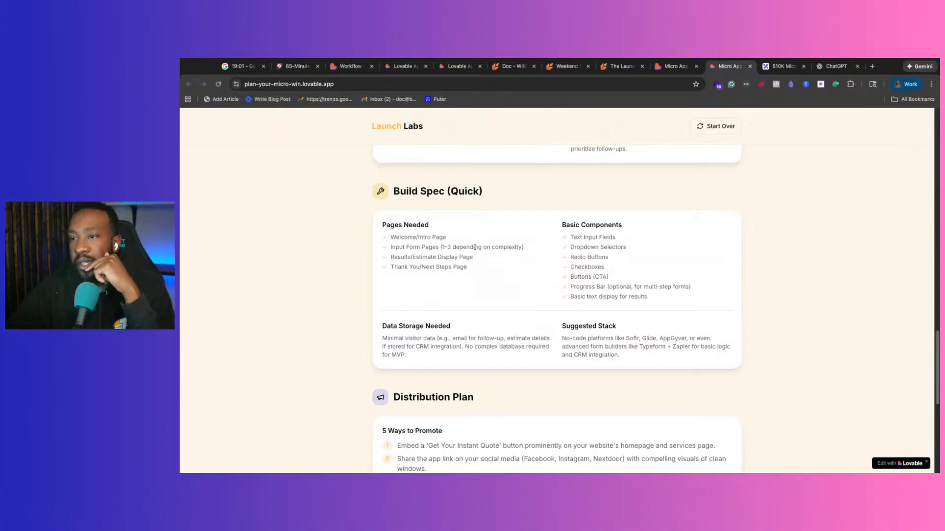
scroll(400, 200, "up", 3)
scroll(398, 276, "down", 2)
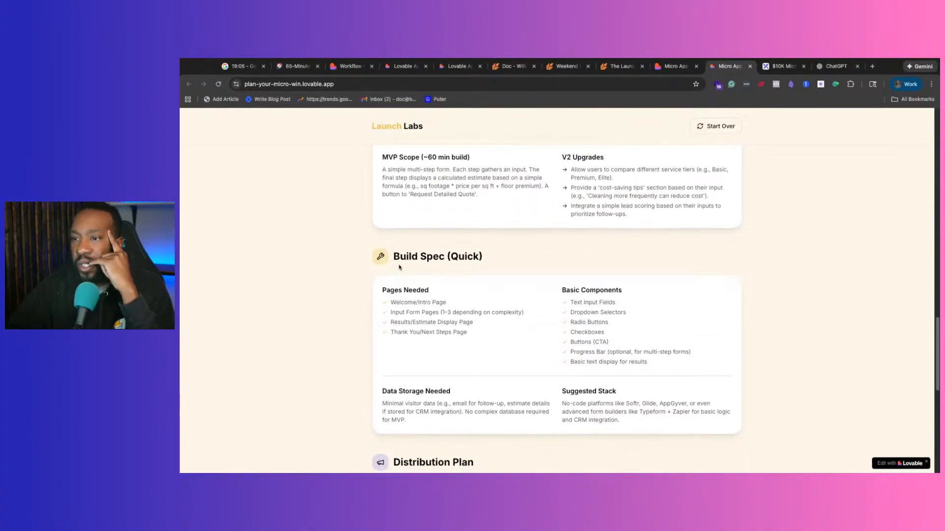
scroll(428, 207, "down", 1)
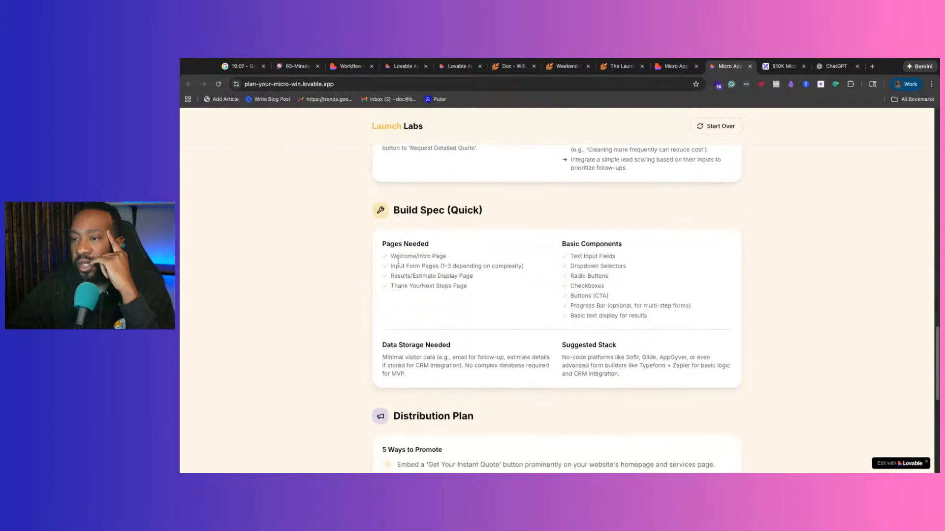
scroll(460, 249, "down", 1)
scroll(438, 241, "up", 1)
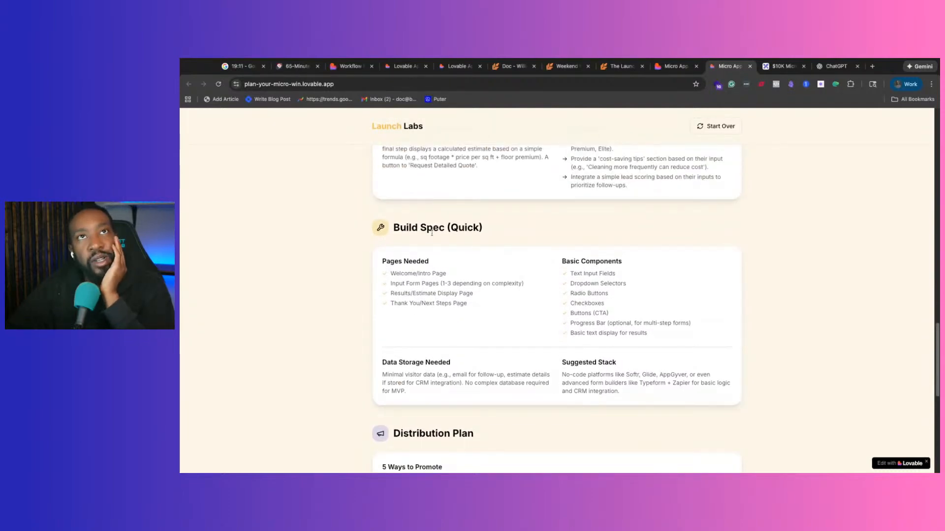
scroll(431, 233, "down", 5)
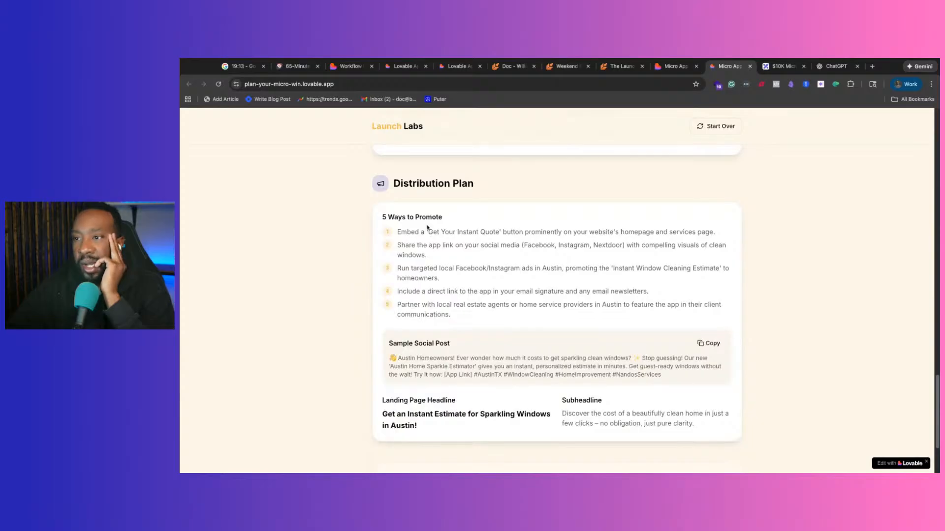
scroll(435, 202, "down", 2)
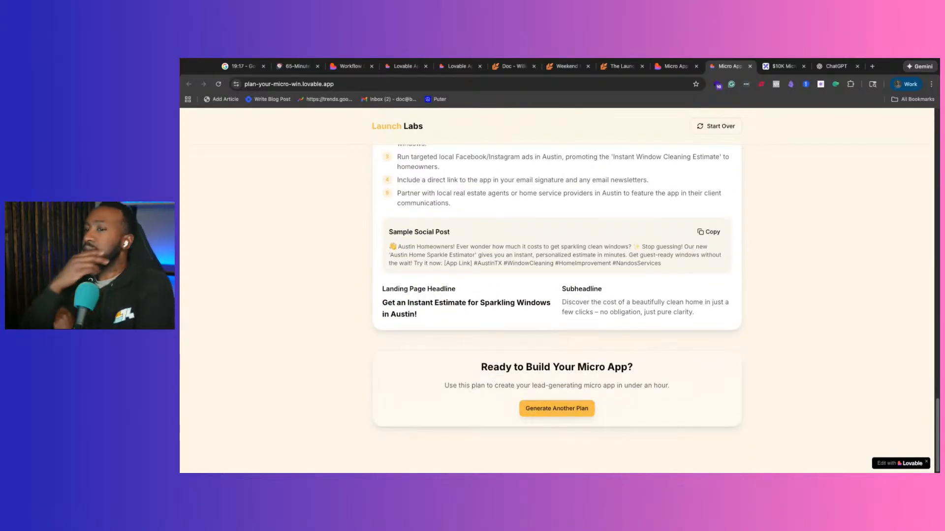
Skim the whole generated plan again, from its title to the Generate Another Plan section.
scroll(595, 226, "up", 1)
scroll(588, 236, "up", 15)
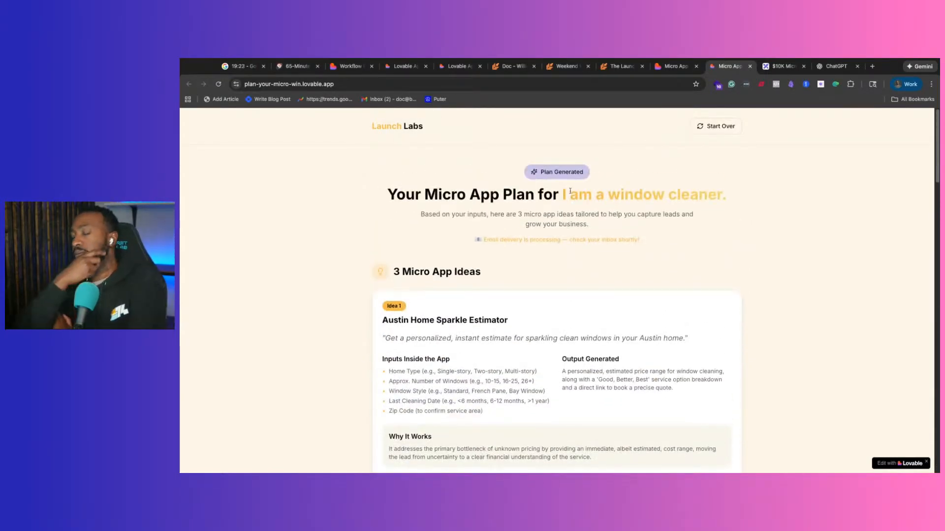
scroll(573, 195, "down", 12)
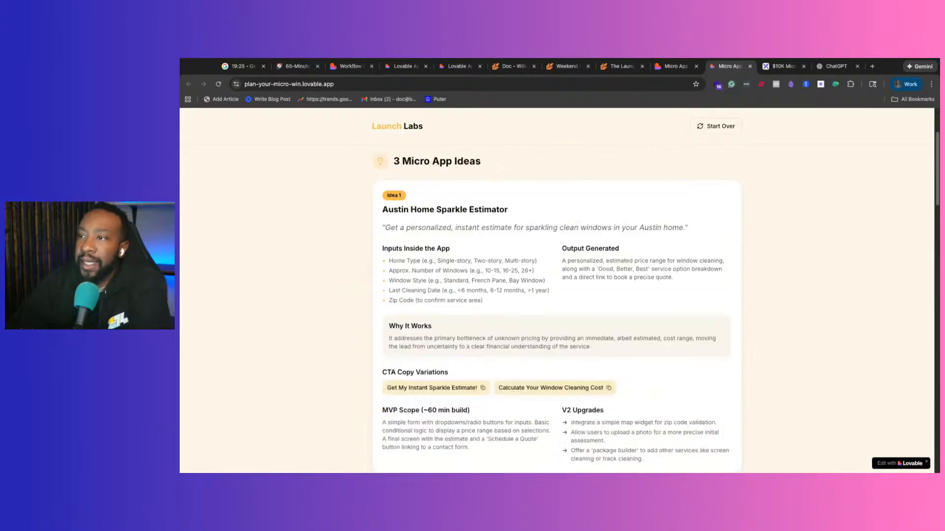
scroll(577, 201, "down", 10)
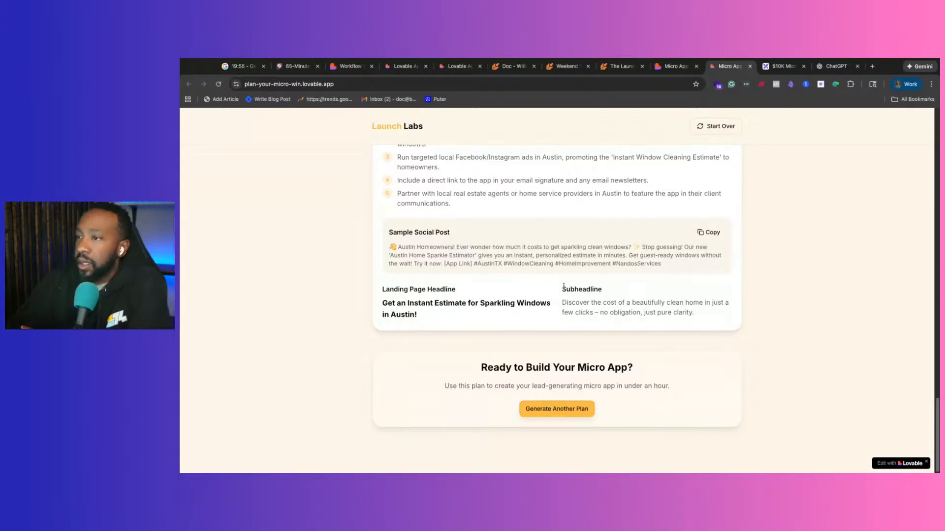
scroll(570, 281, "up", 20)
scroll(573, 236, "down", 20)
Start the planner over and review its landing page.
left_click(715, 127)
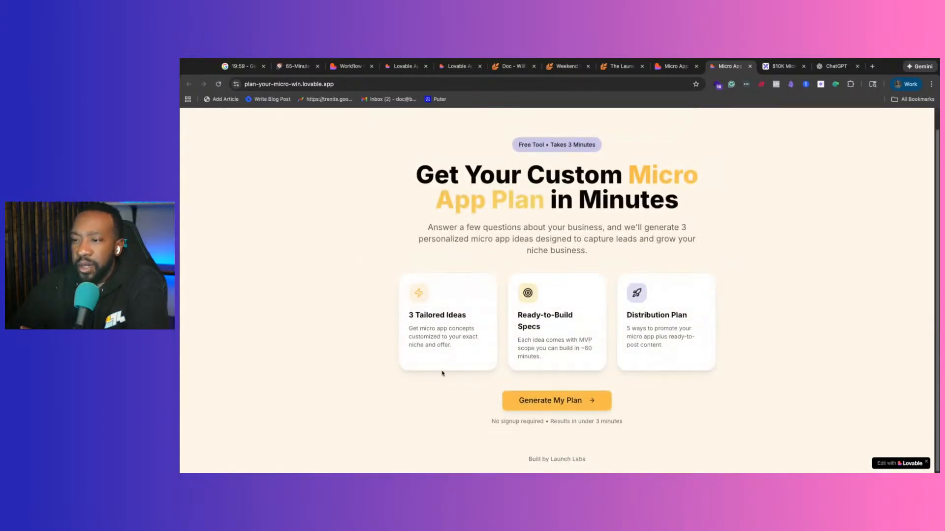
scroll(443, 374, "up", 1)
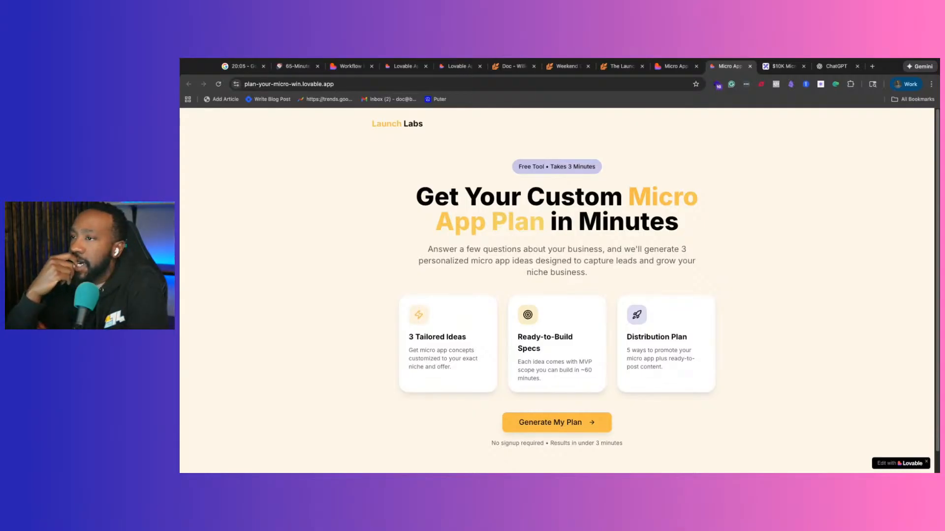
scroll(563, 223, "down", 1)
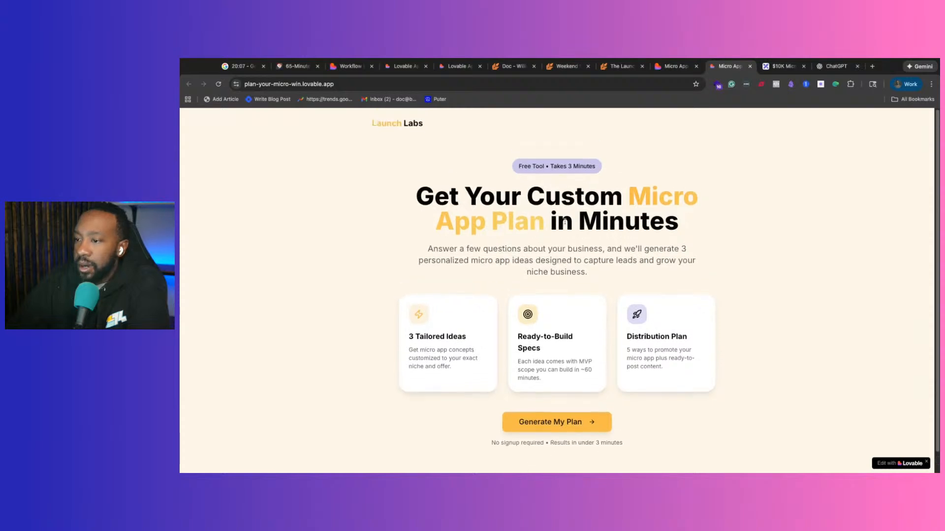
scroll(563, 223, "down", 2)
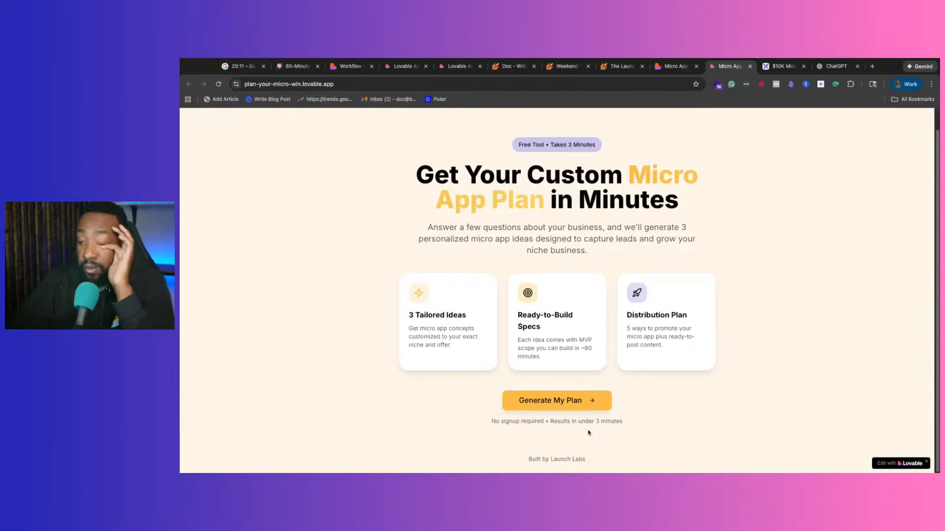
scroll(586, 422, "up", 2)
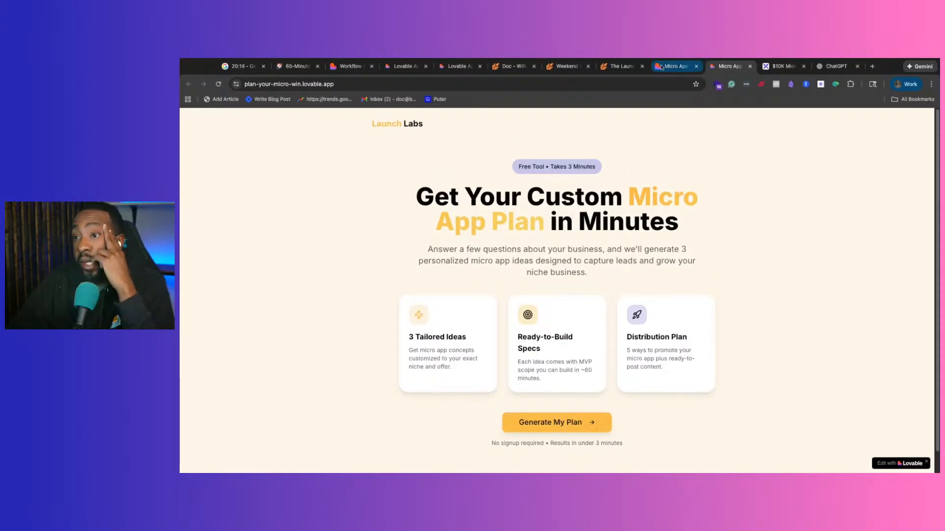
Switch to the Micro App Blueprint project in the Lovable editor and turn on Chat mode for the prompt.
left_click(657, 64)
scroll(302, 361, "right", 2)
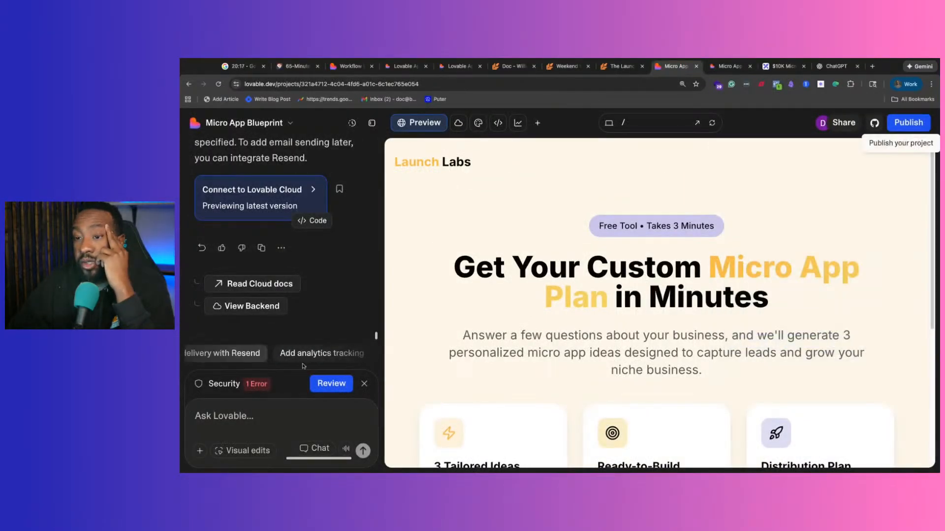
scroll(297, 355, "left", 2)
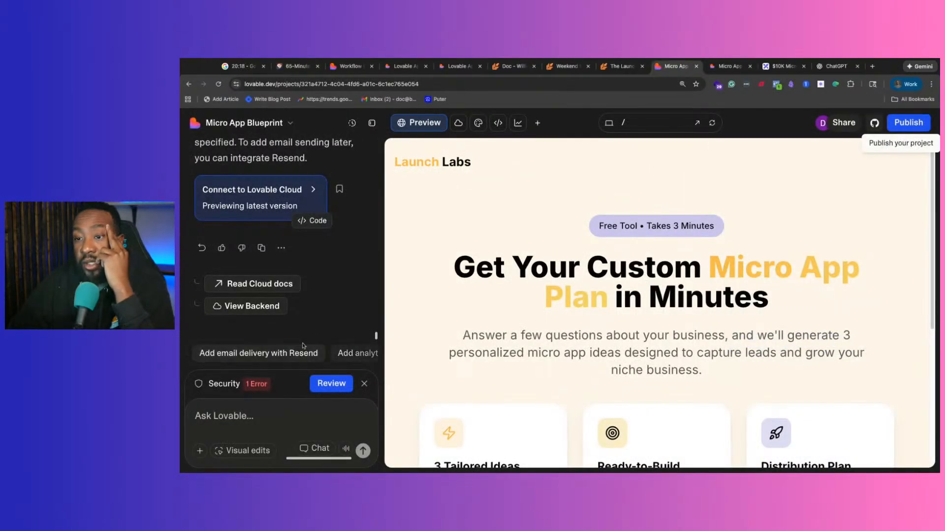
left_click(272, 423)
left_click(315, 448)
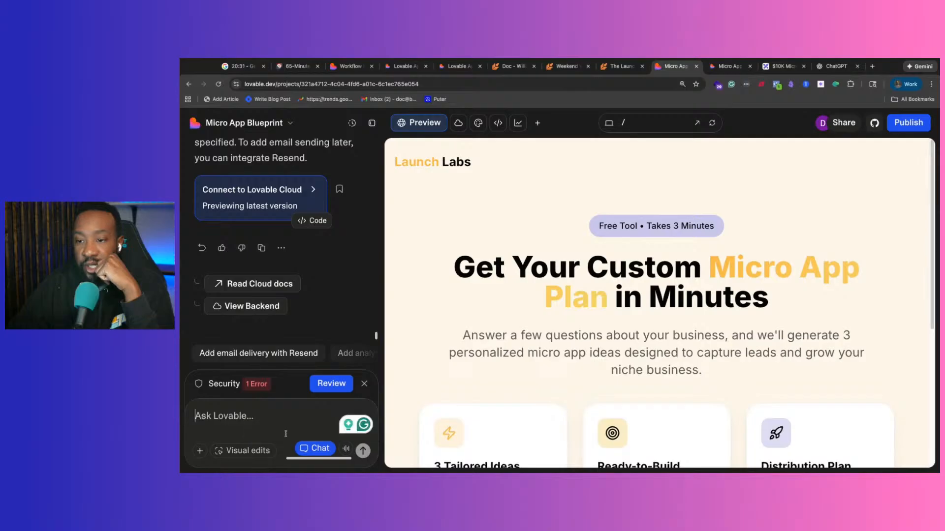
left_click(315, 448)
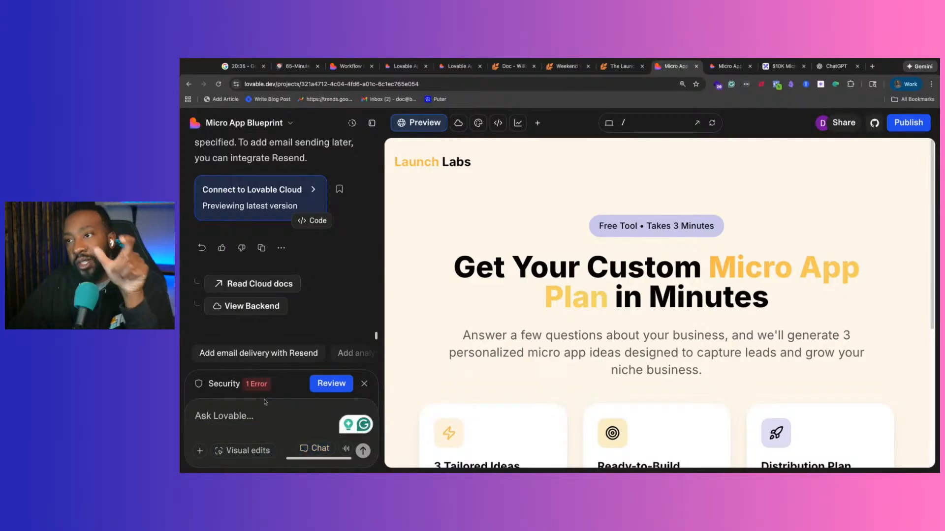
left_click(236, 418)
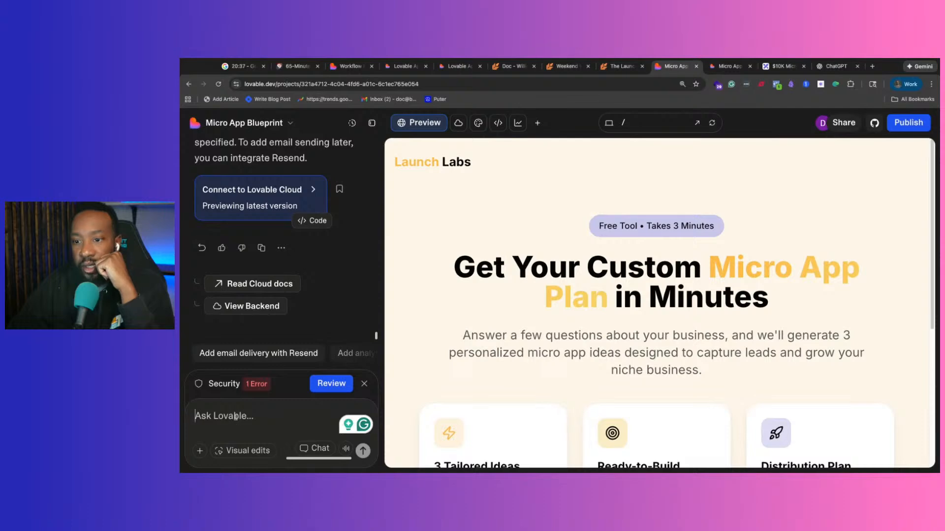
left_click(315, 448)
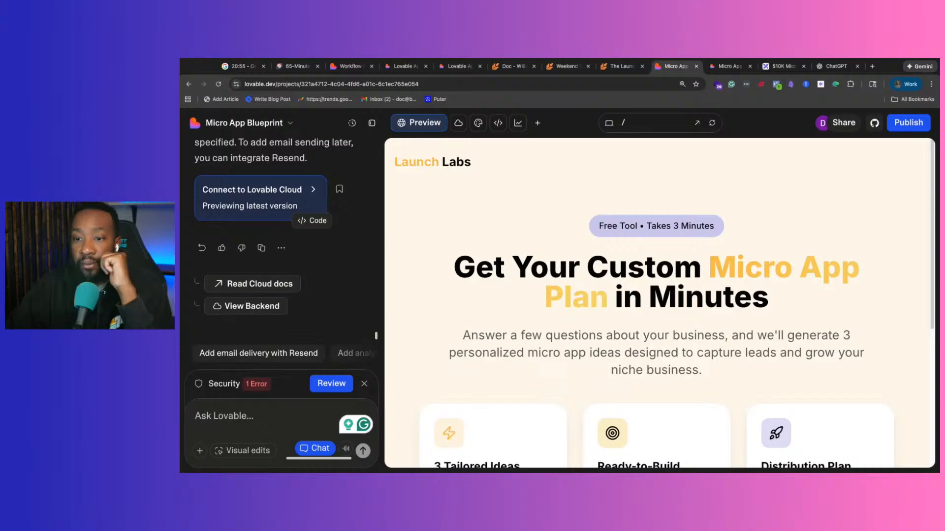
Send a chat prompt asking to replace the words launch labs in the header section with the brand logo, attaching the logo image.
type("In the header section, I want to add the logo of the brand instead of the words launch labs. See attachment for the logo.")
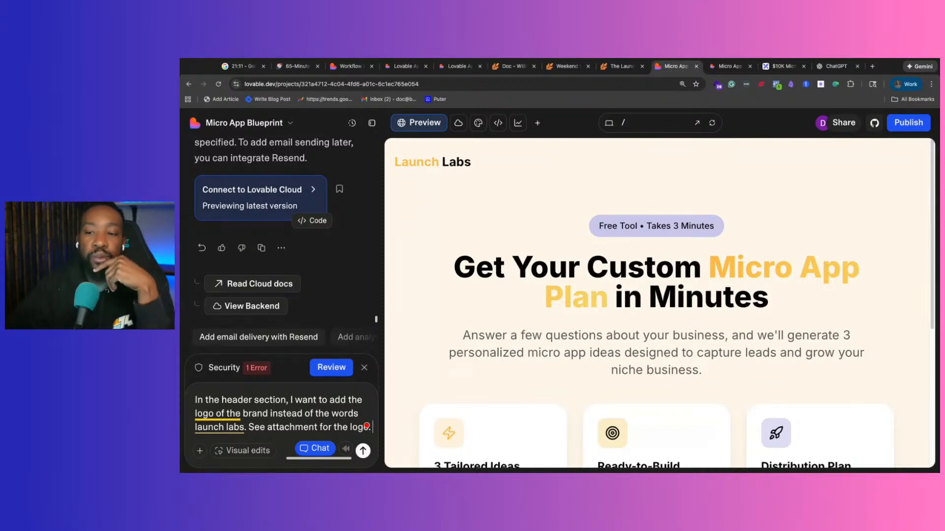
left_click(200, 451)
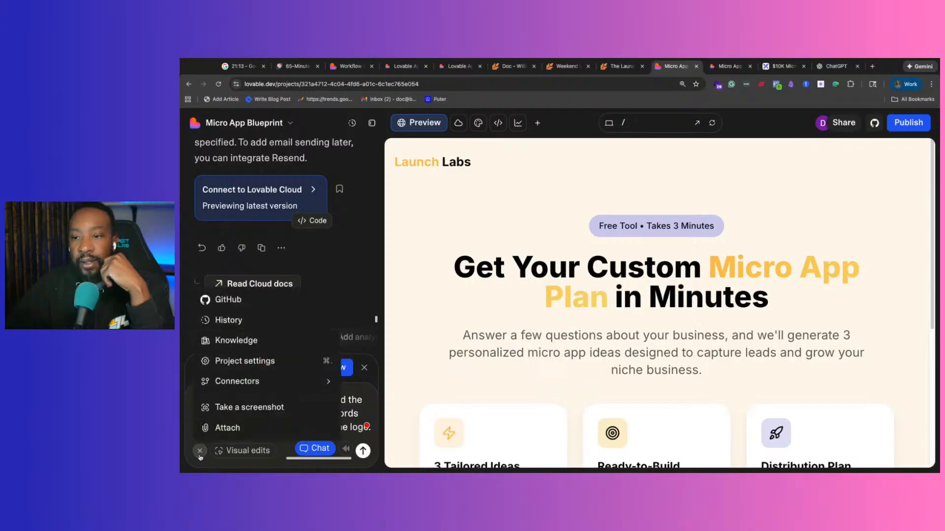
left_click(225, 427)
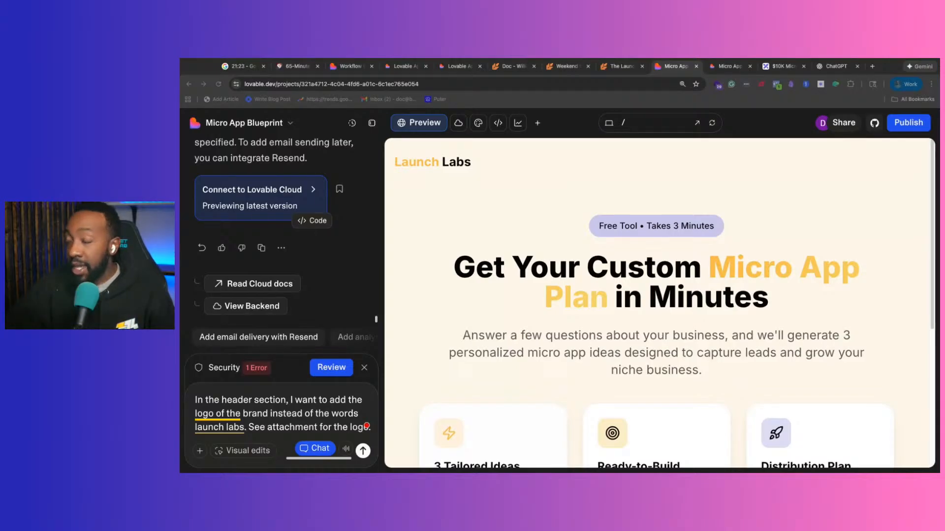
key("ctrl+v")
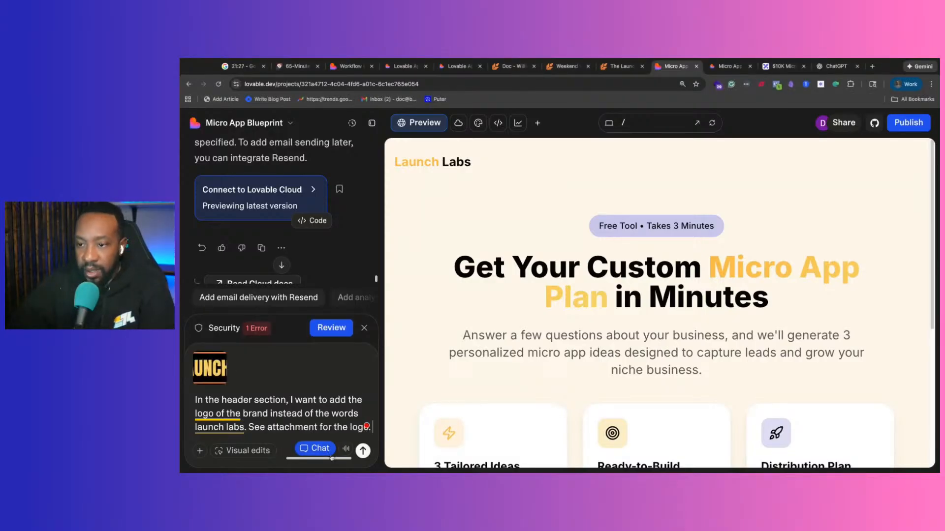
left_click(363, 451)
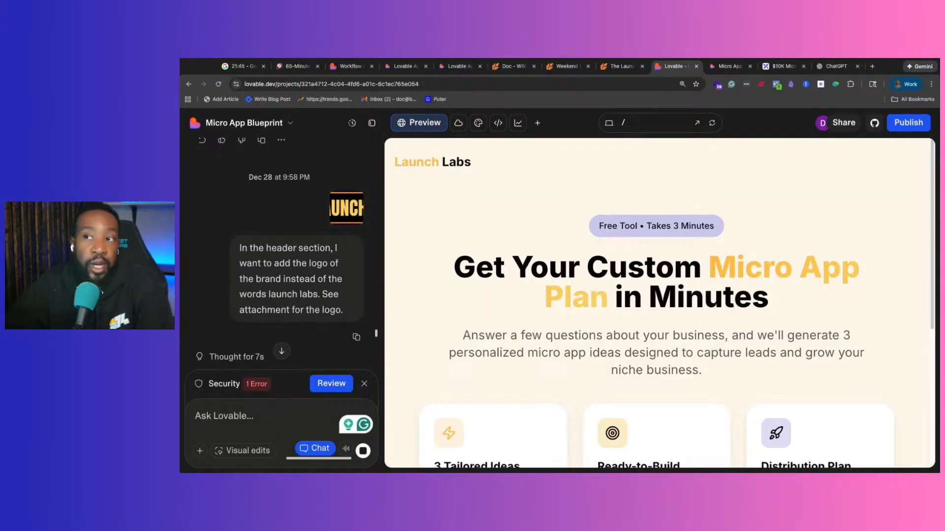
Read through the proposed logo replacement plan, including the current header code, logo sizing, alt text and updated header code.
scroll(323, 303, "down", 5)
scroll(315, 299, "up", 1)
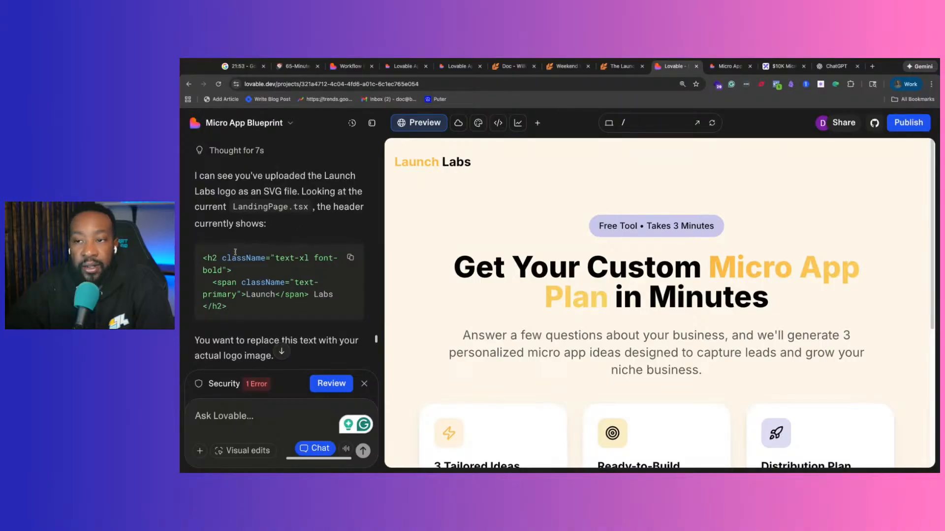
scroll(242, 252, "down", 2)
scroll(259, 276, "down", 10)
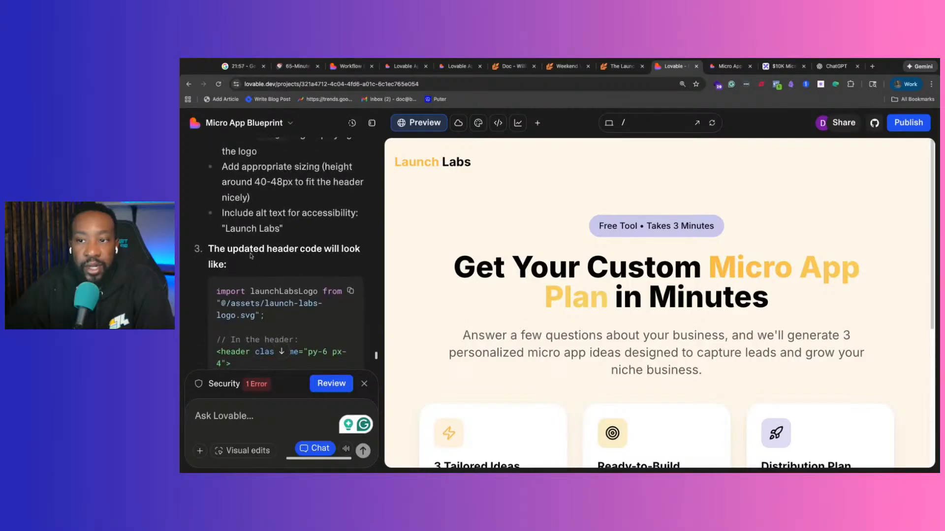
scroll(267, 247, "up", 3)
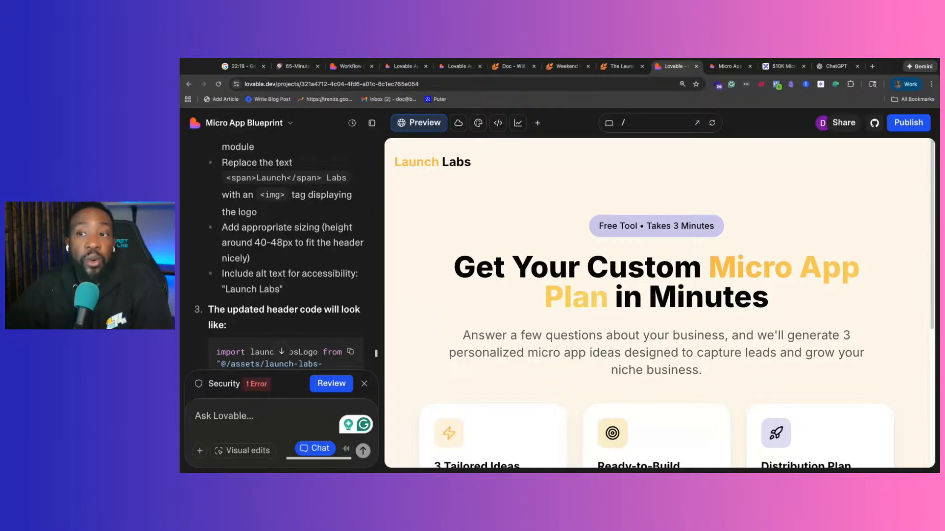
left_click(281, 351)
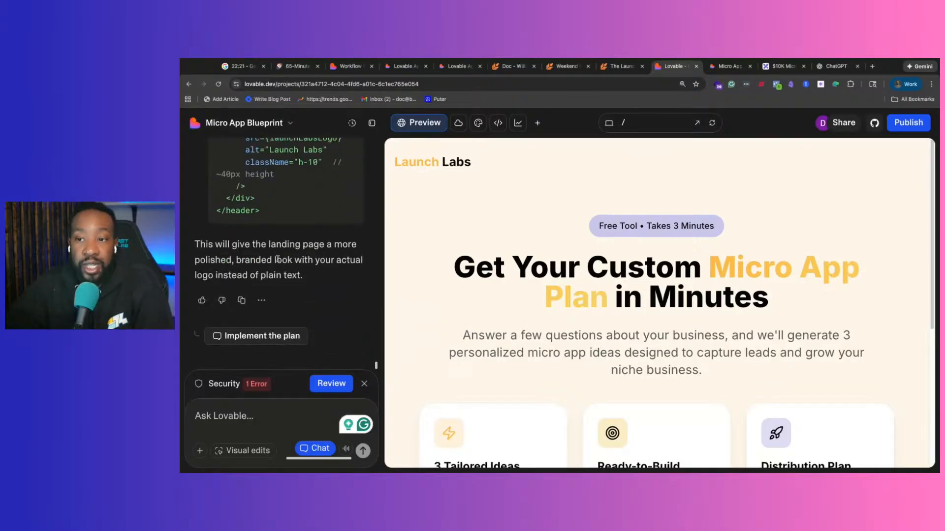
scroll(230, 213, "up", 5)
scroll(228, 253, "down", 5)
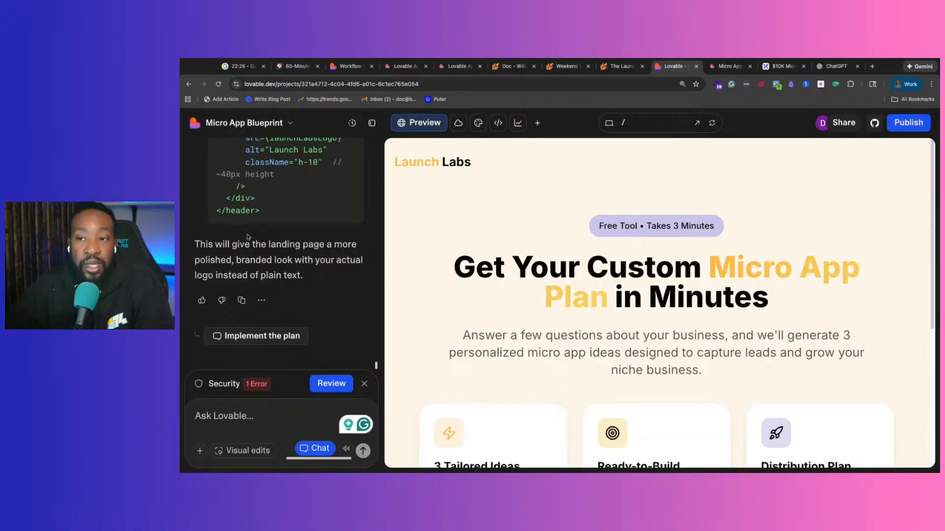
Implement the proposed header logo plan and check the resulting edits in the chat.
left_click(251, 338)
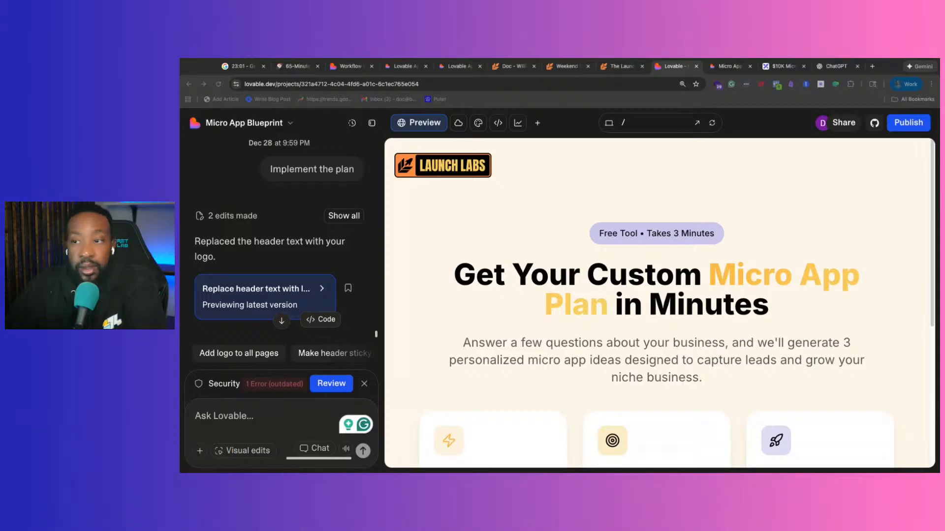
scroll(309, 304, "down", 2)
scroll(310, 305, "up", 5)
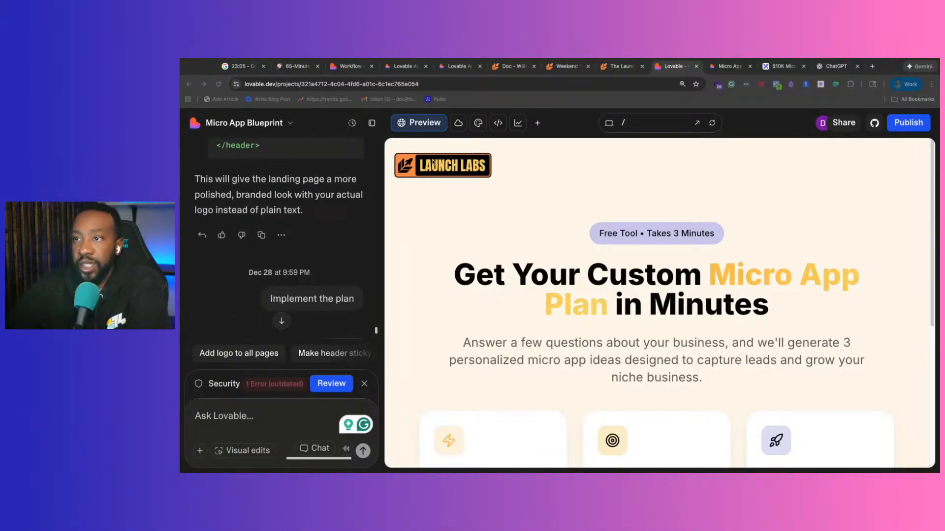
Ask Lovable in Chat mode to add the logo to FormPage, EmailGatePage and ResultsPage using the suggested "Add logo to all pages" prompt.
scroll(309, 246, "up", 2)
scroll(307, 245, "down", 4)
scroll(296, 251, "up", 3)
scroll(266, 261, "down", 6)
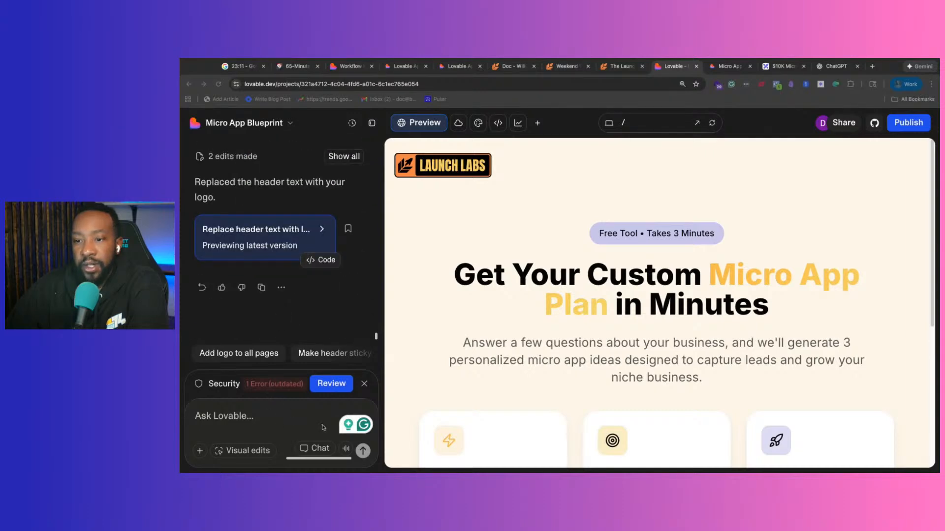
left_click(315, 449)
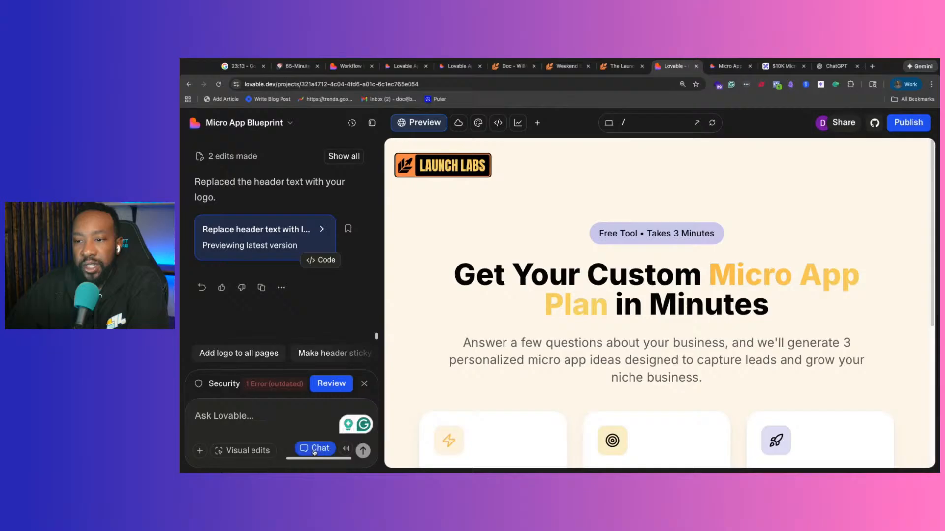
left_click(246, 355)
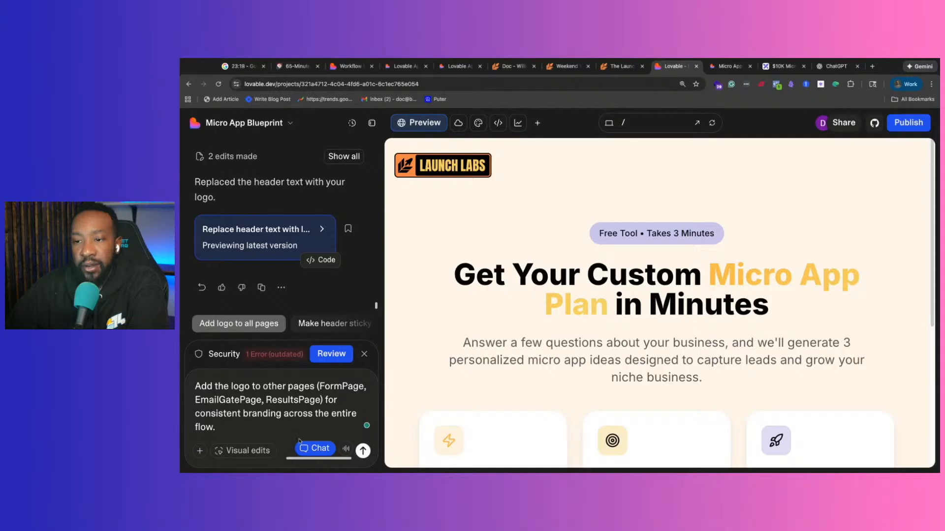
left_click(363, 450)
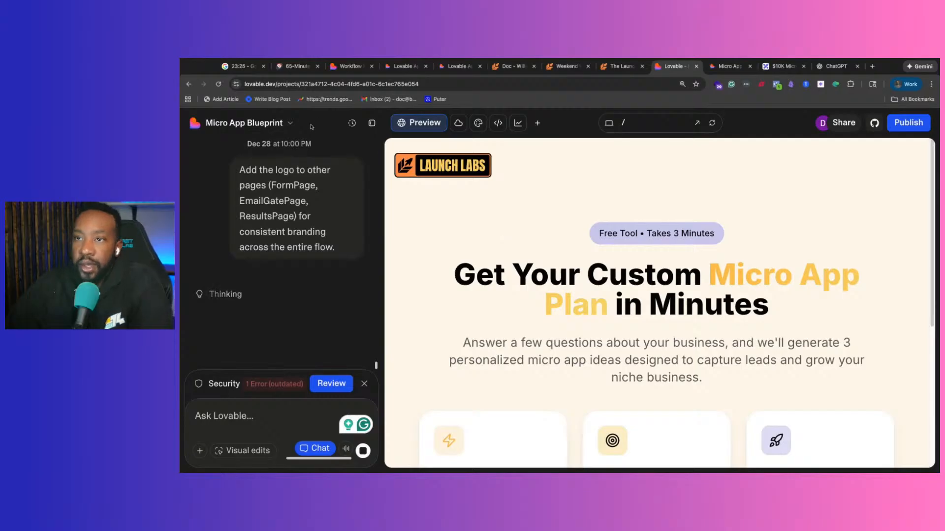
Review the proposed plan for adding the Launch Labs logo to all pages and have it implemented.
left_click(289, 123)
left_click(289, 124)
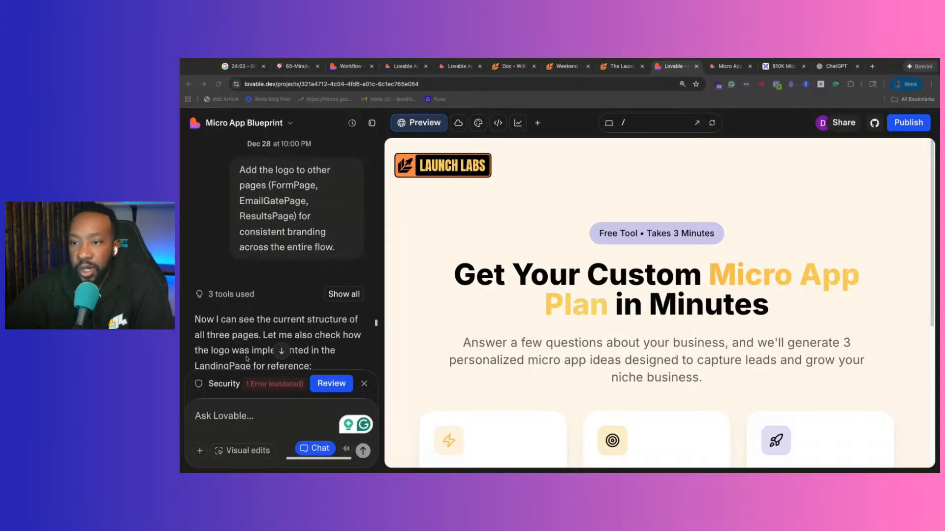
scroll(243, 367, "down", 6)
scroll(262, 281, "up", 5)
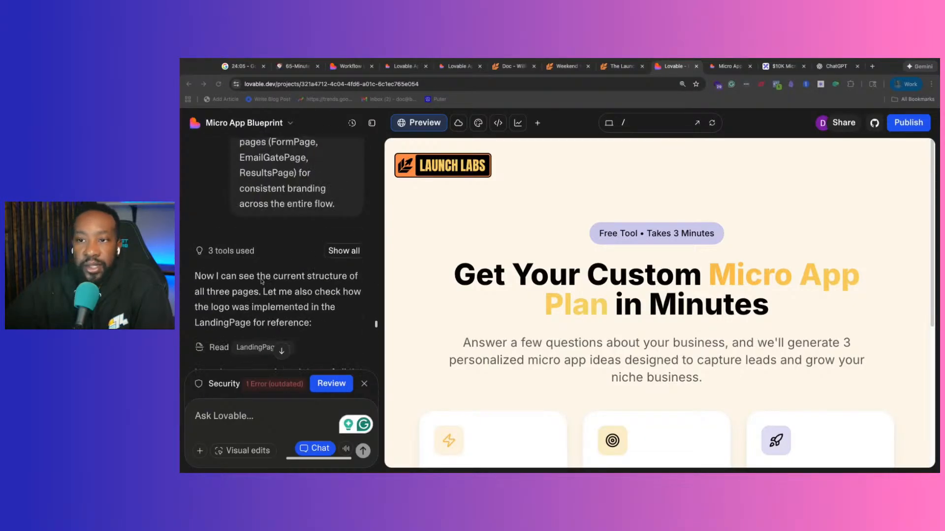
scroll(262, 282, "down", 2)
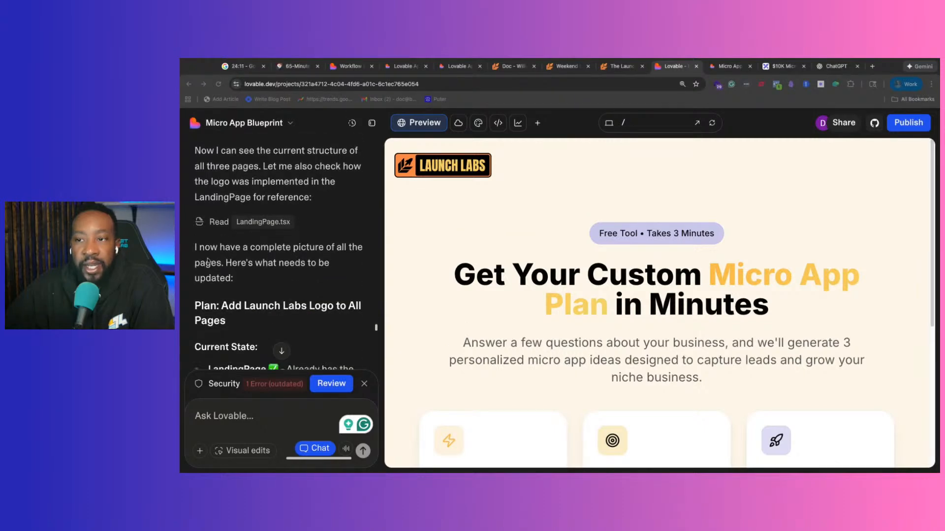
scroll(329, 255, "down", 8)
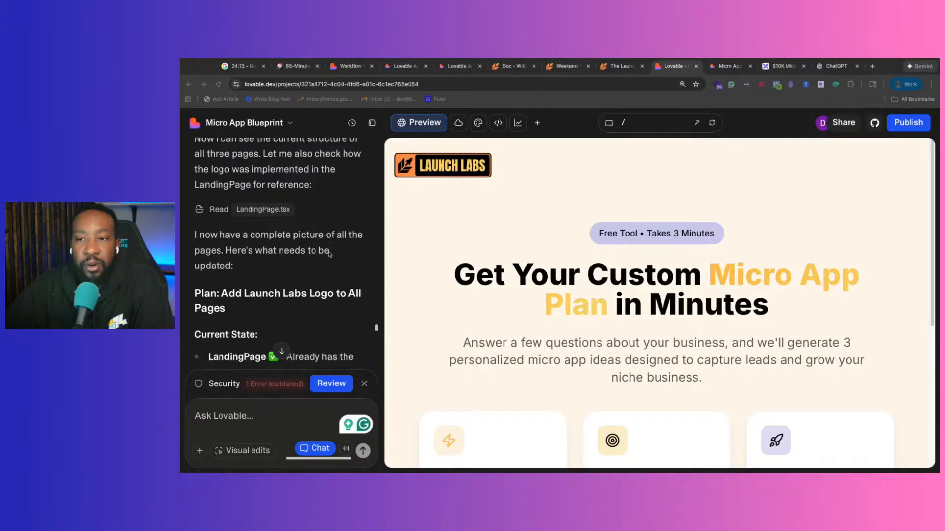
scroll(246, 240, "down", 10)
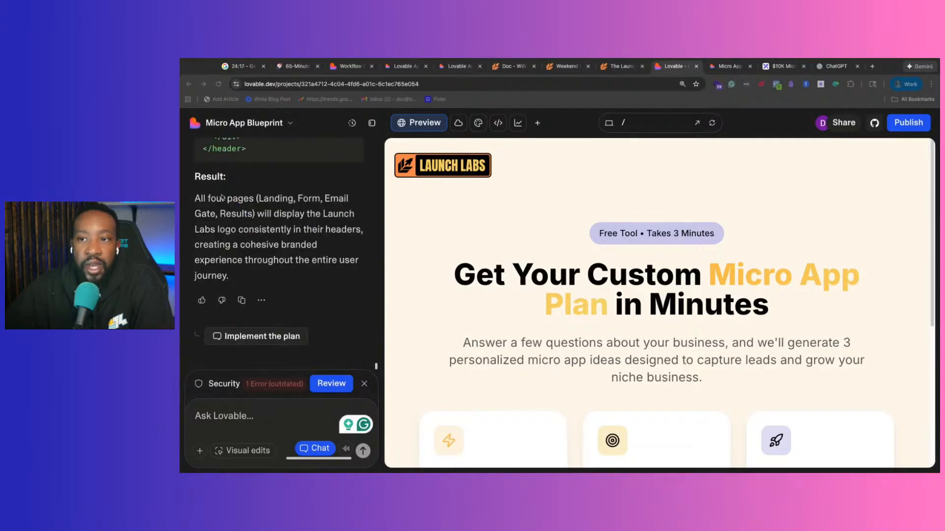
left_click(242, 336)
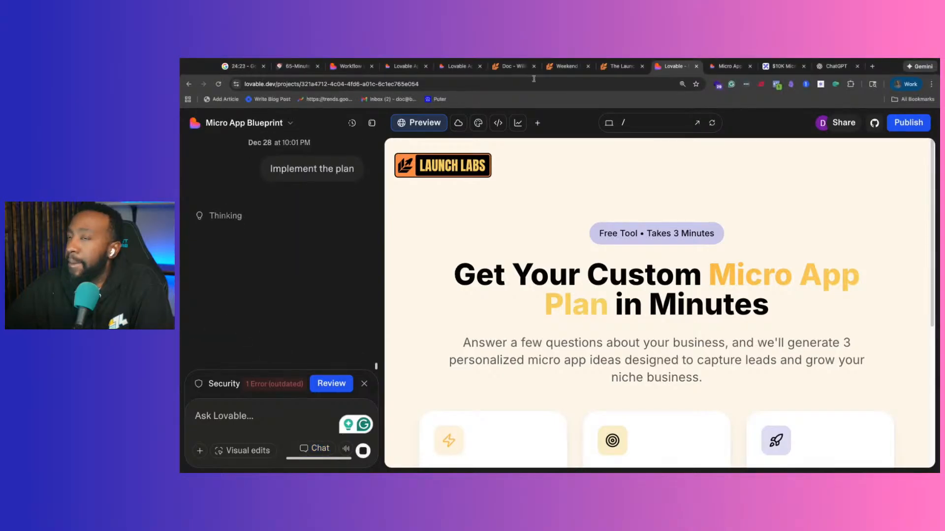
Compare the published site's header with the project preview and check the app's publishing options.
key("ctrl+Tab")
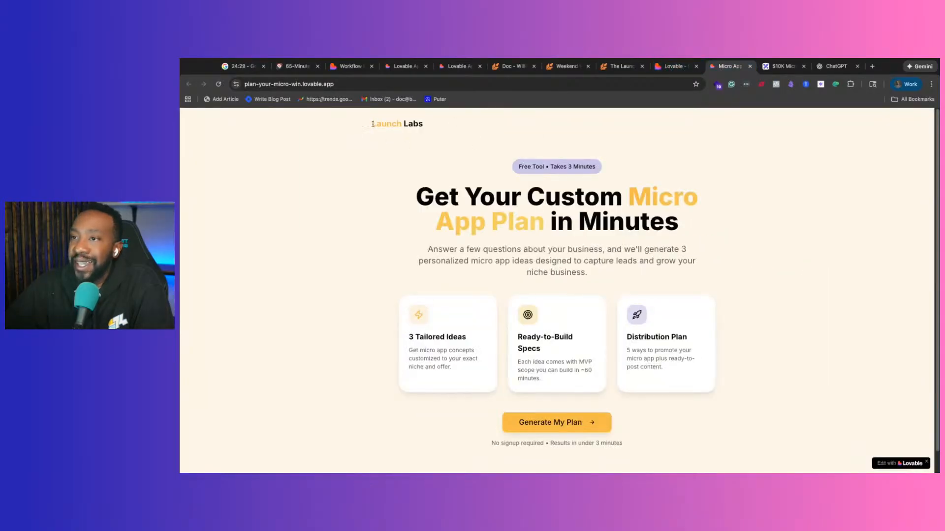
left_click_drag(373, 124, 473, 125)
left_click(673, 66)
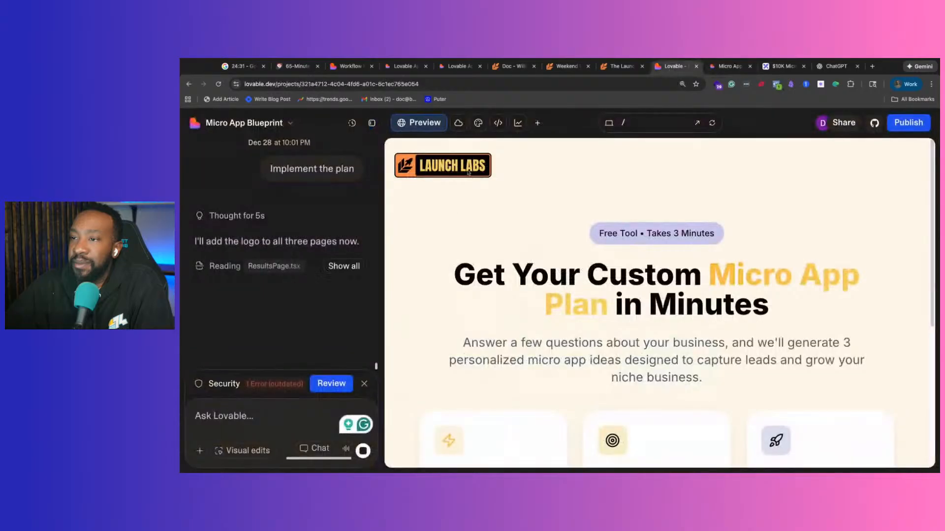
left_click(901, 124)
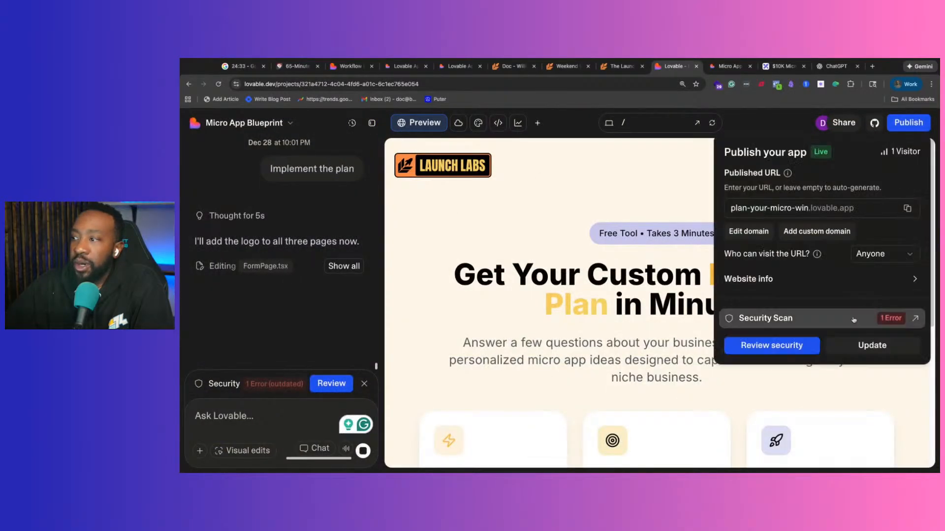
left_click(903, 126)
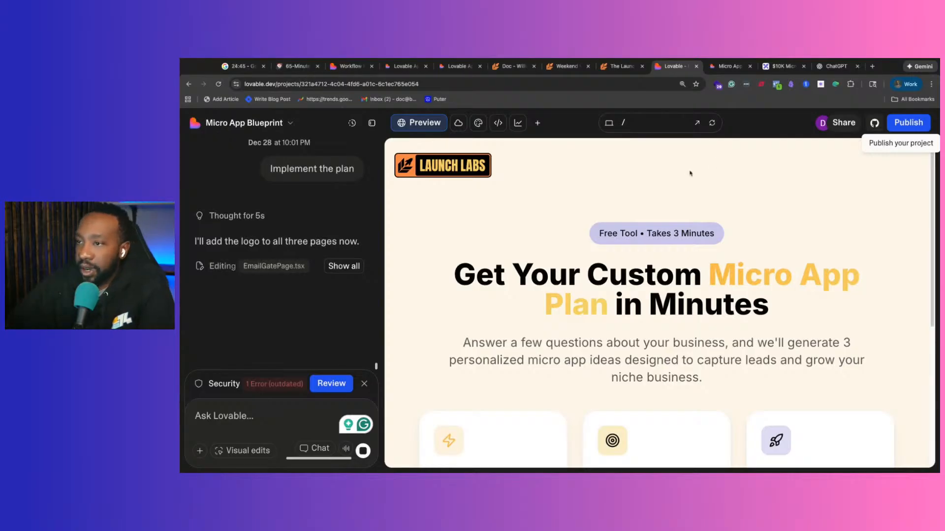
Review the completed logo edits and publish the updated app anyway despite the security issues.
scroll(641, 201, "down", 5)
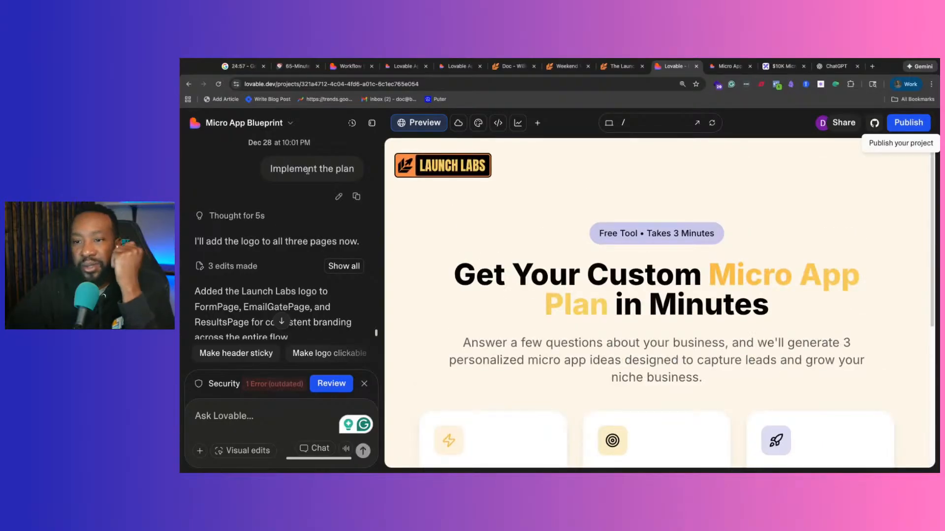
scroll(305, 245, "down", 3)
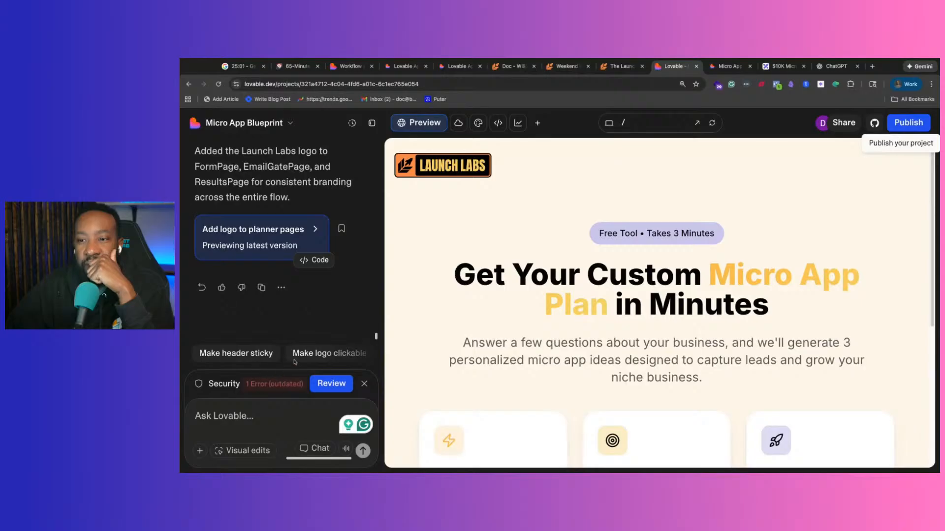
left_click(905, 123)
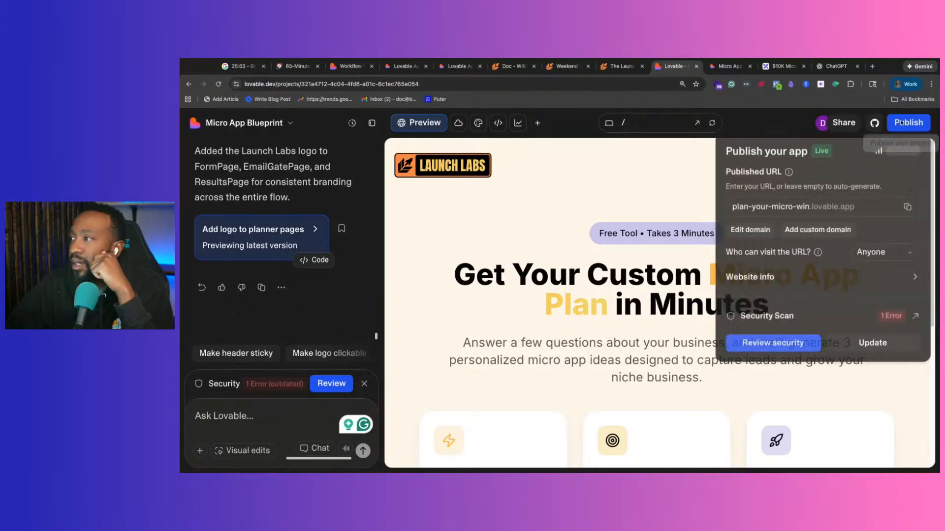
left_click(871, 345)
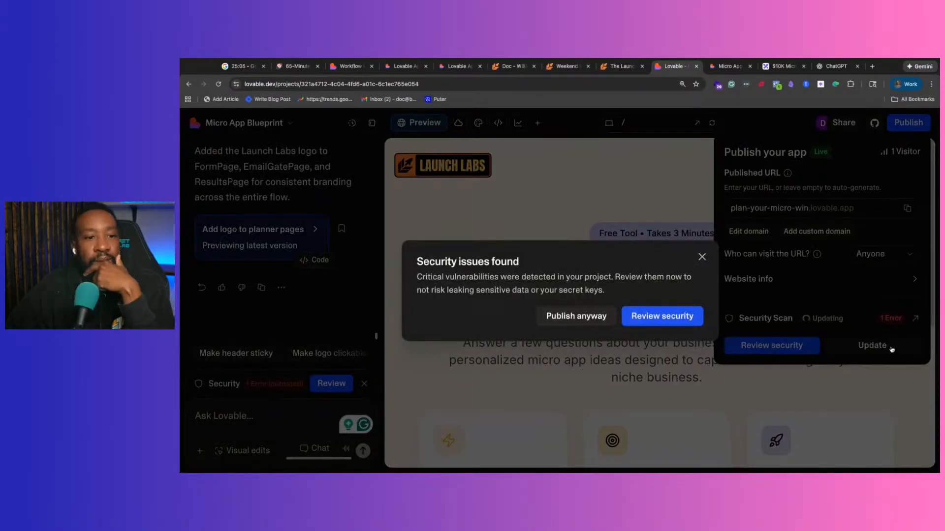
left_click(579, 316)
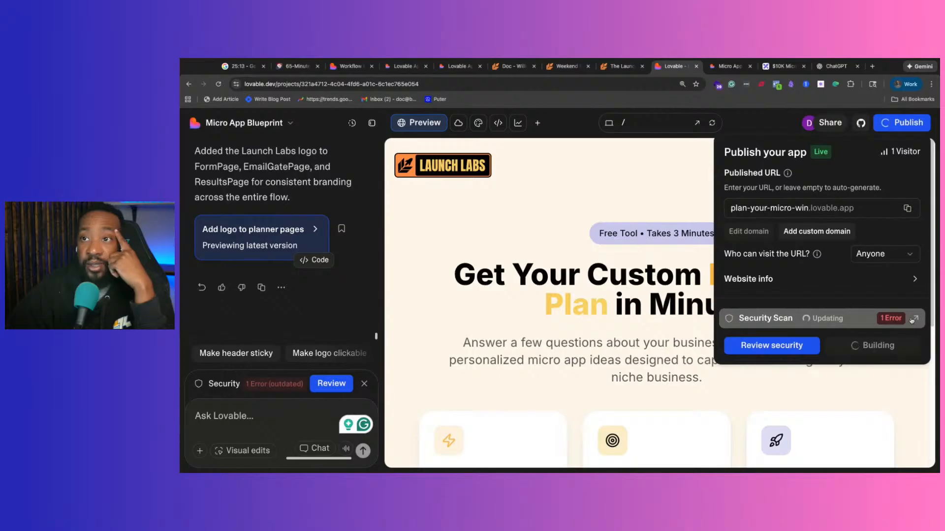
left_click(425, 334)
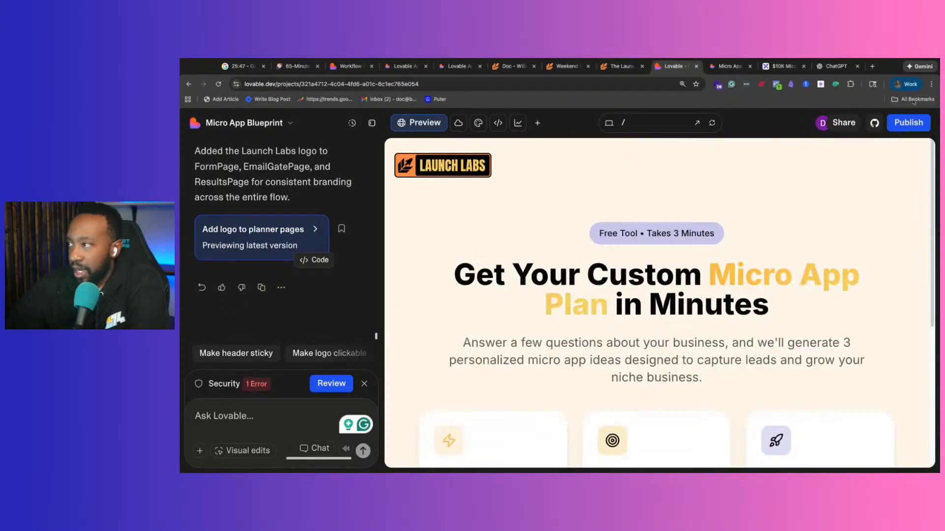
left_click(908, 122)
left_click(909, 122)
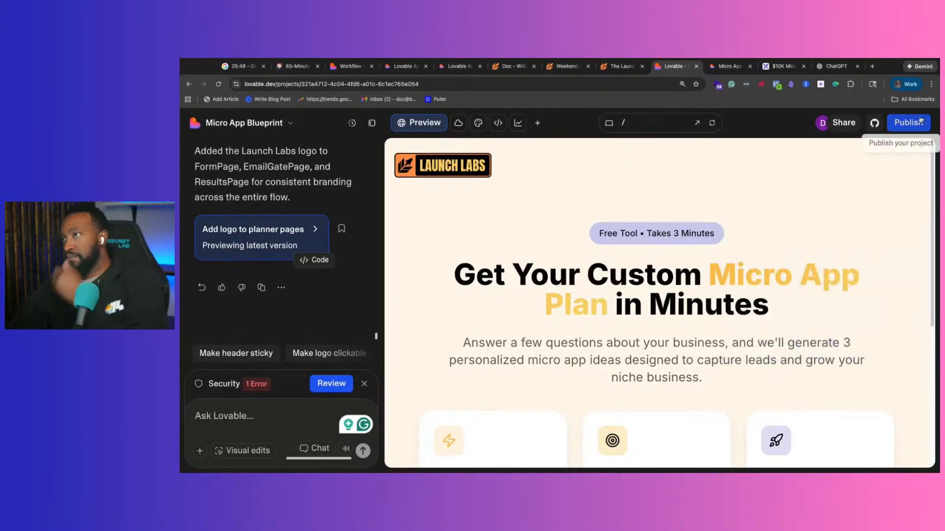
Reload plan-your-micro-win.lovable.app and check the header logo on the landing page and the business form.
left_click(720, 68)
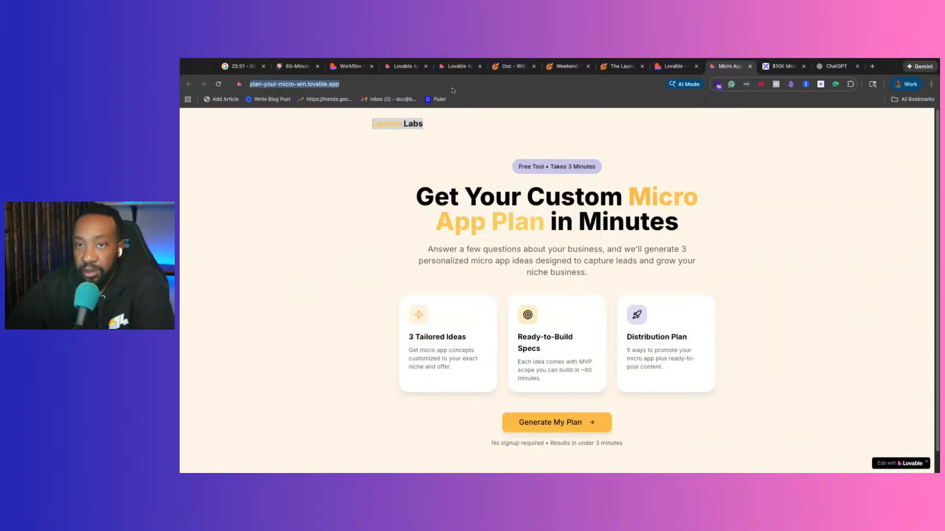
key("Return")
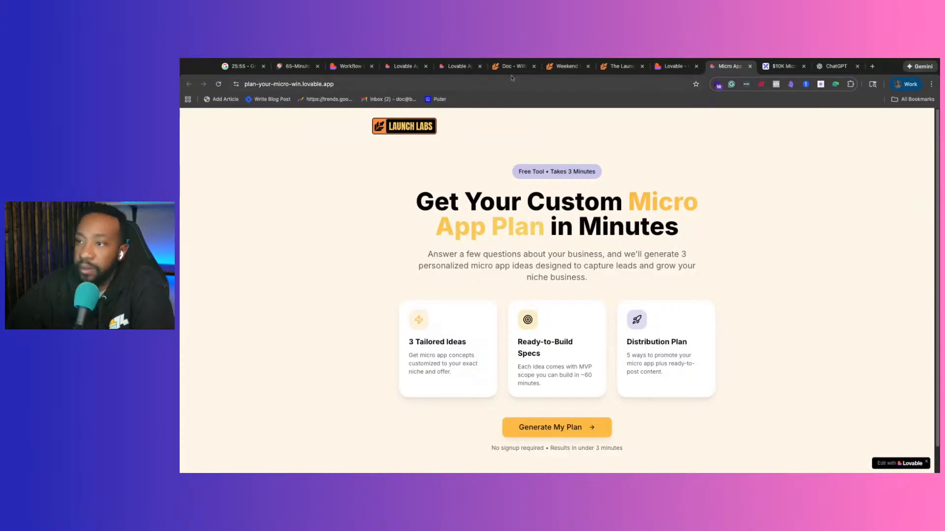
left_click(545, 426)
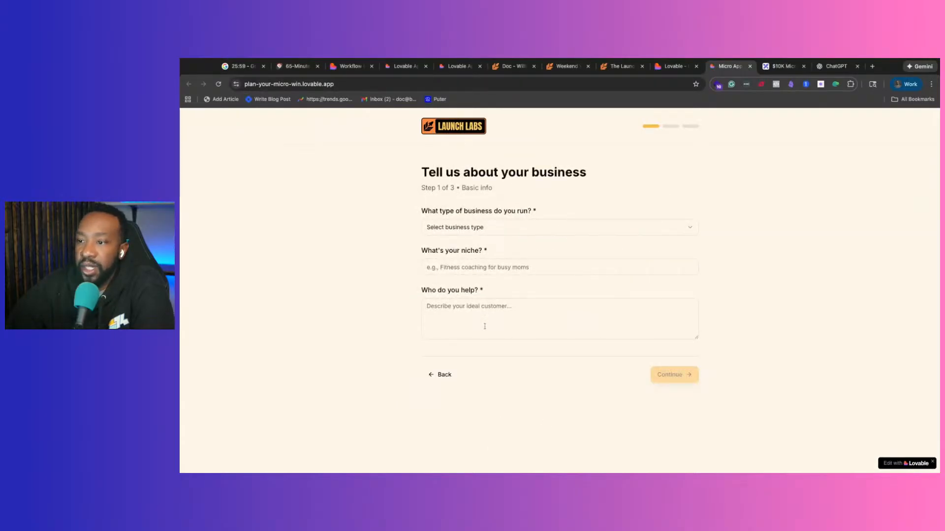
left_click(443, 375)
left_click(542, 427)
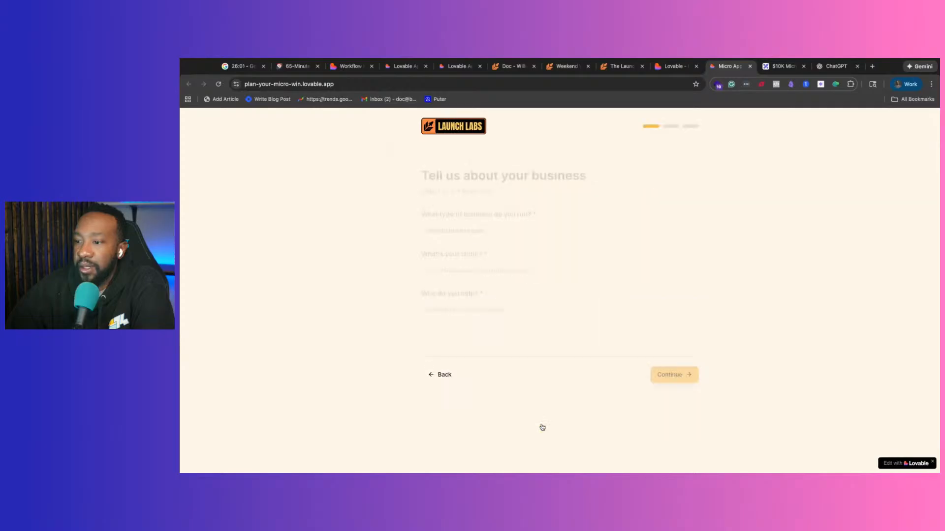
left_click(441, 375)
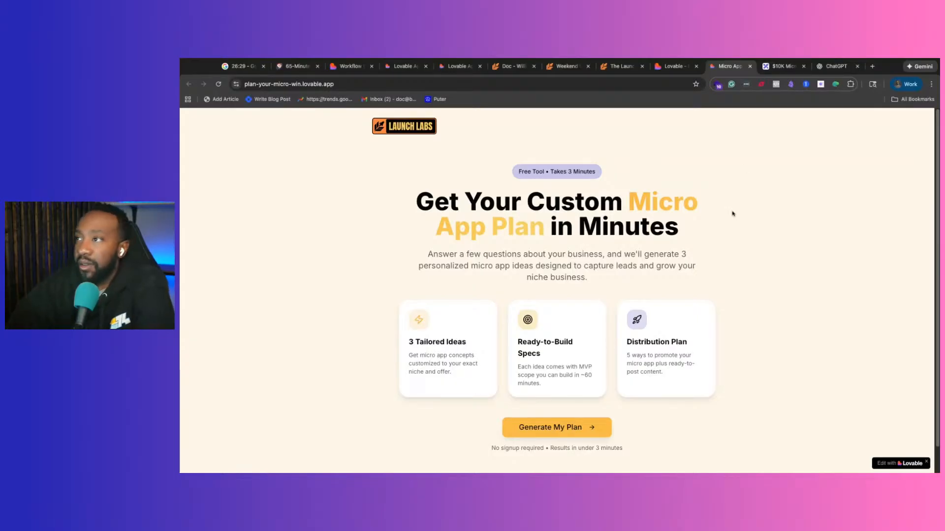
left_click(673, 65)
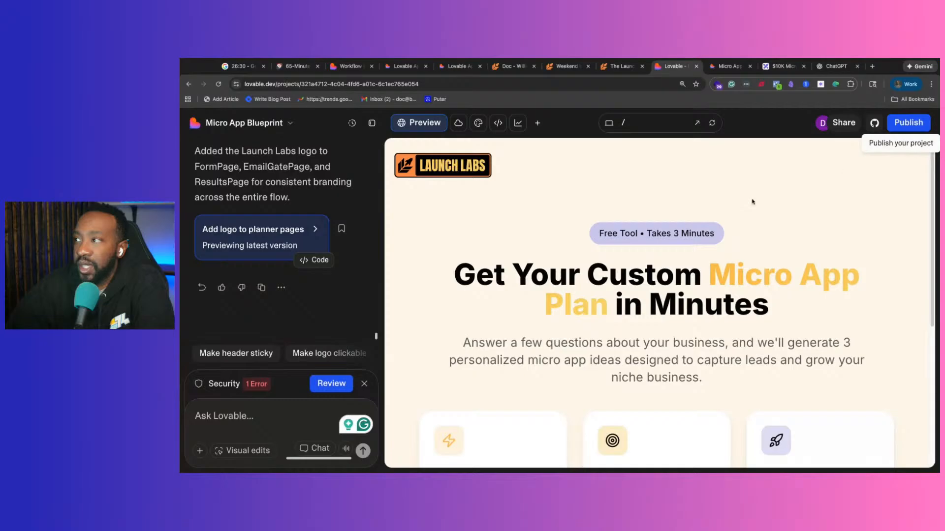
left_click(727, 66)
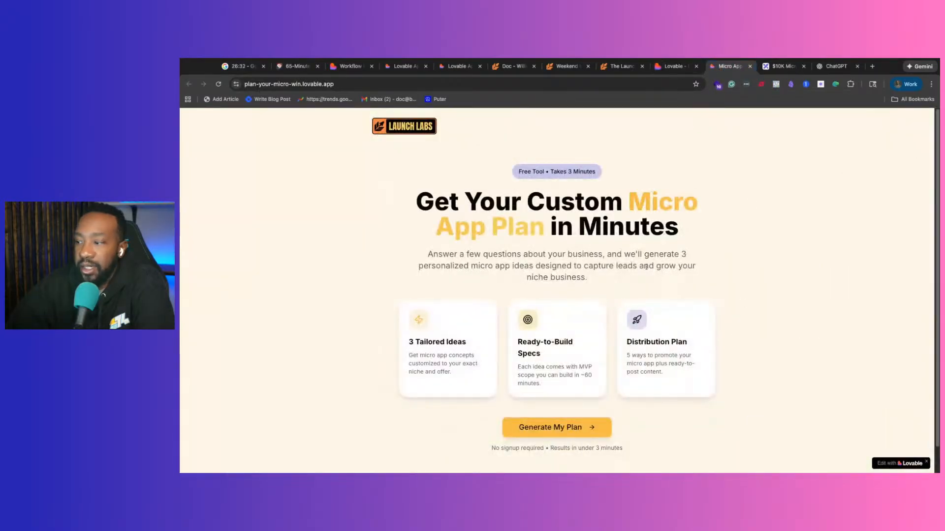
Turn on Hide Lovable badge in the project settings to remove the "Edit with Lovable" badge from the published app.
left_click(674, 66)
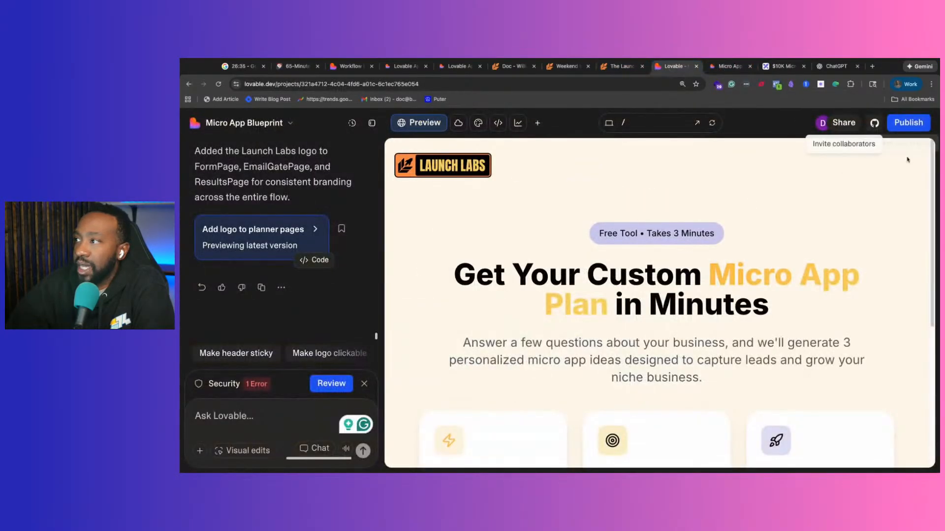
left_click(897, 124)
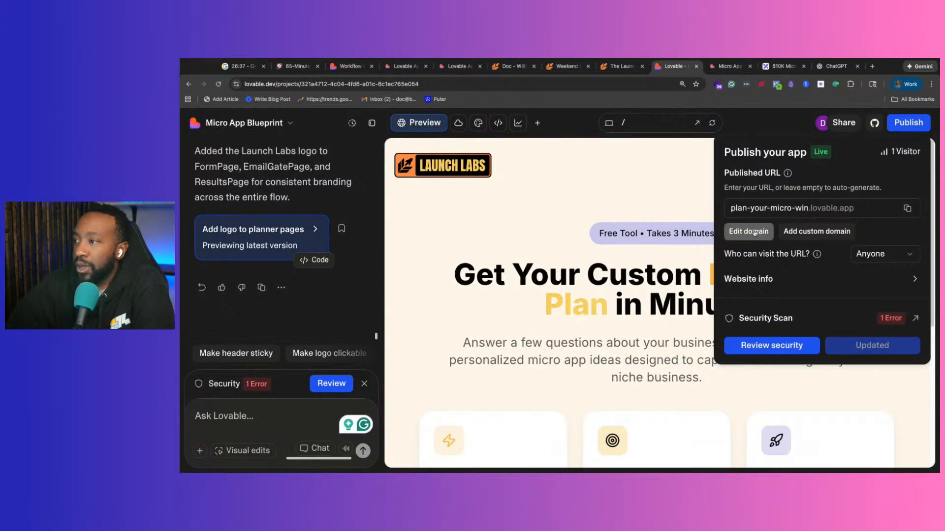
left_click(826, 238)
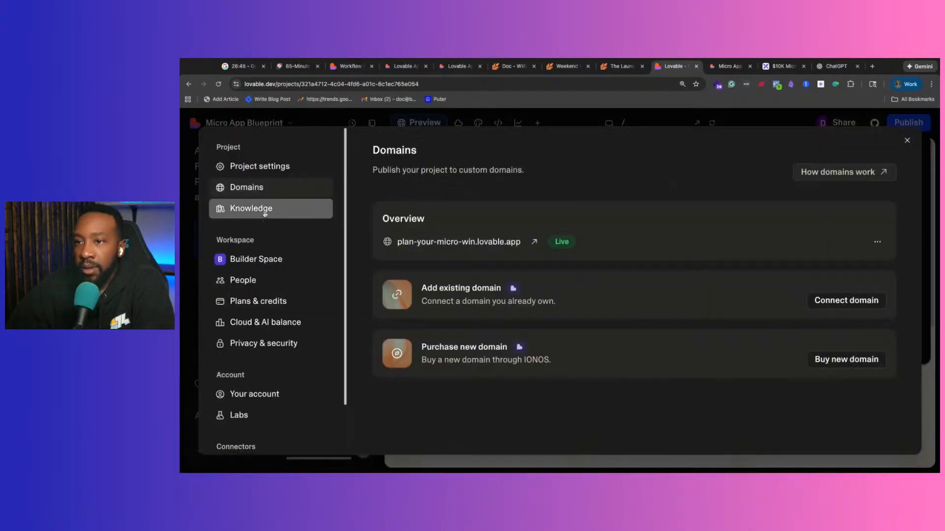
left_click(271, 166)
scroll(679, 243, "down", 10)
scroll(680, 243, "down", 2)
scroll(680, 243, "up", 6)
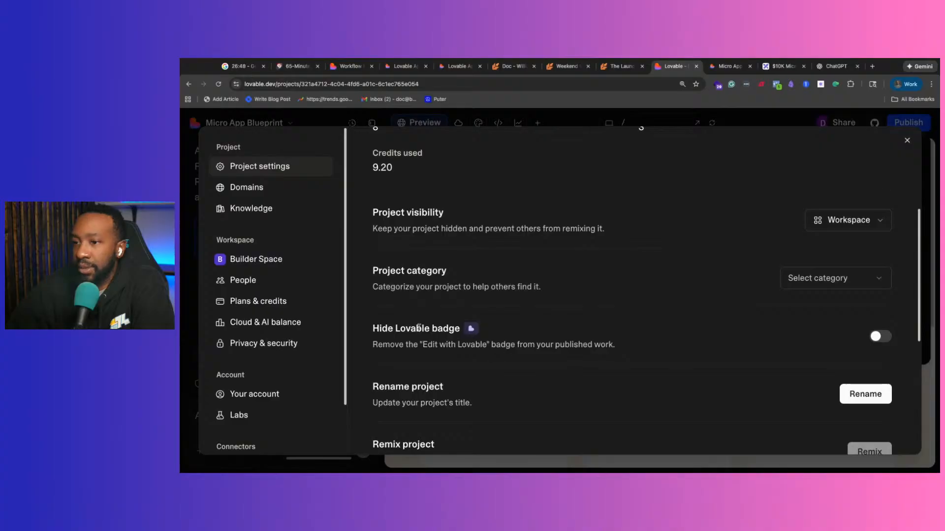
left_click(880, 337)
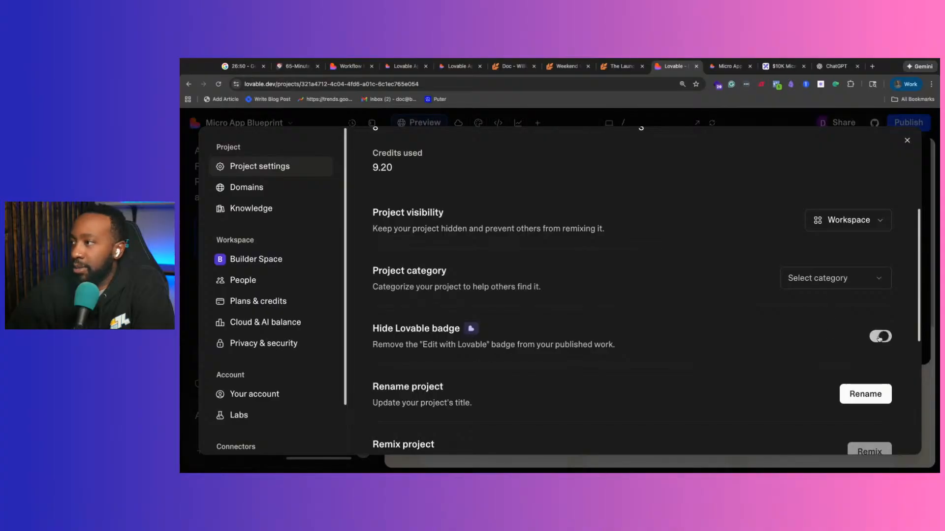
left_click(905, 141)
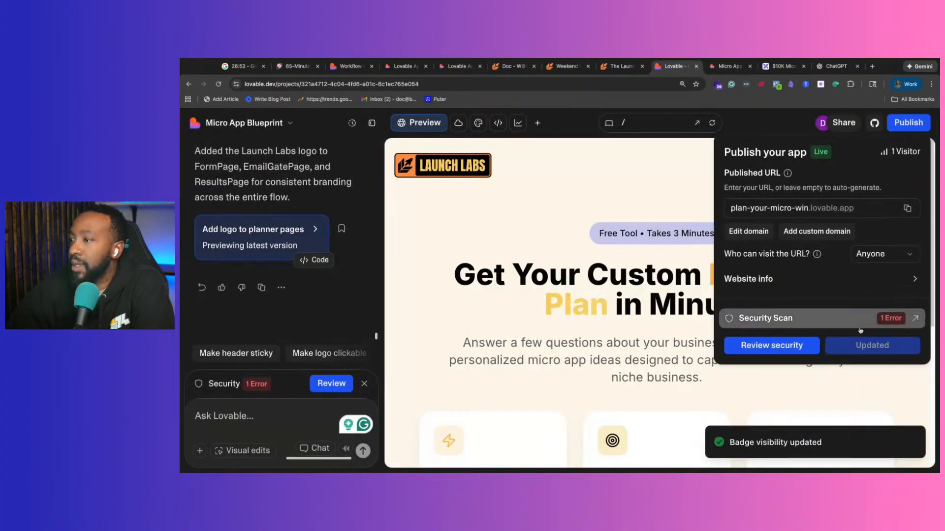
left_click(786, 130)
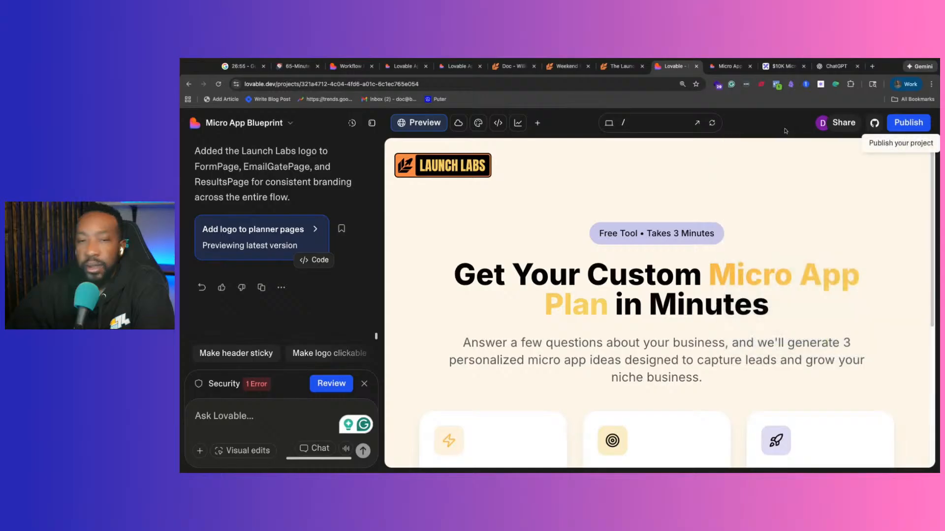
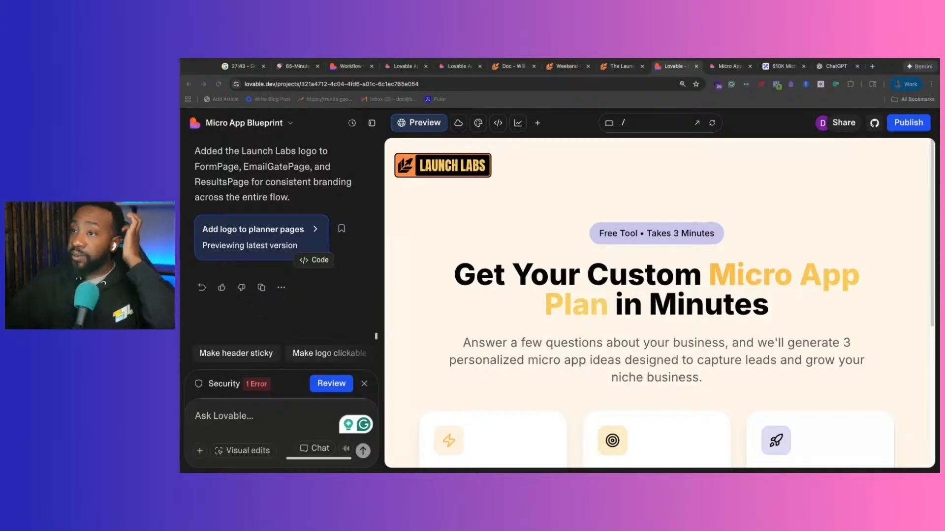
Check the preview's page list and look through the project's source files for the app's pages.
scroll(514, 368, "down", 5)
scroll(584, 352, "up", 5)
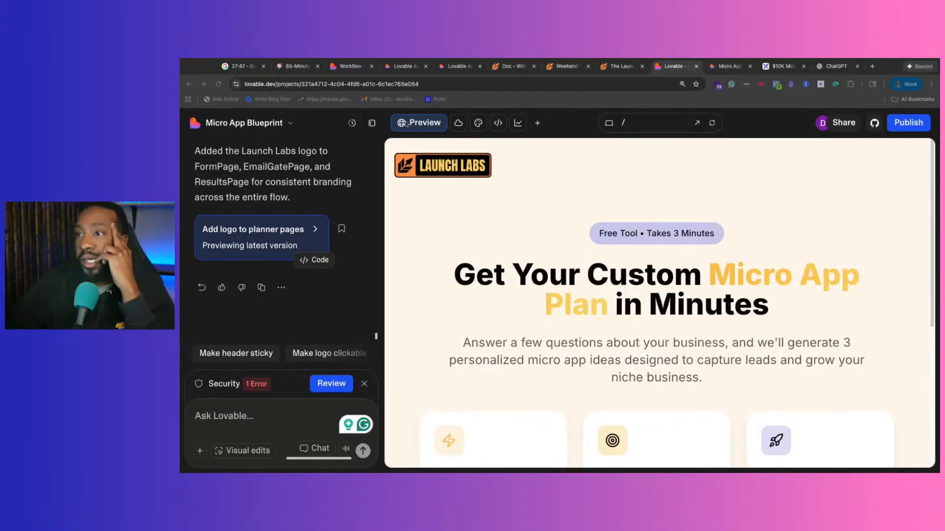
left_click(646, 122)
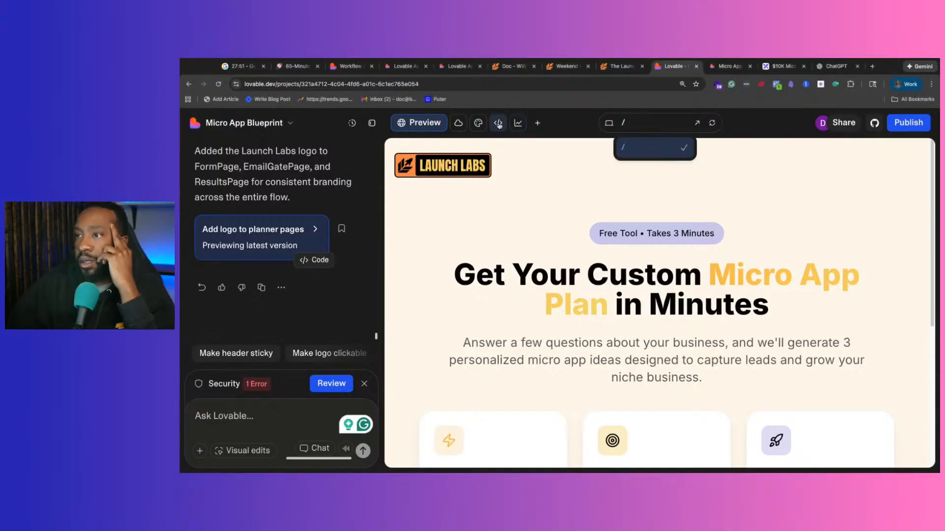
left_click(422, 125)
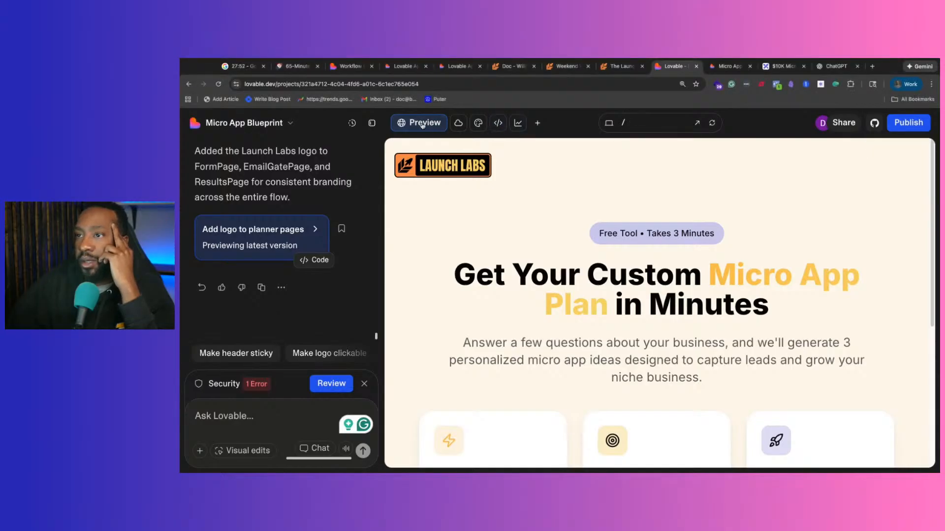
left_click(498, 122)
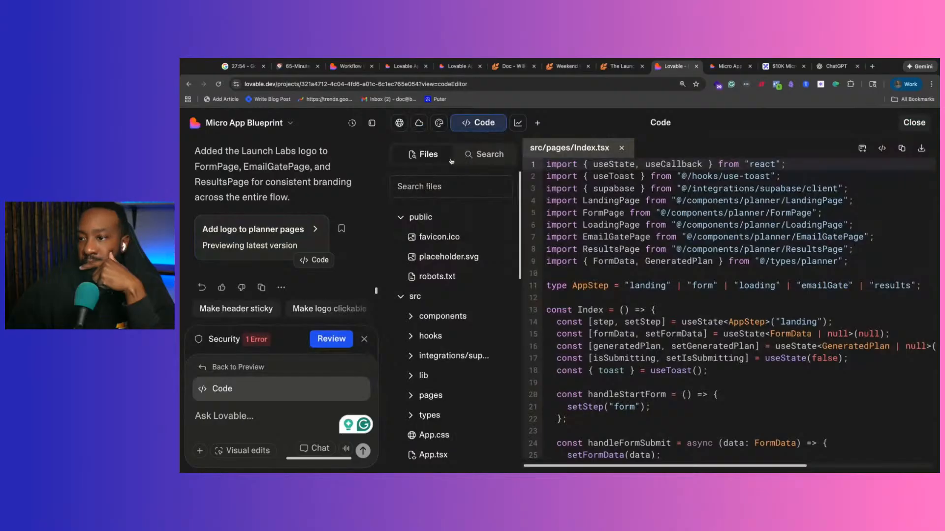
scroll(469, 276, "down", 10)
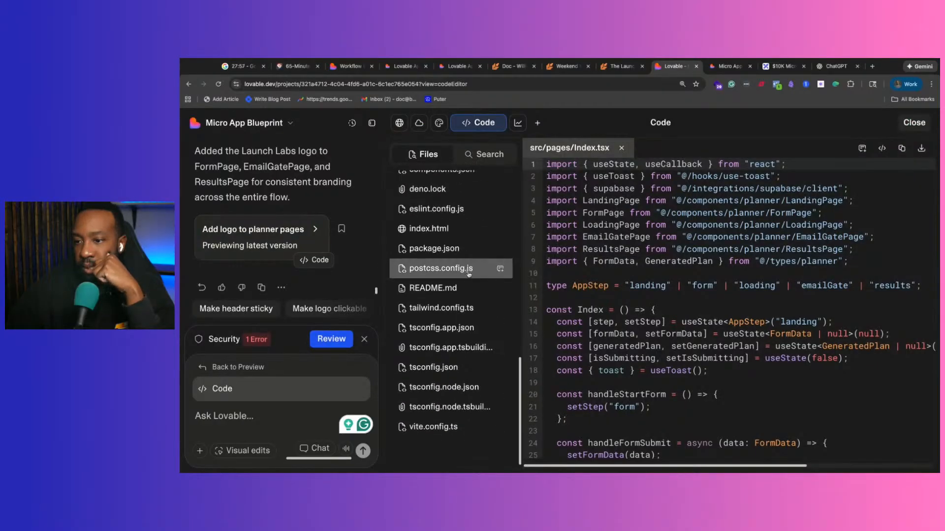
scroll(469, 275, "up", 10)
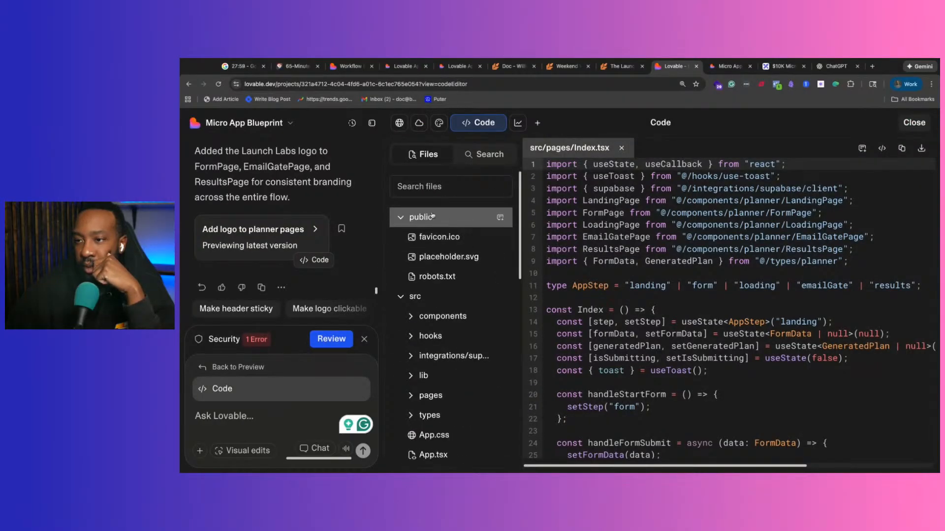
scroll(437, 249, "down", 5)
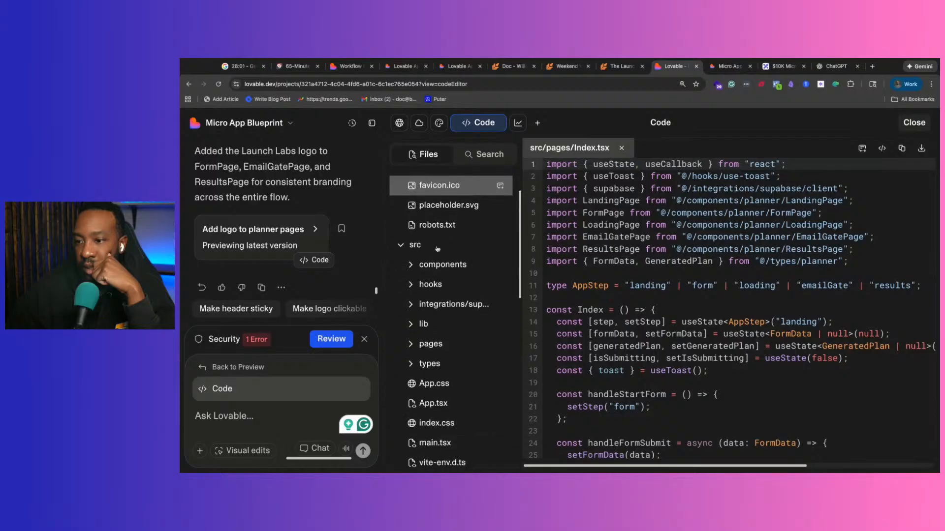
scroll(440, 244, "down", 6)
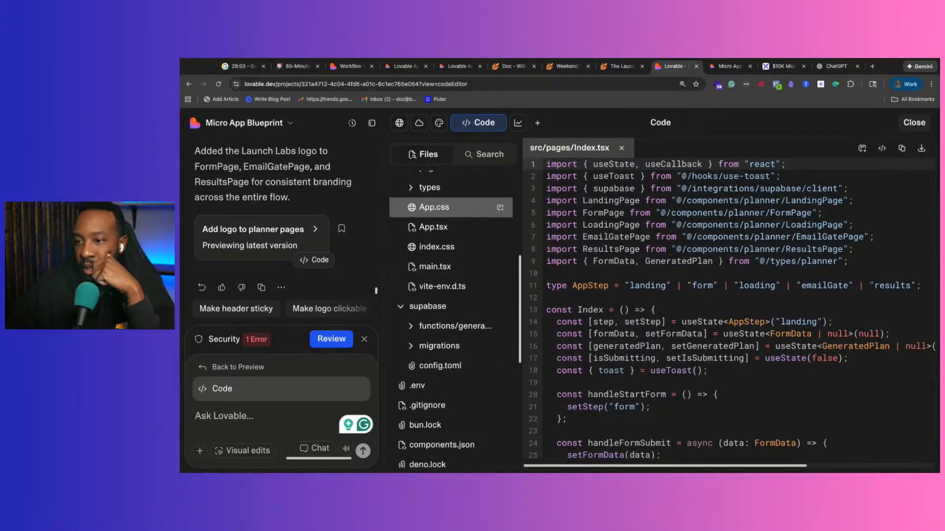
scroll(438, 246, "up", 10)
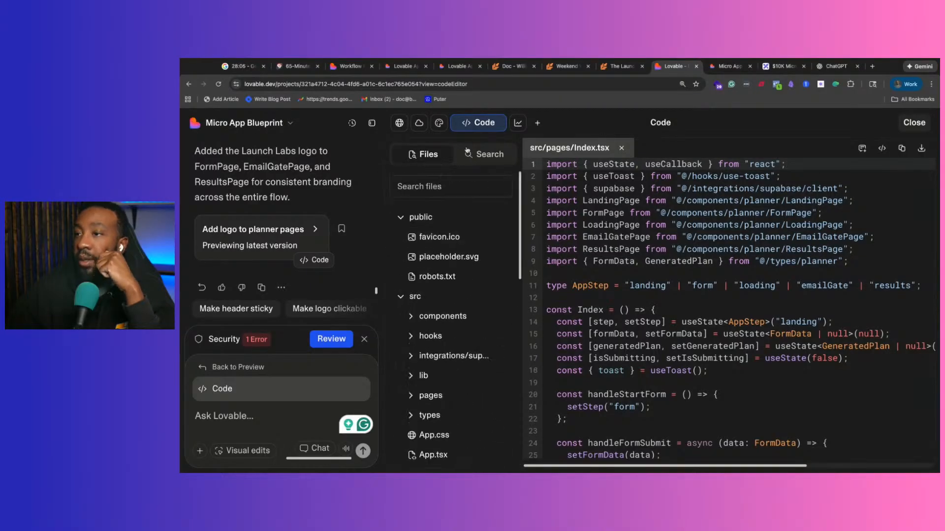
left_click(399, 123)
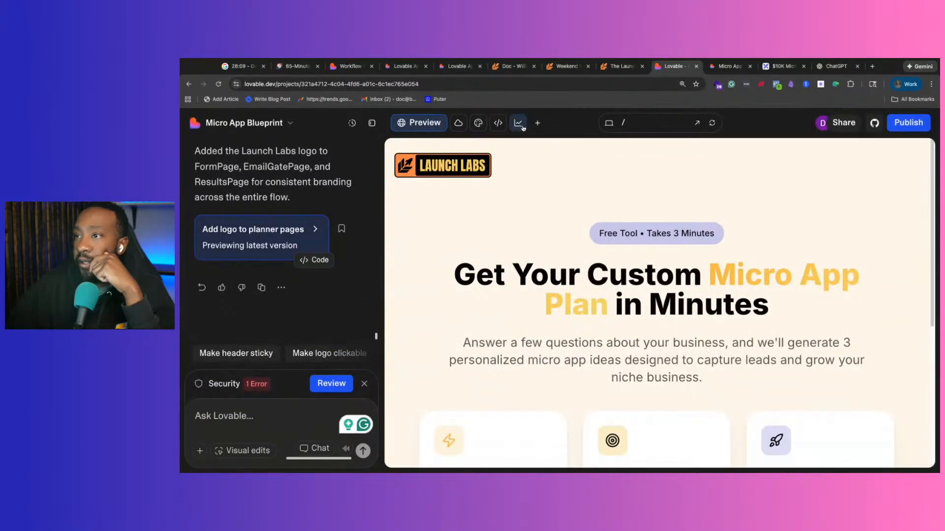
Turn on Chat mode and draft the prompt "navigate to the, well, I guess,".
left_click(315, 448)
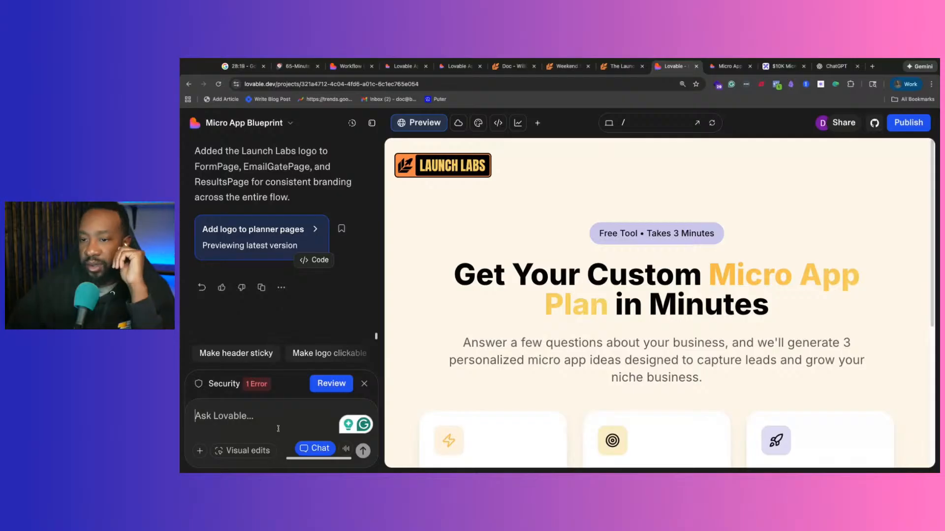
type("navigate to the, well, I guess,")
Start the plan form in the preview, with Service Provider as business type and "Fitness Coaching" as niche.
scroll(609, 364, "down", 5)
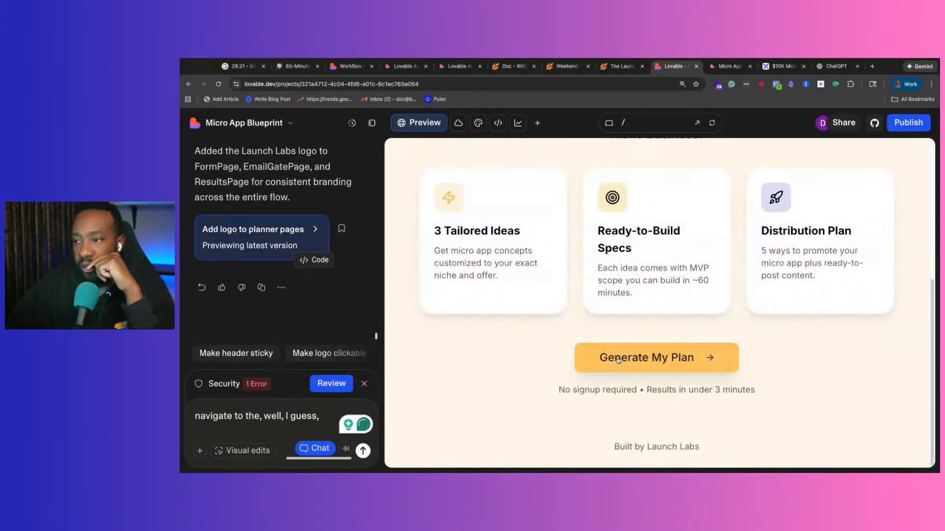
left_click(609, 365)
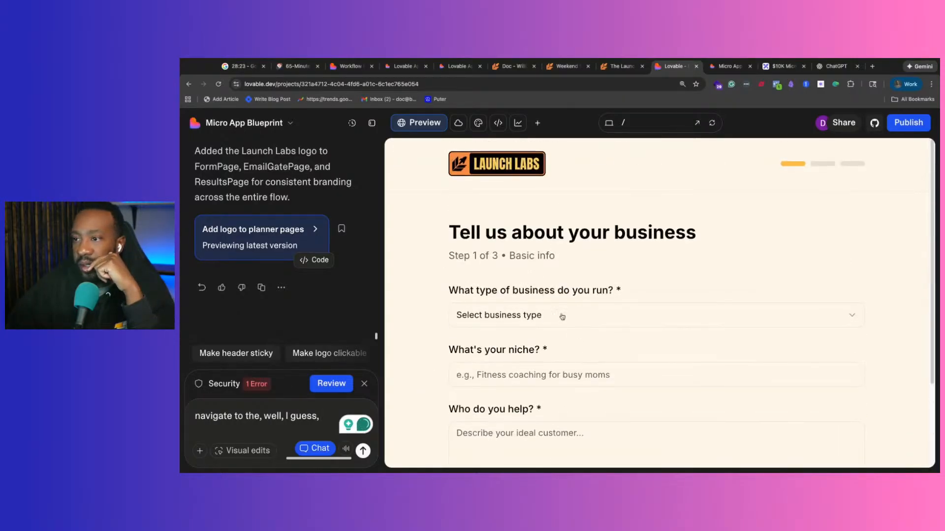
left_click(564, 316)
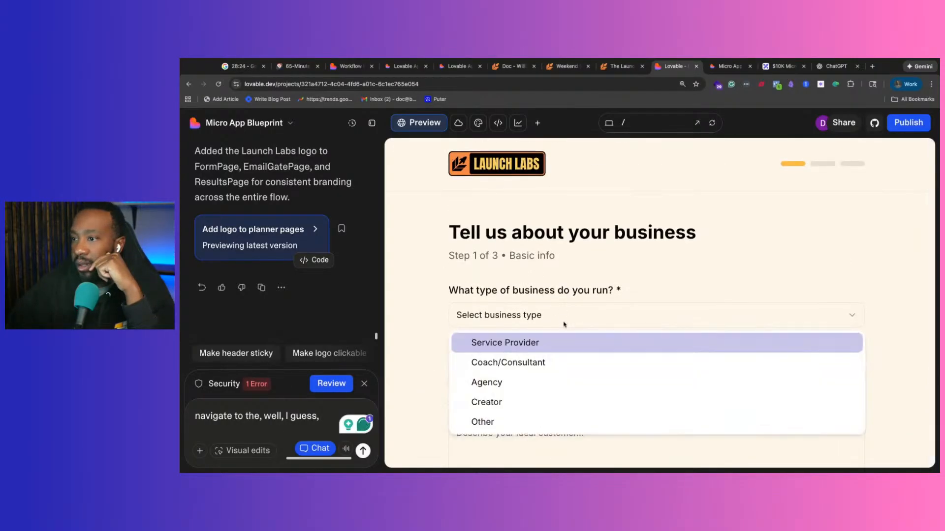
left_click(550, 344)
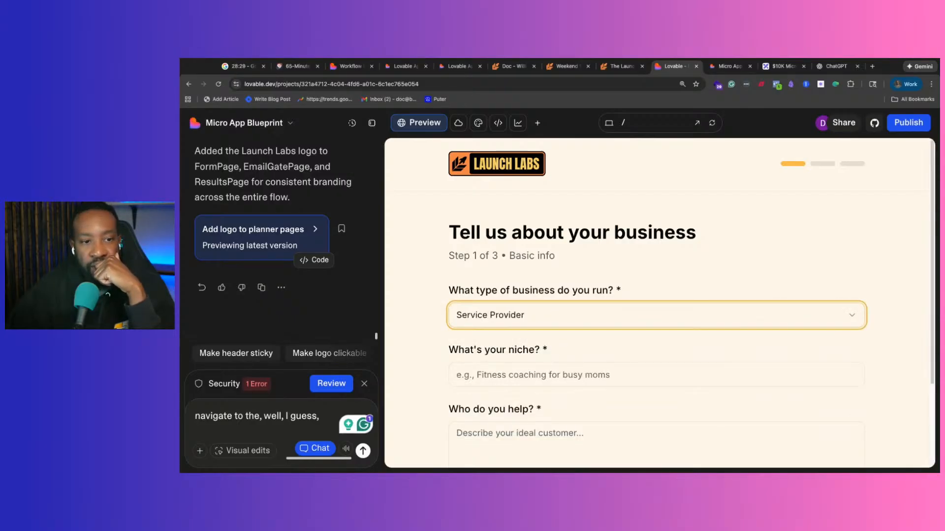
scroll(639, 347, "down", 3)
left_click(555, 265)
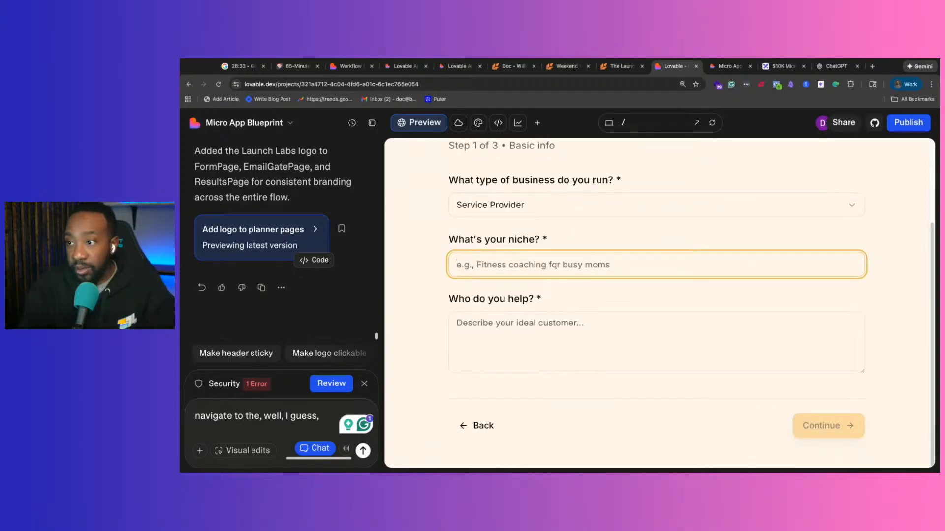
type("Fitness ")
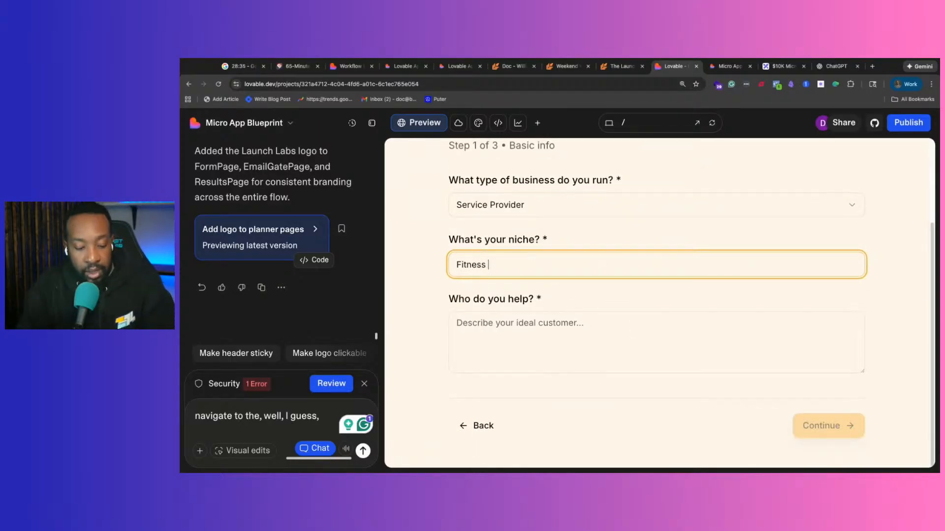
type("Coaching")
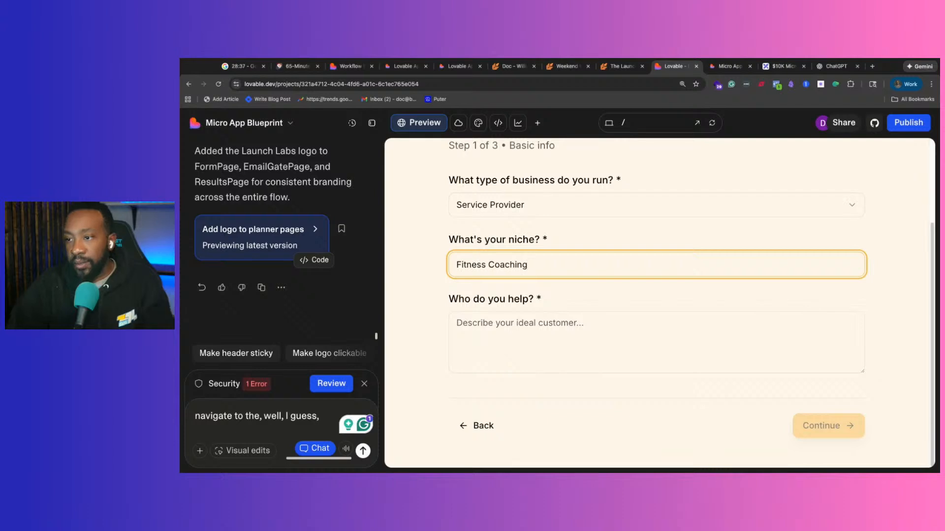
Answer who you help with "I help people with their macros and their general diet." and continue to the offer details.
left_click(604, 315)
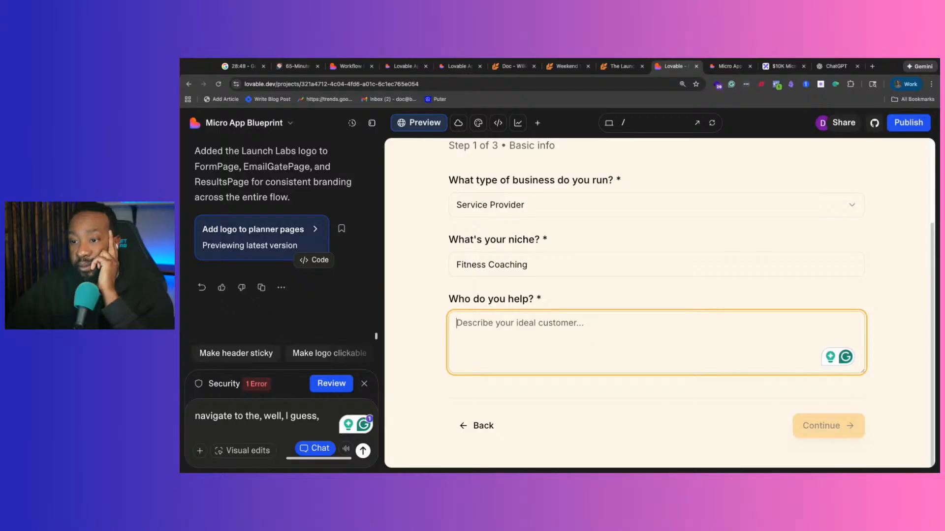
type("I help people with their macros and their general diet.")
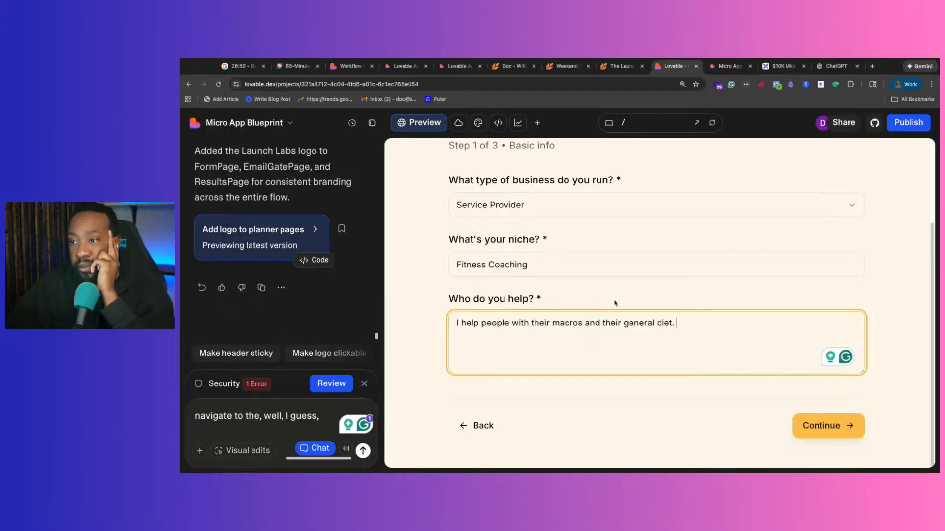
left_click(826, 426)
Enter "eight week transformation" as the primary offer with an average price of 997.
left_click(549, 275)
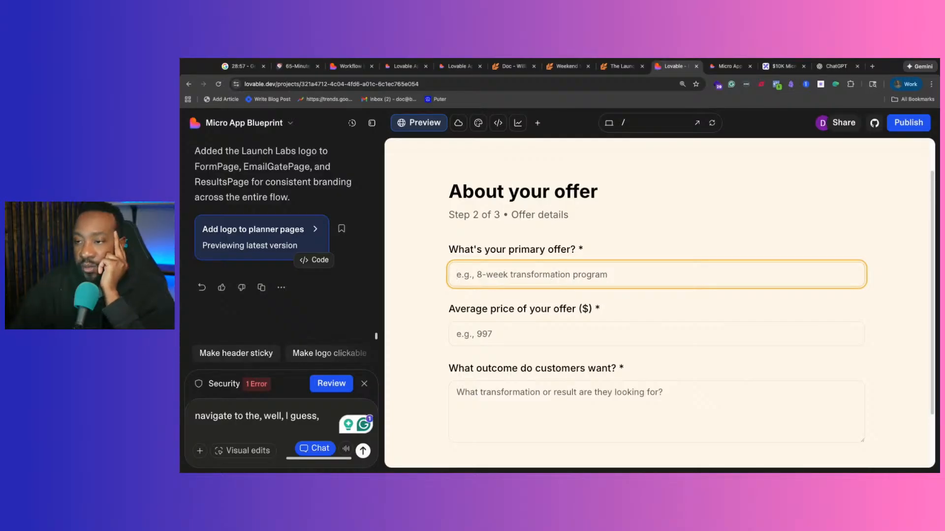
type("eight week transformation.")
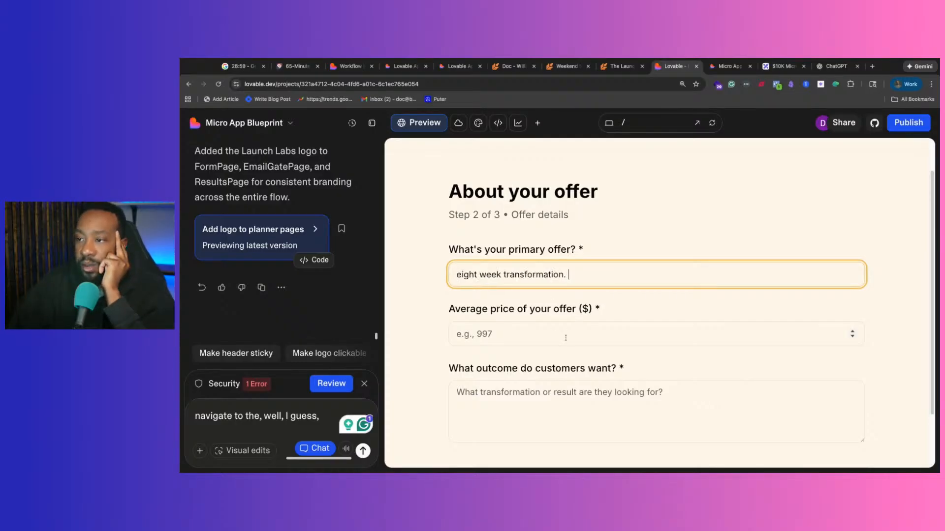
key("BackSpace")
left_click(496, 345)
type("997")
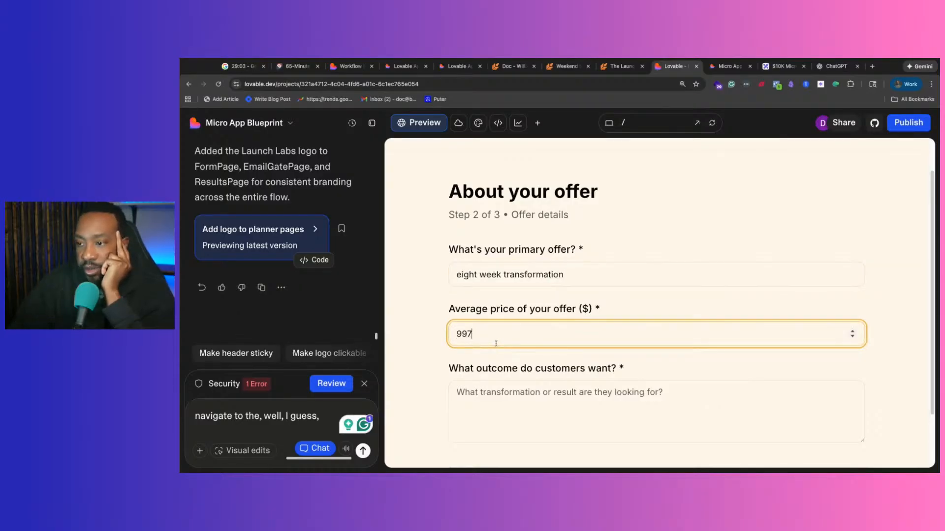
Describe customers feeling better and going from disliking working out to being weekend warriors with family and friends, and continue to the final details.
scroll(506, 352, "down", 2)
left_click(501, 339)
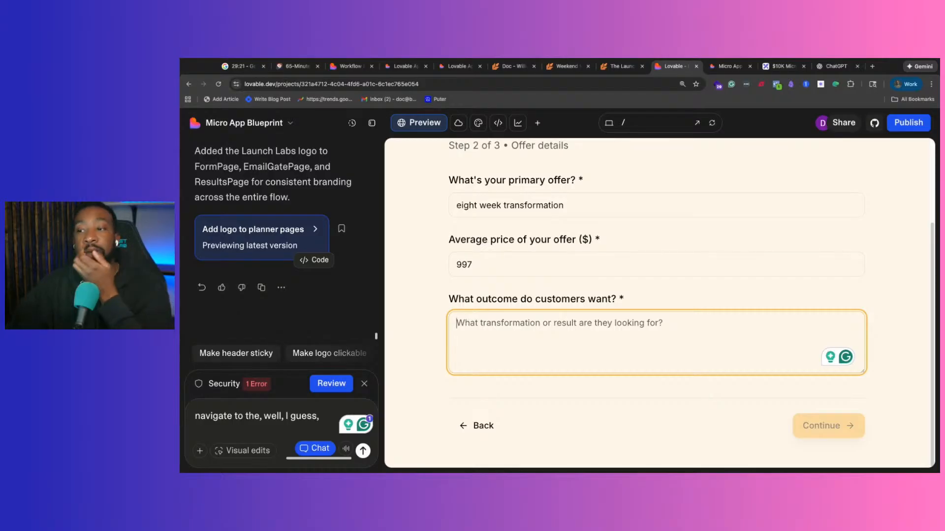
type("my customers will feel better and be ready to take on the world and transition from a person that doesn't like working out to a weekend warrior working out with their family and friends.")
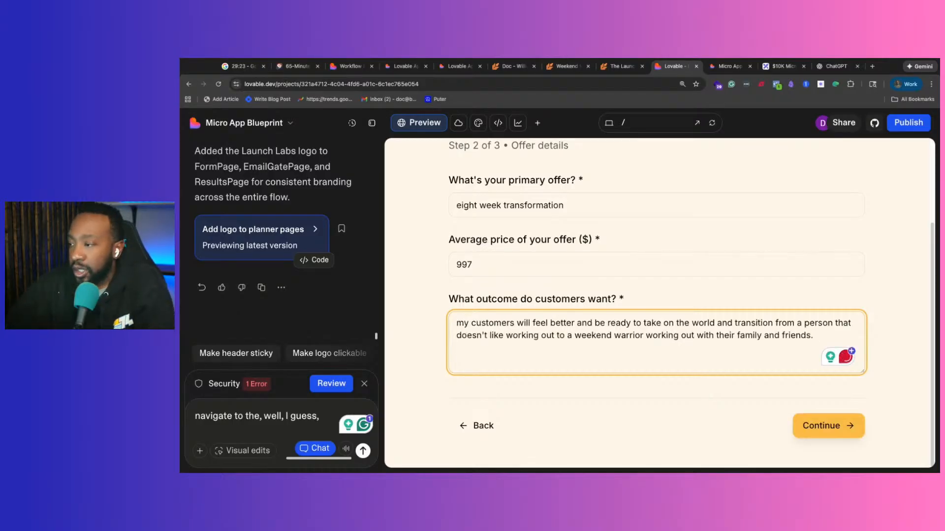
left_click(821, 435)
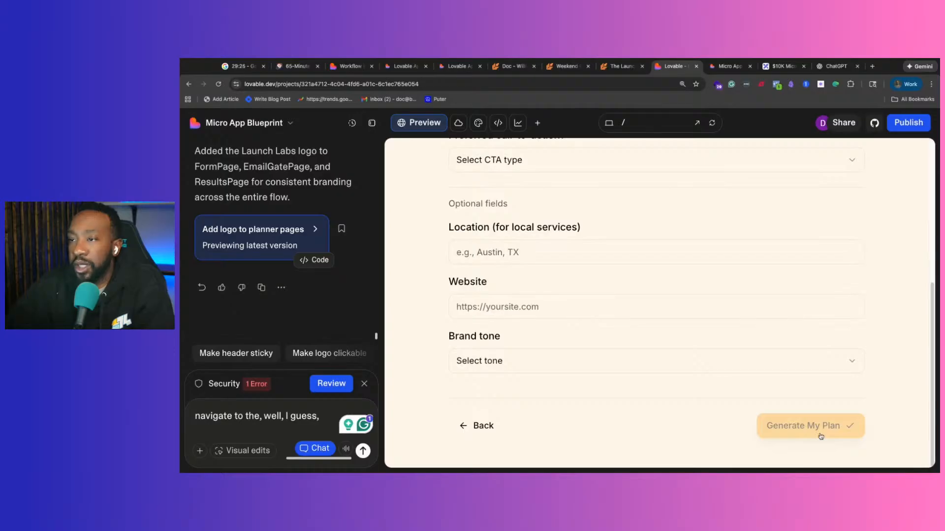
Enter "my customers aren't consistent with working out." as the biggest bottleneck and choose Book a call as the preferred call-to-action.
left_click(514, 323)
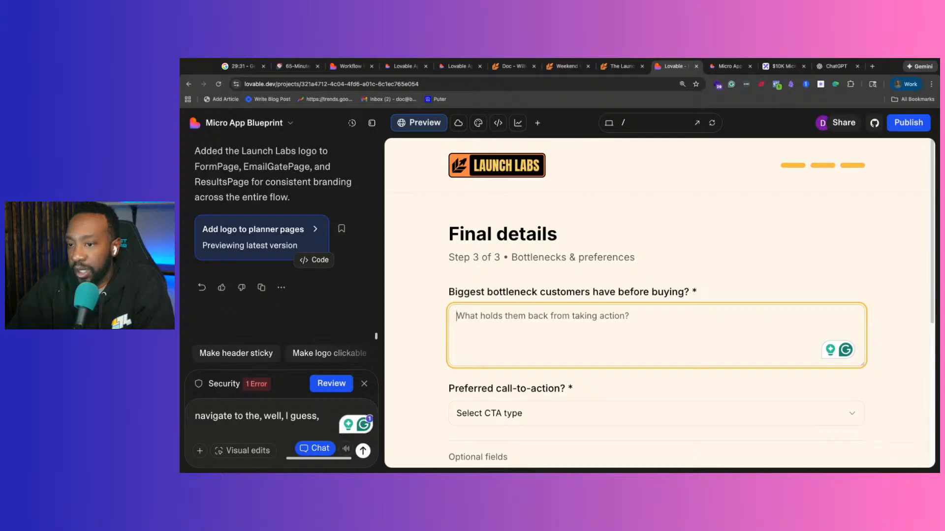
type("my customers aren't consistent with working out.")
scroll(586, 212, "down", 4)
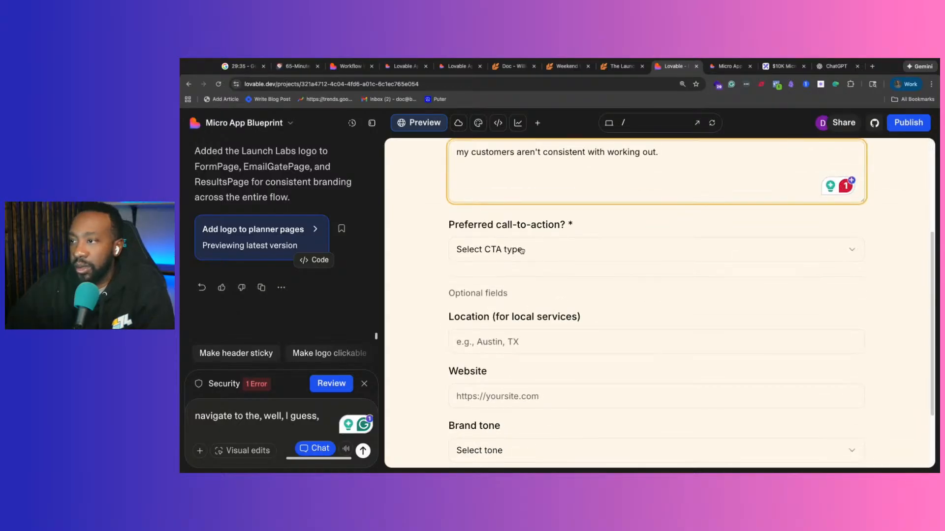
left_click(520, 251)
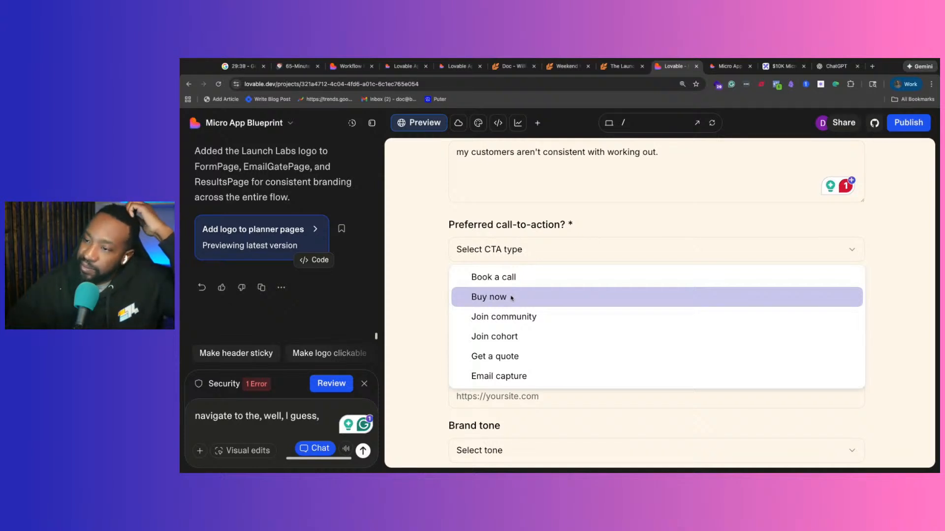
left_click(513, 277)
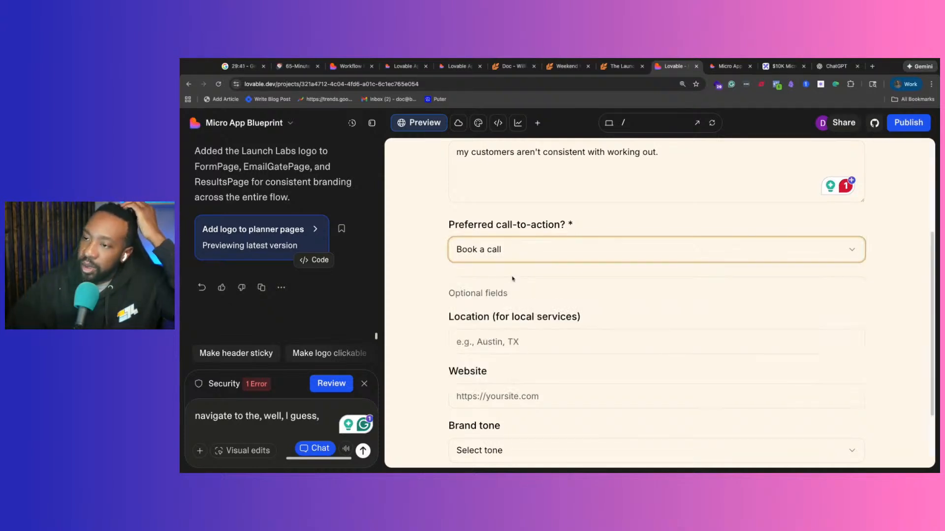
Enter "San Diego." as the optional location for local services.
scroll(494, 290, "down", 2)
left_click(507, 251)
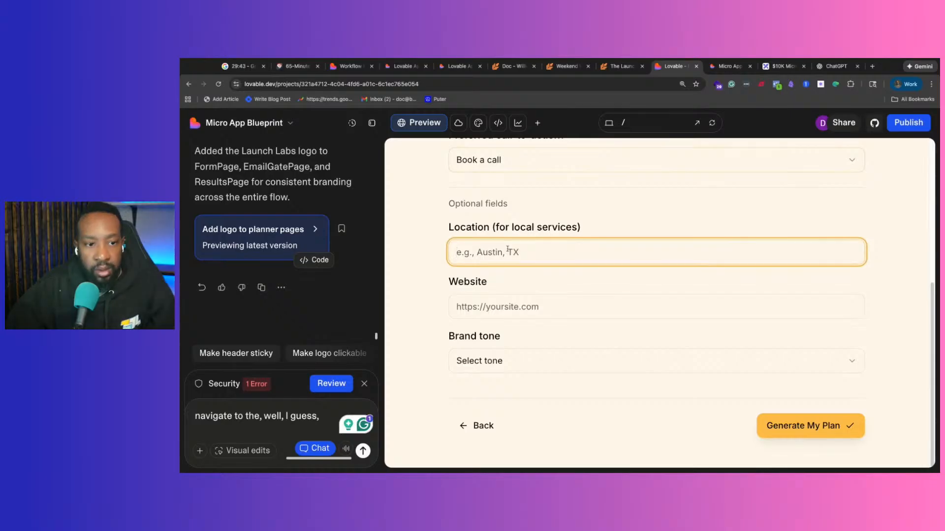
type("Austin")
key("BackSpace")
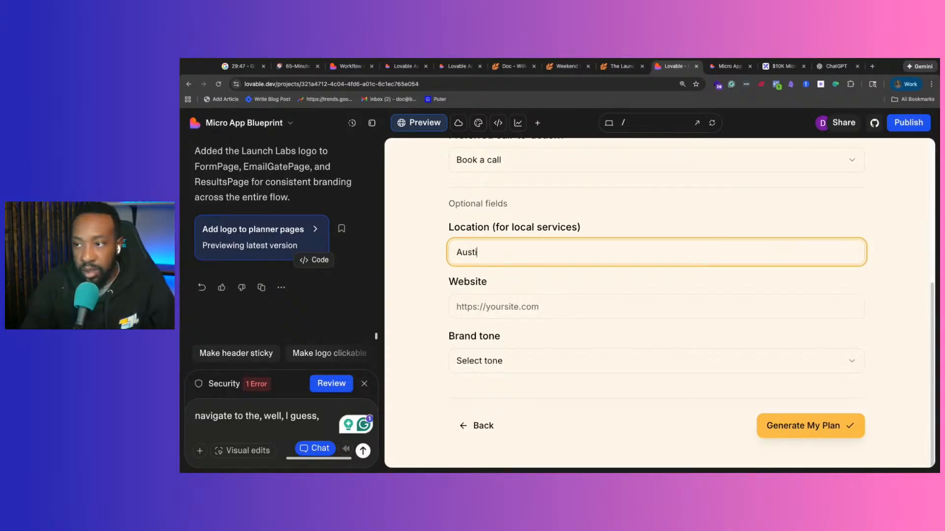
key("BackSpace")
key("BackSpace")
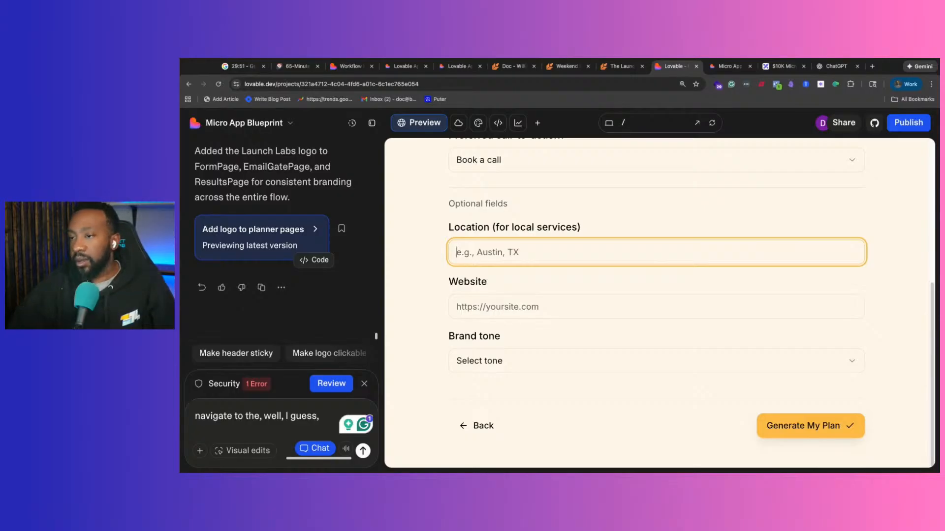
type("San Diego.")
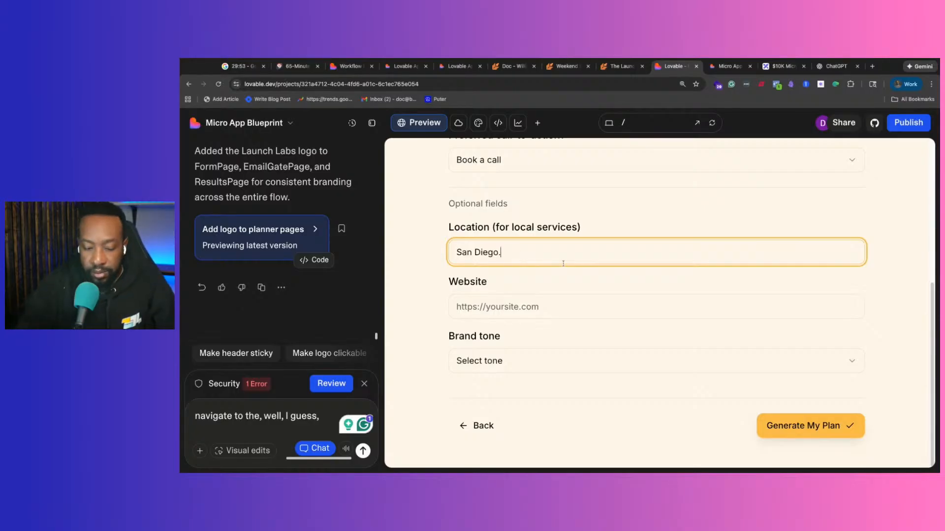
Complete the optional location as "San Diego, CA", choose Friendly as the brand tone, and generate the plan.
type(" CA")
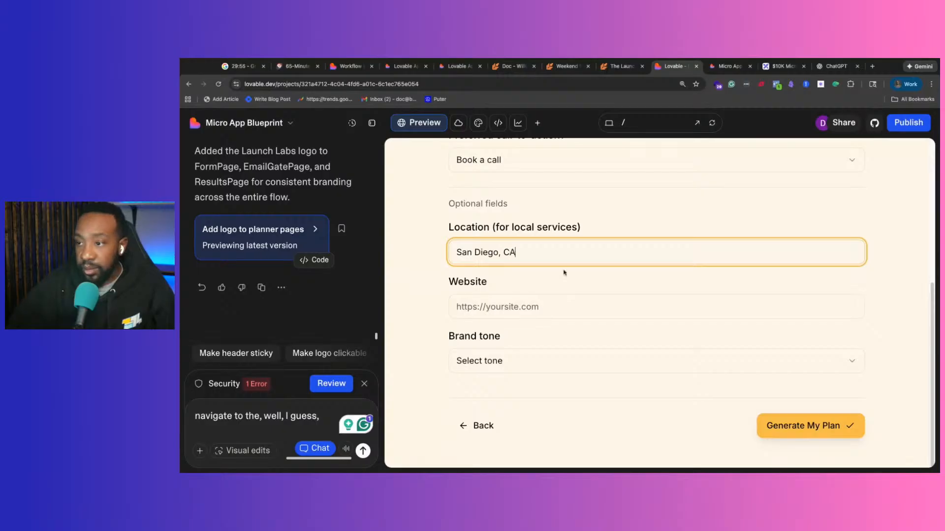
left_click(485, 371)
left_click(497, 409)
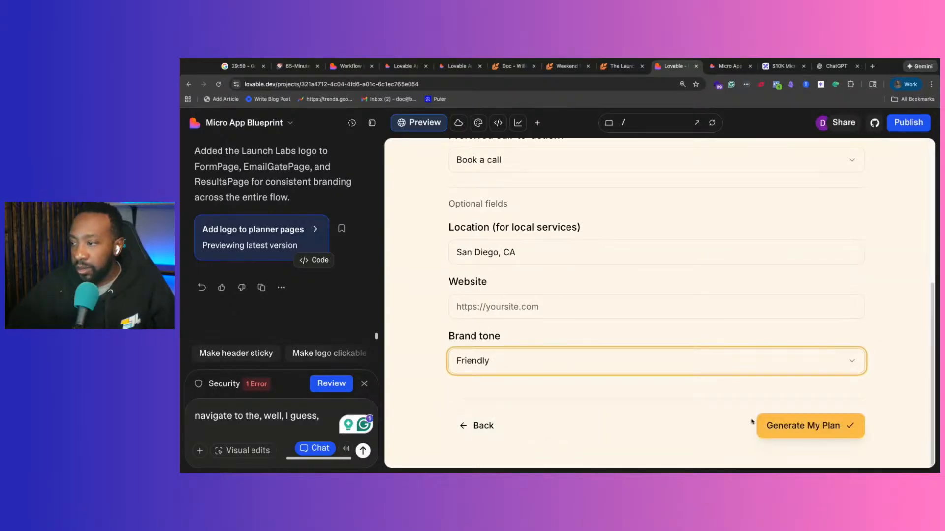
left_click(770, 427)
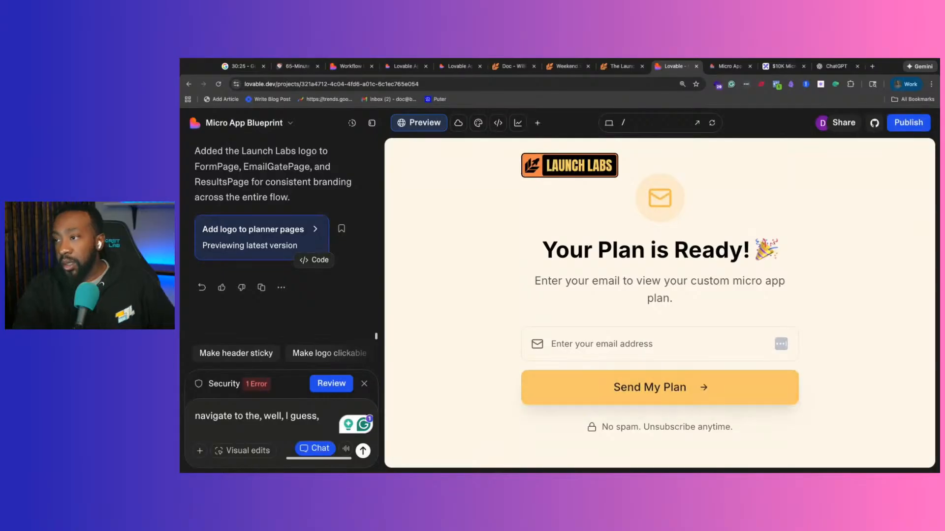
Fill in the email address and submit it to open the custom micro app plan.
left_click(669, 344)
left_click(611, 365)
left_click(639, 394)
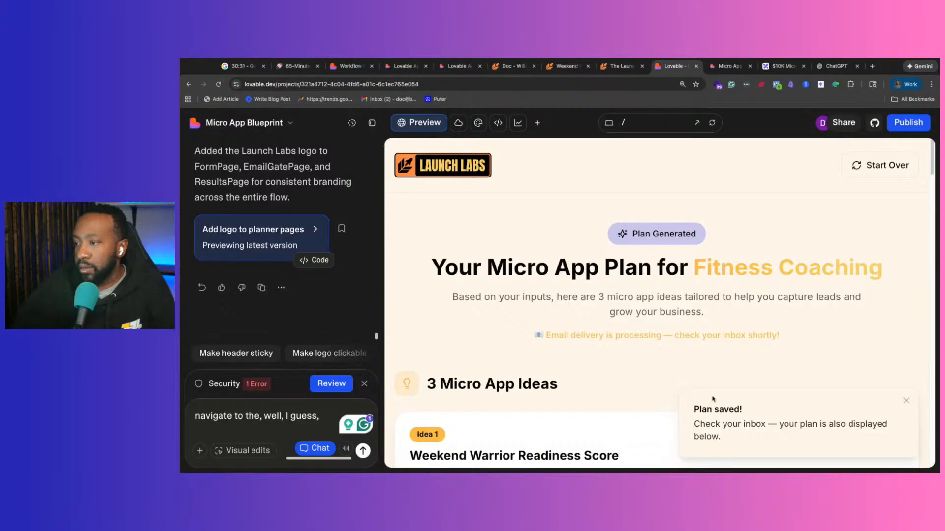
Review the generated fitness coaching plan from its heading through the micro app ideas to the closing section.
scroll(610, 364, "down", 2)
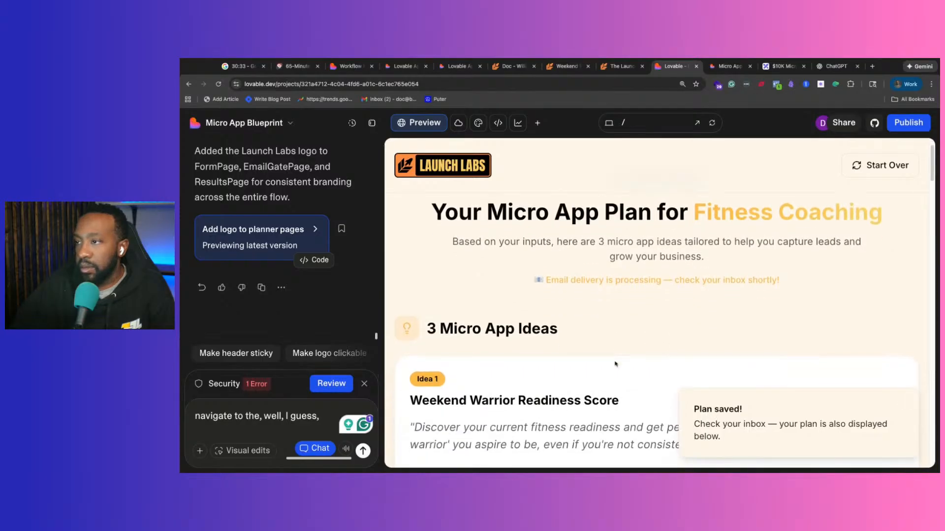
scroll(609, 357, "up", 2)
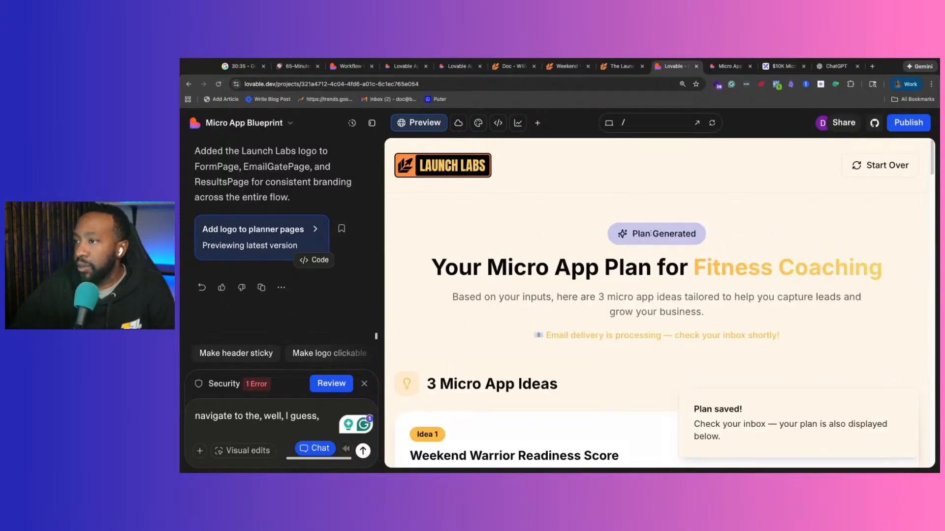
scroll(651, 234, "down", 10)
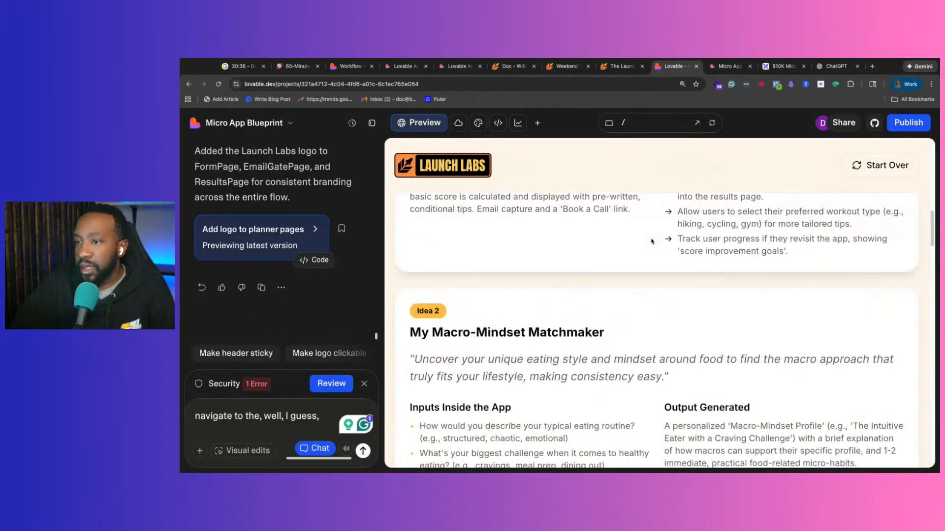
scroll(653, 241, "up", 2)
scroll(655, 242, "down", 10)
scroll(654, 241, "down", 15)
scroll(654, 240, "down", 1)
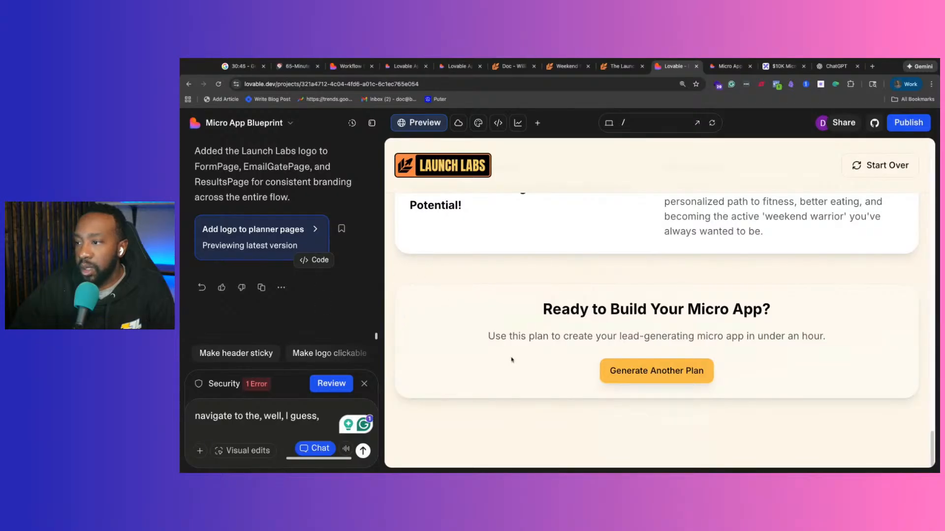
Open visual edits and select the description text under the "Ready to Build Your Micro App?" heading for replacement.
left_click(478, 123)
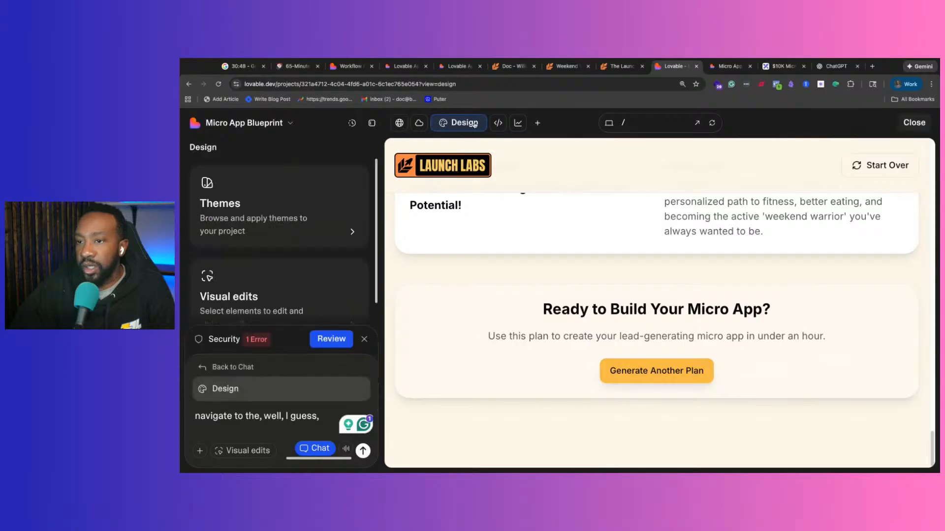
left_click(314, 285)
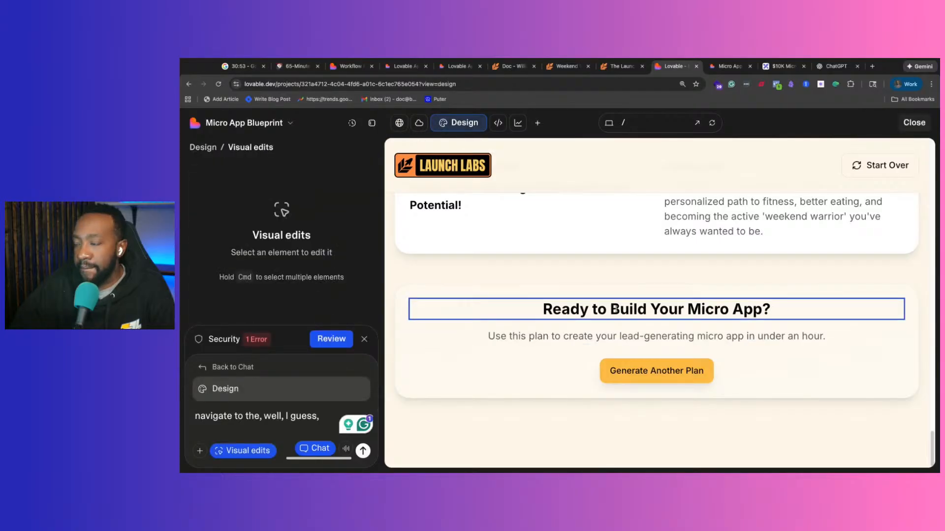
left_click(590, 336)
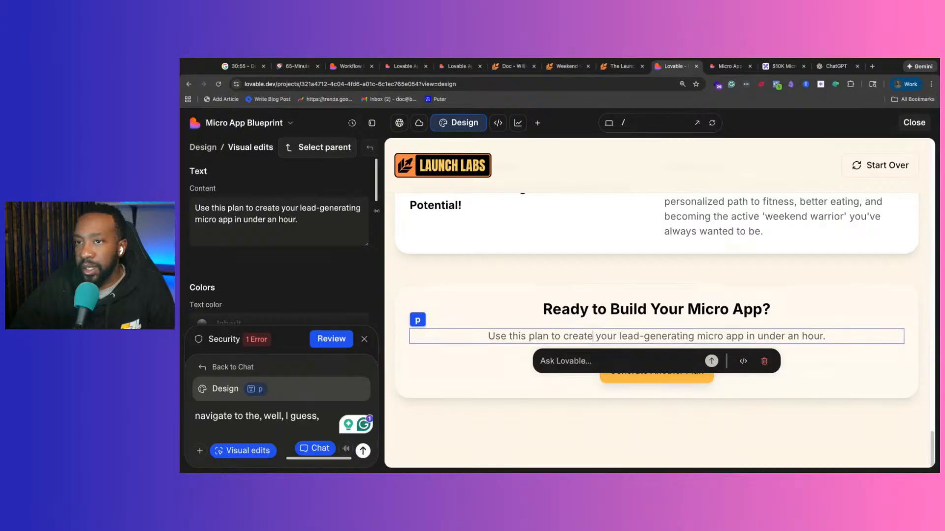
triple_click(296, 219)
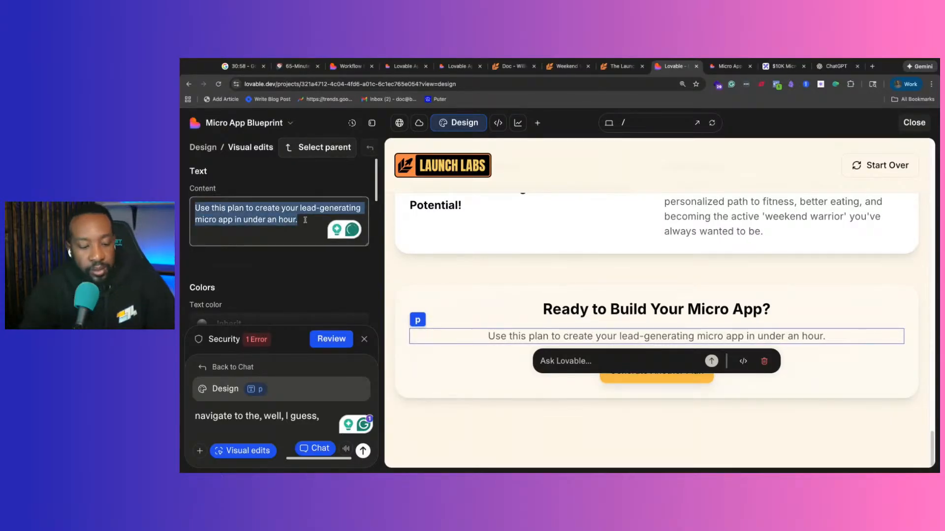
type("Start")
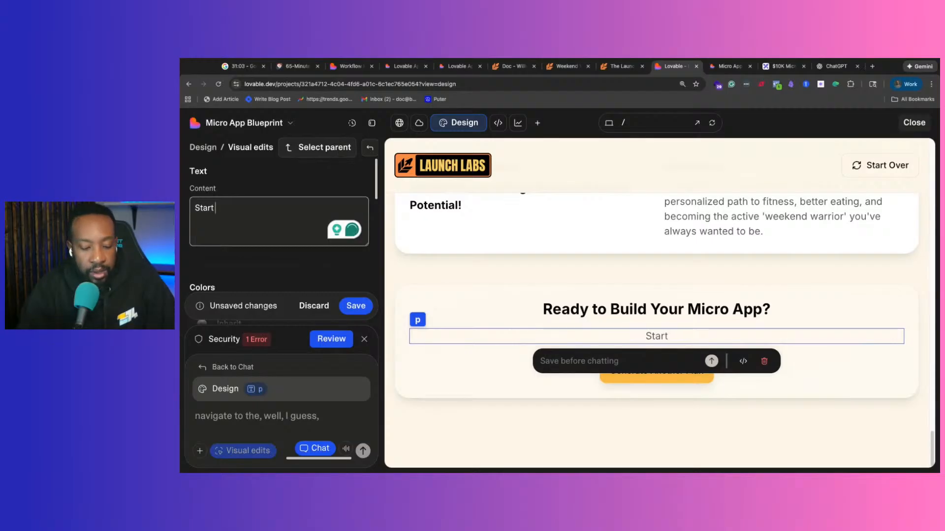
type(" Buildi")
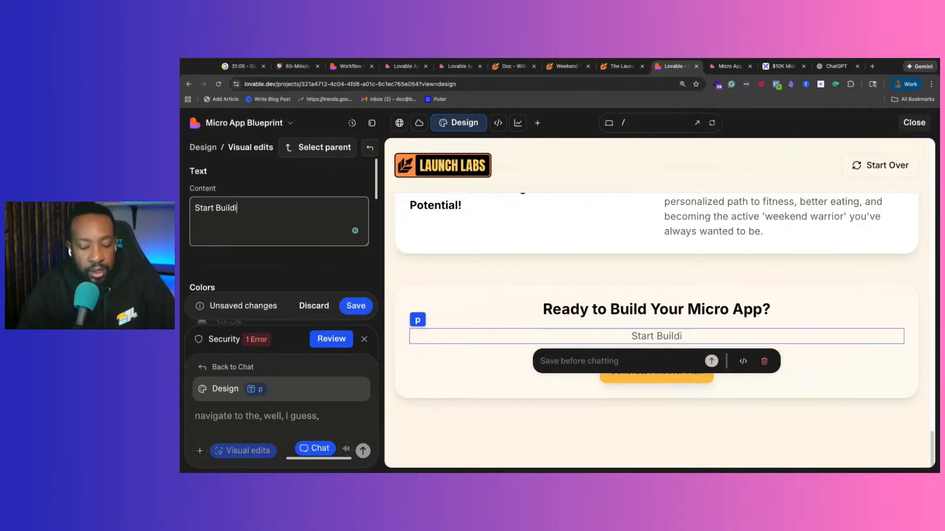
type("ngYourM")
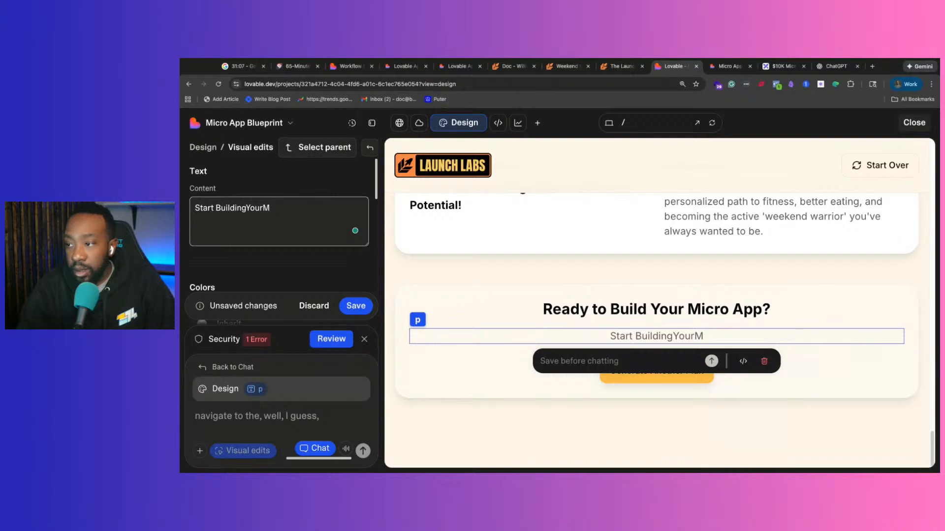
type("icroA")
type("I")
key("BackSpace")
key("BackSpace")
type("A")
key("BackSpace")
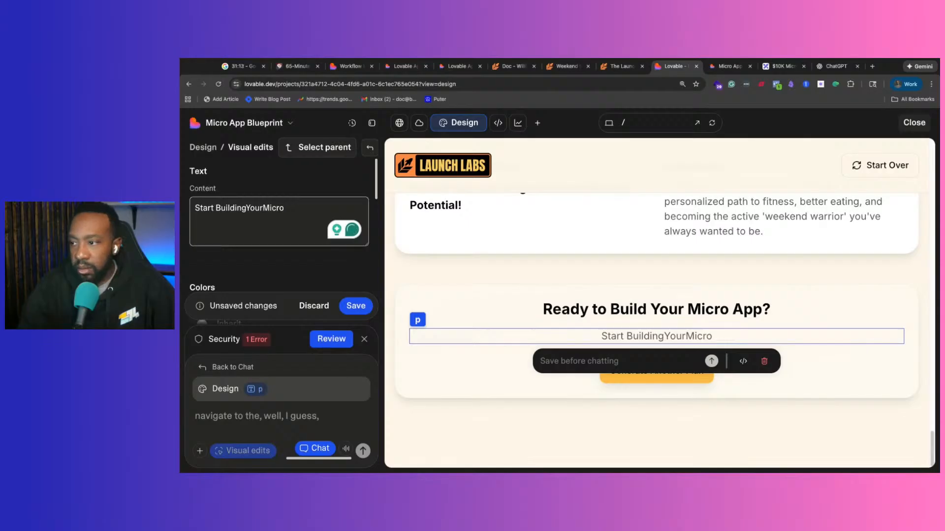
type("jfjfjjff")
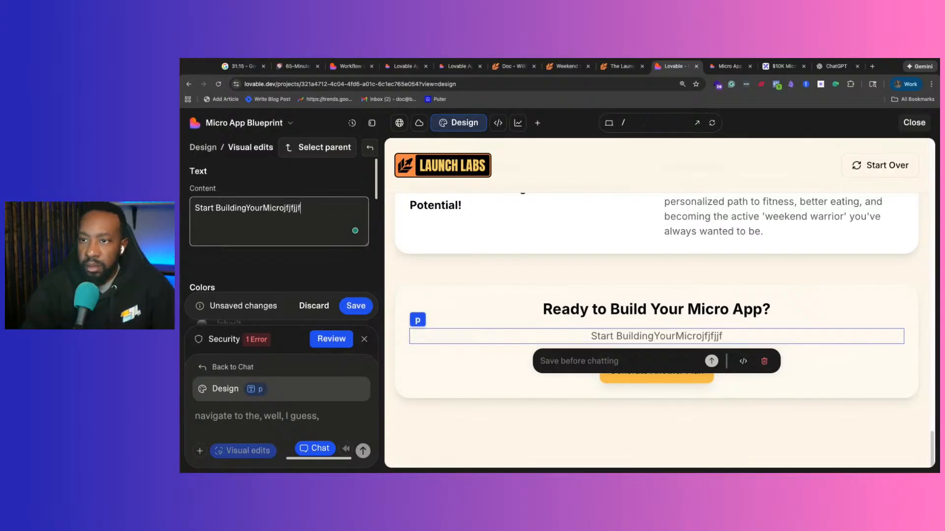
key("BackSpace")
key("BackSpace")
key("BackSpace")
key("BackSpace")
key("BackSpace")
key("BackSpace")
key("BackSpace")
key("BackSpace")
key("BackSpace")
key("BackSpace")
key("BackSpace")
key("BackSpace")
key("BackSpace")
key("BackSpace")
key("BackSpace")
key("BackSpace")
key("BackSpace")
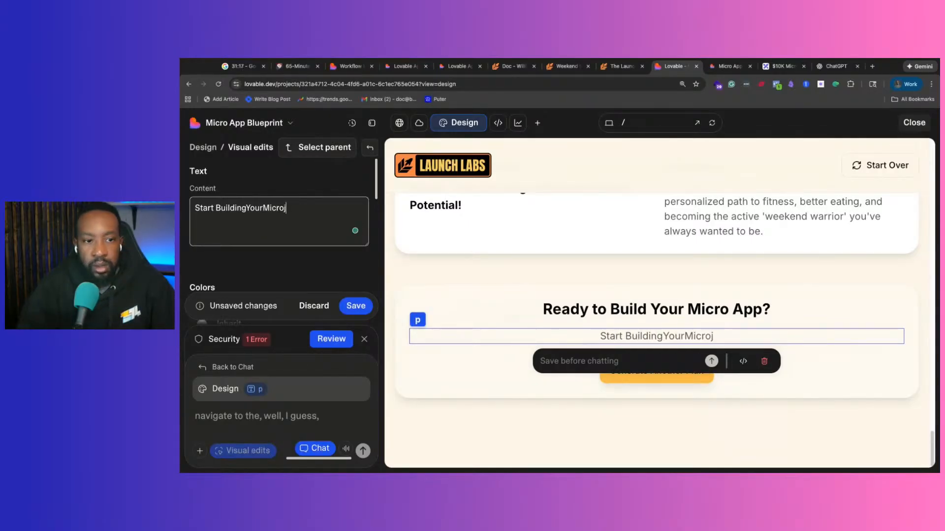
key("BackSpace")
key("BackSpace")
key("BackSpace")
key("BackSpace")
key("BackSpace")
key("BackSpace")
key("BackSpace")
key("BackSpace")
key("BackSpace")
key("BackSpace")
key("BackSpace")
key("BackSpace")
key("BackSpace")
key("BackSpace")
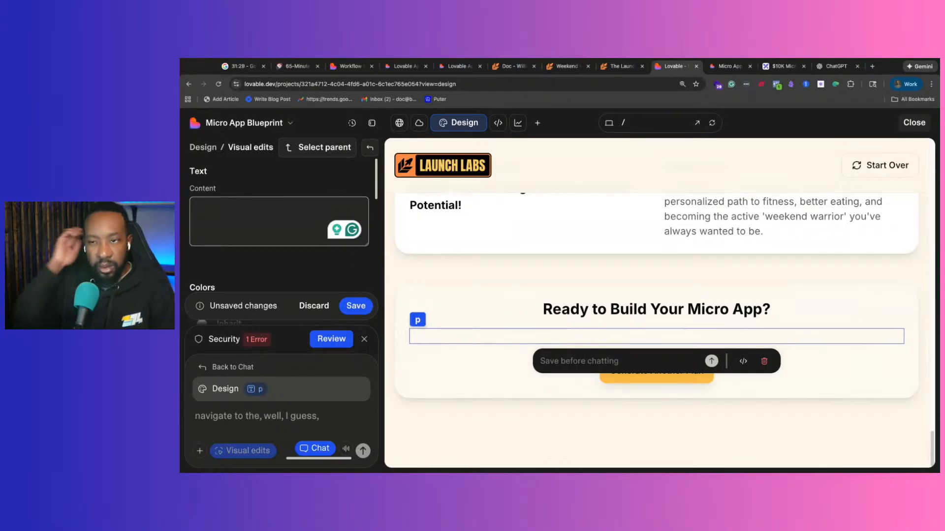
Set the closing section's description to "Start building your micro app today with expert help." and save the edit.
type("Start building your micro app today with expert help.")
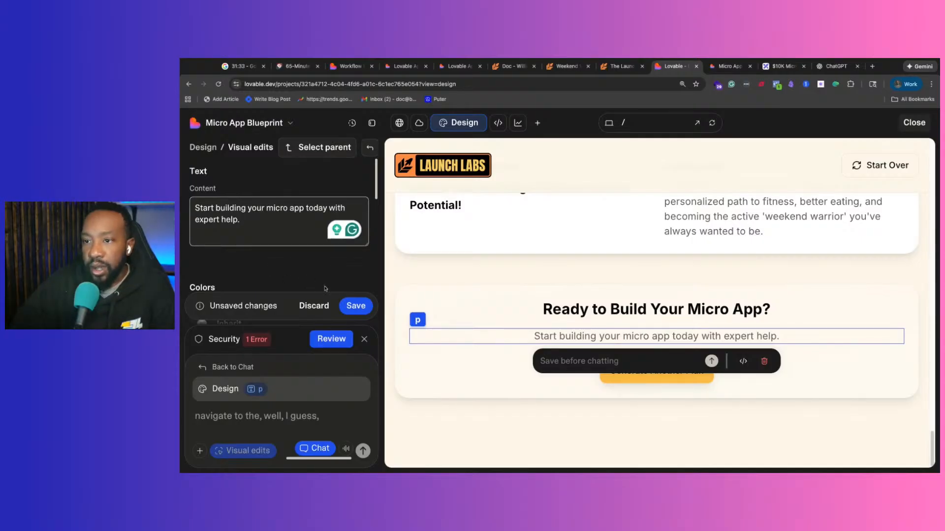
left_click(361, 306)
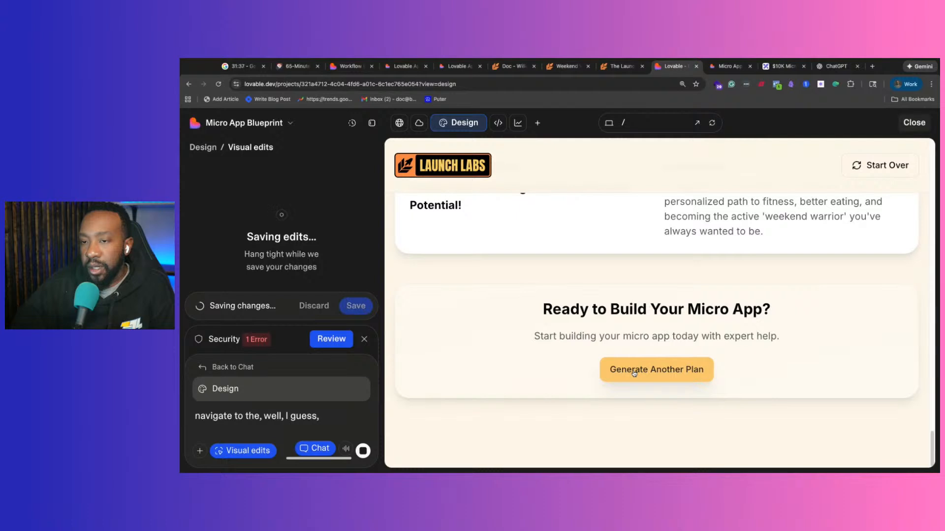
Try to edit the Generate Another Plan button through visual edits.
left_click(612, 379)
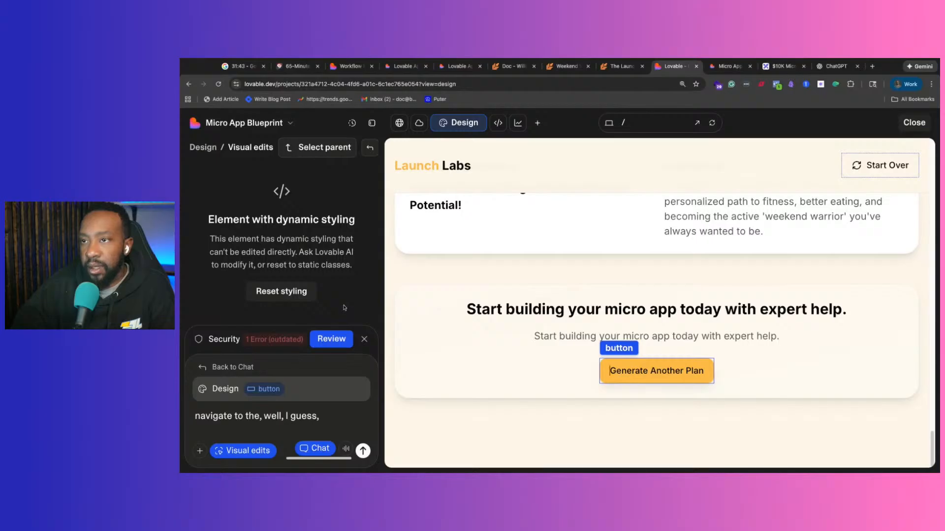
left_click(461, 123)
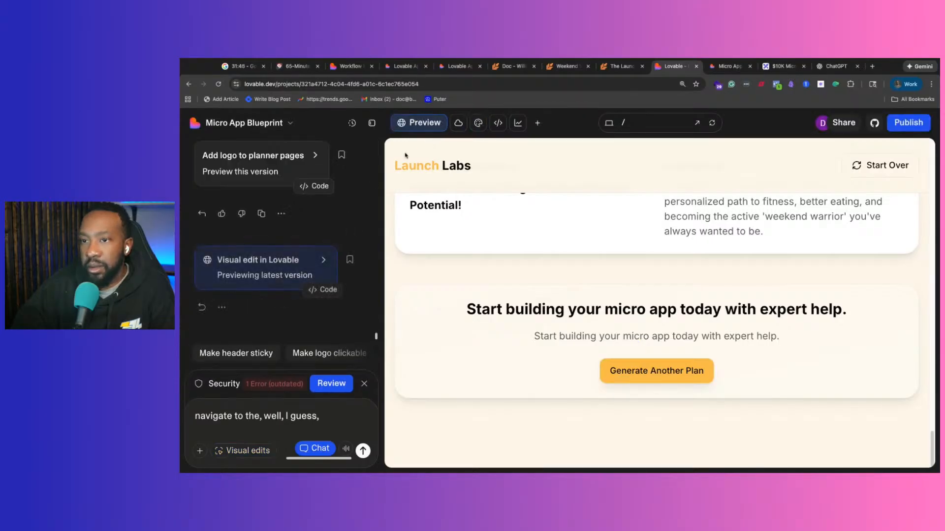
left_click(471, 122)
left_click(313, 277)
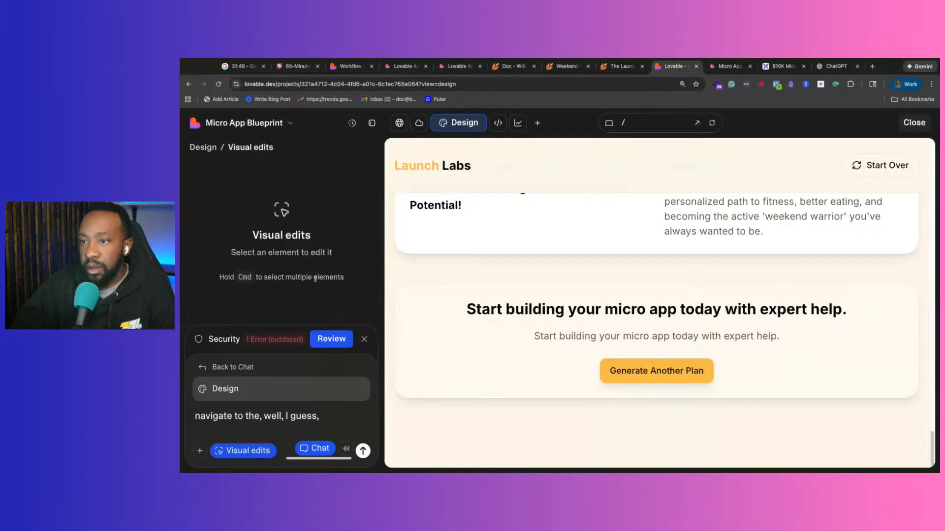
left_click(639, 369)
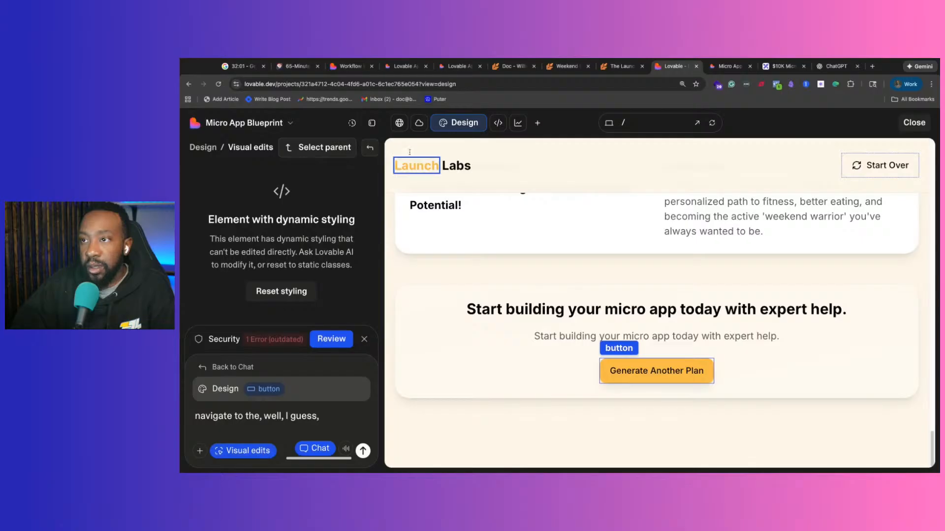
Return to the preview and clear the unfinished draft message from the chat prompt.
left_click(401, 123)
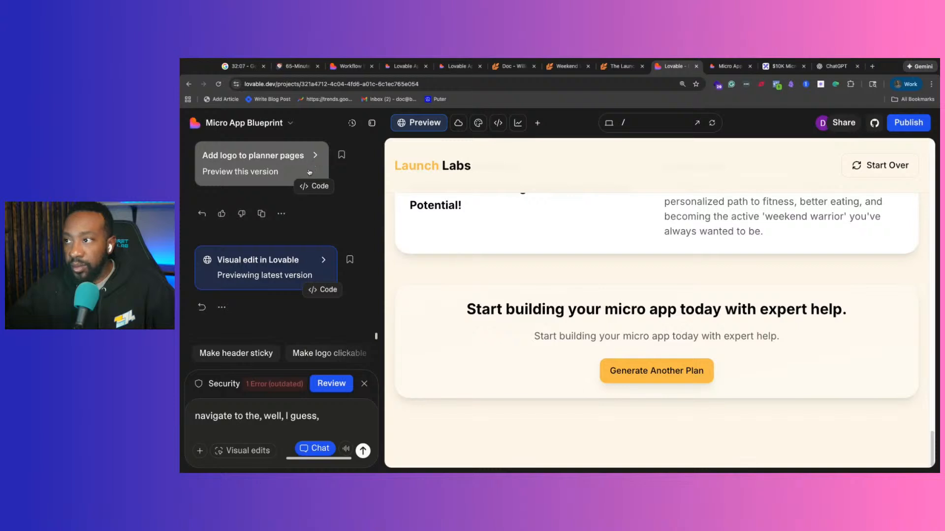
key("super+a")
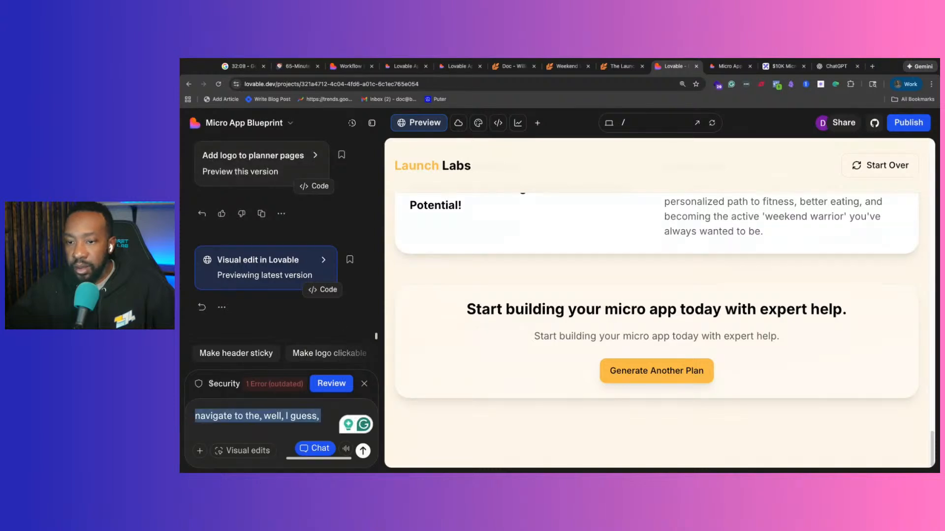
key("BackSpace")
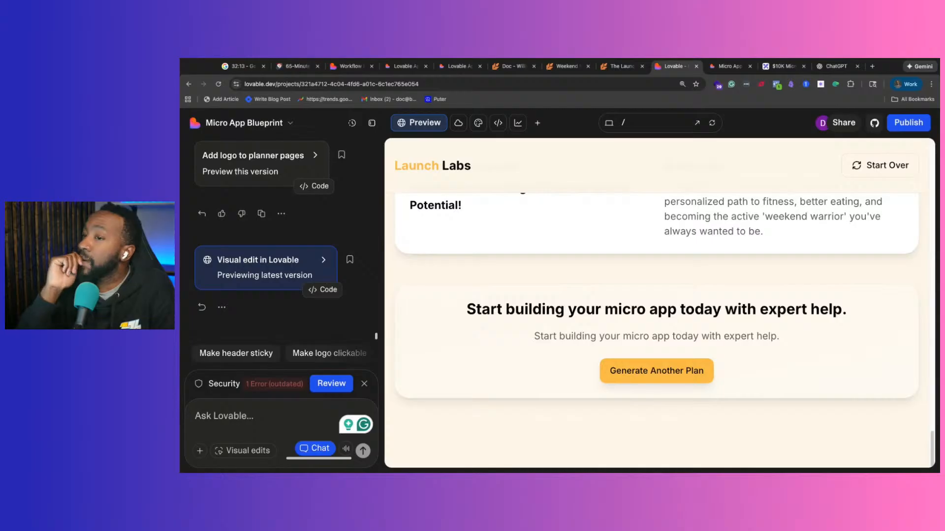
Check the results page again from the Launch Labs header through the plan ideas to the closing call-to-action.
scroll(536, 268, "up", 5)
scroll(531, 261, "down", 15)
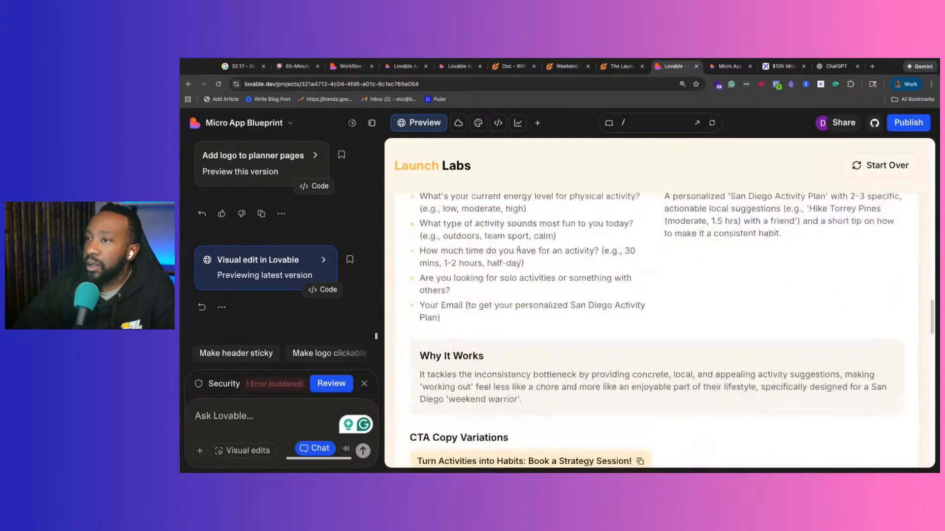
scroll(513, 249, "up", 10)
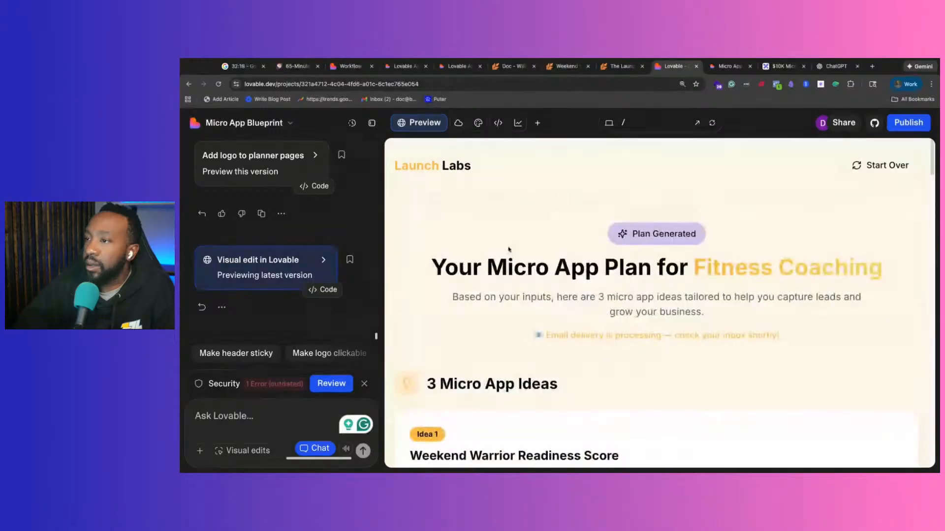
scroll(615, 223, "down", 20)
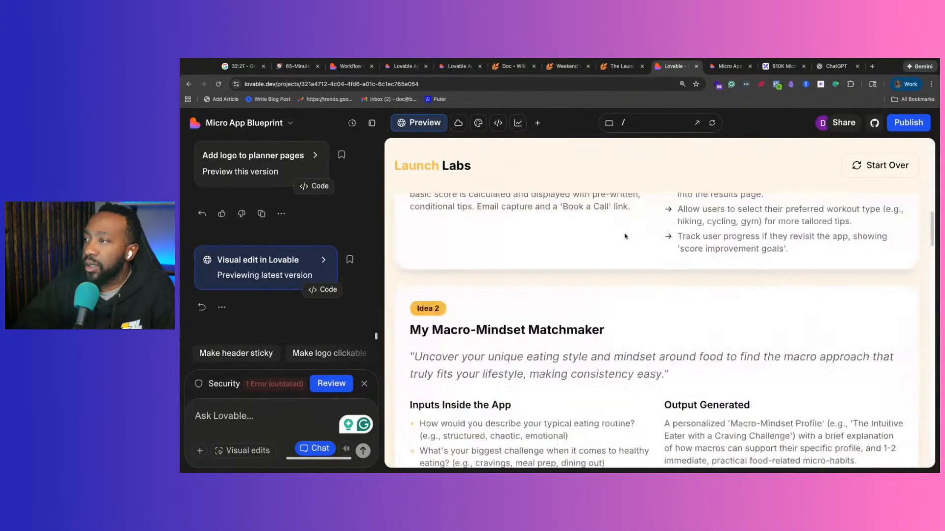
scroll(622, 224, "down", 20)
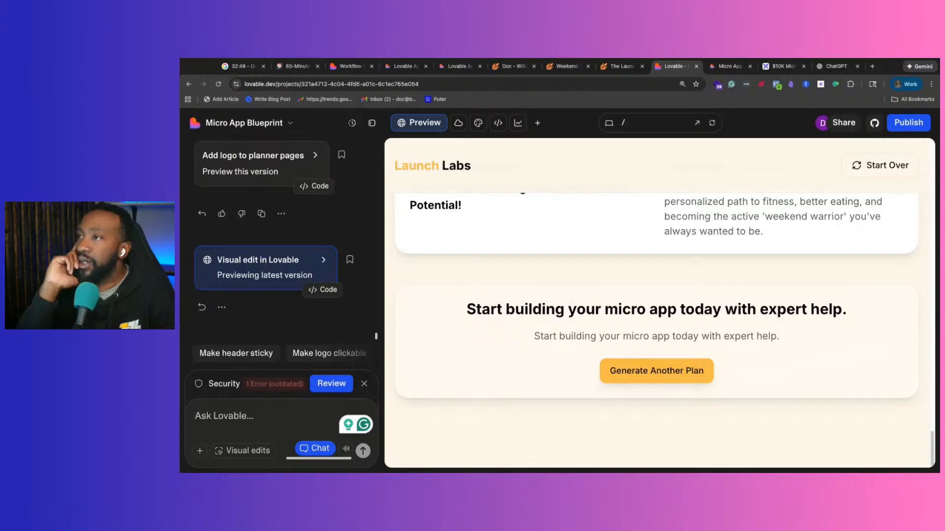
Move the Launch Labs website's browser tab next to the Lovable project and view the homepage's hero section.
left_click(621, 66)
left_click(566, 65)
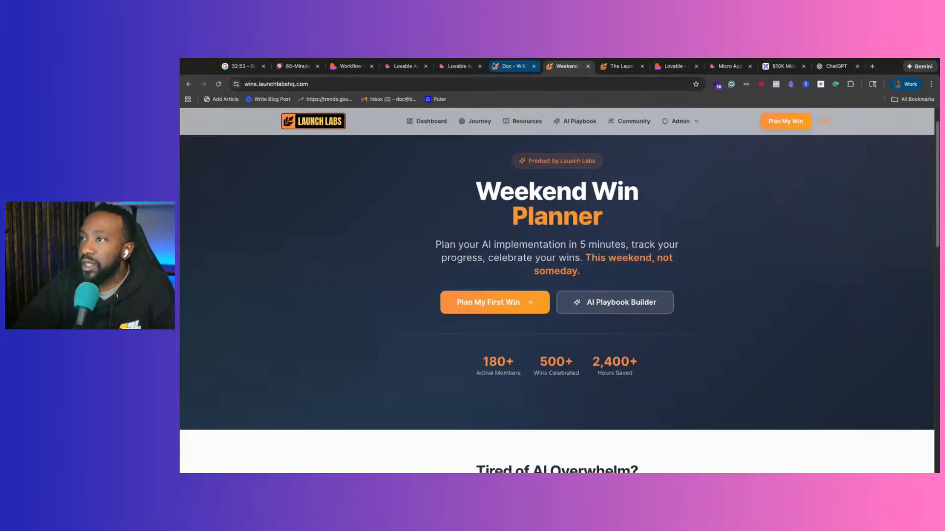
left_click_drag(514, 66, 621, 66)
scroll(557, 167, "up", 10)
scroll(558, 166, "up", 10)
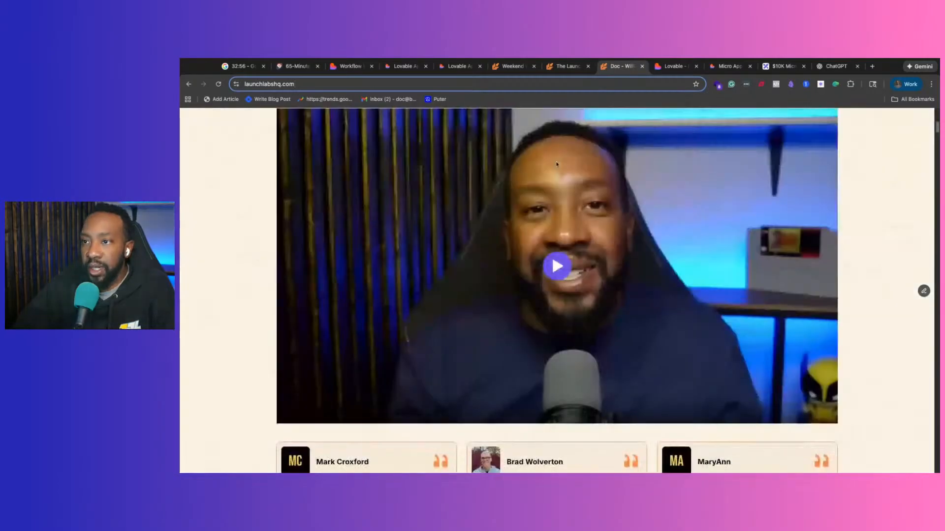
scroll(567, 188, "up", 2)
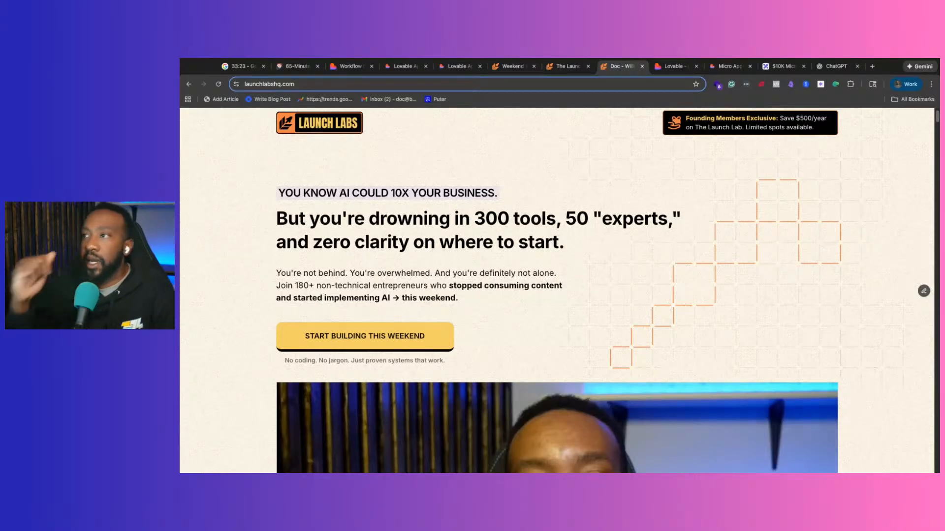
Look through the open Launch Labs homepage, Weekend Win Planner and Video to Playbook apps alongside the Lovable project.
left_click(677, 66)
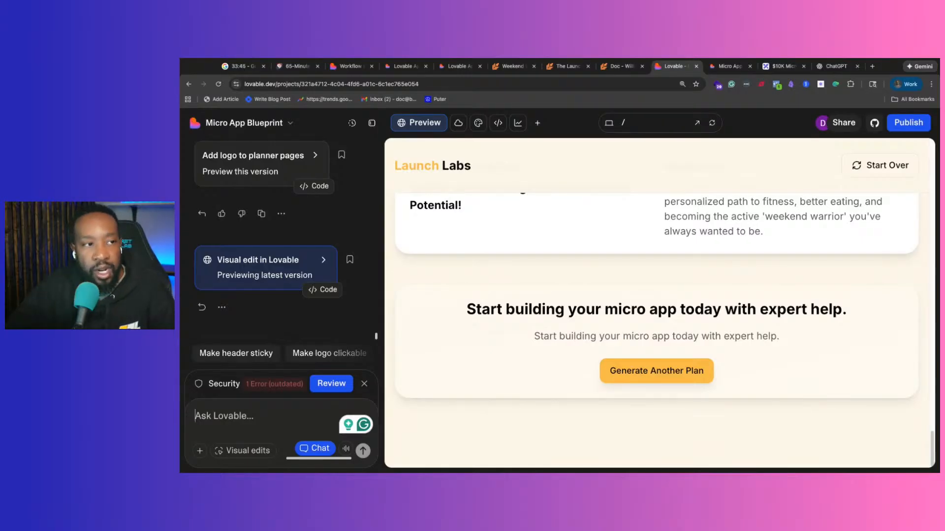
left_click(615, 67)
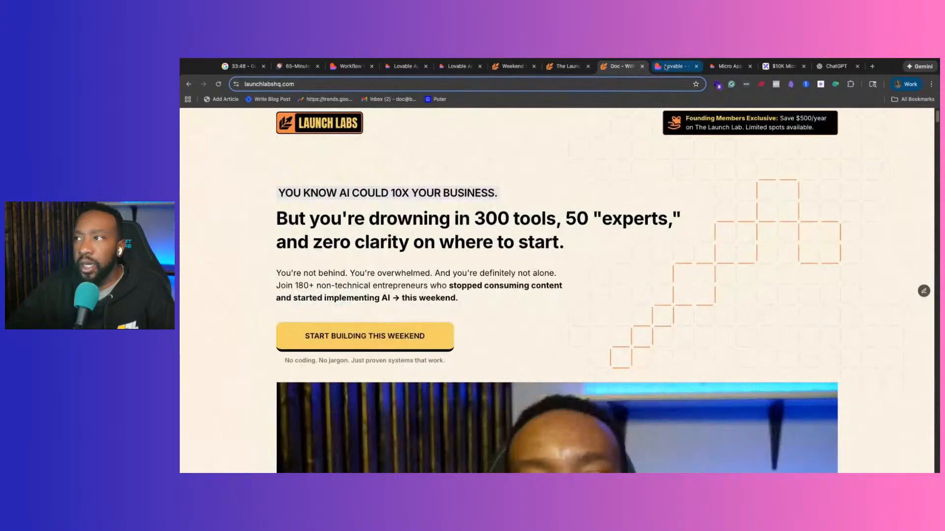
left_click(564, 67)
key("ctrl+shift+Tab")
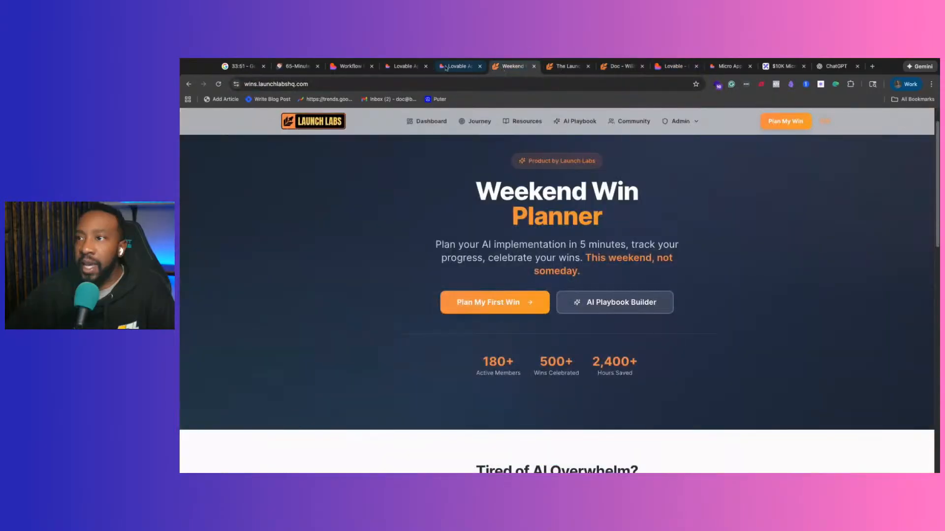
key("ctrl+shift+Tab")
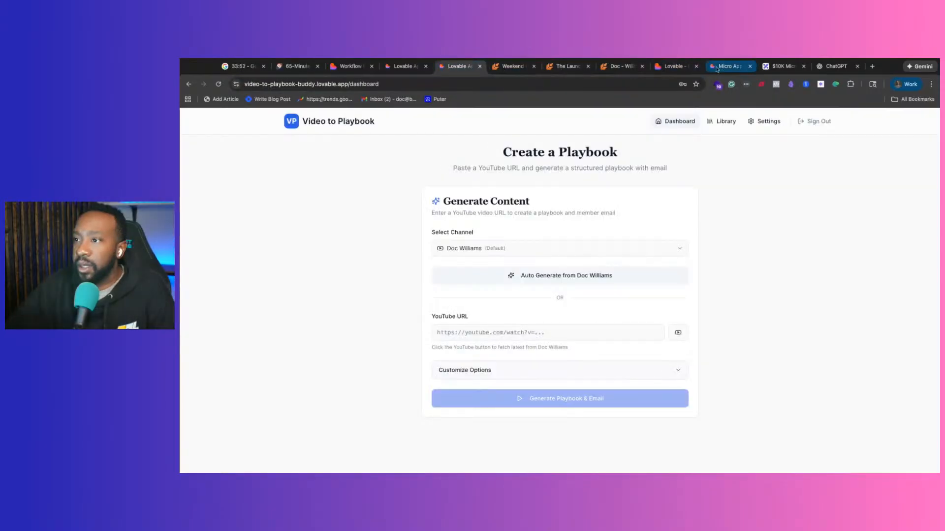
Send Lovable a screenshot of the results page, reporting that the header's logo section shows only Launch Labs text instead of the logo.
left_click(716, 69)
scroll(463, 218, "up", 15)
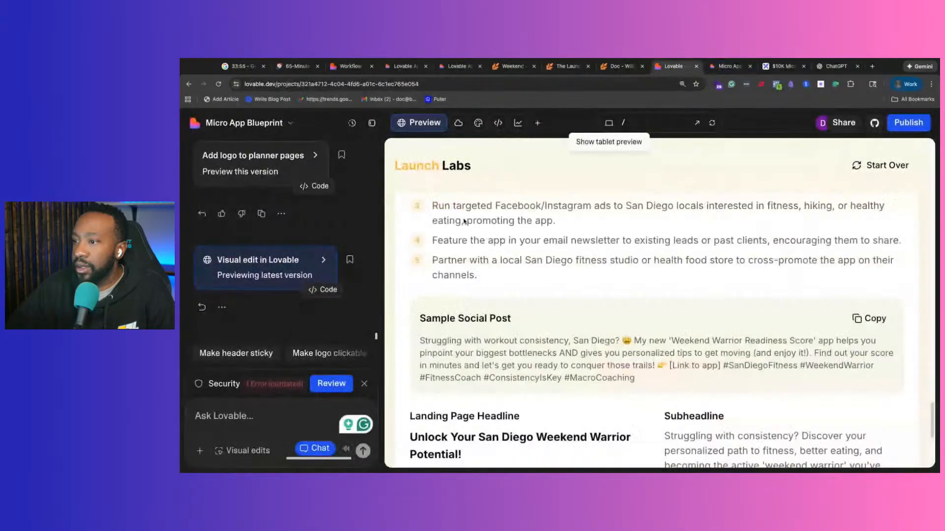
scroll(463, 218, "up", 15)
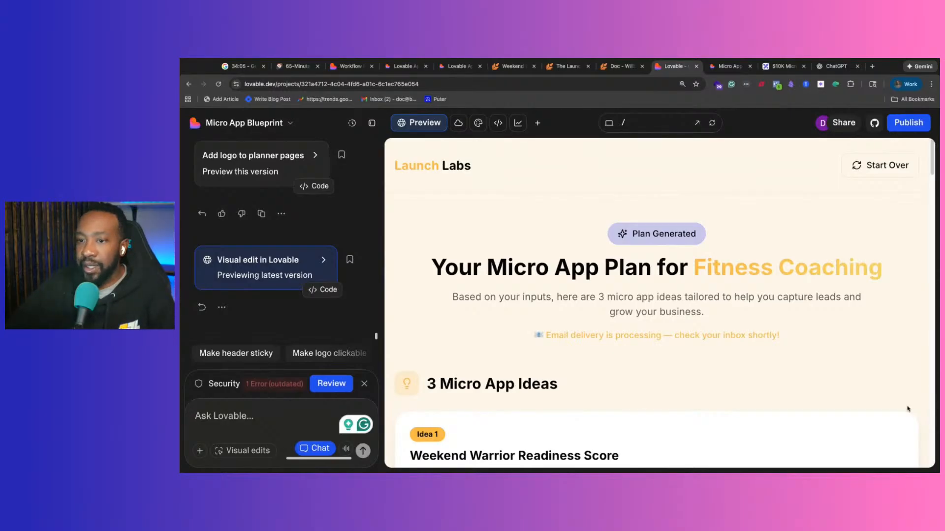
left_click(199, 451)
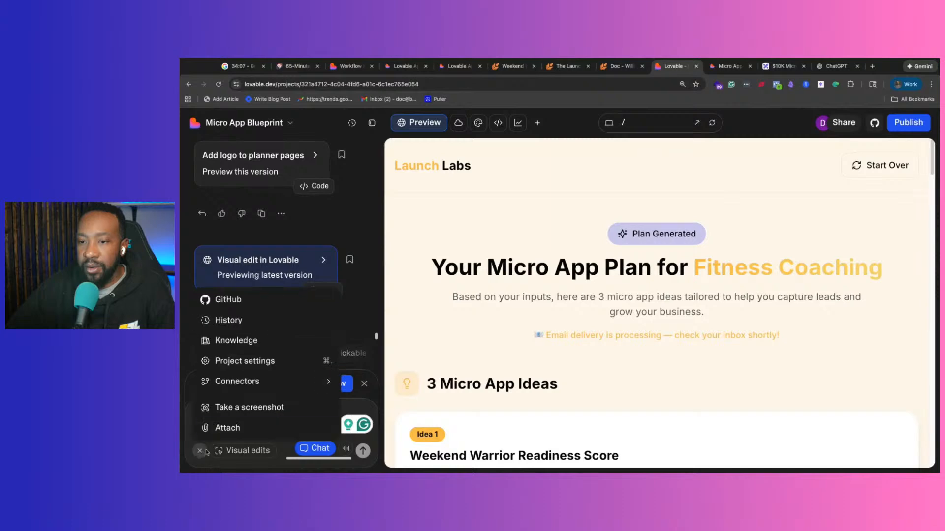
left_click(221, 429)
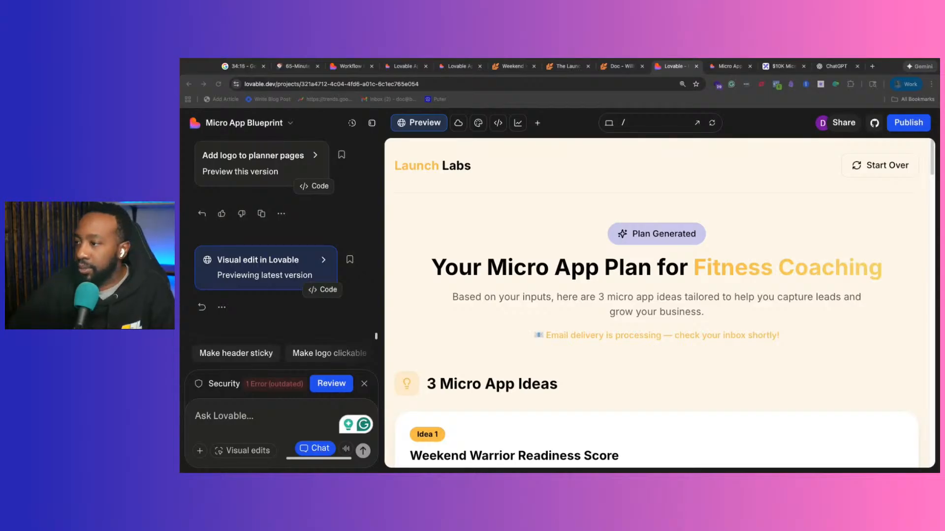
key("super+v")
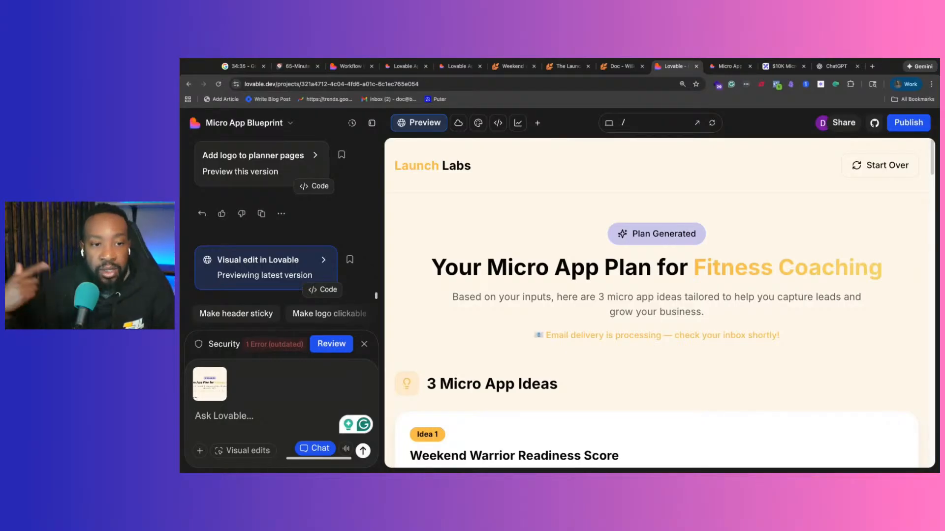
type("See attached image, the section where the logo should be, there's only text for launch labs instead of the logo.")
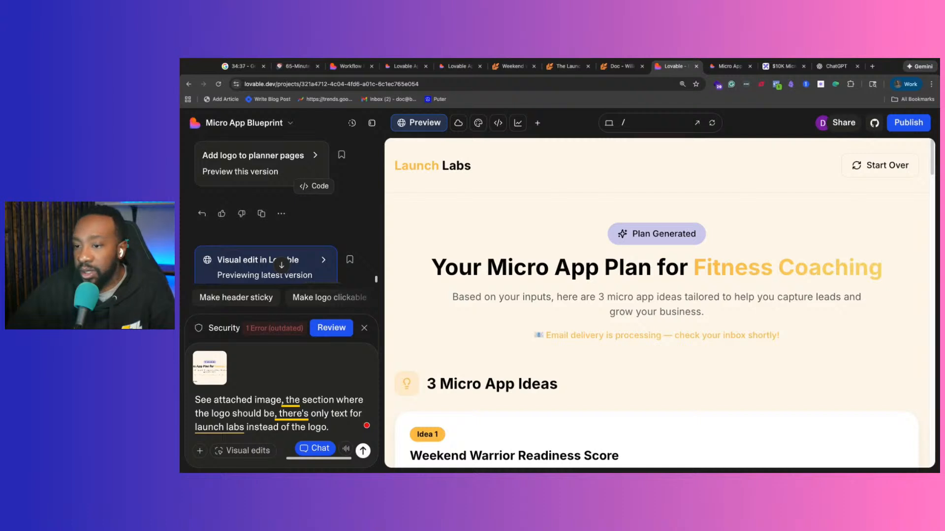
left_click(363, 451)
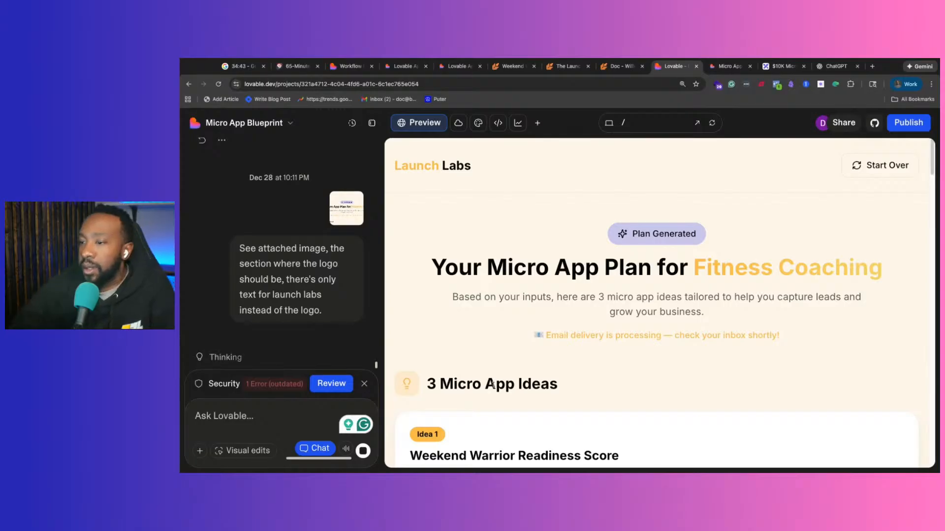
Examine the generated plan's idea details, Build Spec and Distribution Plan on the results page.
scroll(502, 388, "down", 3)
scroll(502, 388, "down", 15)
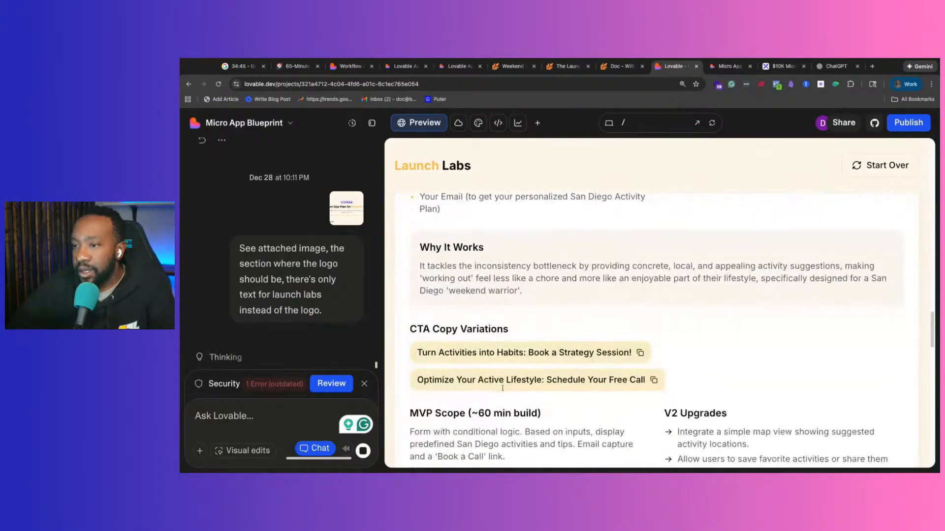
scroll(659, 330, "down", 15)
scroll(659, 329, "up", 8)
scroll(458, 328, "up", 6)
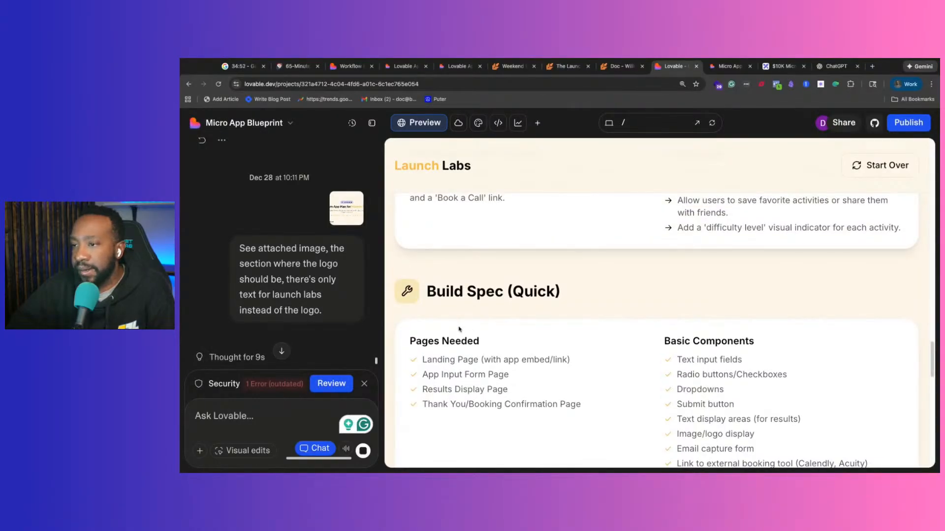
scroll(659, 330, "down", 1)
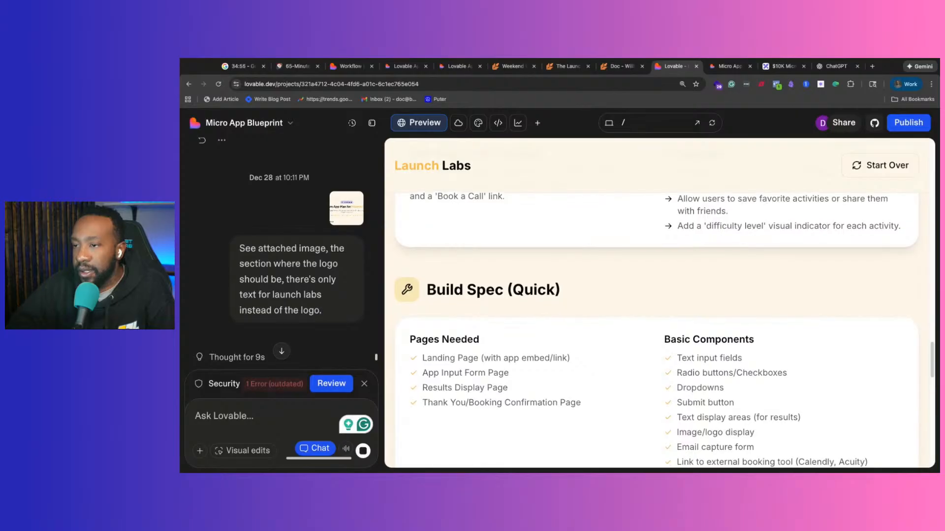
scroll(659, 330, "down", 5)
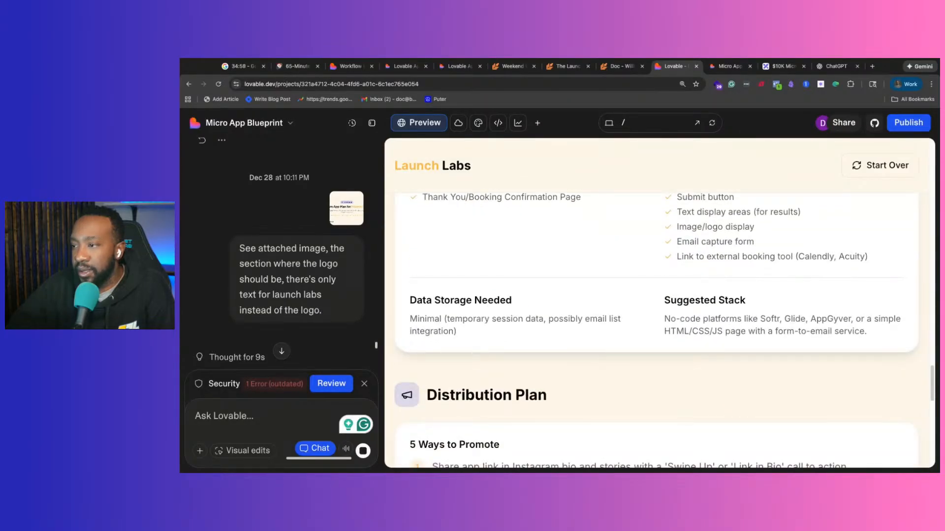
scroll(683, 307, "up", 1)
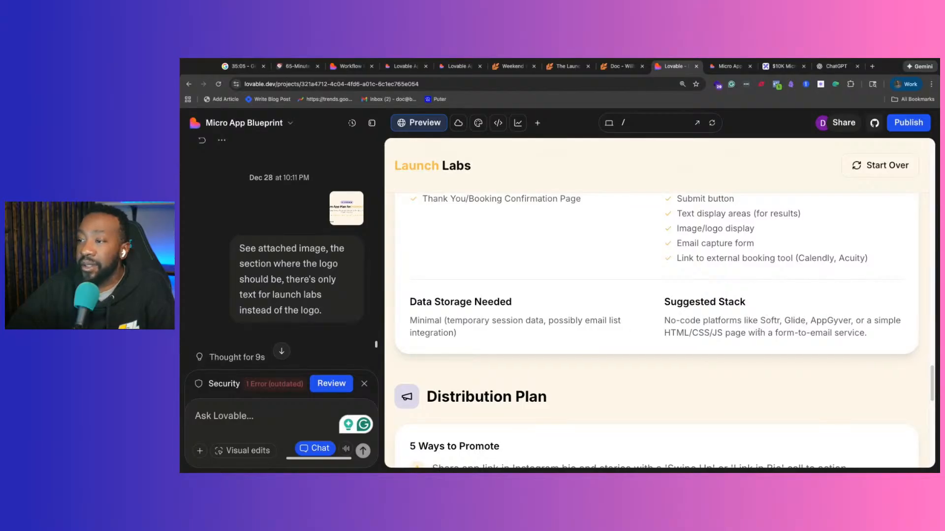
scroll(758, 329, "up", 2)
scroll(755, 324, "down", 10)
scroll(752, 320, "up", 1)
Review the proposed code changes for the results page header logo and have Lovable implement the plan.
scroll(329, 283, "down", 15)
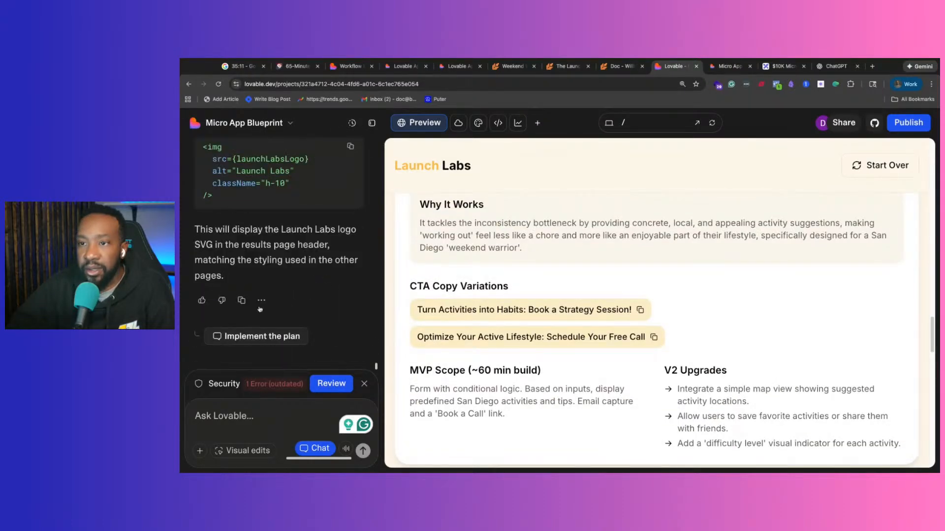
scroll(259, 312, "up", 5)
scroll(259, 312, "up", 2)
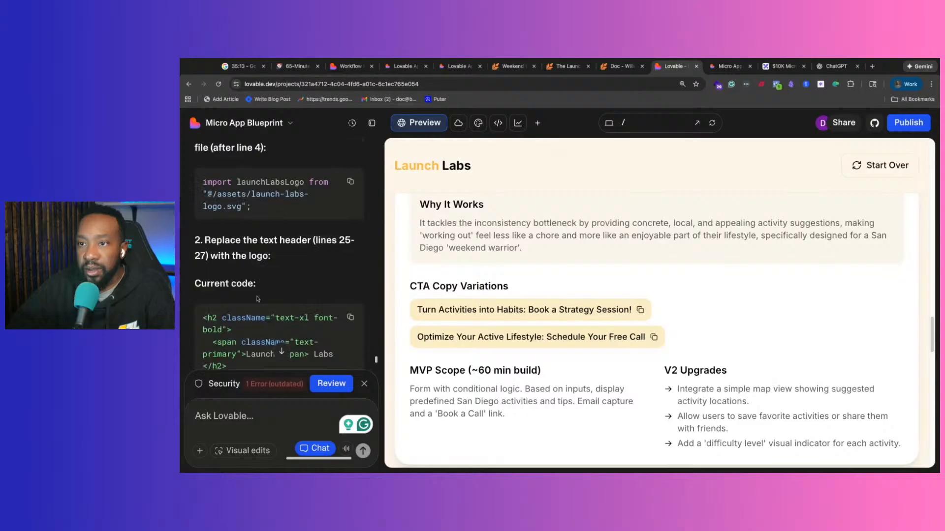
scroll(259, 312, "down", 10)
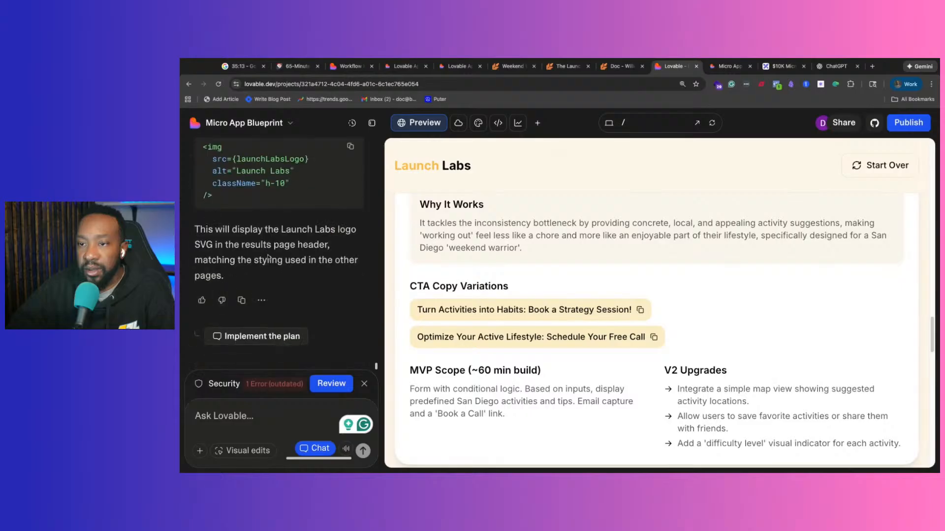
left_click(271, 337)
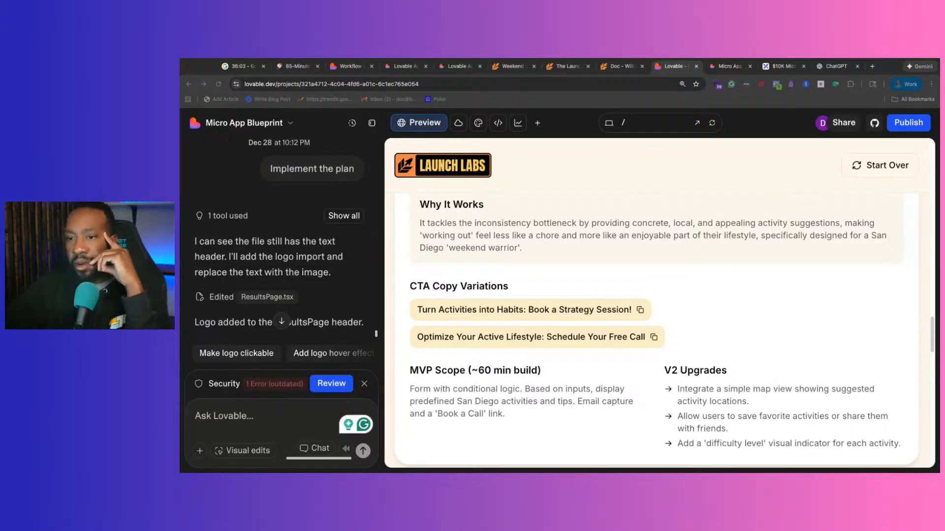
Check the updated results page from the plan ideas to the closing call-to-action and back up to the Launch Labs header.
scroll(395, 279, "down", 1)
scroll(375, 279, "down", 1)
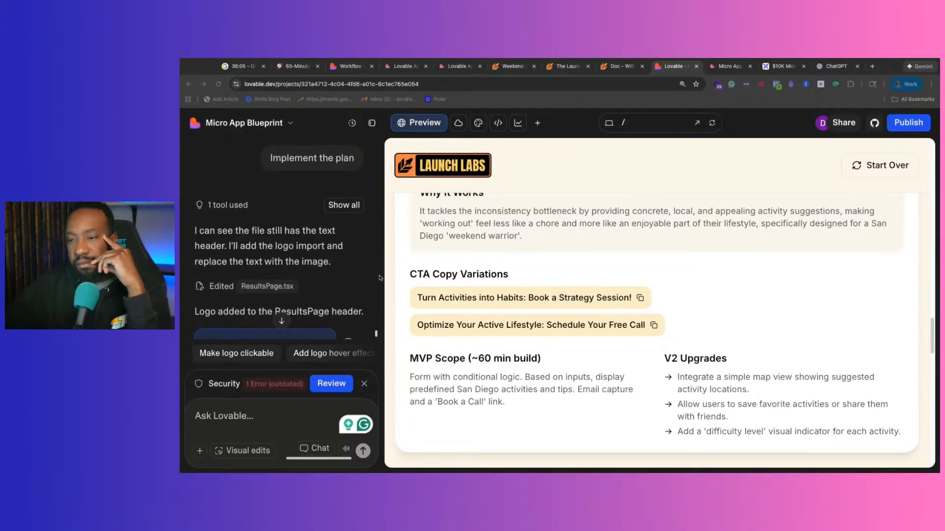
scroll(636, 270, "down", 10)
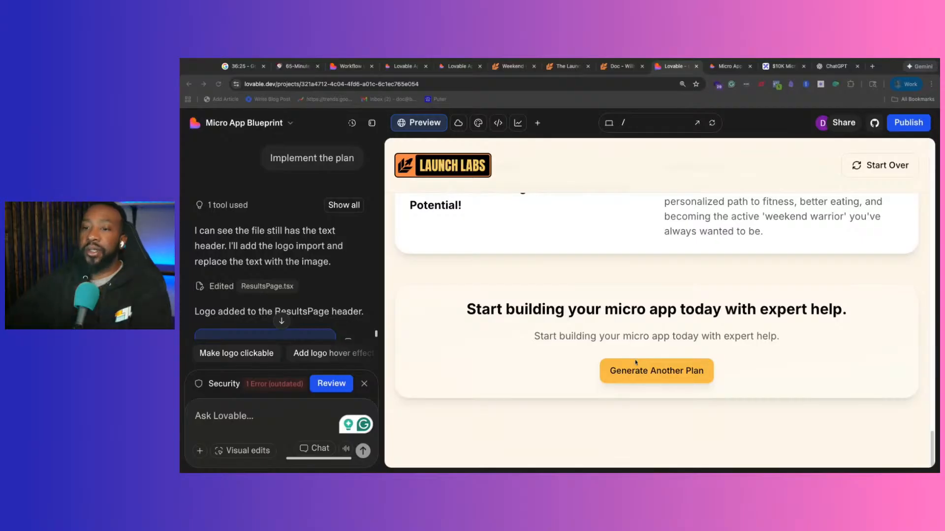
scroll(280, 295, "down", 2)
scroll(283, 279, "down", 1)
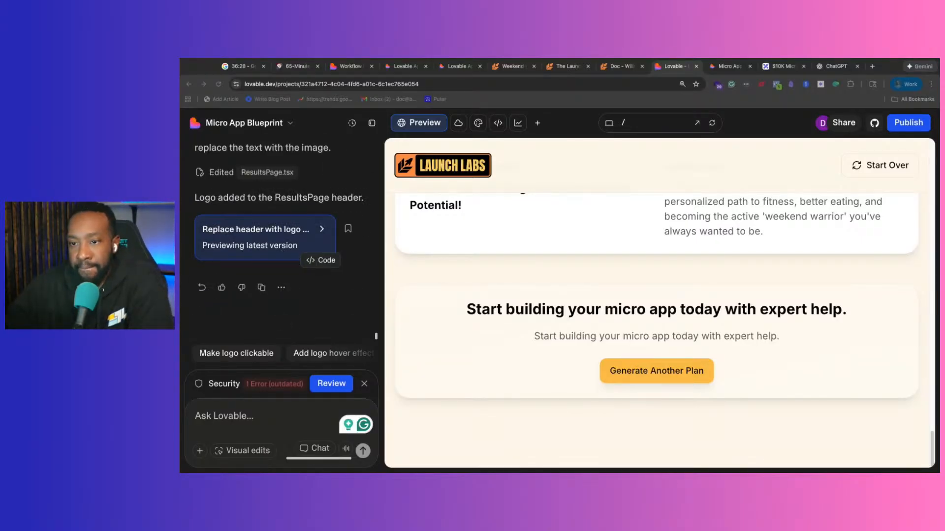
scroll(283, 246, "up", 1)
scroll(500, 287, "up", 10)
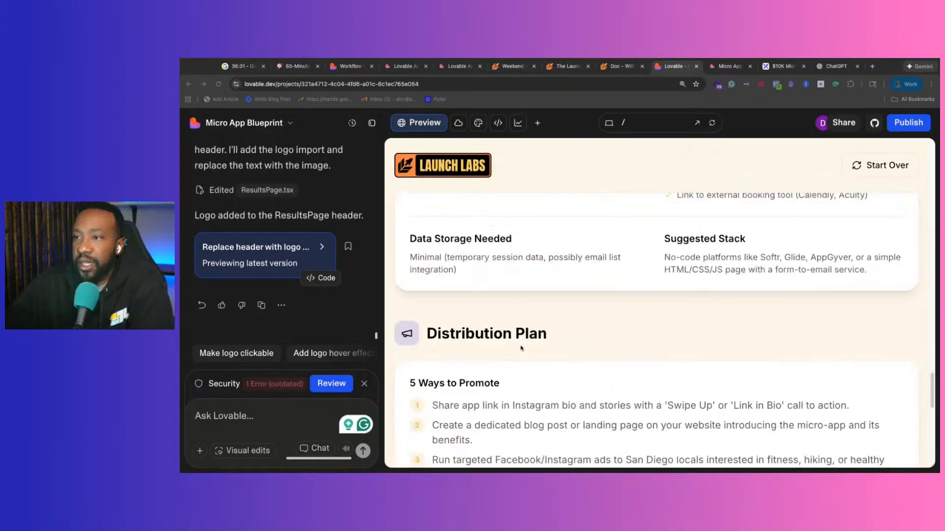
scroll(440, 190, "up", 10)
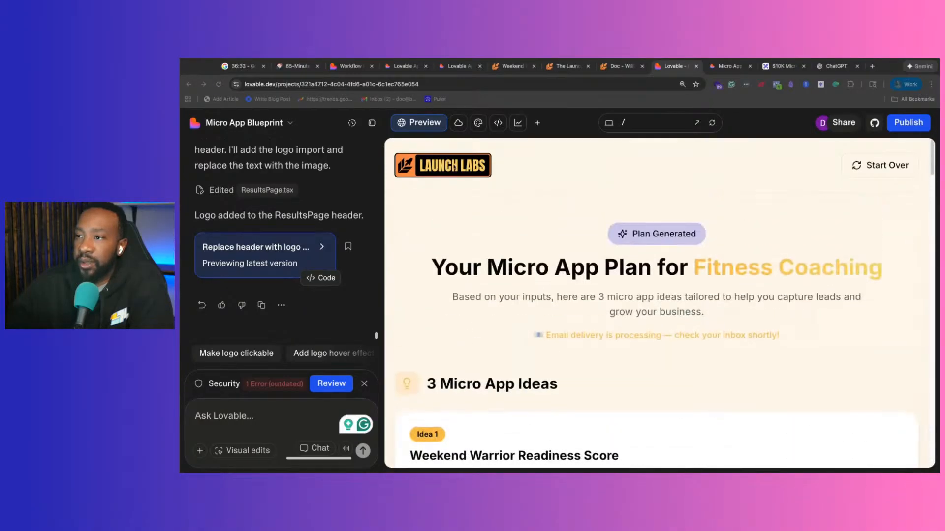
Publish the latest update of the app anyway, skipping the security review.
left_click(923, 126)
left_click(835, 351)
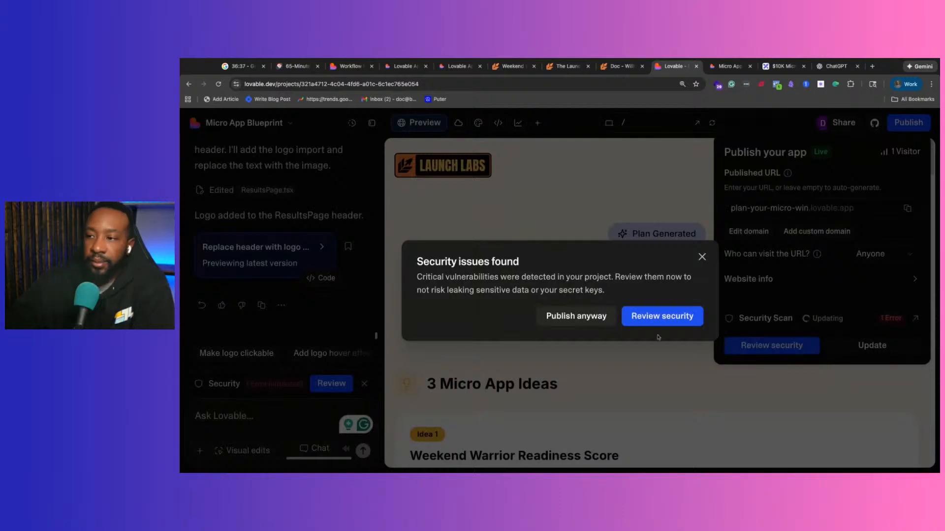
left_click(569, 321)
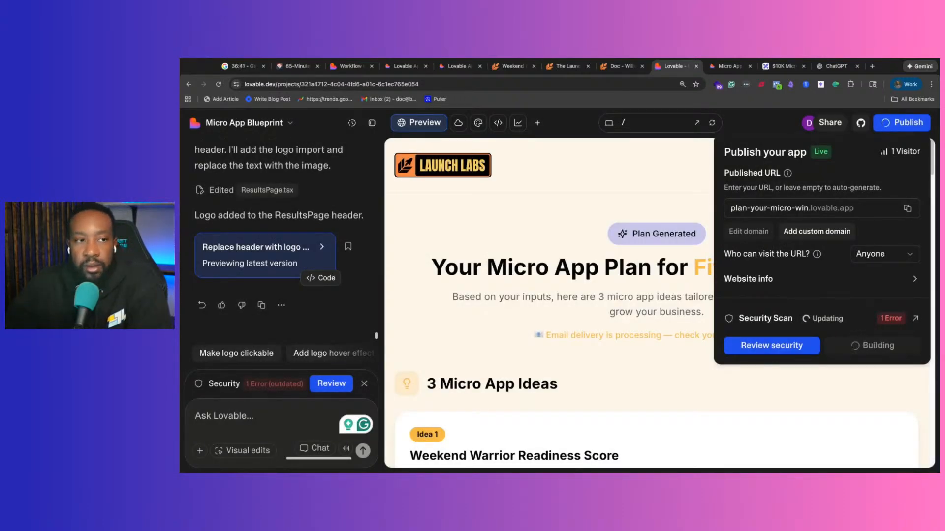
Check the published app's landing page and the first step of its plan form, then return to the landing page.
left_click(729, 67)
scroll(587, 227, "down", 1)
scroll(588, 232, "up", 1)
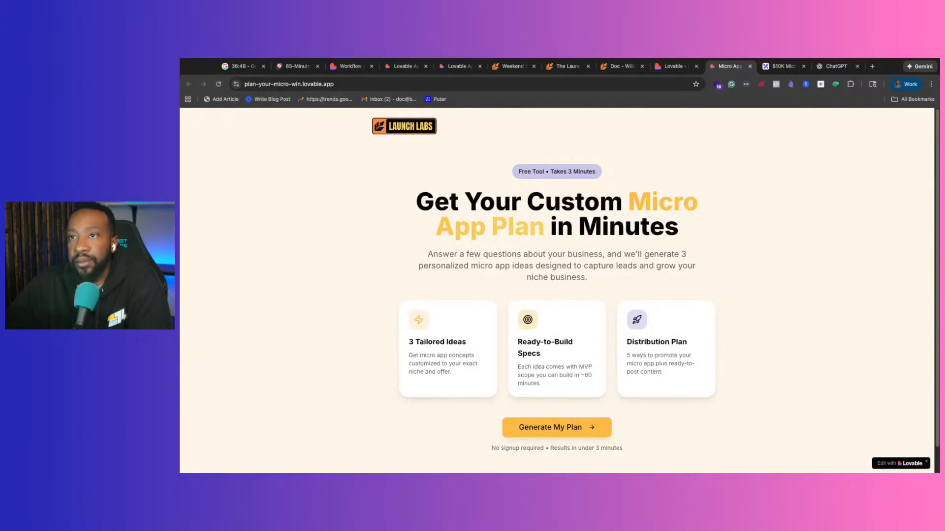
left_click(226, 67)
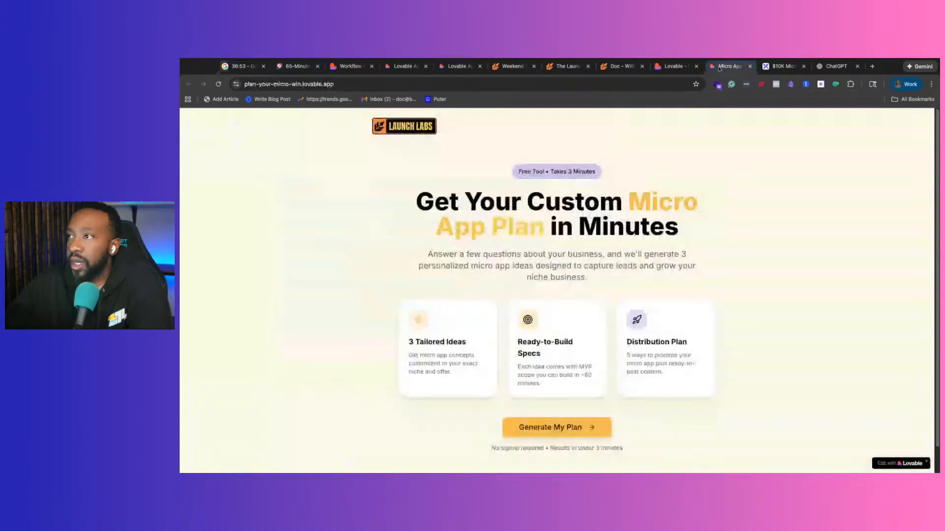
left_click(728, 66)
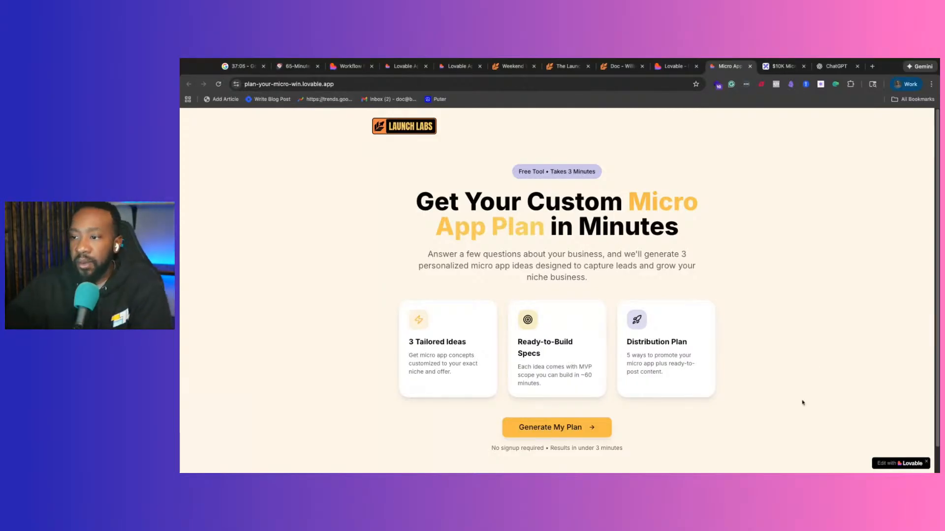
left_click(580, 427)
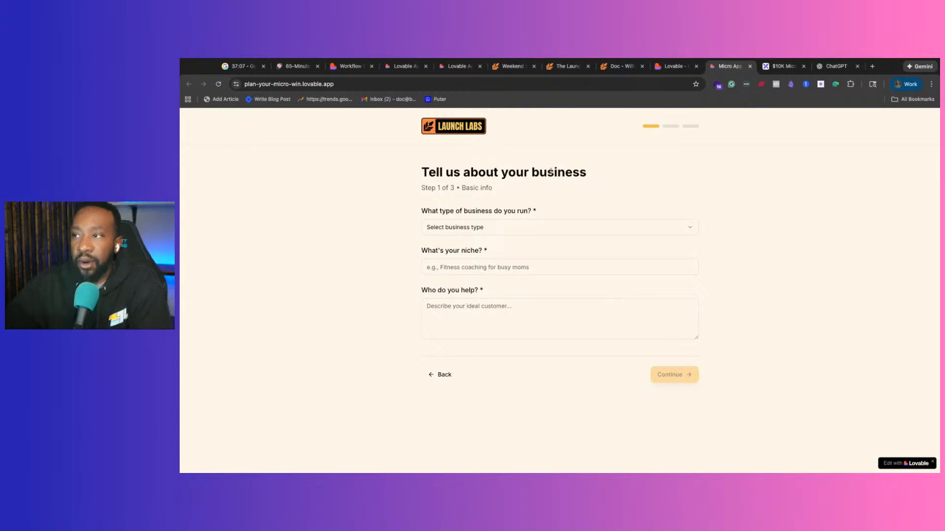
left_click(441, 374)
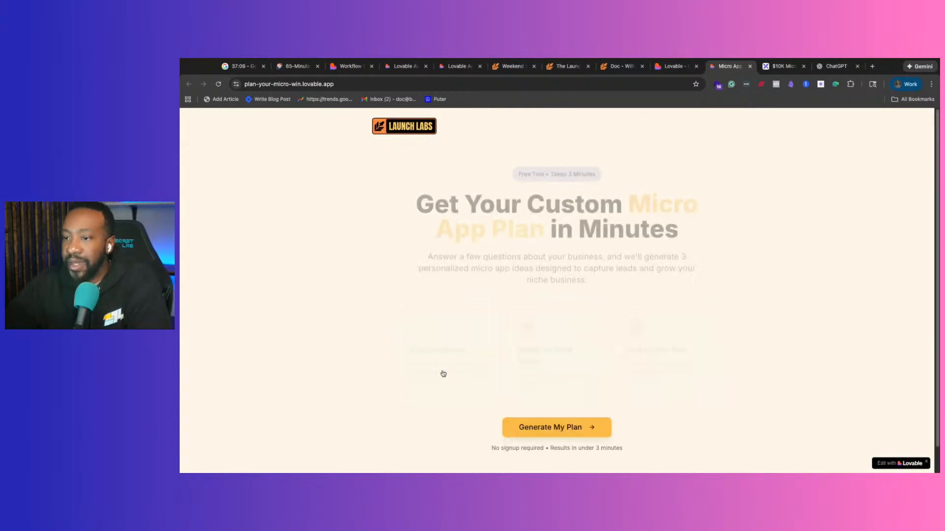
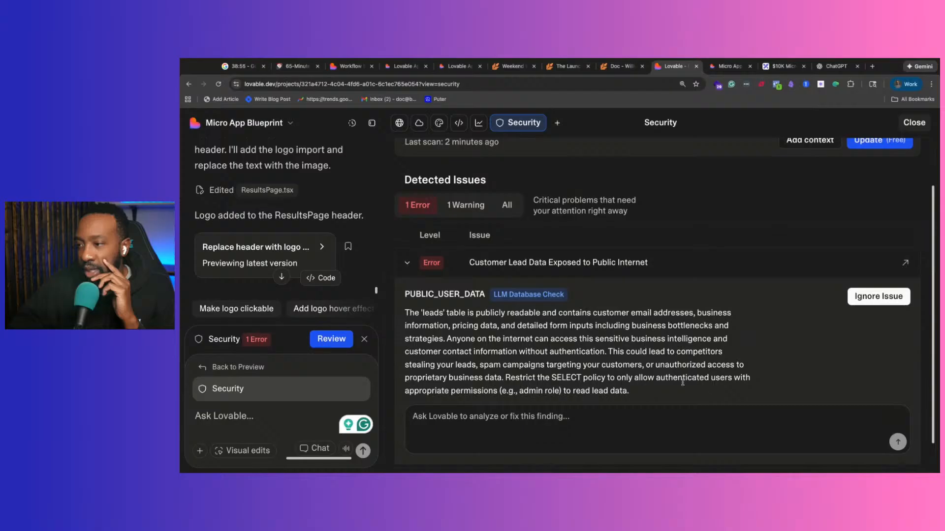
Ask Lovable to fix the exposed customer lead data with "Yes fix this." and allow the proposed database modification.
left_click(432, 422)
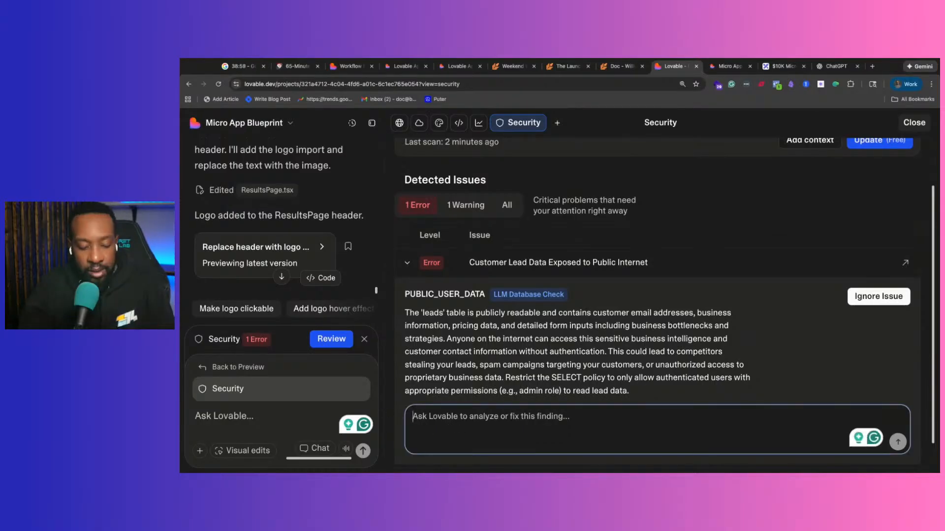
type("Yes fix this.")
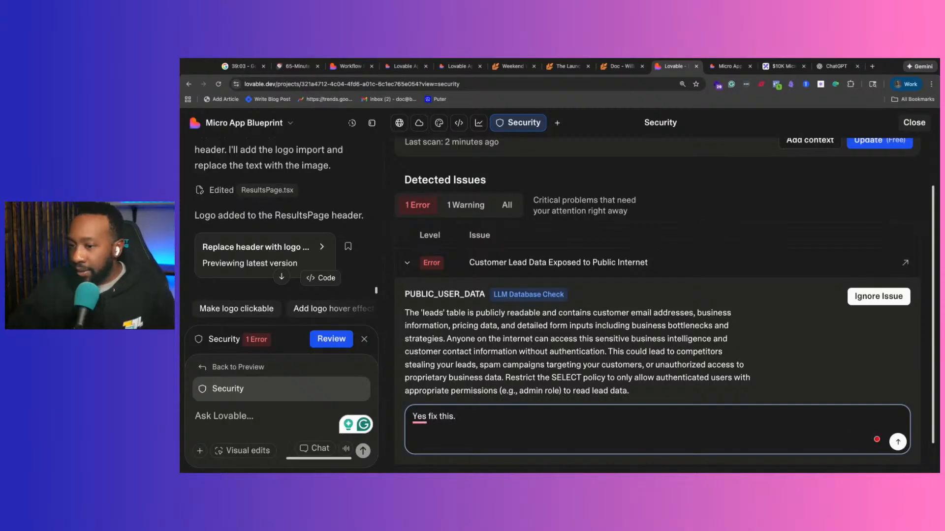
left_click(896, 444)
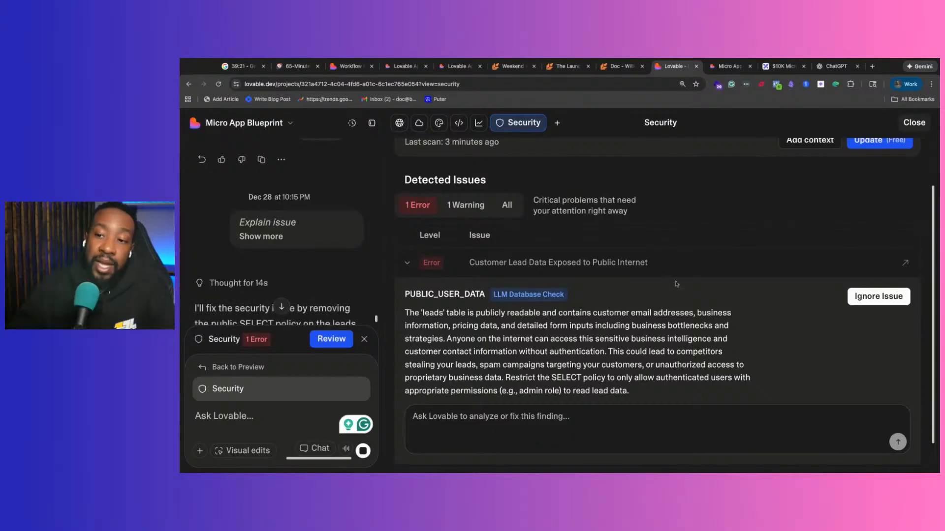
scroll(306, 252, "down", 1)
scroll(306, 252, "down", 4)
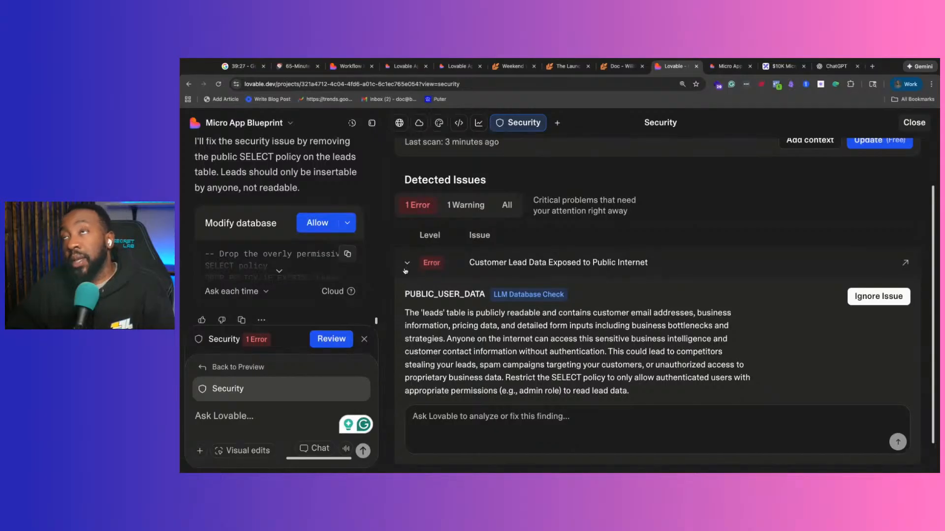
left_click(316, 227)
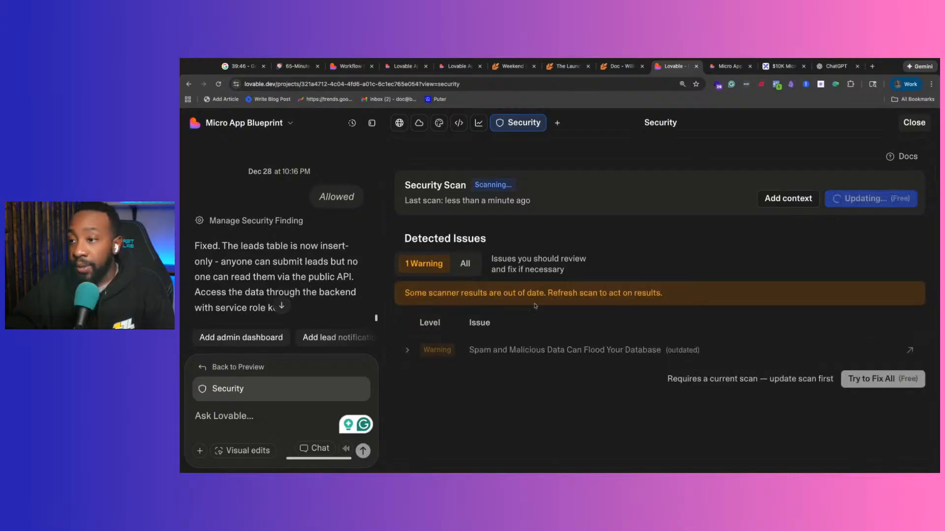
Expand the warning about customer emails stolen during form submission and ask Lovable to fix it with "Let's add a rate limit.".
left_click(406, 351)
scroll(497, 330, "down", 2)
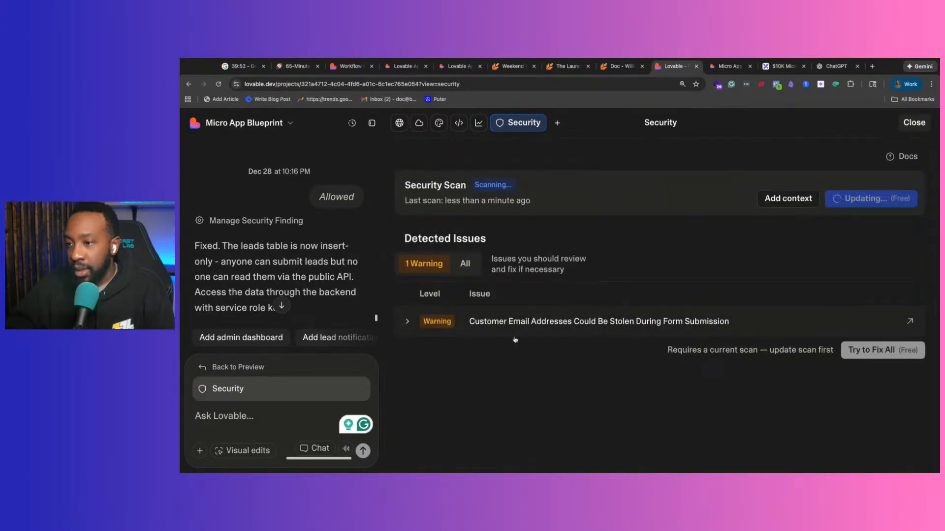
left_click(411, 321)
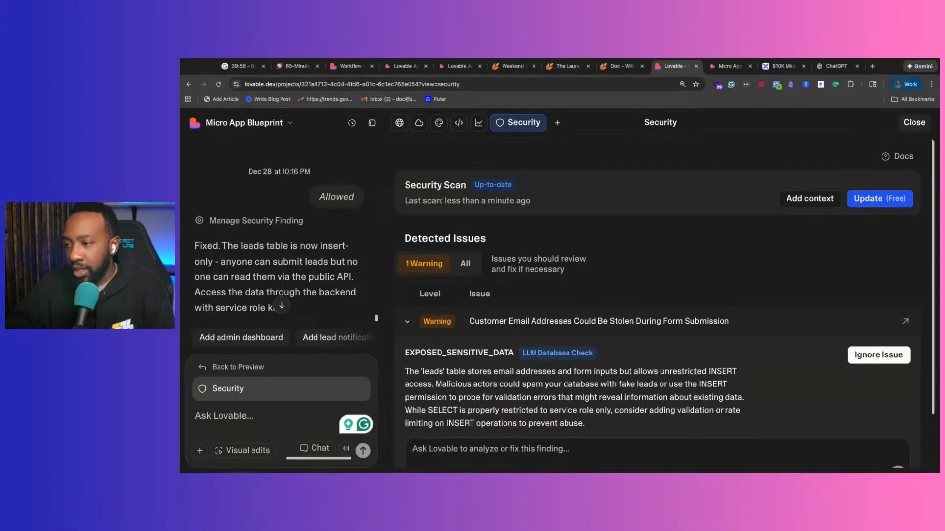
scroll(453, 394, "down", 2)
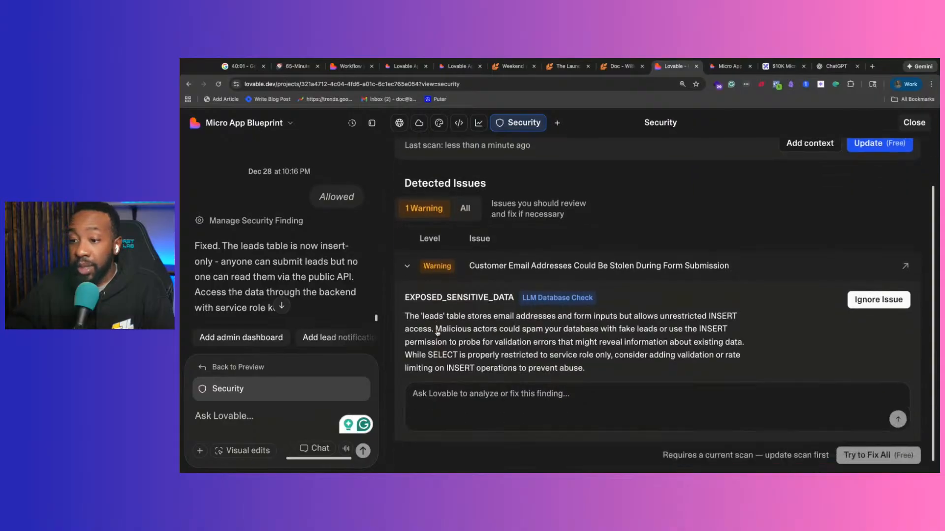
left_click(453, 394)
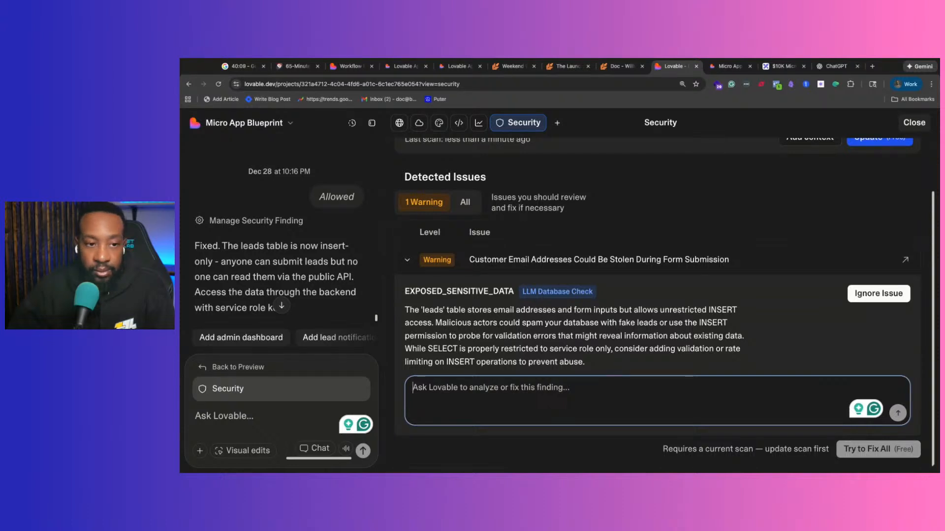
type("Let's add a rate limit.")
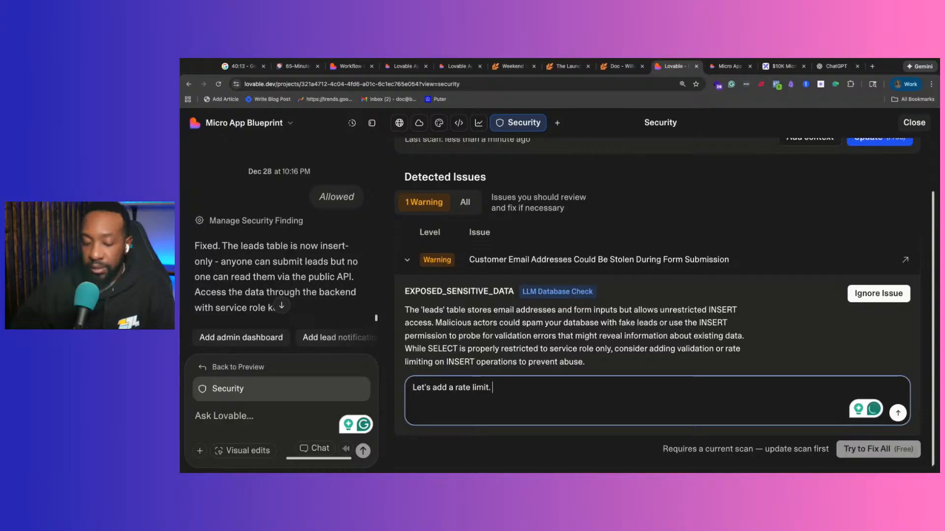
key("Return")
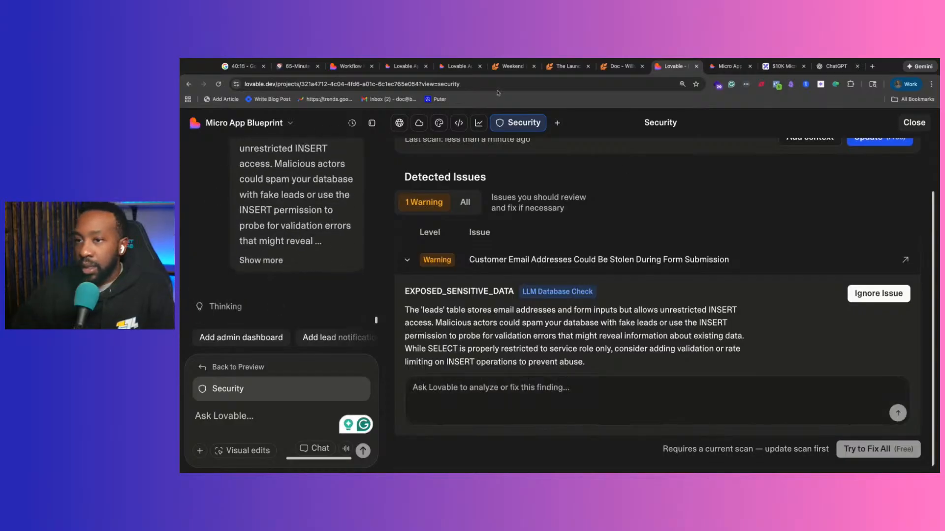
Return the published app to its landing page, view the Launch Labs website at launchlabshq.com, and go back to the published app.
left_click(728, 66)
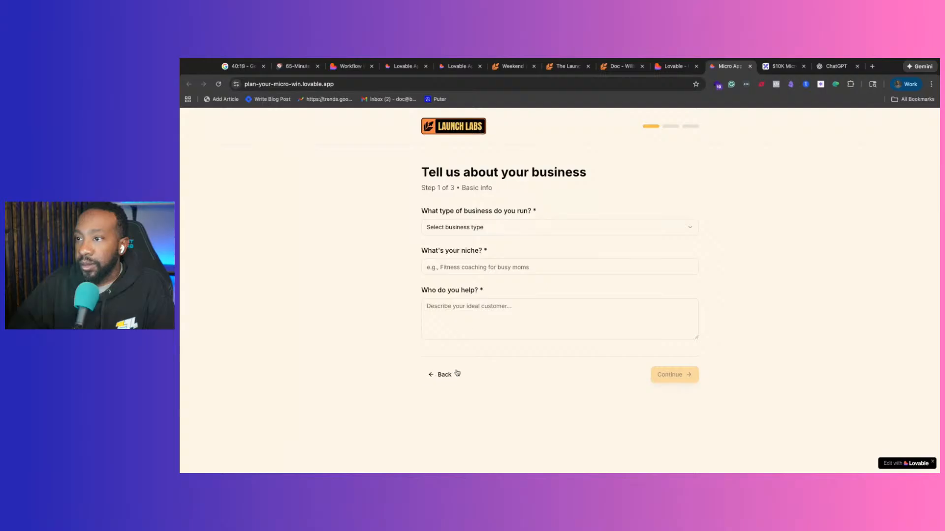
left_click(439, 375)
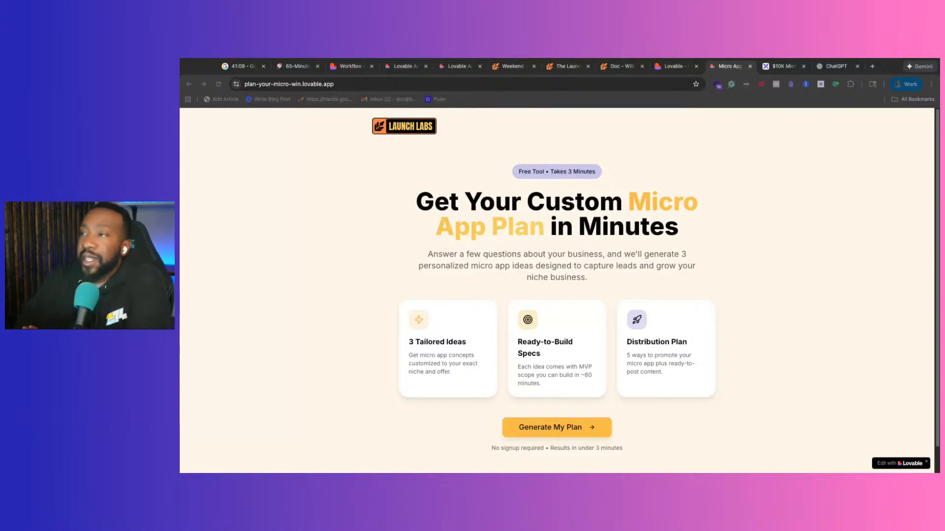
left_click(610, 72)
left_click(271, 86)
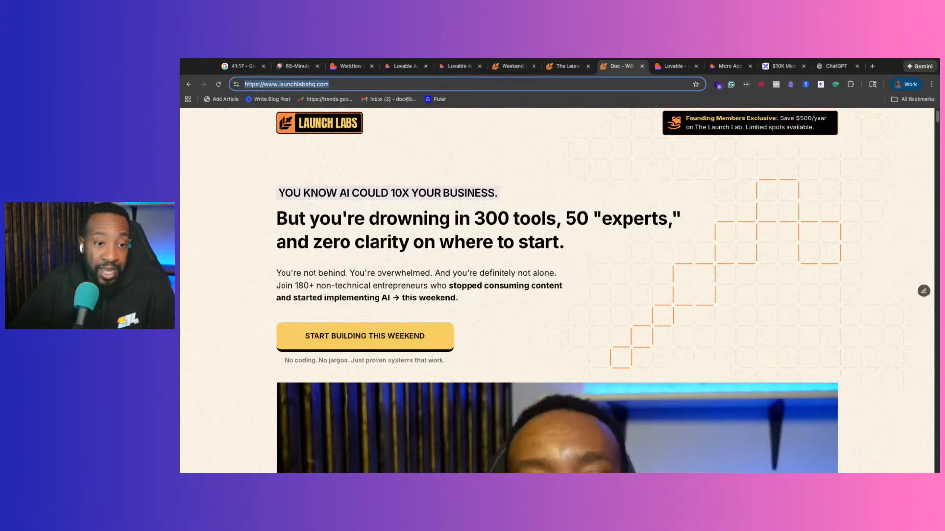
key("super+Tab")
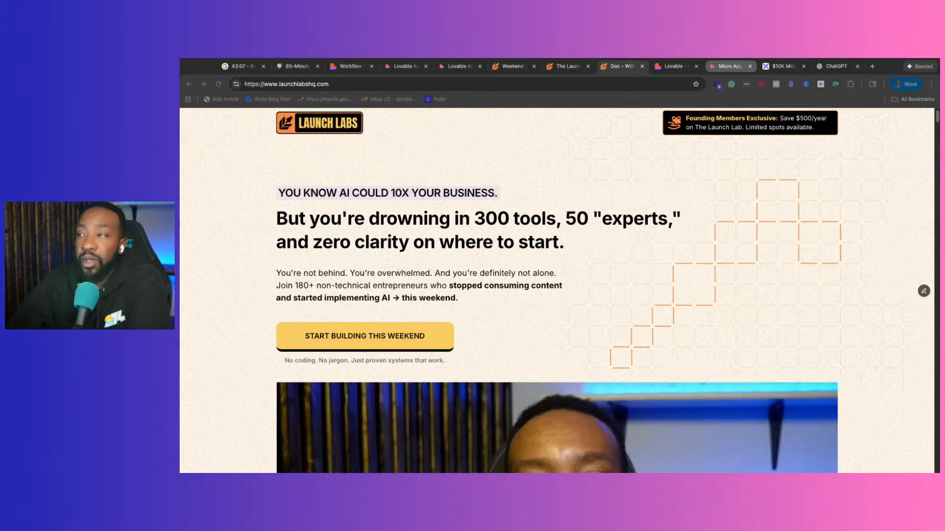
left_click(728, 66)
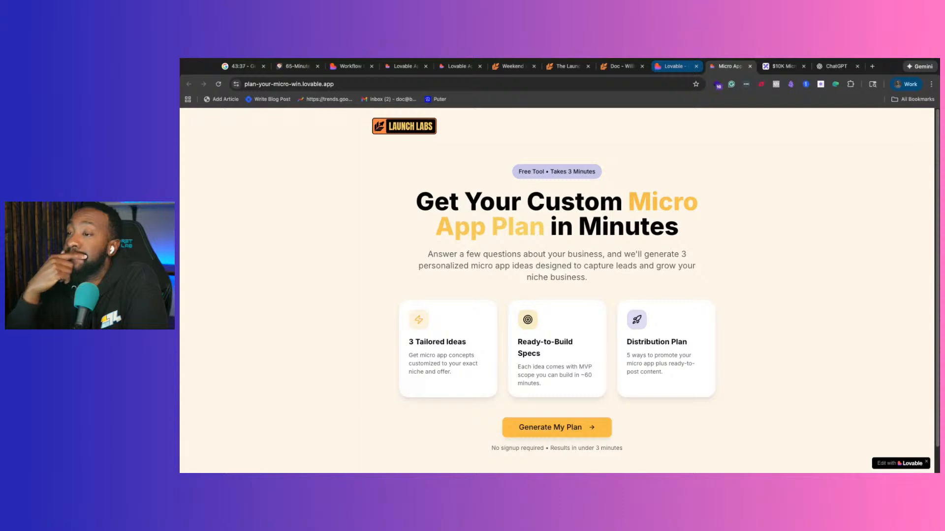
Return to the Micro App Blueprint project's preview and publish the latest update of the app.
left_click(668, 68)
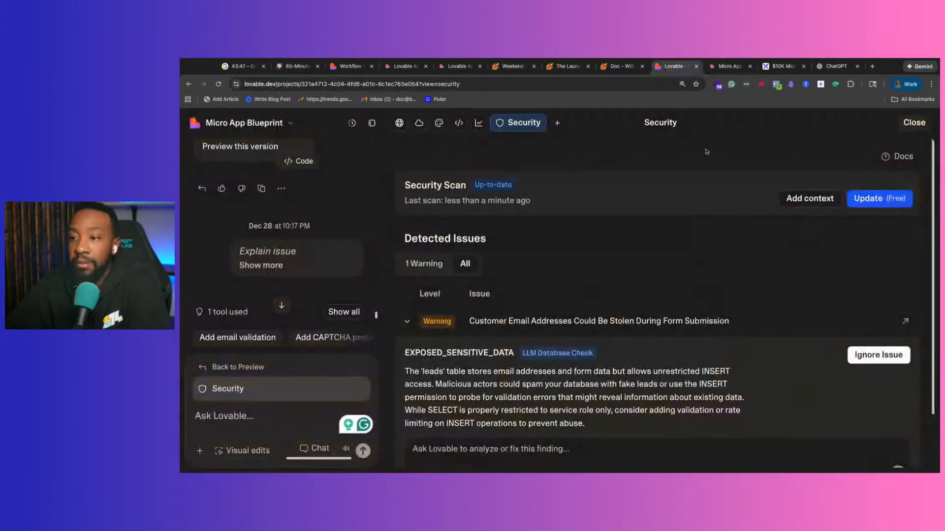
left_click(399, 123)
left_click(872, 345)
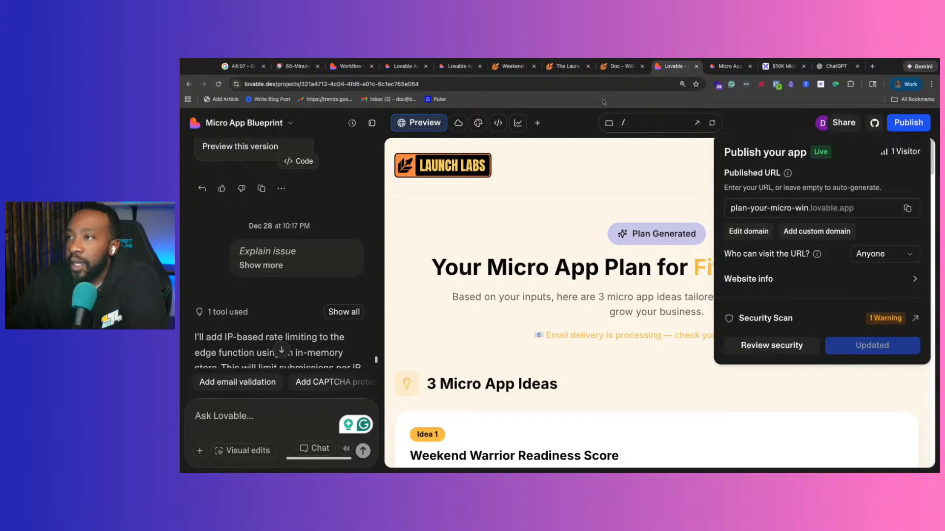
left_click(909, 123)
Reload the published app at plan-your-micro-win.lovable.app and highlight its web address.
left_click(713, 67)
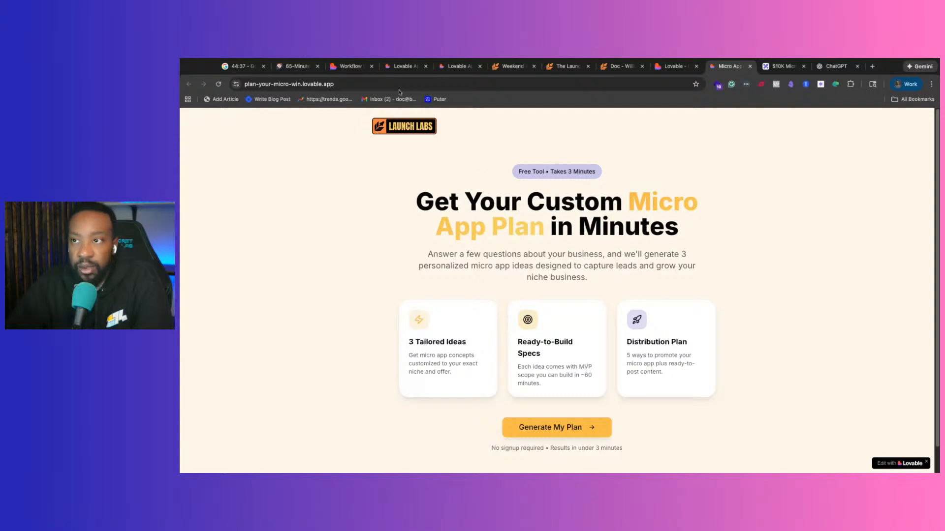
left_click(375, 85)
key("Return")
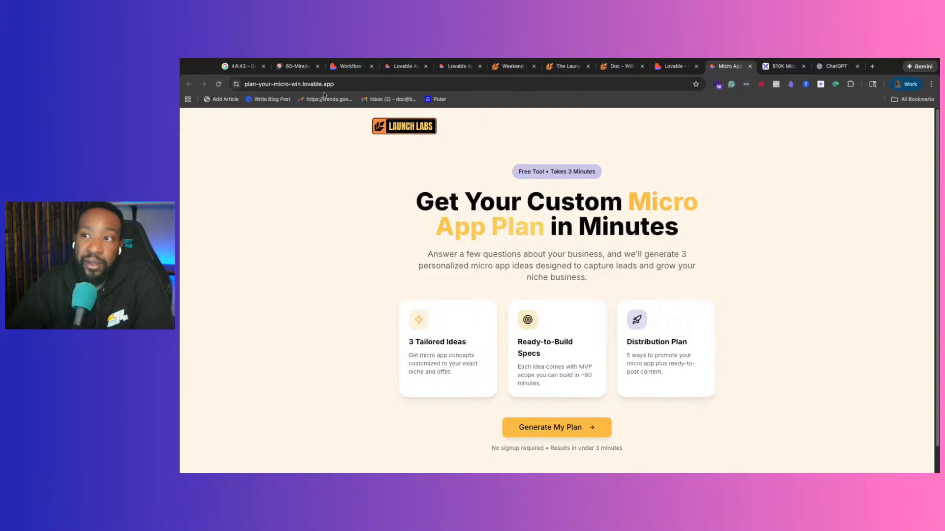
left_click(343, 85)
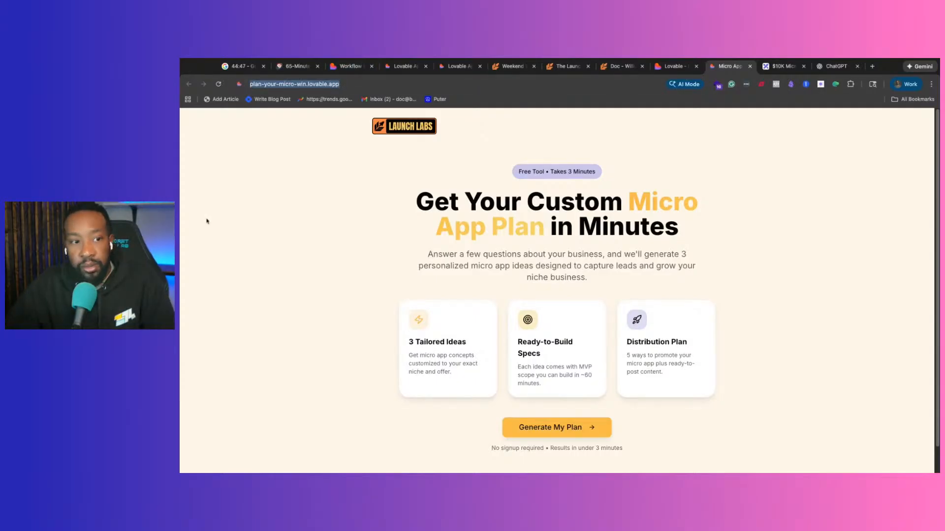
left_click(180, 248)
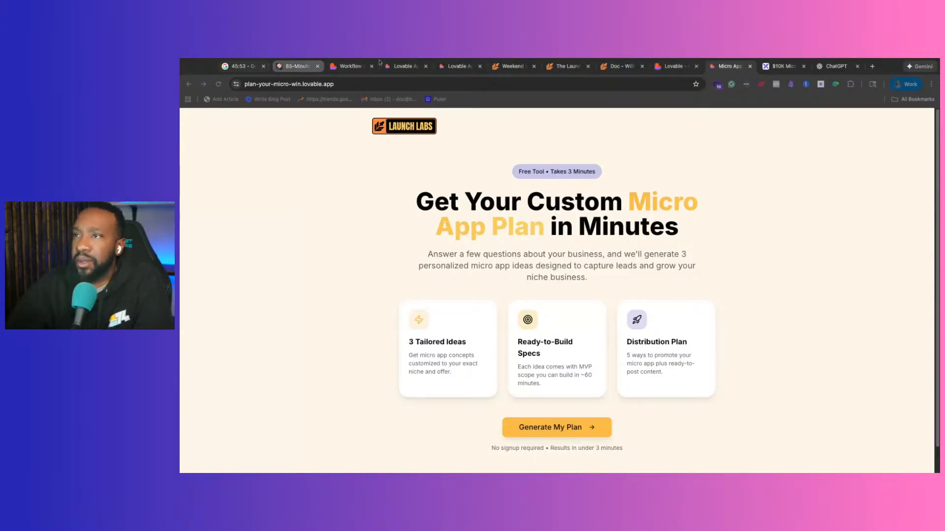
Review the $10K Micro App notes on lead apps and internal tools, comparing them with the Video to Playbook app and the published plan app.
left_click(777, 66)
scroll(568, 277, "up", 15)
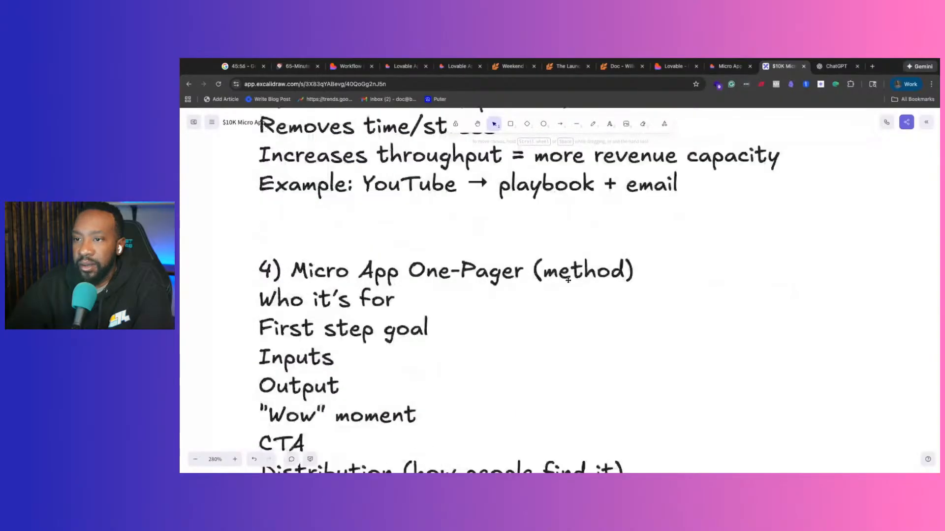
scroll(569, 279, "up", 1)
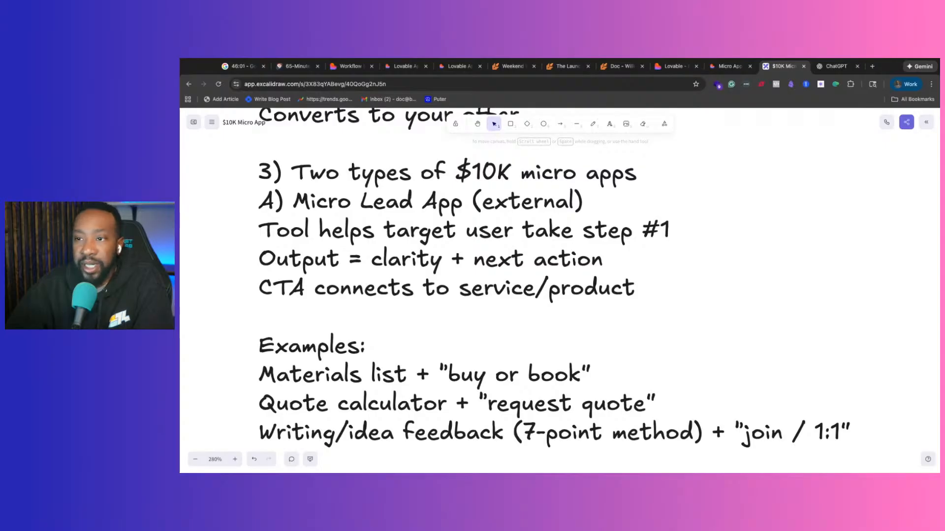
scroll(554, 285, "down", 5)
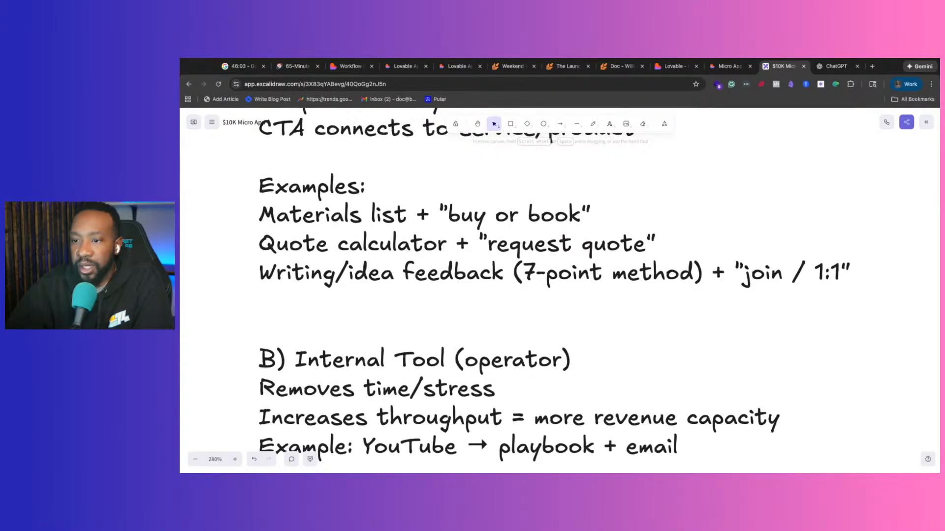
left_click(449, 68)
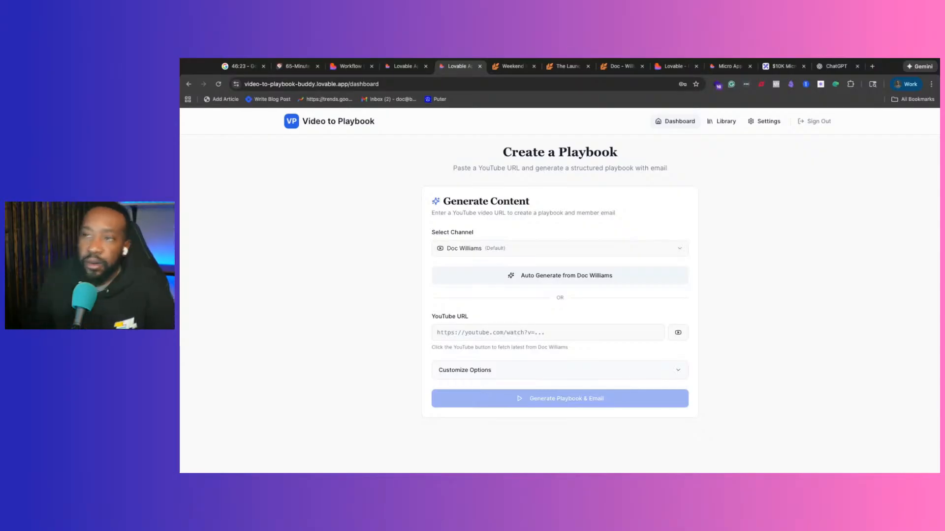
left_click(724, 71)
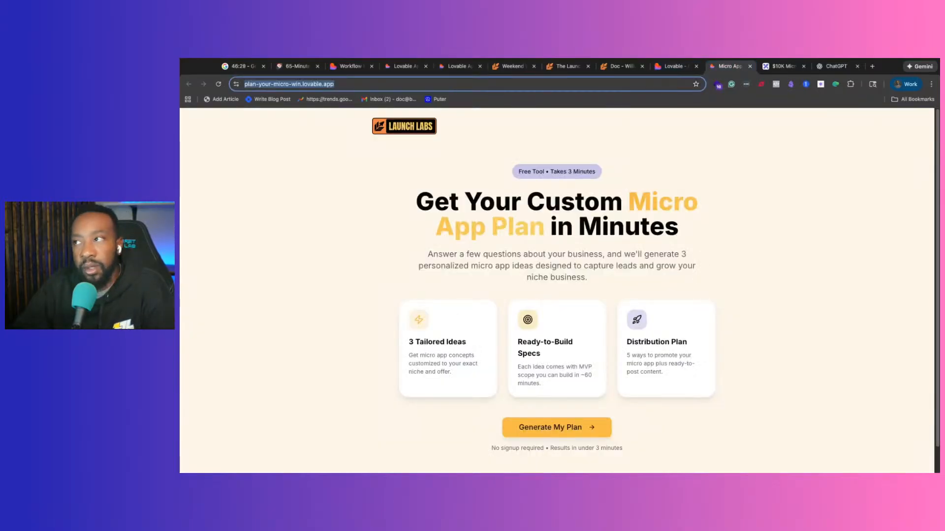
left_click(782, 66)
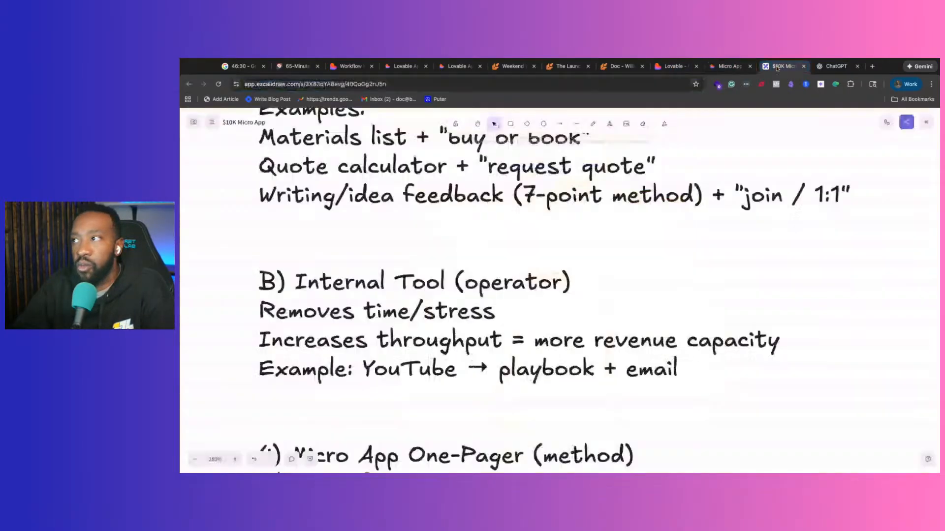
scroll(682, 123, "down", 10)
left_click(718, 71)
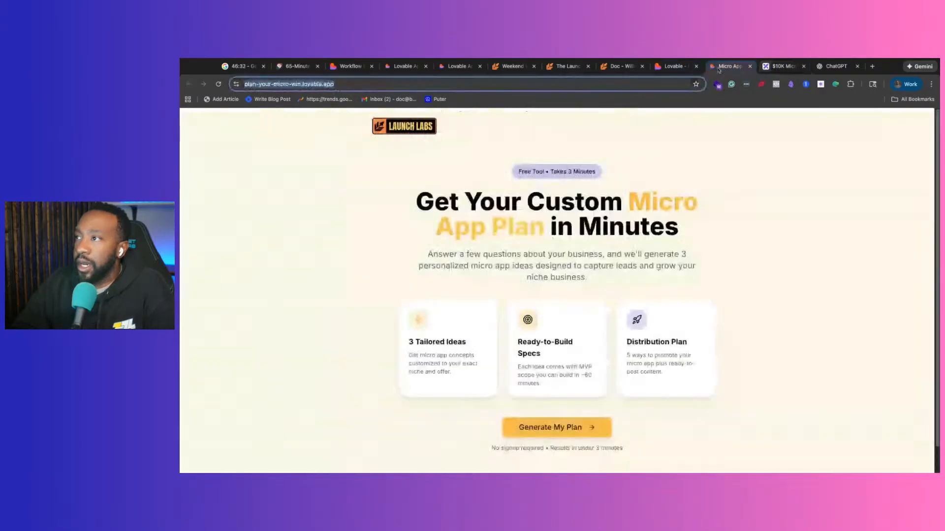
Return to the Micro App Blueprint project and read Lovable's summary of the rate limiting change.
left_click(671, 67)
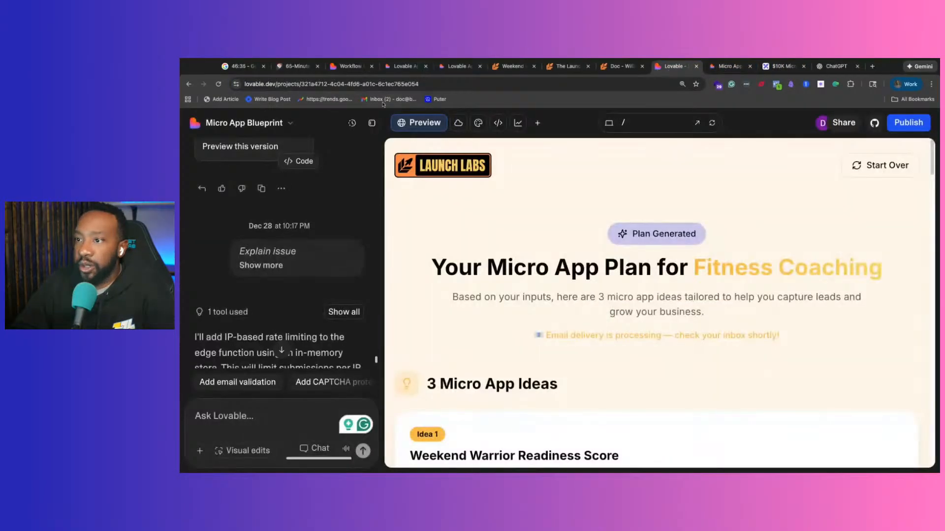
left_click(238, 67)
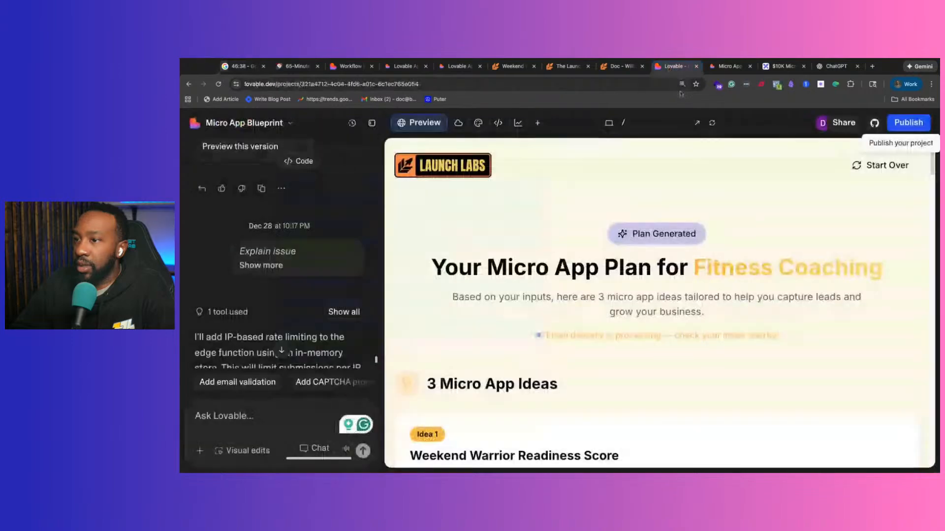
left_click(673, 66)
scroll(372, 221, "down", 5)
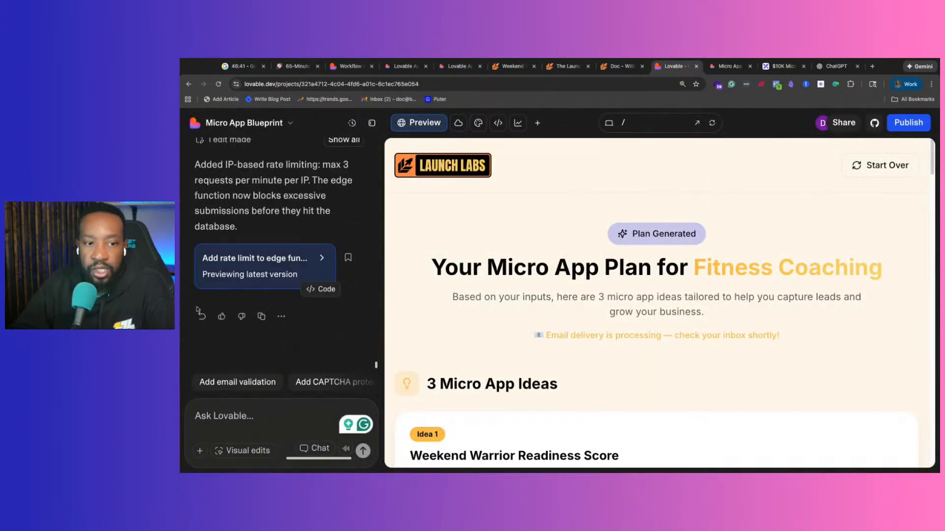
Check the generated Fitness Coaching plan in the preview and start over from the app's landing page.
scroll(701, 240, "down", 6)
scroll(701, 240, "down", 10)
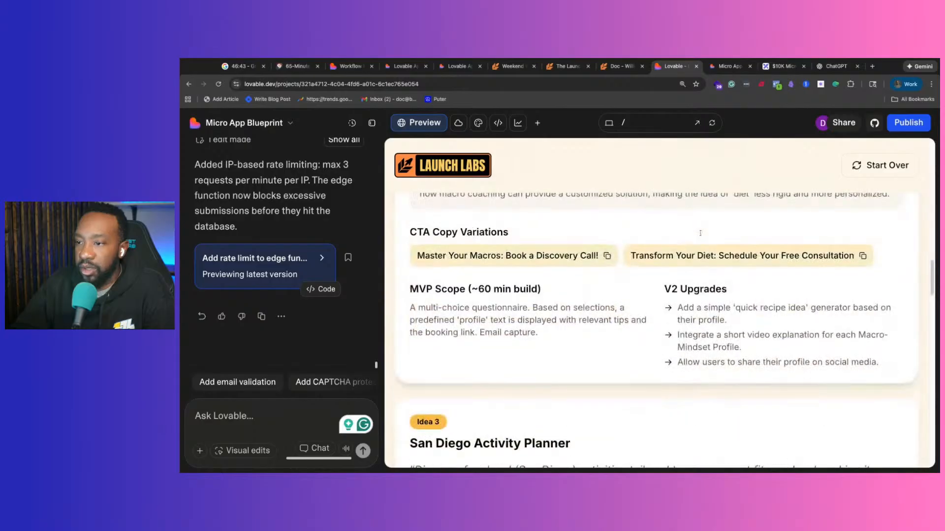
scroll(693, 226, "up", 12)
scroll(691, 223, "up", 5)
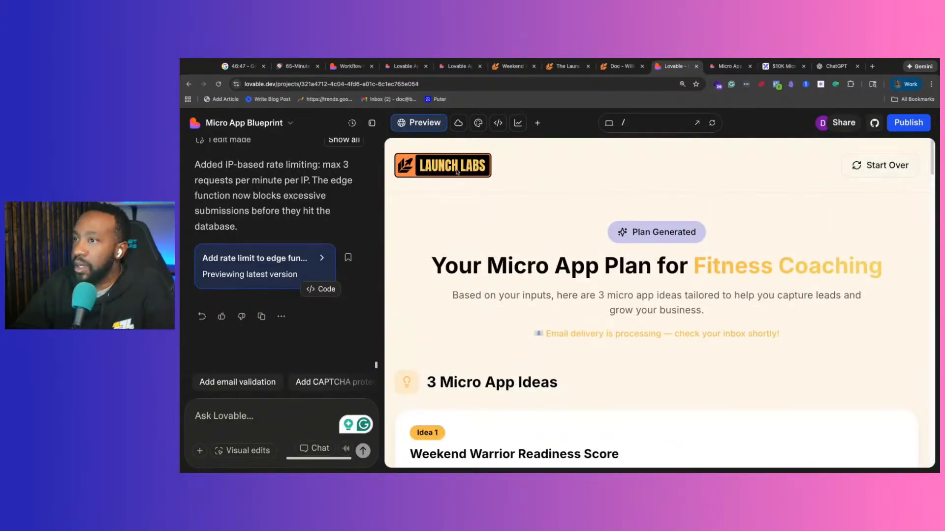
left_click(877, 171)
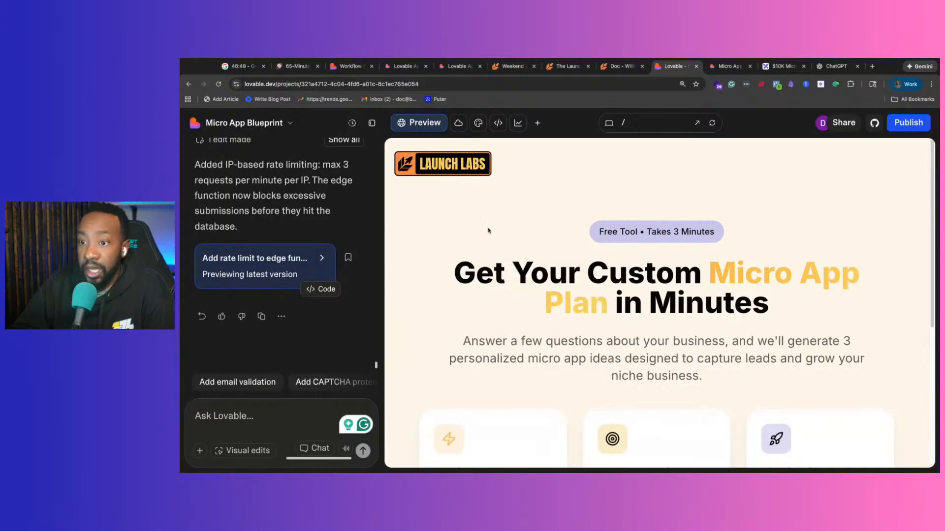
Ask Lovable in Chat mode to "Make the logo clickable.".
left_click(307, 447)
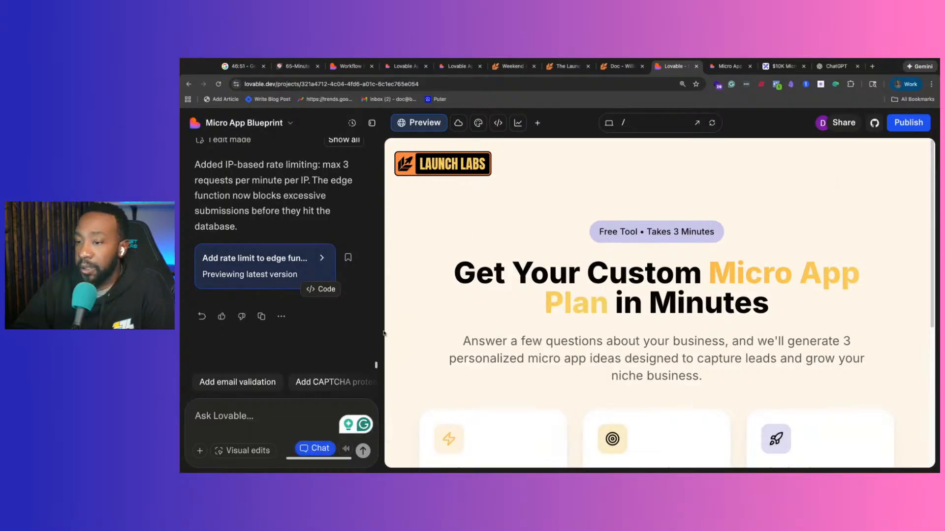
left_click(242, 421)
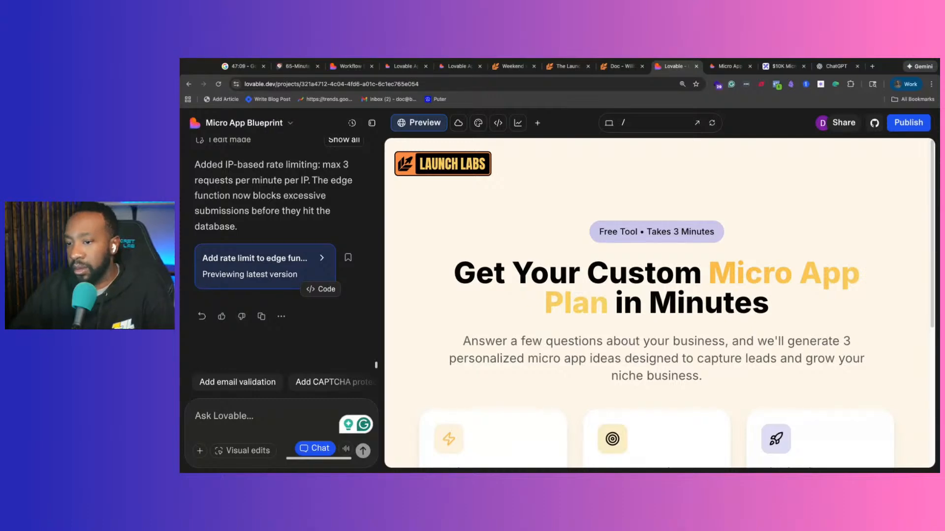
type("Make the logo clickable.")
left_click(366, 455)
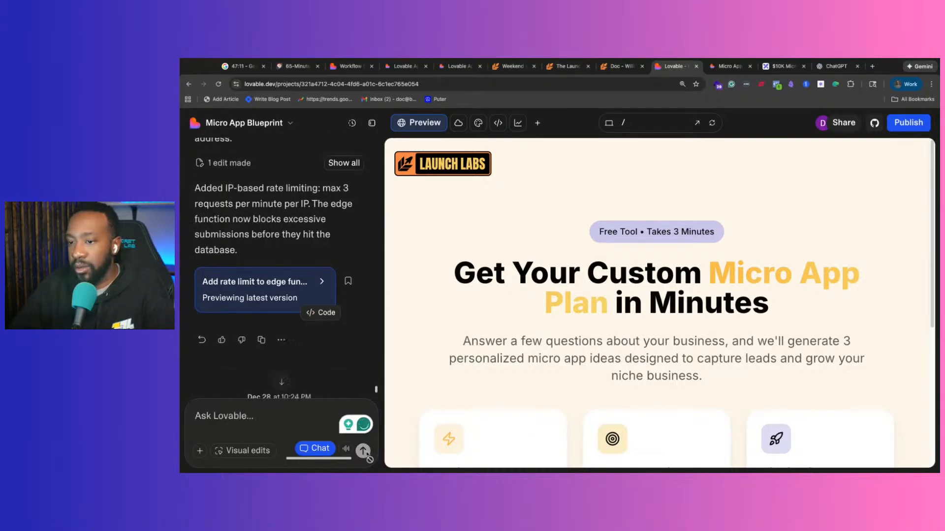
Check the published plan app's landing page and first form step, moving back and forth between them.
left_click(727, 66)
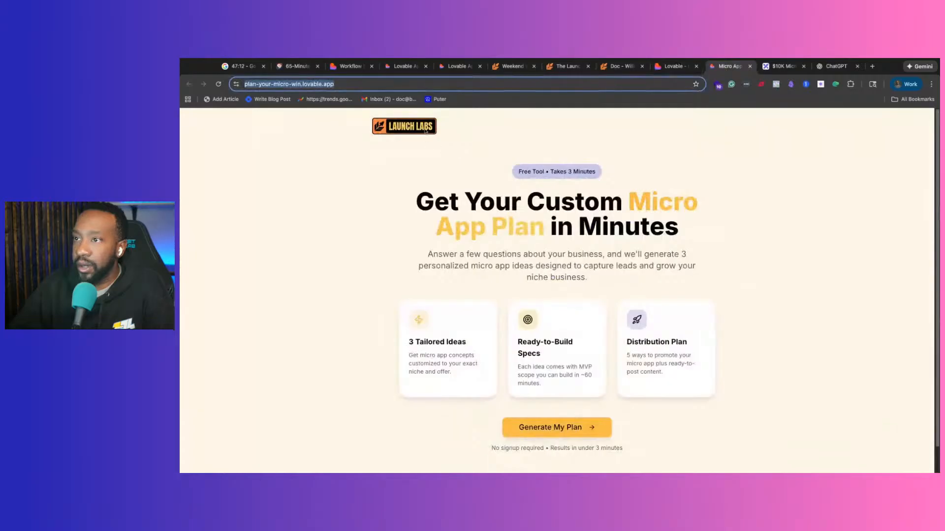
left_click(480, 154)
left_click(551, 427)
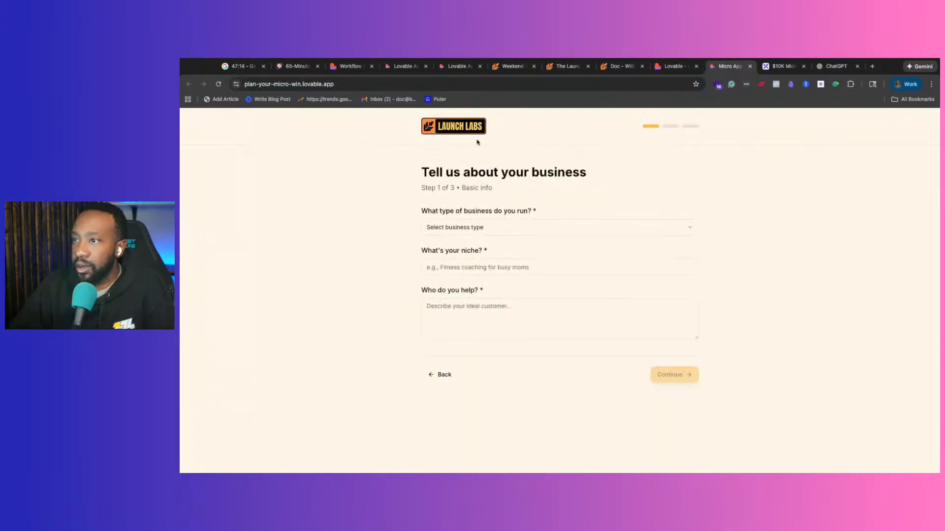
left_click(440, 376)
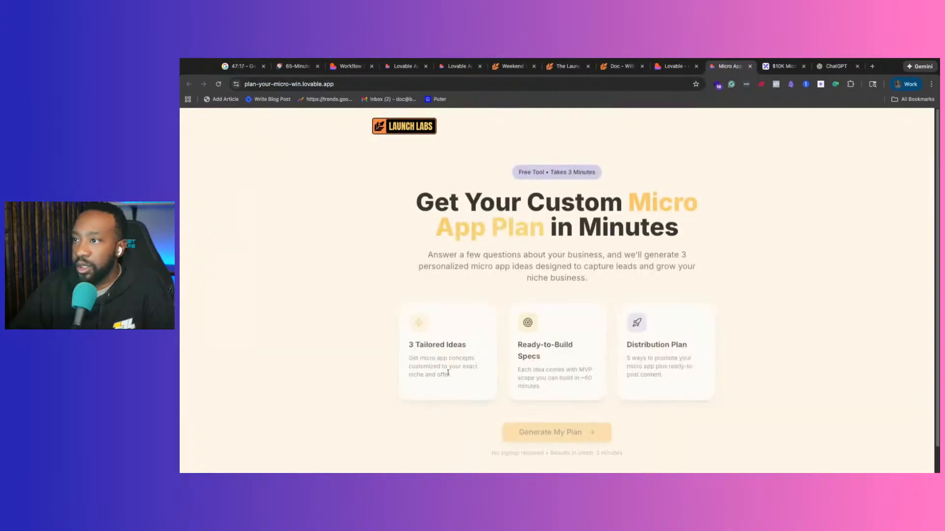
left_click(549, 435)
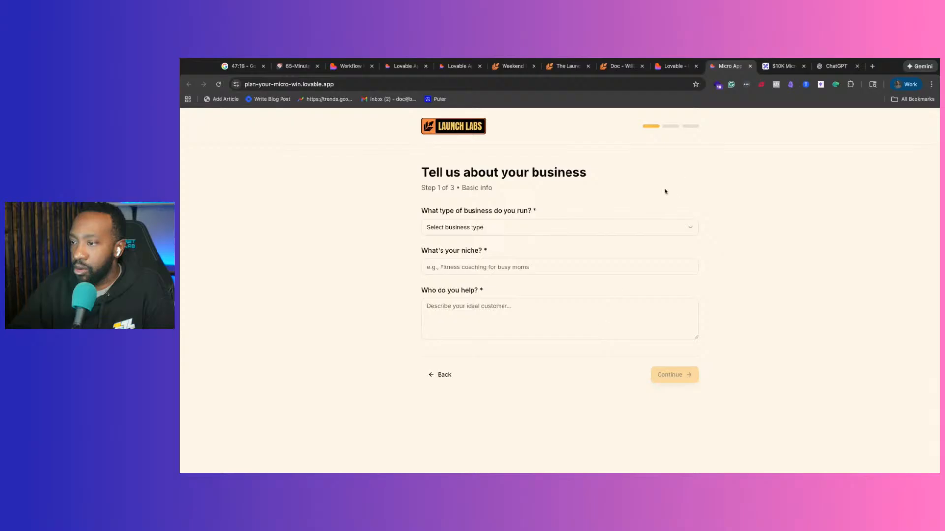
Review Lovable's proposed plan for the clickable logo in the Micro App Blueprint project and have it implemented.
key("ctrl+shift+Tab")
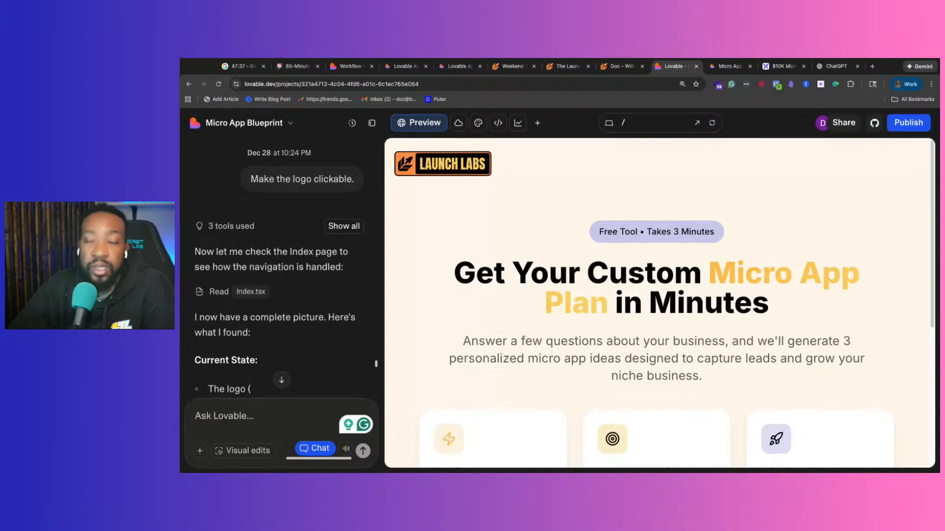
scroll(566, 329, "down", 5)
scroll(286, 354, "down", 10)
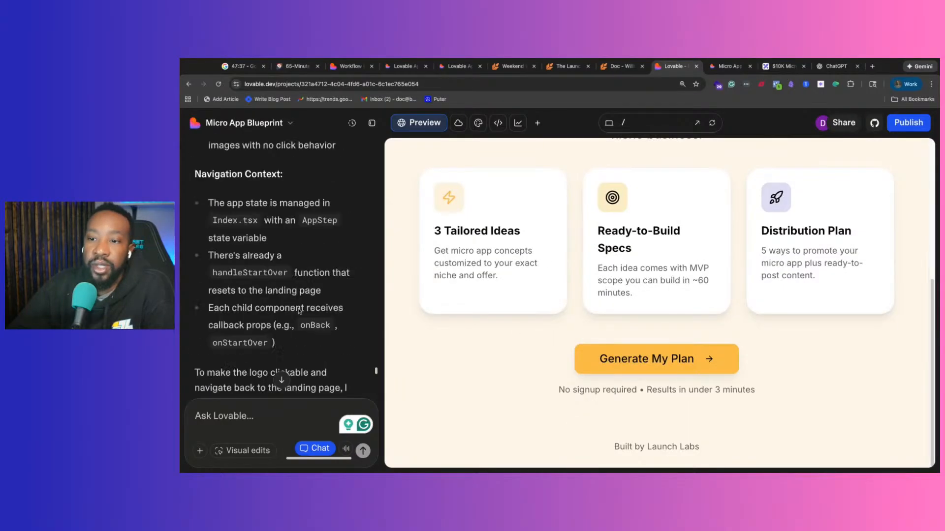
scroll(299, 315, "down", 15)
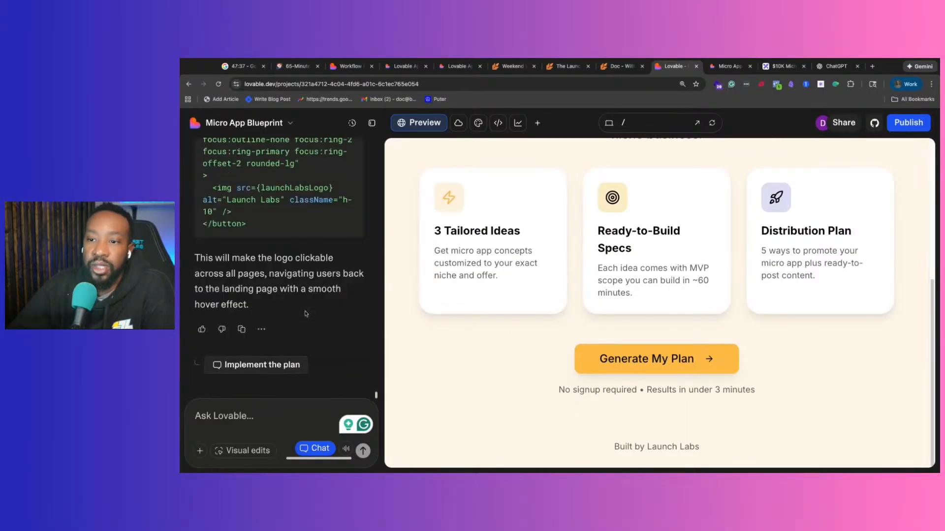
left_click(261, 365)
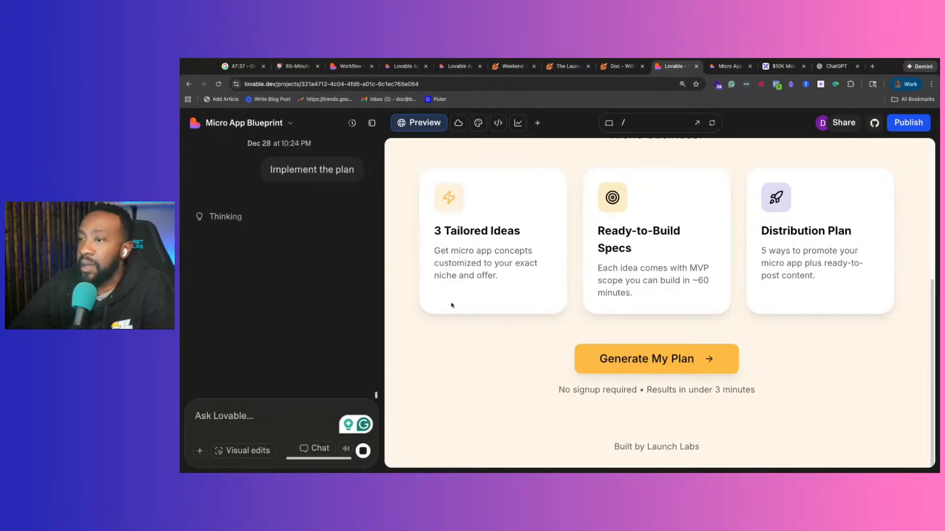
scroll(452, 312, "up", 5)
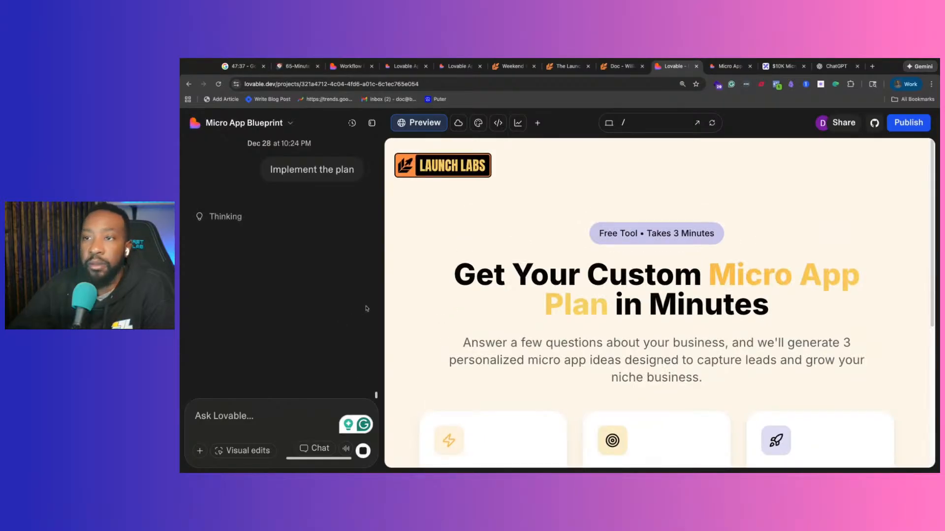
scroll(681, 290, "down", 5)
scroll(682, 290, "up", 5)
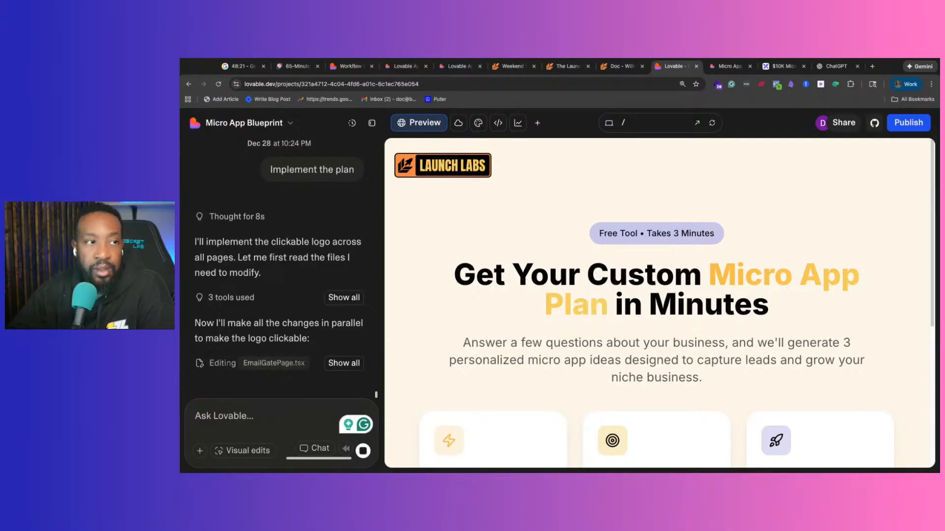
scroll(327, 212, "down", 1)
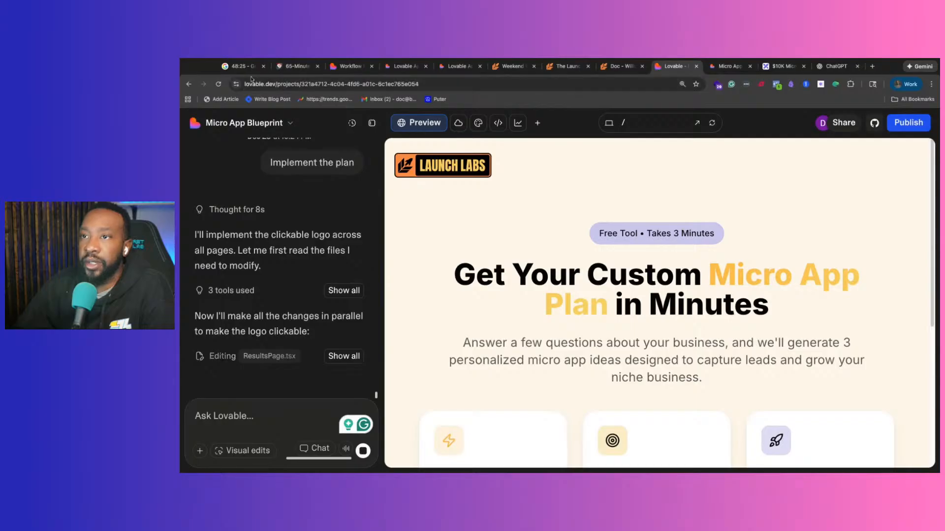
Look over the Workflow Builder project, the $10K Micro App notes, and the AI + Automation app's Metaphors and Learn pages.
left_click(357, 71)
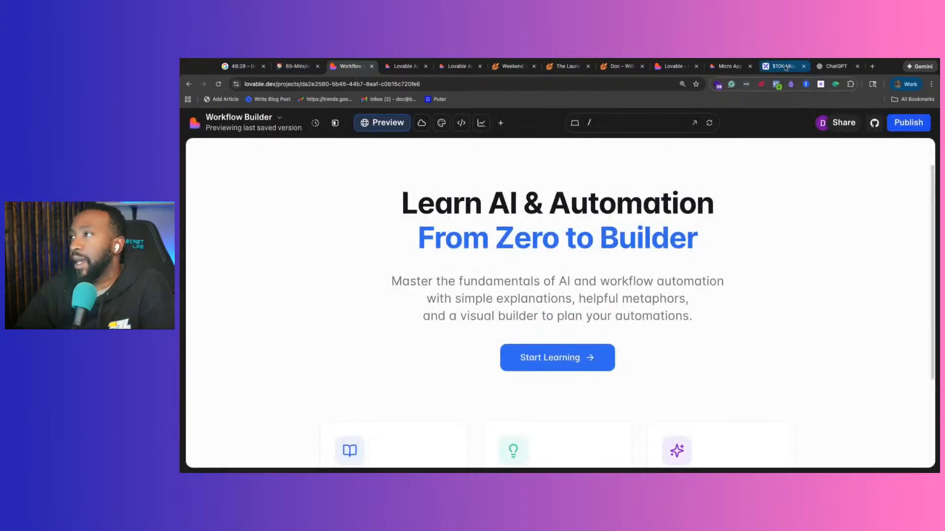
left_click(785, 67)
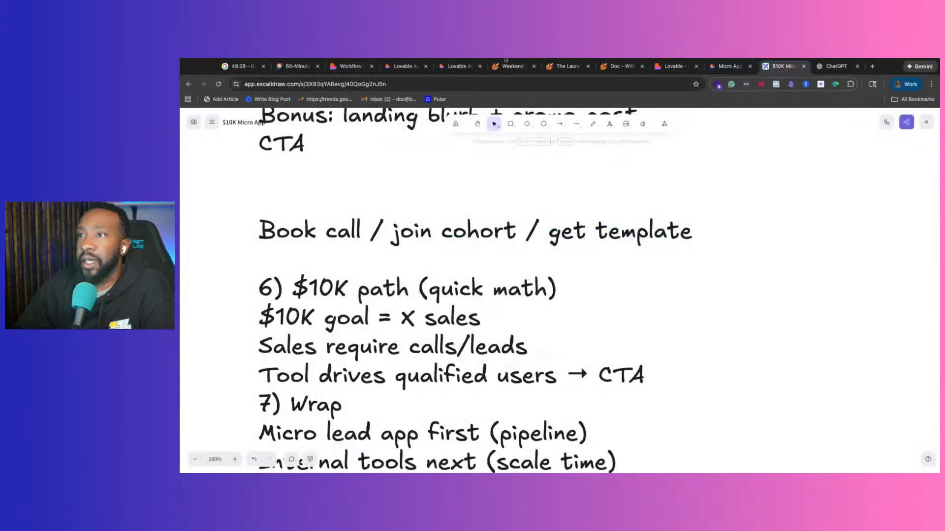
left_click(348, 69)
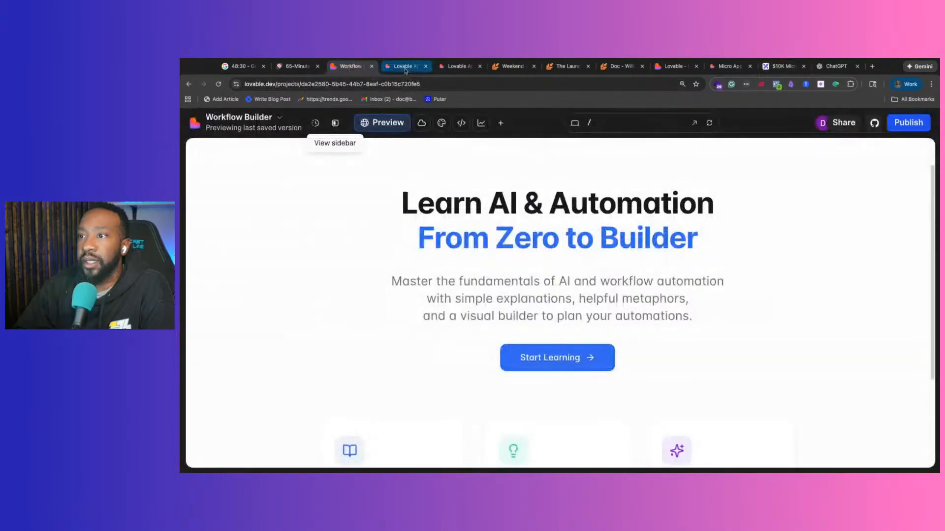
left_click(405, 71)
left_click(532, 122)
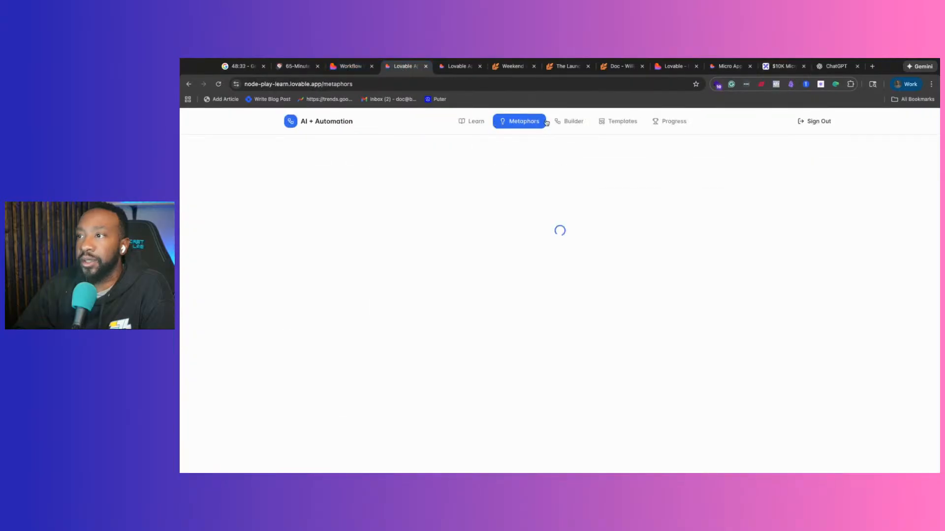
left_click(447, 121)
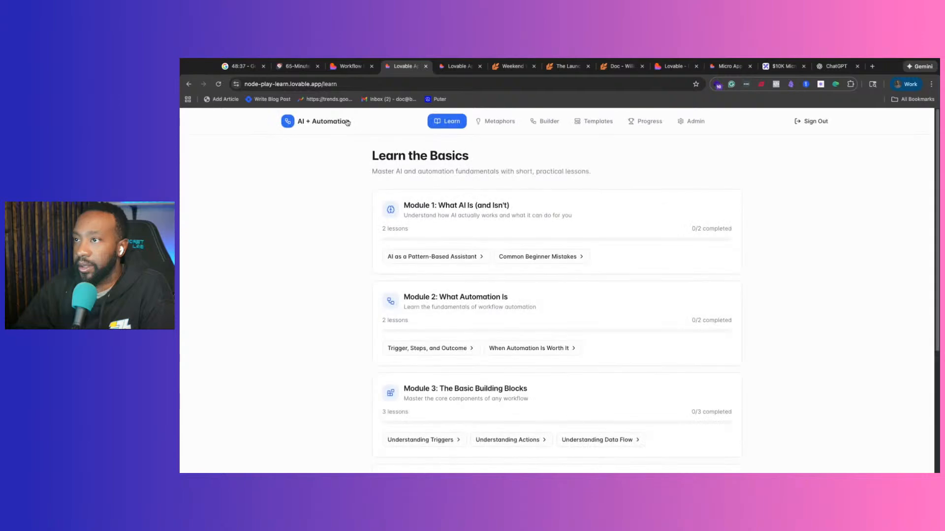
left_click(346, 69)
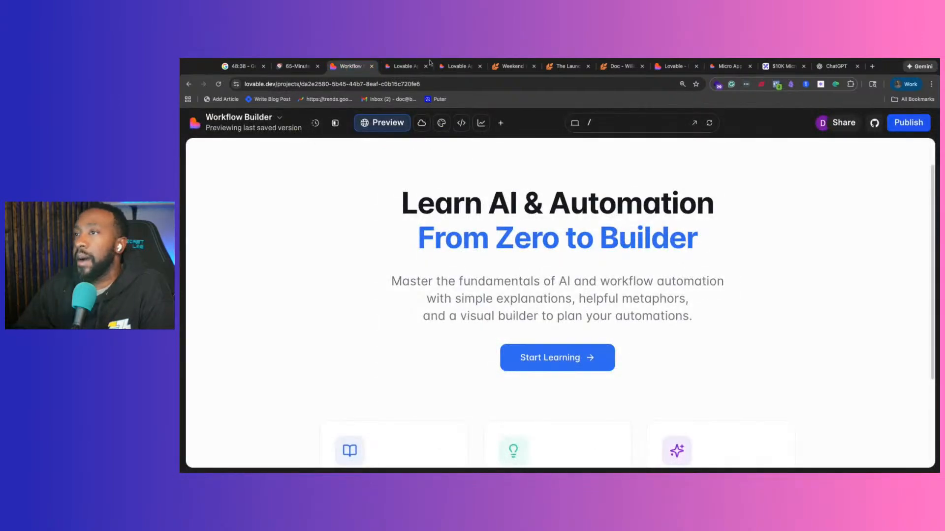
View the Video to Playbook app, the Launch Labs tools directory, the Launch Labs website and the published plan app.
left_click(460, 67)
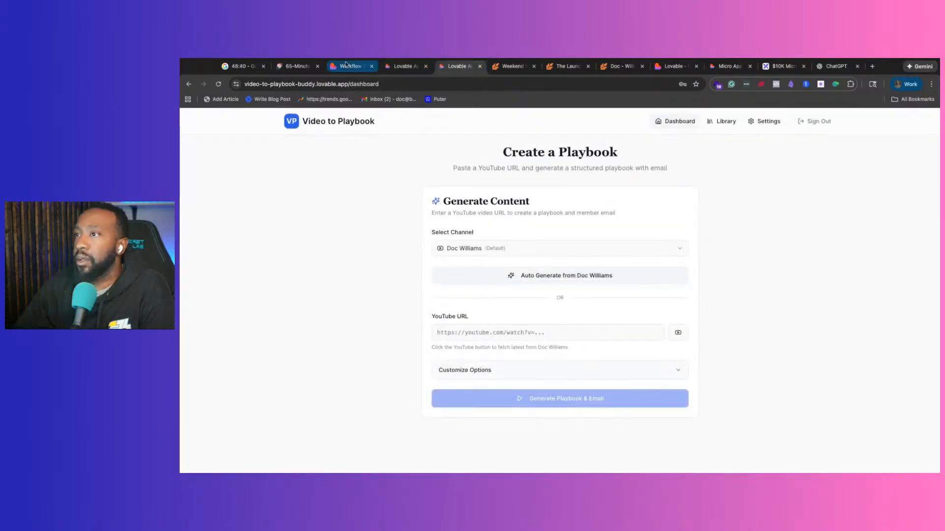
left_click(512, 66)
left_click(565, 66)
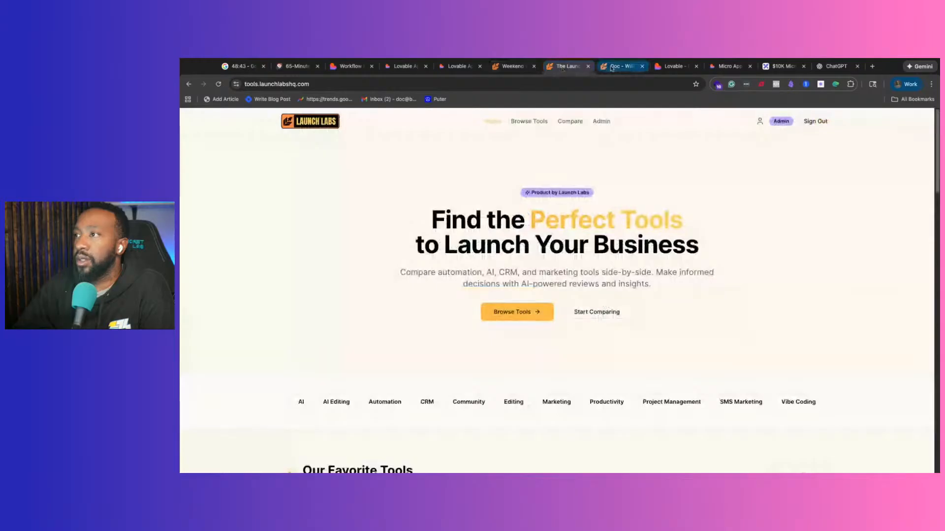
left_click(612, 67)
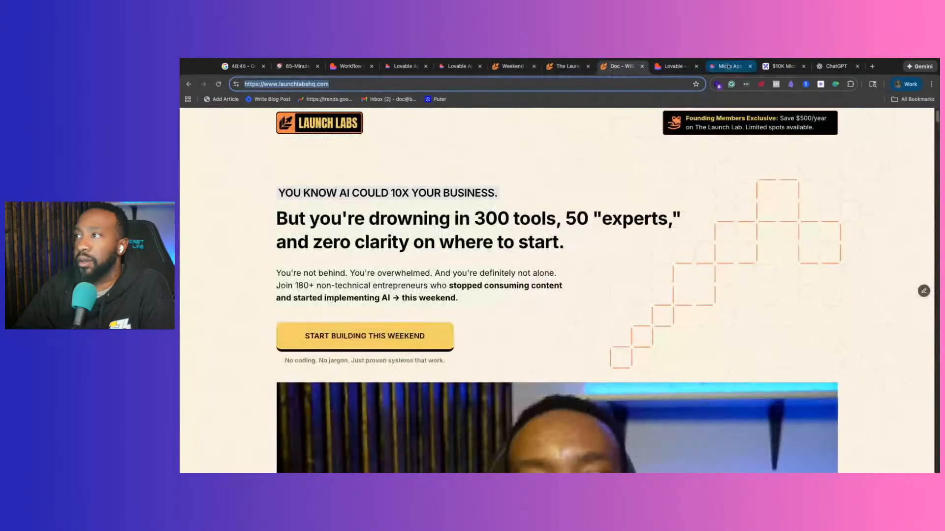
left_click(723, 66)
Return to the Micro App Blueprint project and publish the clickable-logo update.
left_click(673, 66)
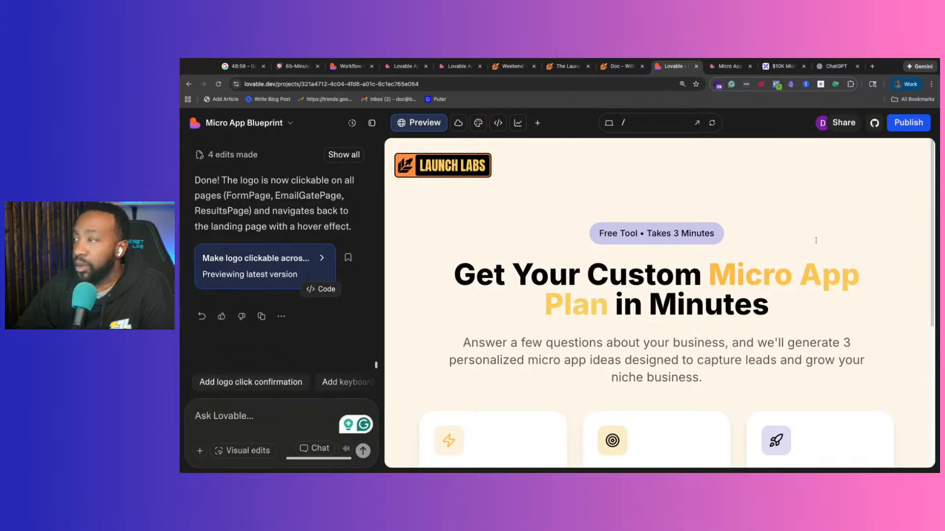
left_click(902, 123)
left_click(883, 345)
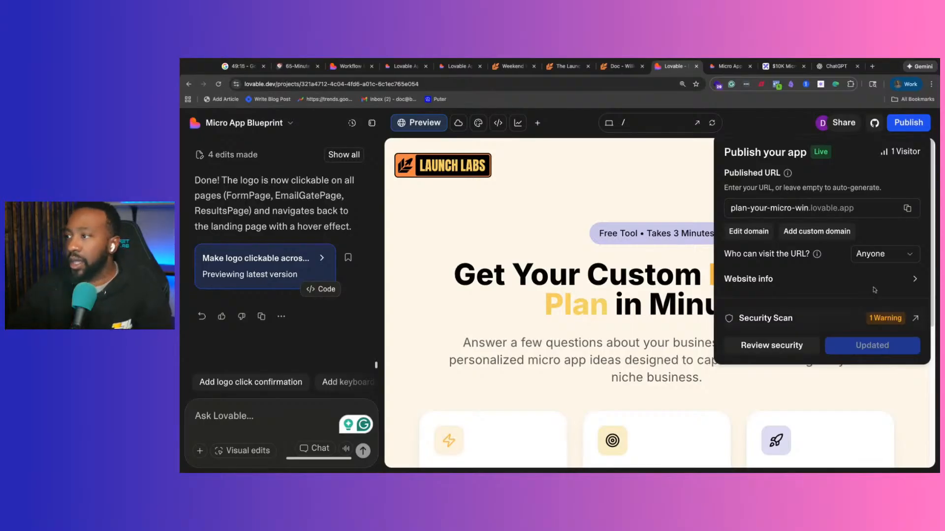
Open the updated plan-your-micro-win.lovable.app site and close the older tab still on the business form.
left_click(792, 207)
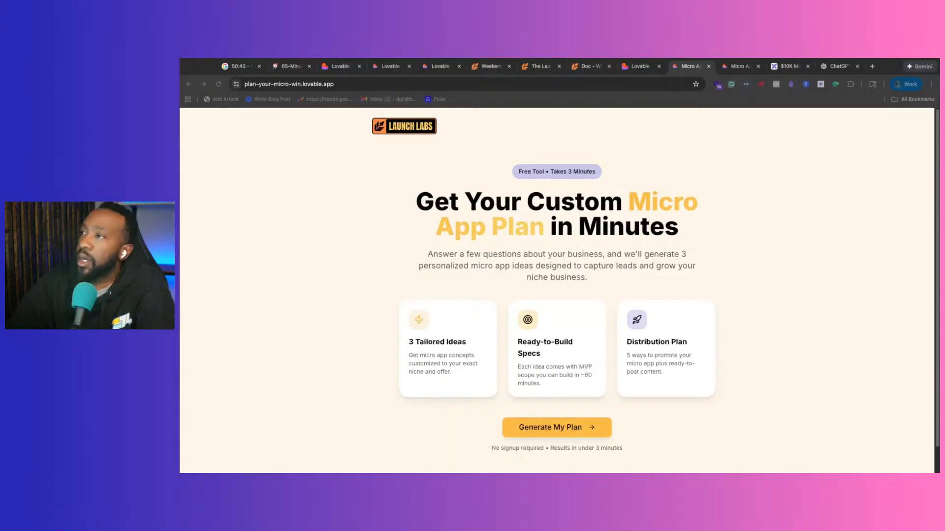
left_click(730, 72)
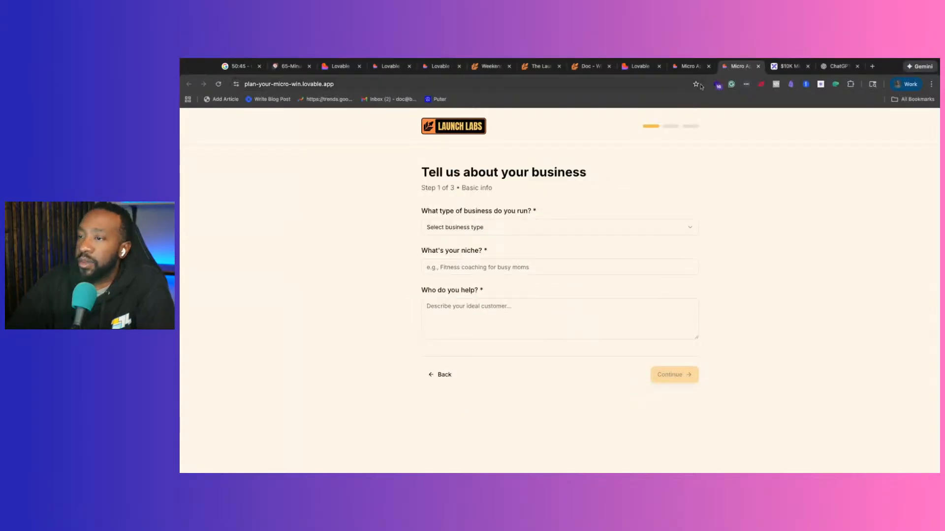
left_click(758, 66)
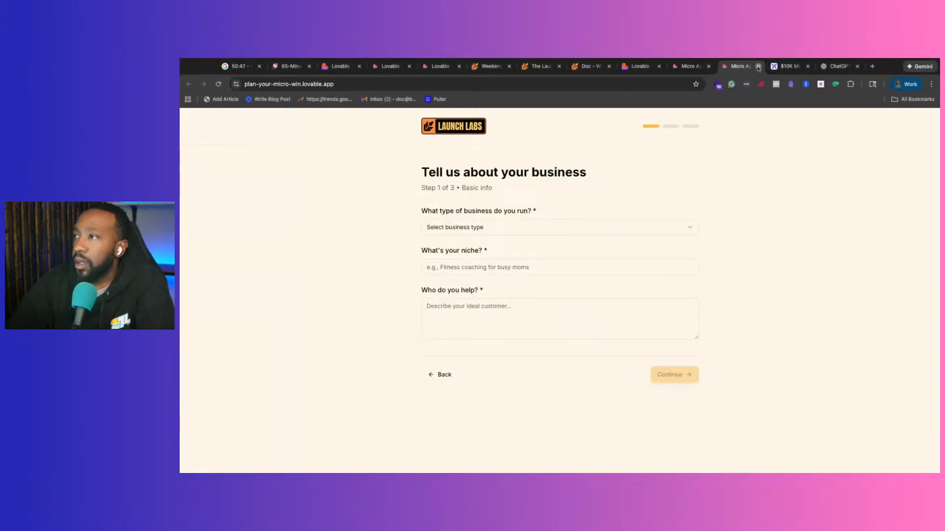
left_click(687, 66)
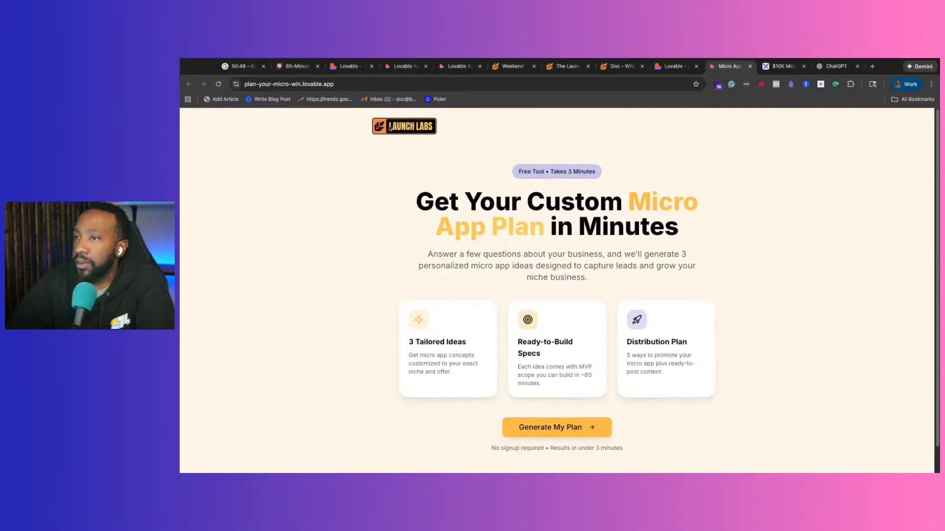
Sign back in to Lovable to regain access to the Micro App Blueprint project.
left_click(672, 70)
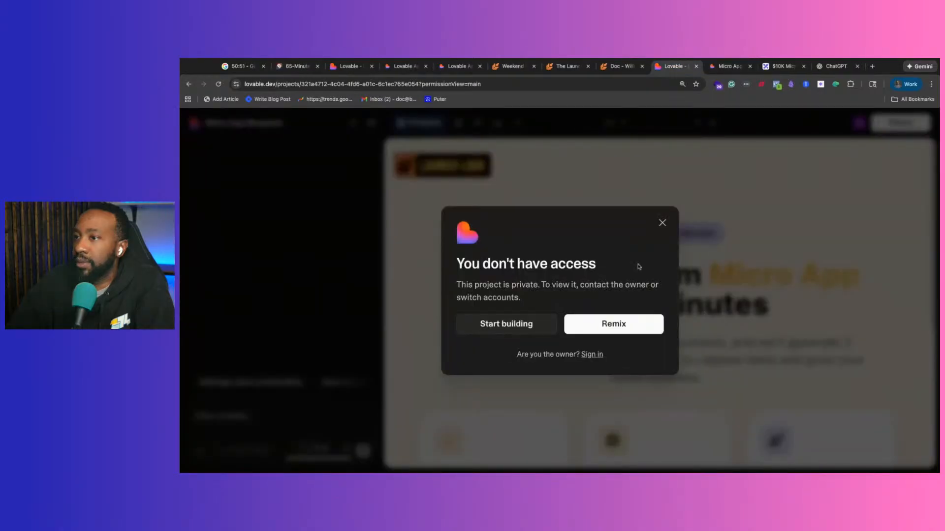
left_click(591, 354)
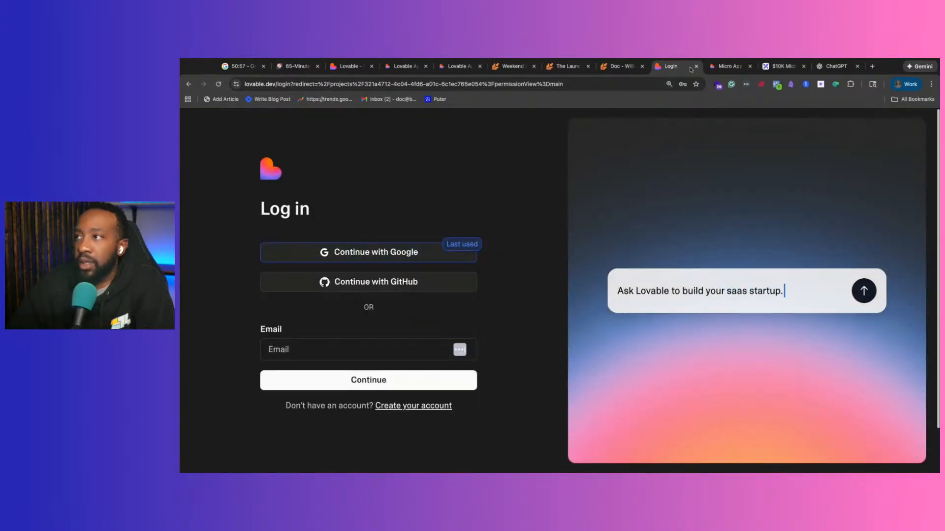
left_click_drag(670, 66, 345, 71)
left_click(239, 66)
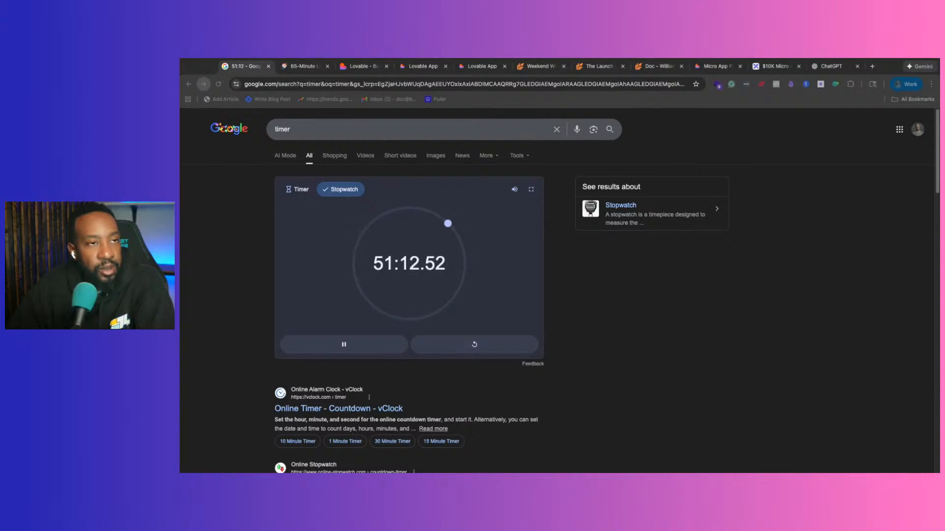
left_click_drag(511, 60, 714, 71)
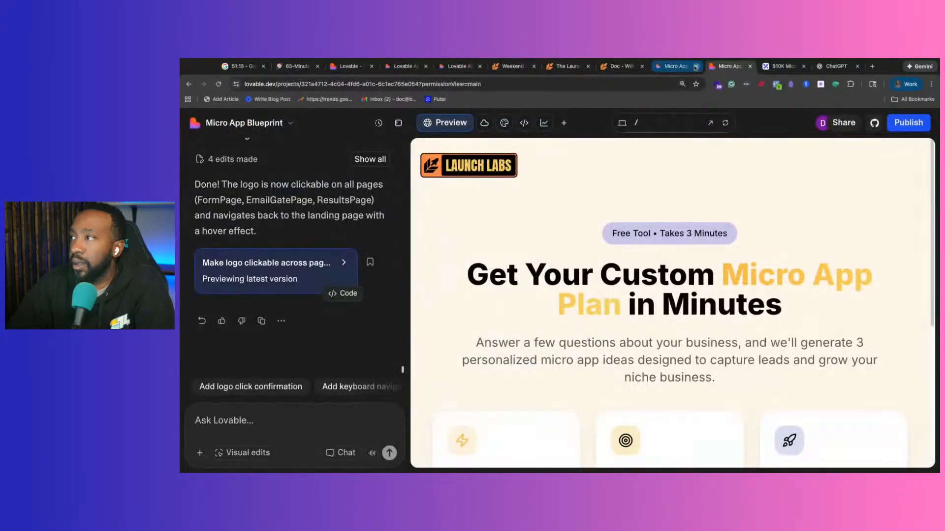
Open the live app from the project's publishing details and test the logo link from the first form step.
left_click(904, 124)
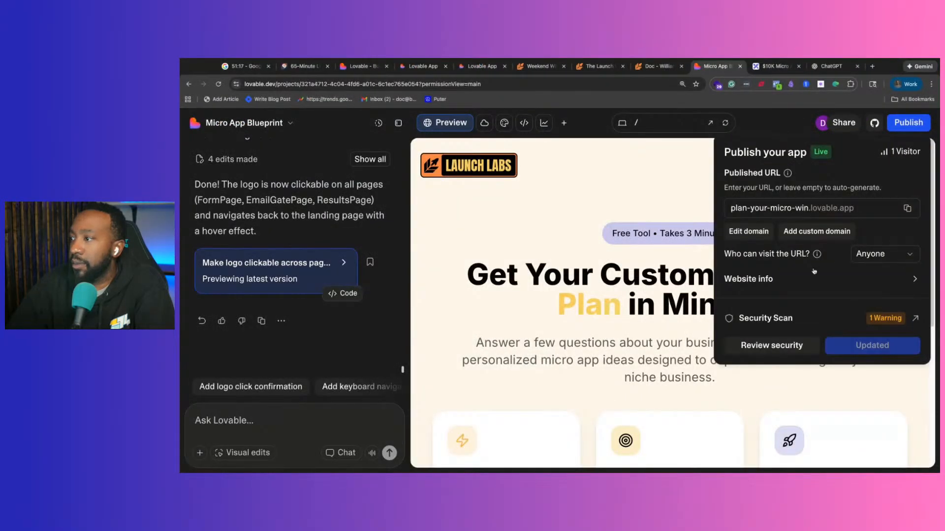
left_click(820, 210)
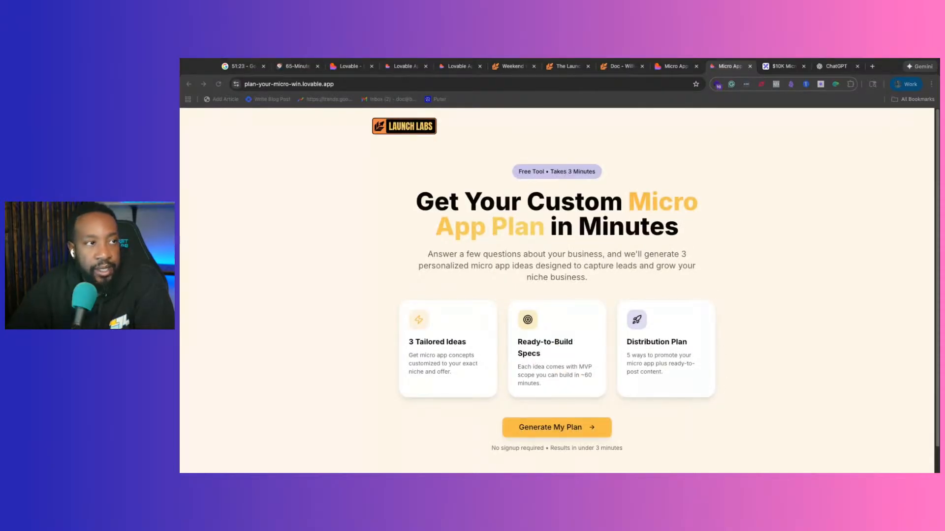
scroll(512, 264, "down", 1)
scroll(513, 264, "up", 1)
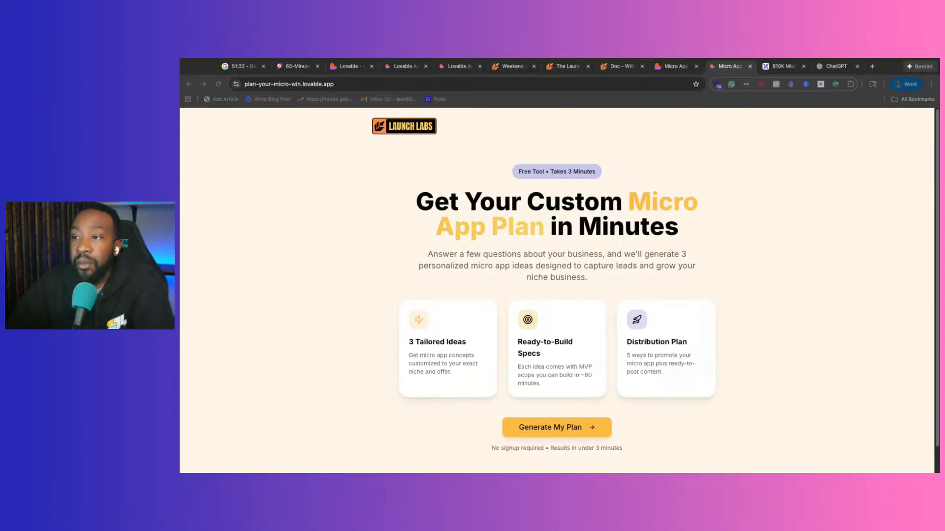
scroll(583, 294, "down", 1)
scroll(568, 386, "up", 1)
left_click(544, 432)
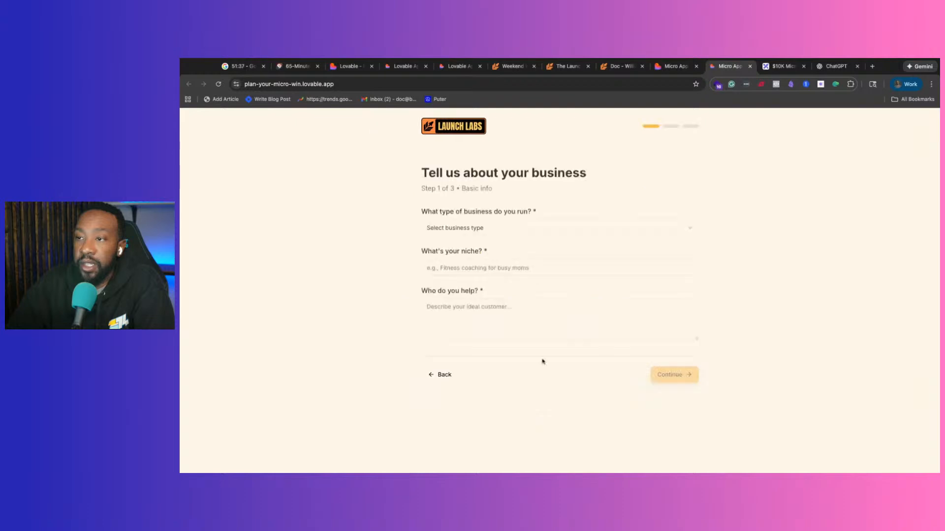
left_click(450, 129)
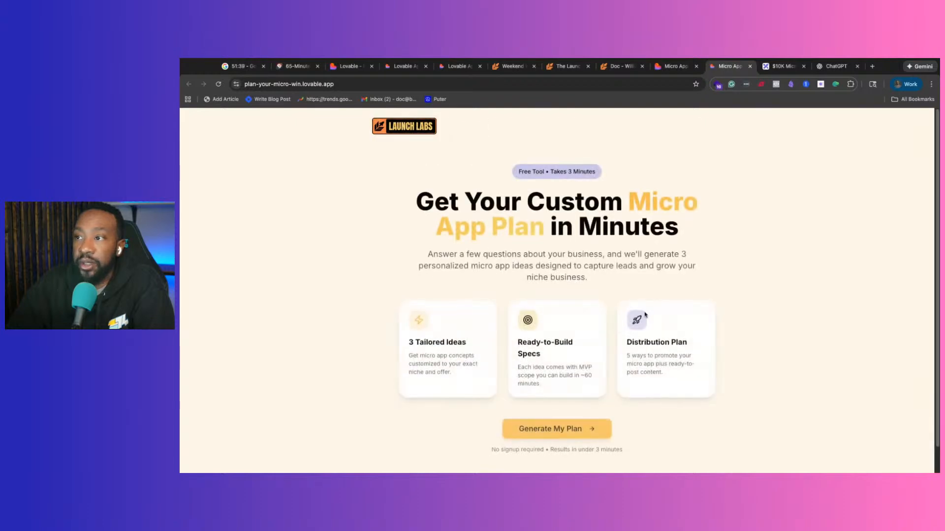